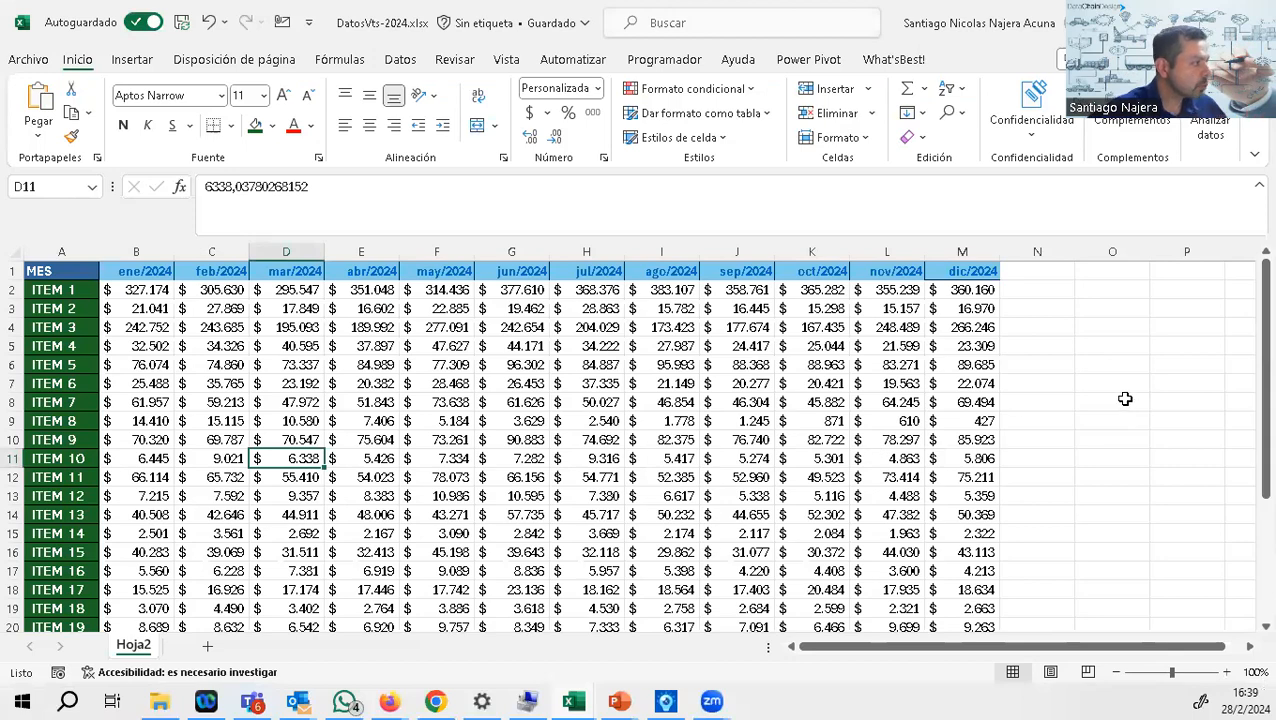
pyautogui.click(1048, 342)
pyautogui.scroll(-3, 1052, 316)
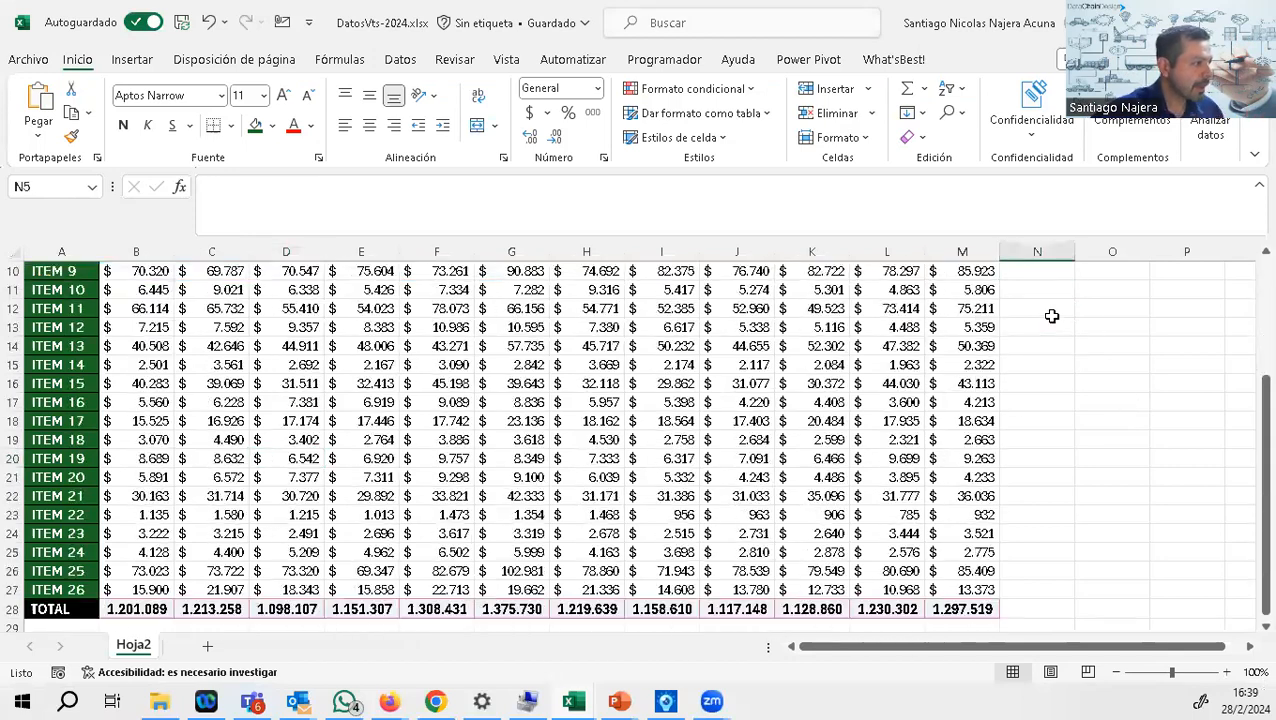
pyautogui.scroll(3, 1052, 316)
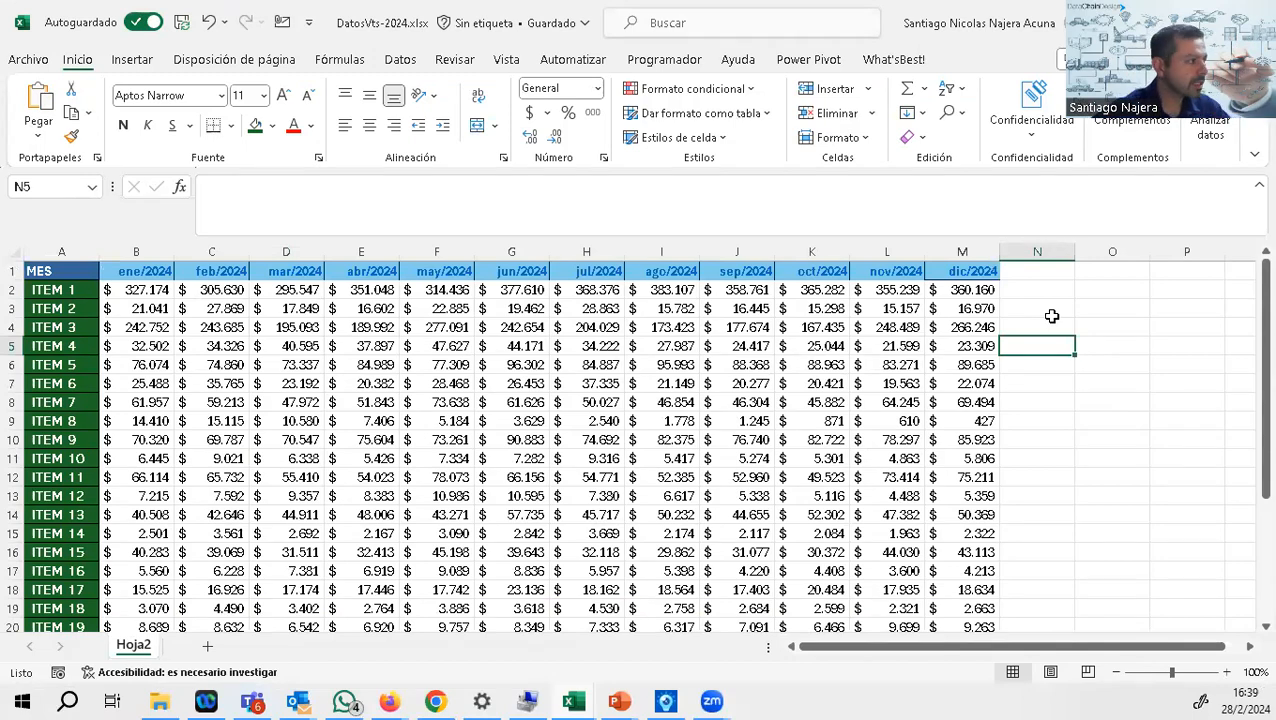
pyautogui.scroll(-3, 222, 447)
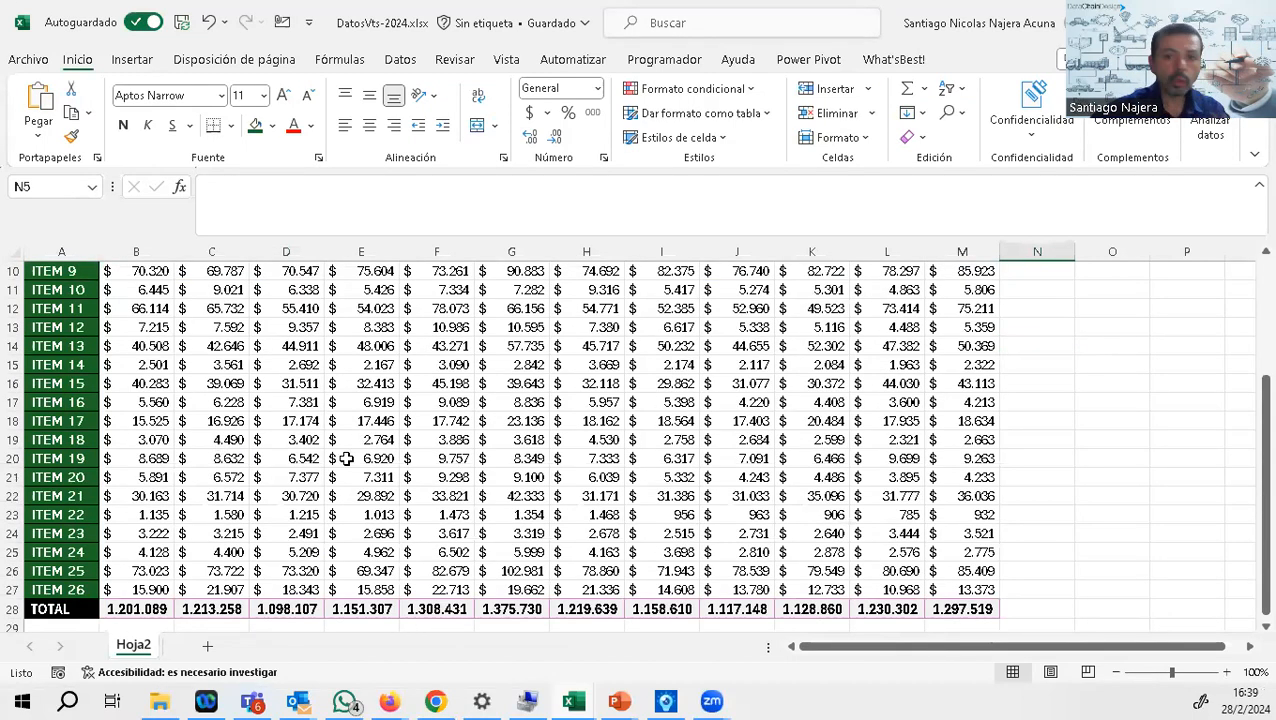
pyautogui.scroll(3, 521, 402)
pyautogui.click(1031, 291)
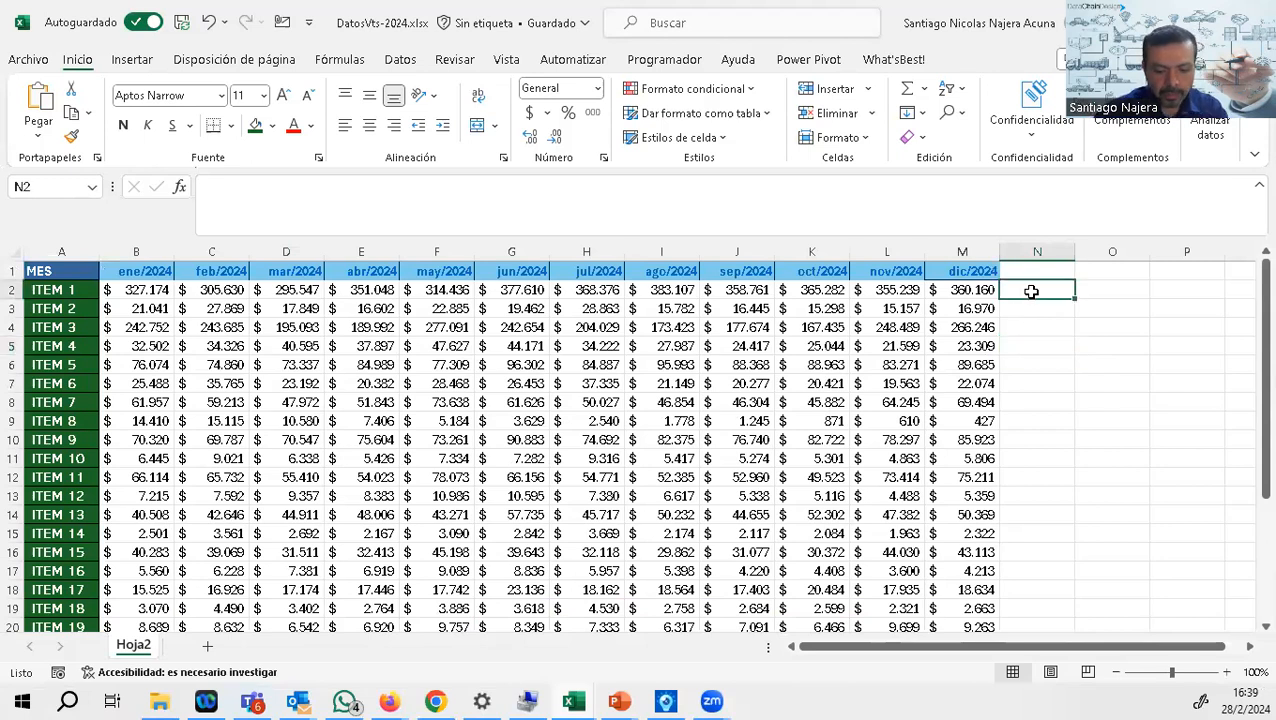
pyautogui.write(')SUMA')
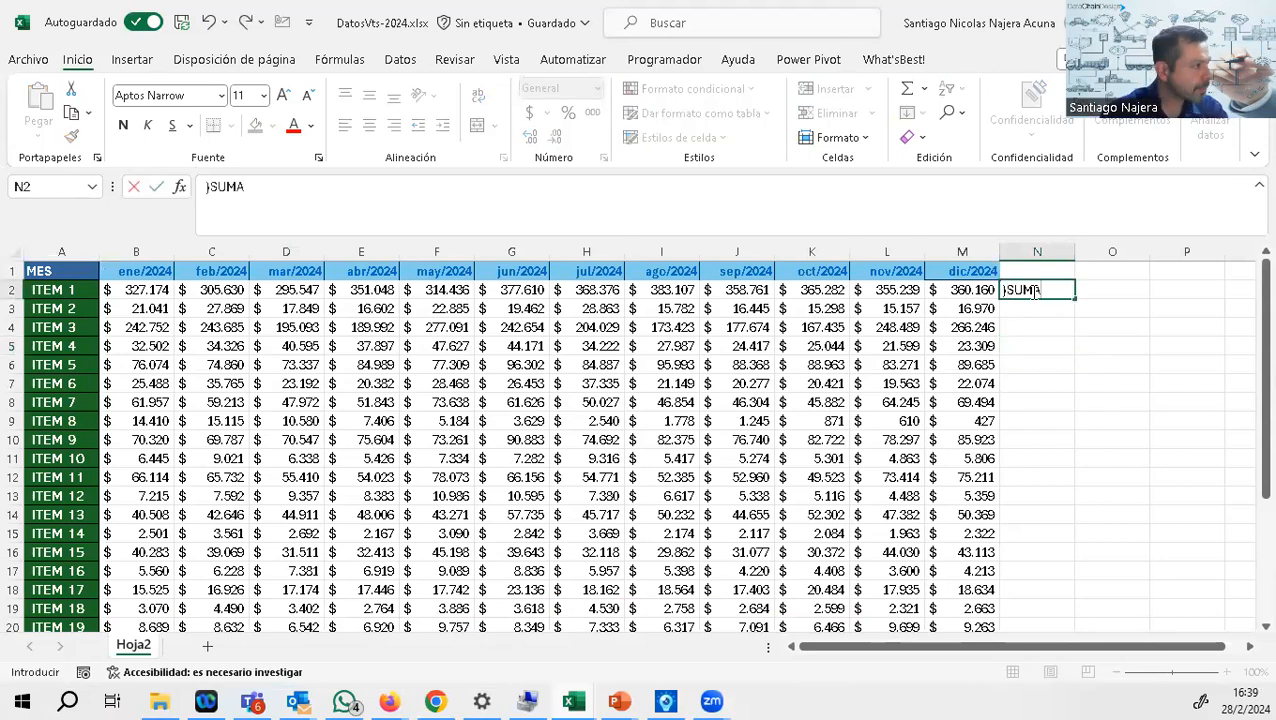
pyautogui.press('BackSpace')
pyautogui.press('BackSpace')
pyautogui.press('BackSpace')
pyautogui.press('BackSpace')
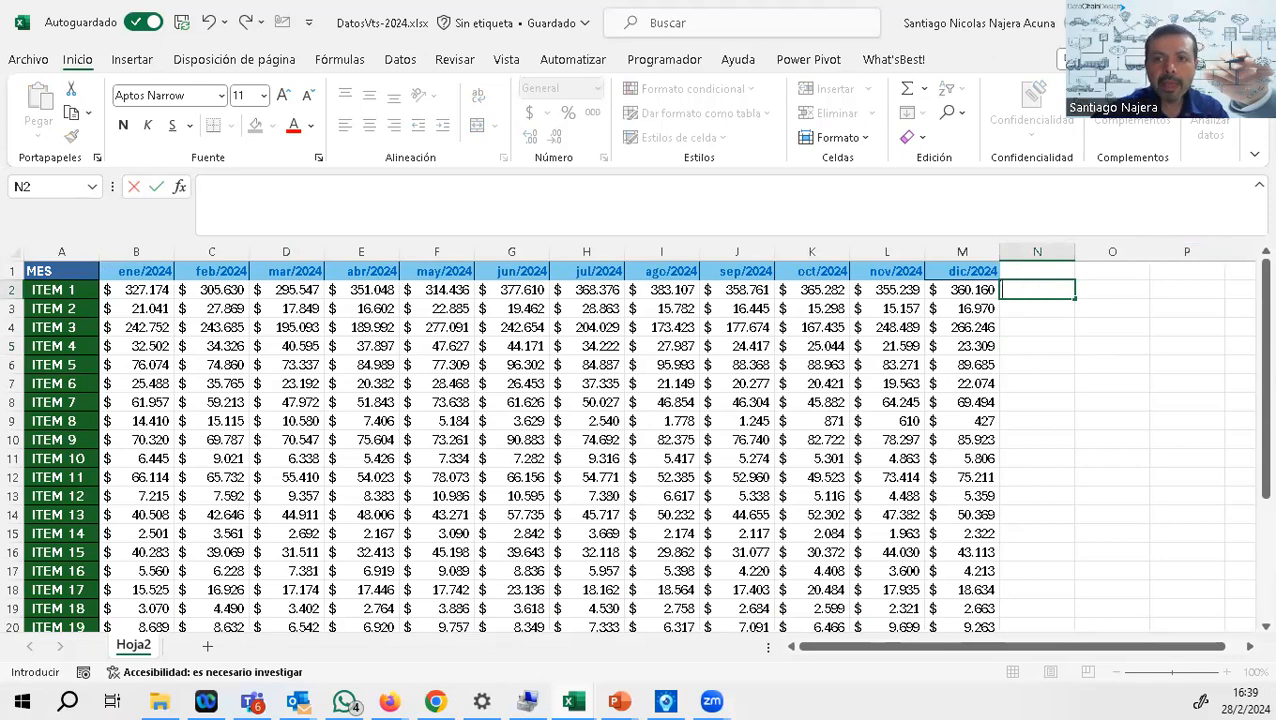
pyautogui.hotkey('alt', 'Tab')
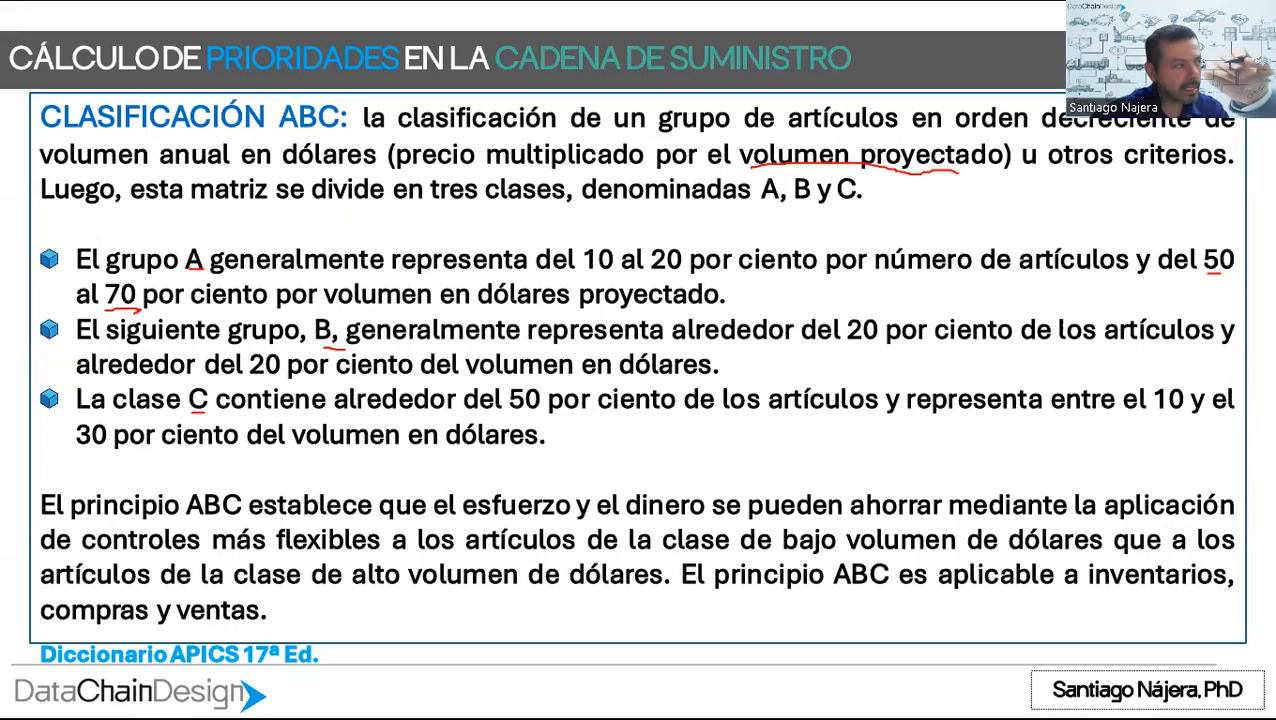
pyautogui.hotkey('alt', 'Tab')
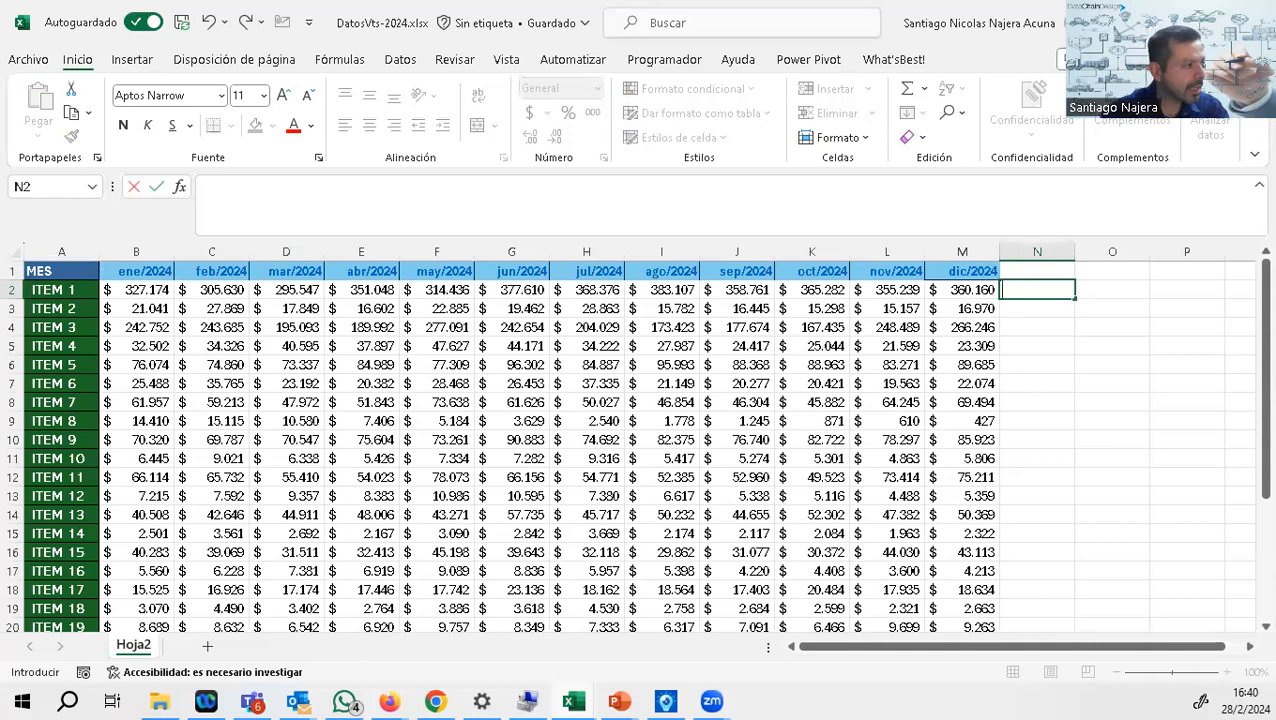
# Step: Sum ITEM 1's monthly values in N2 with =SUMA(B2:M2) and fill the formula down to the TOTAL row
pyautogui.write('=S')
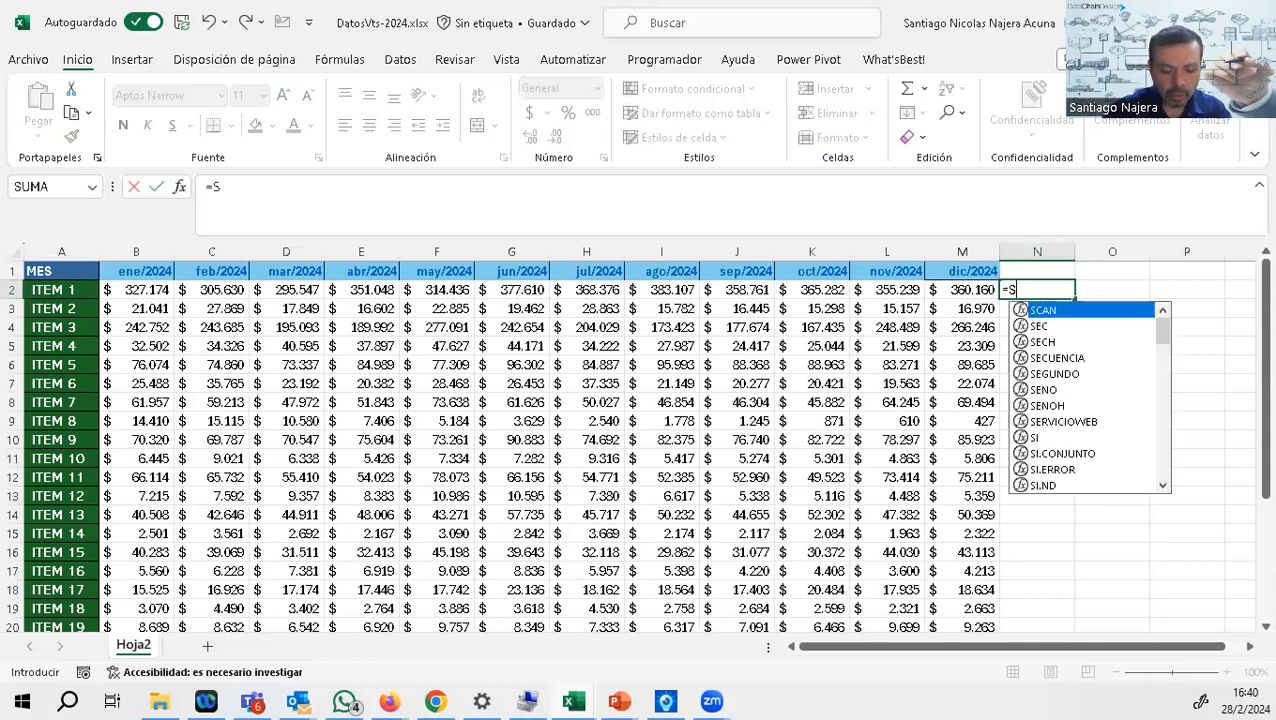
pyautogui.write('UMA(')
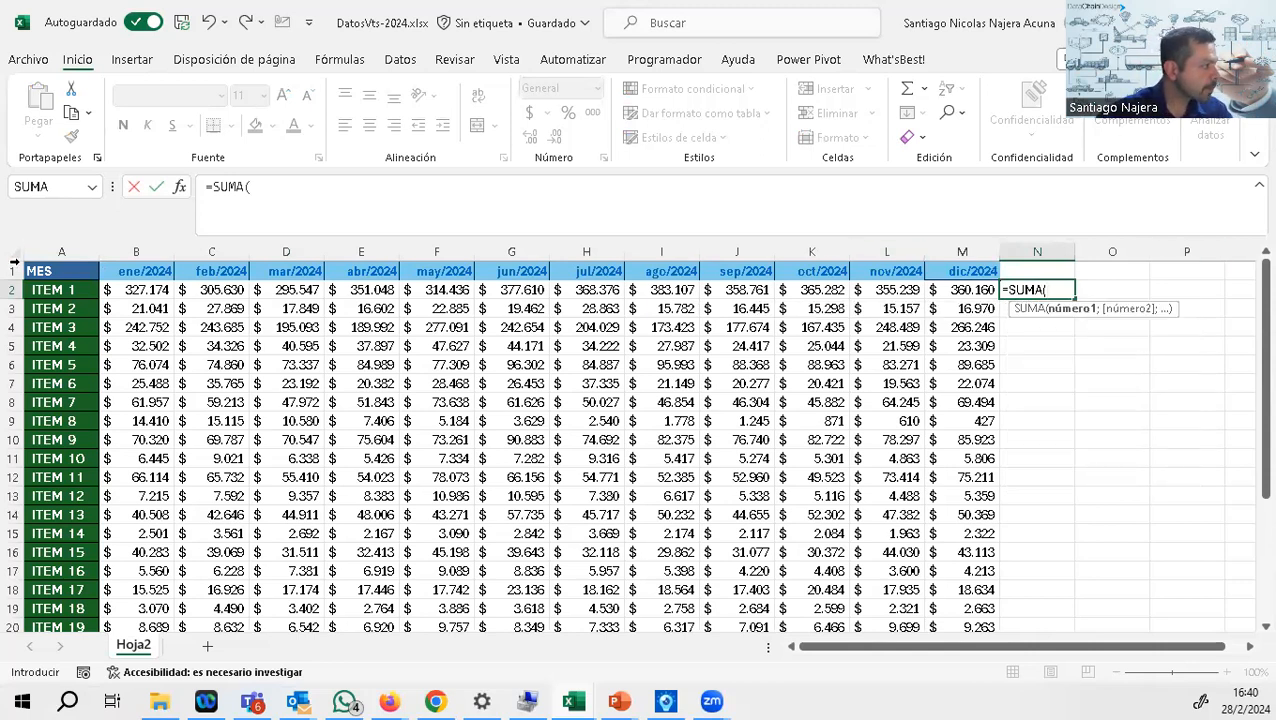
pyautogui.moveTo(128, 289); pyautogui.dragTo(942, 290)
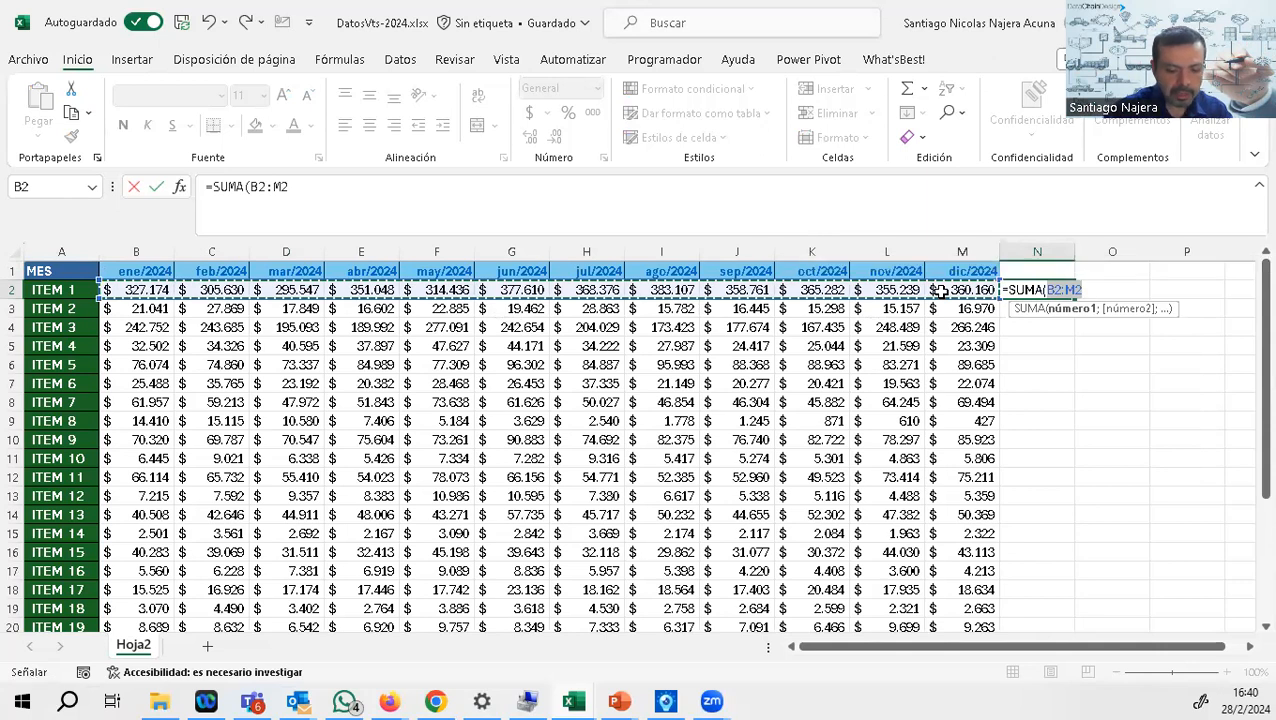
pyautogui.write(')')
pyautogui.press('Return')
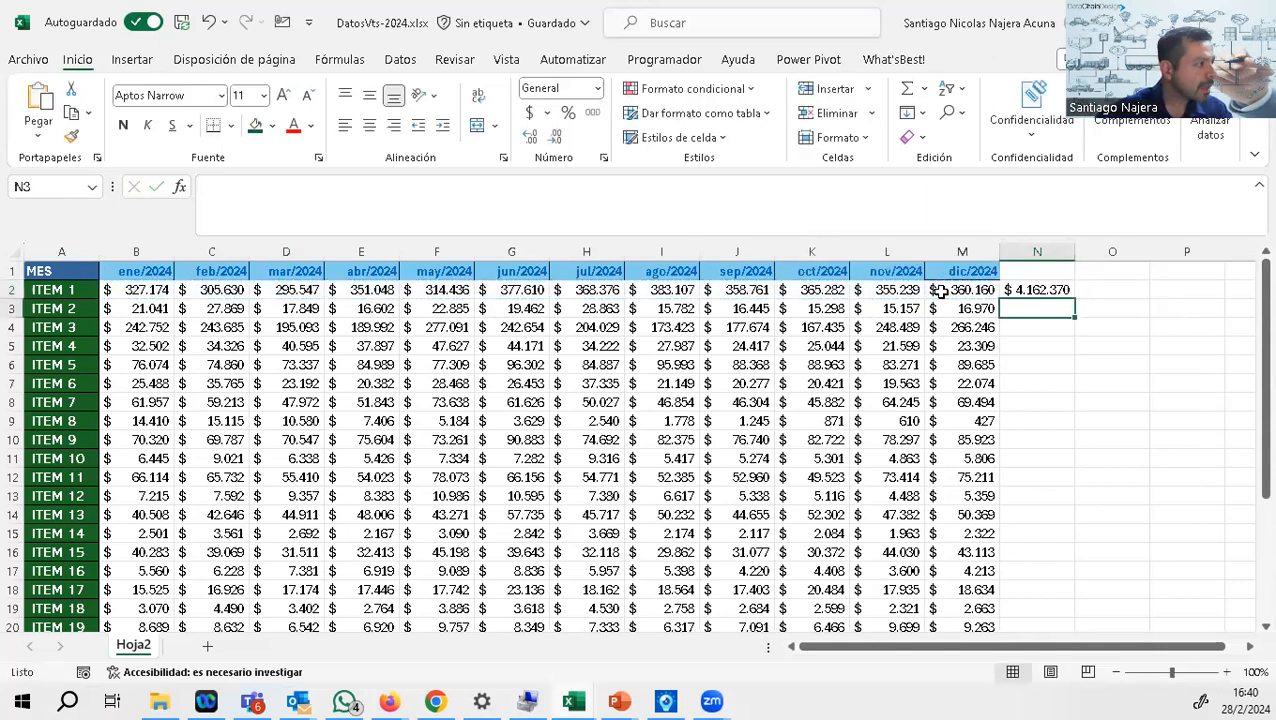
pyautogui.click(1060, 289)
pyautogui.doubleClick(1075, 299)
# Step: Extend the month header formatting from M1 into N1 and label that cell "totaL"
pyautogui.click(996, 278)
pyautogui.moveTo(998, 280); pyautogui.dragTo(1043, 271)
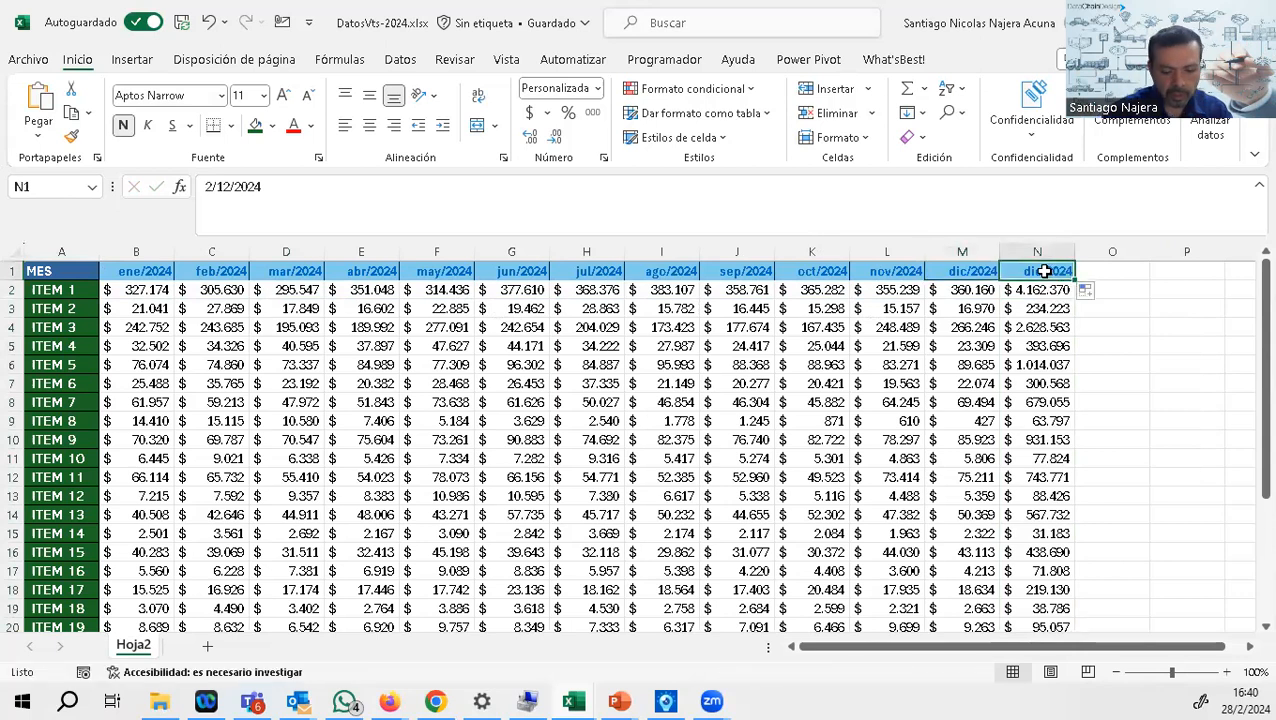
pyautogui.write('tota')
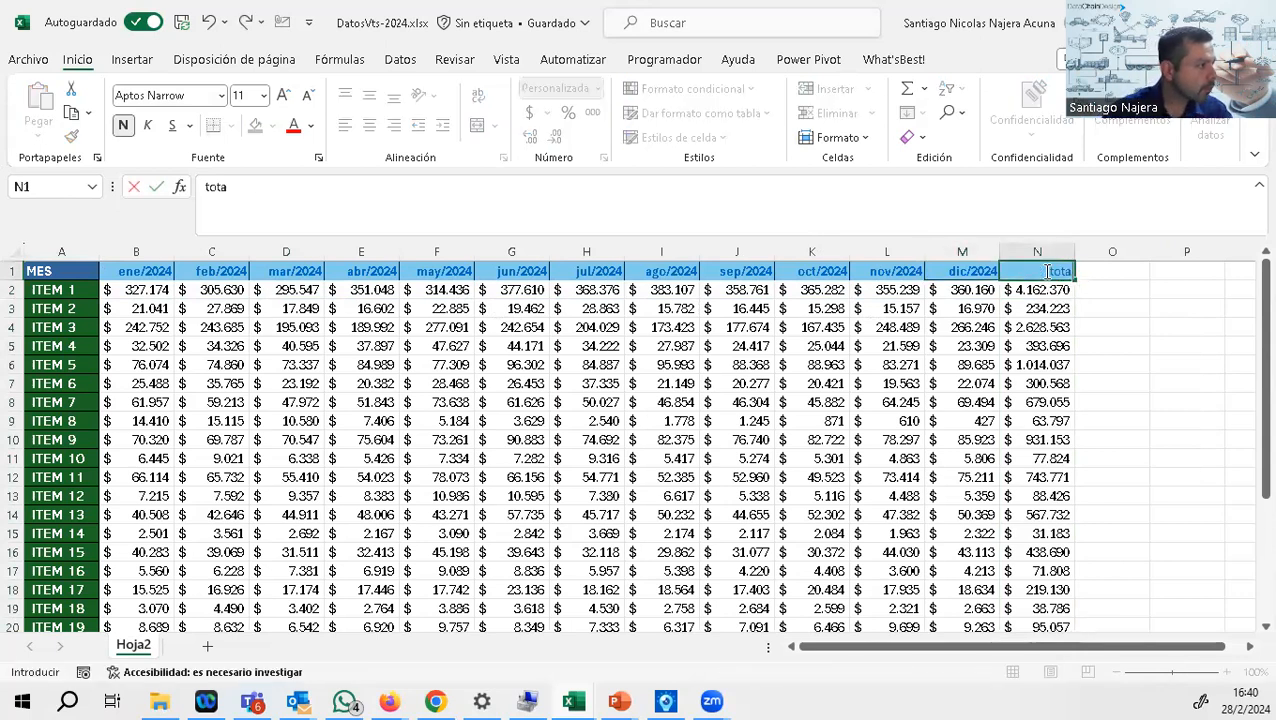
pyautogui.write('L')
pyautogui.press('Return')
# Step: Format the N1 header with white text, a dark turquoise fill and font size 14
pyautogui.click(1047, 271)
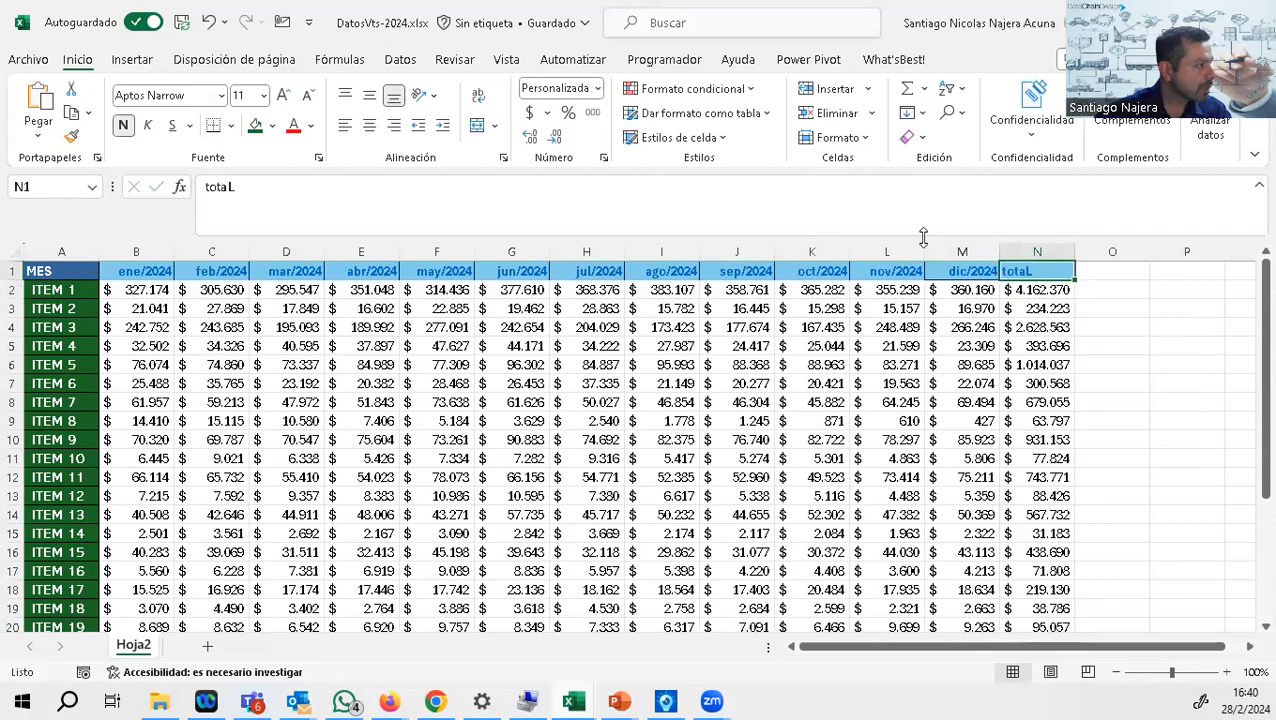
pyautogui.click(262, 126)
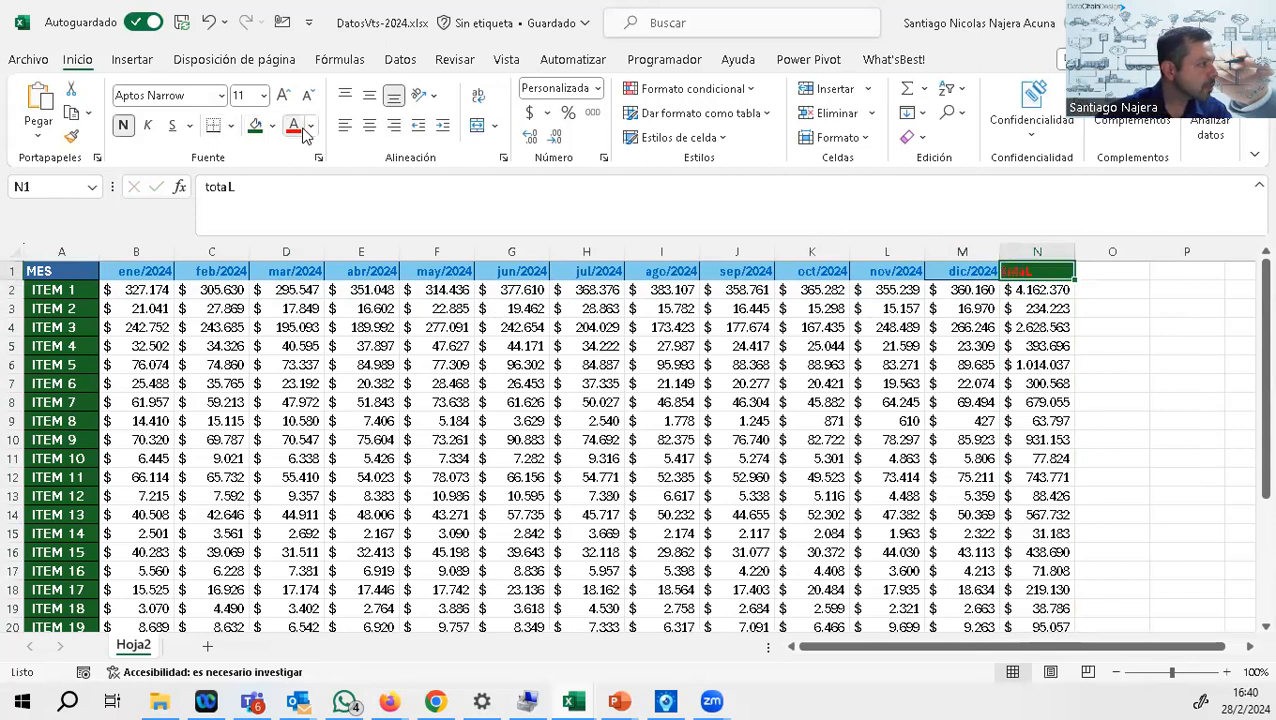
pyautogui.click(311, 126)
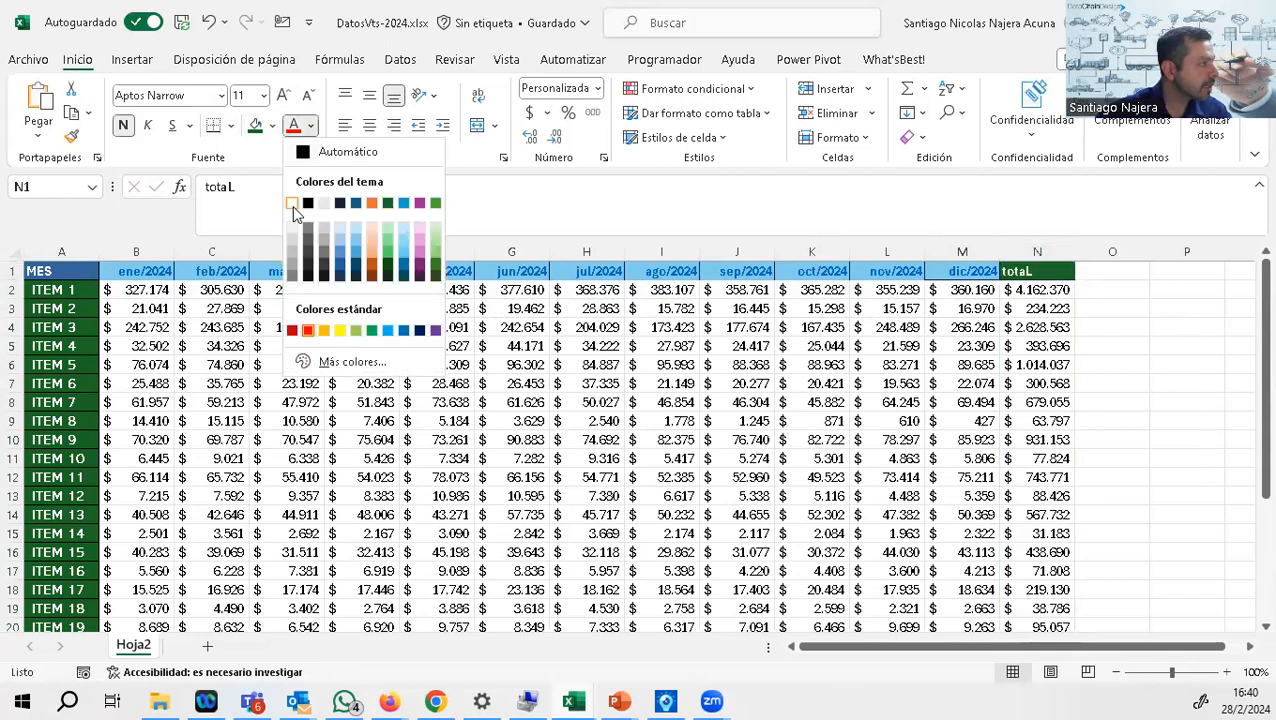
pyautogui.click(292, 204)
pyautogui.click(272, 126)
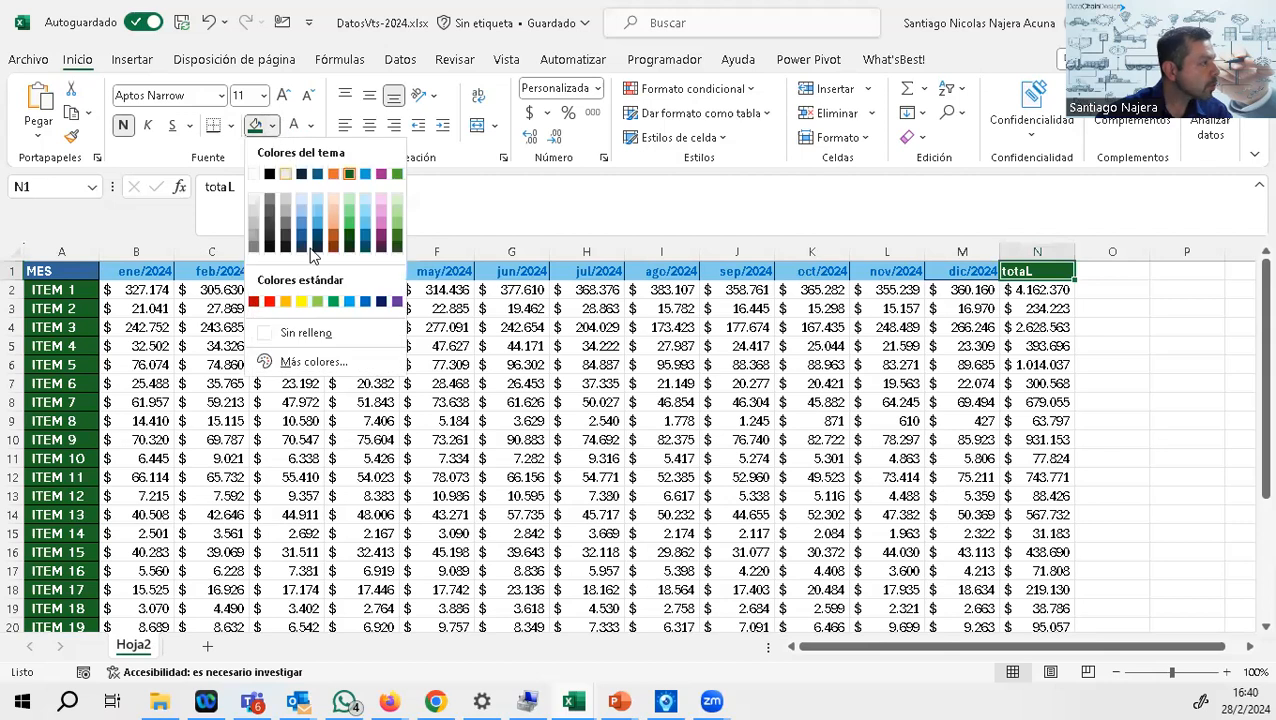
pyautogui.click(365, 239)
pyautogui.click(284, 95)
pyautogui.click(284, 95)
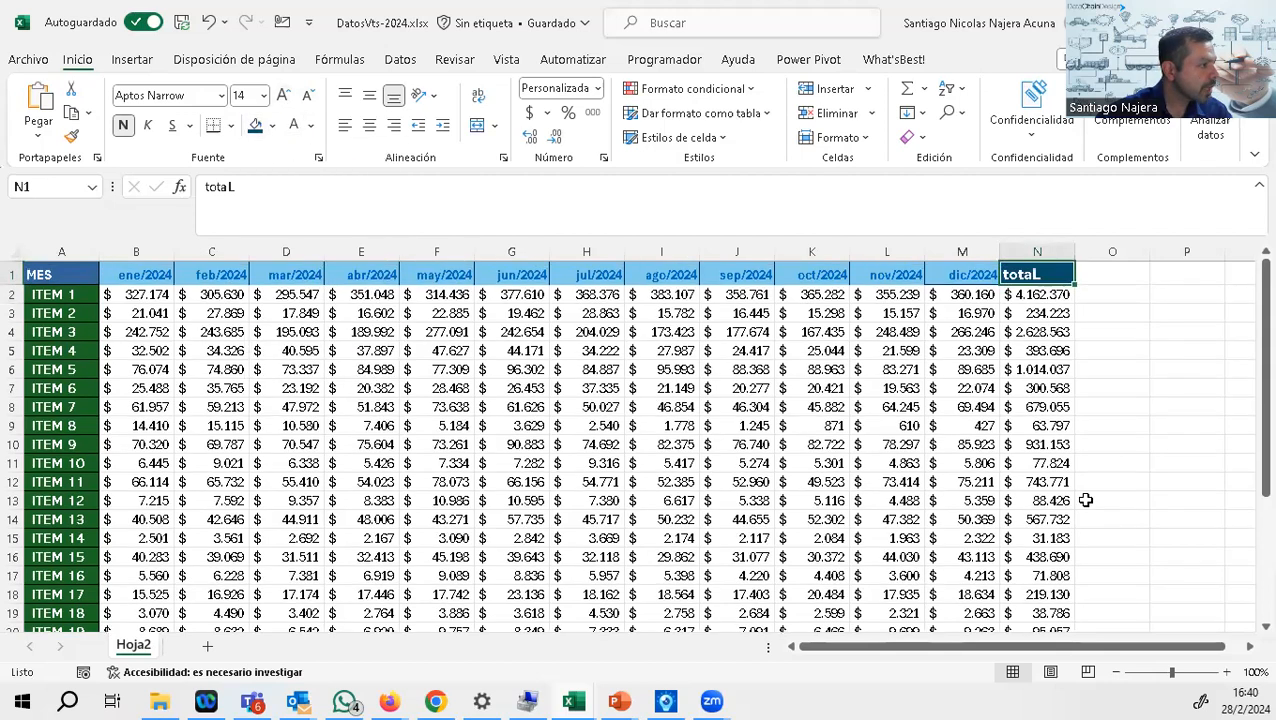
# Step: Autofit the width of column N and select the grand total in N28
pyautogui.scroll(-7, 1080, 490)
pyautogui.doubleClick(1075, 252)
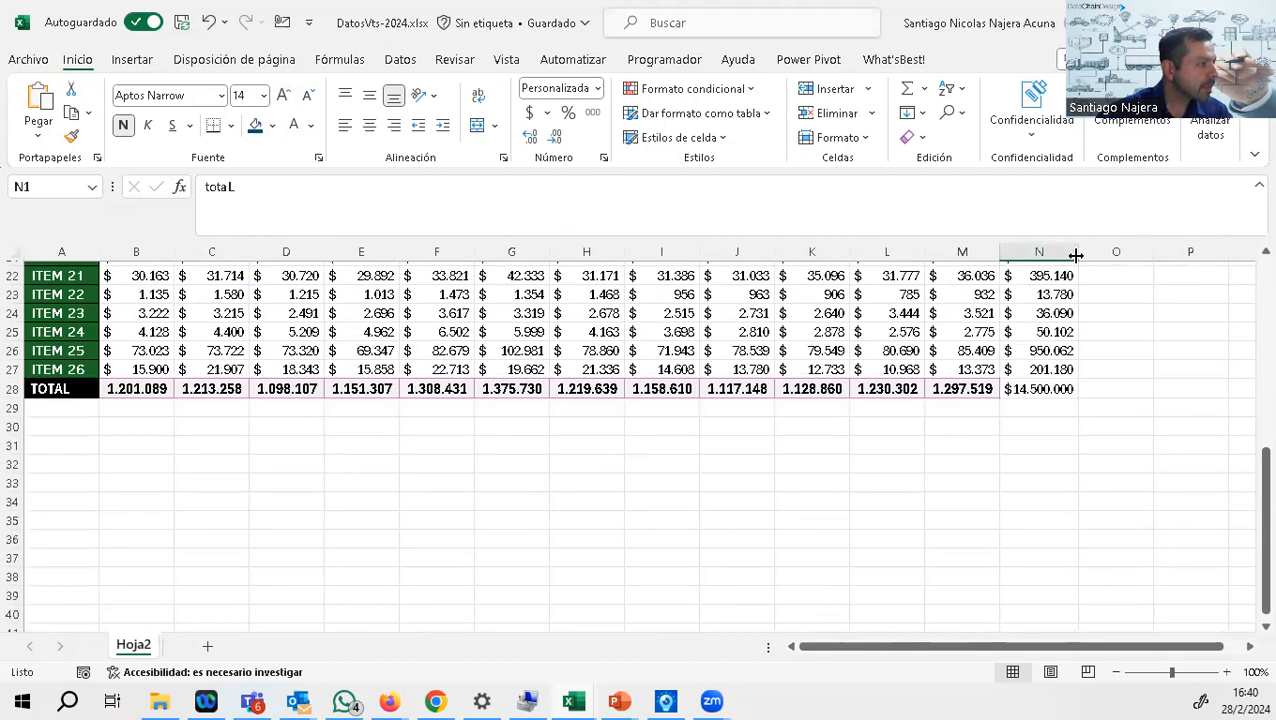
pyautogui.click(1060, 390)
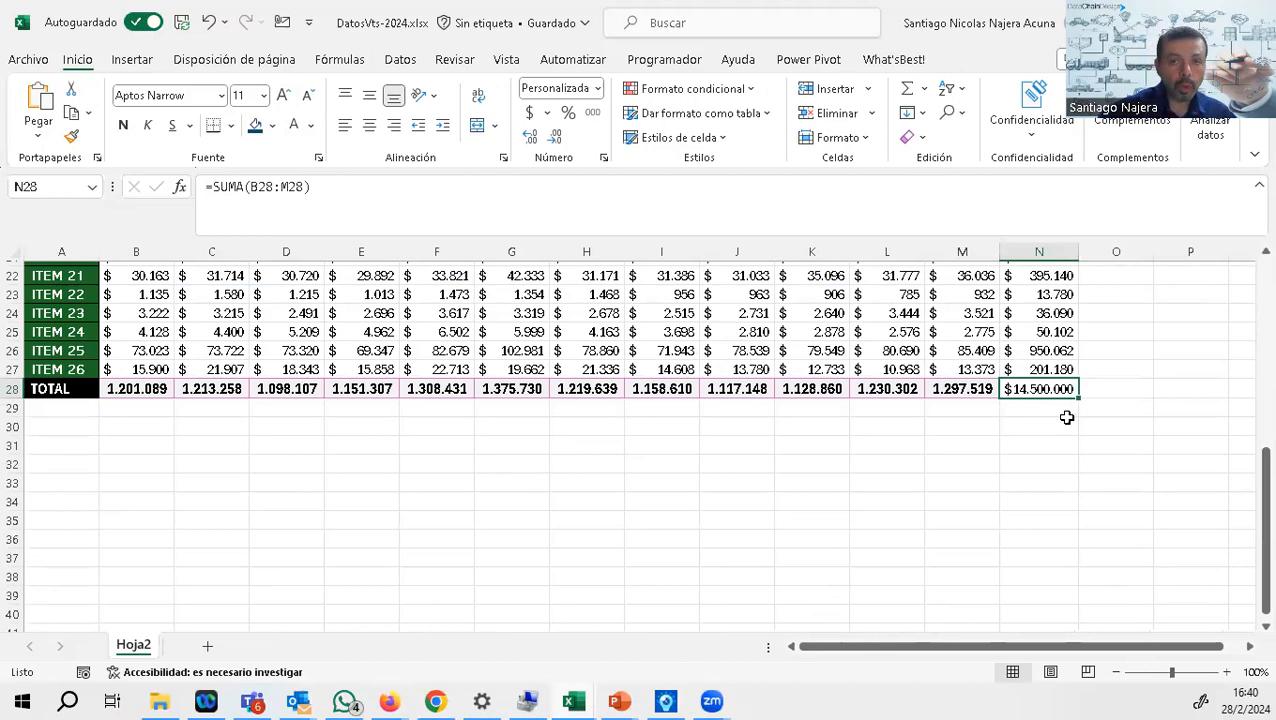
# Step: Copy columns A and N together and paste them into a new sheet
pyautogui.scroll(7, 1067, 418)
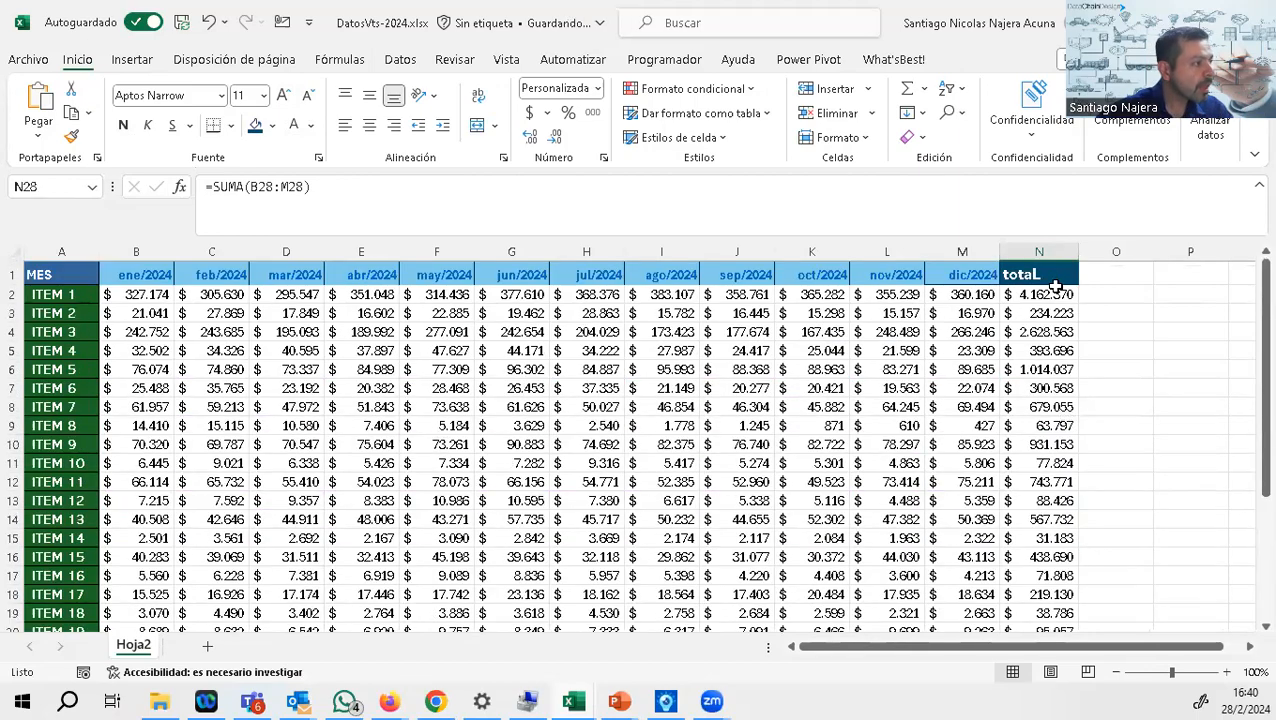
pyautogui.click(61, 252)
pyautogui.keyDown('ctrl'); pyautogui.click(1049, 245); pyautogui.keyUp('ctrl')
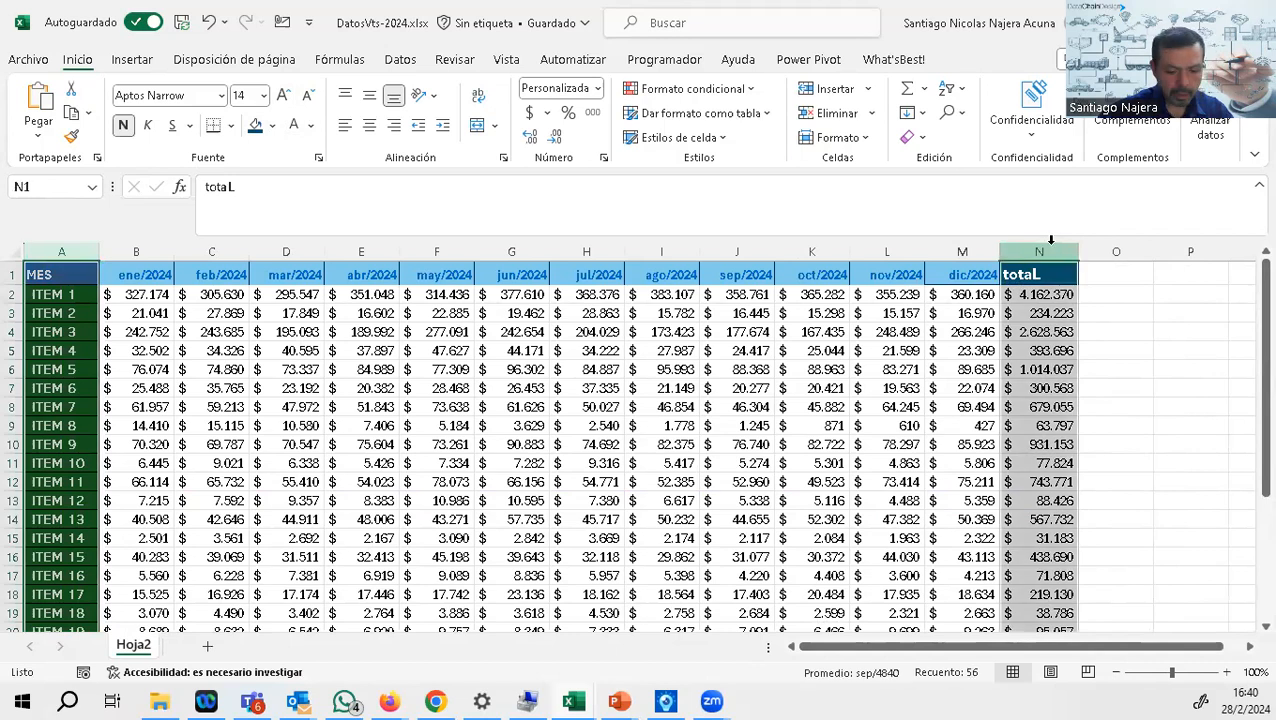
pyautogui.hotkey('ctrl', 'c')
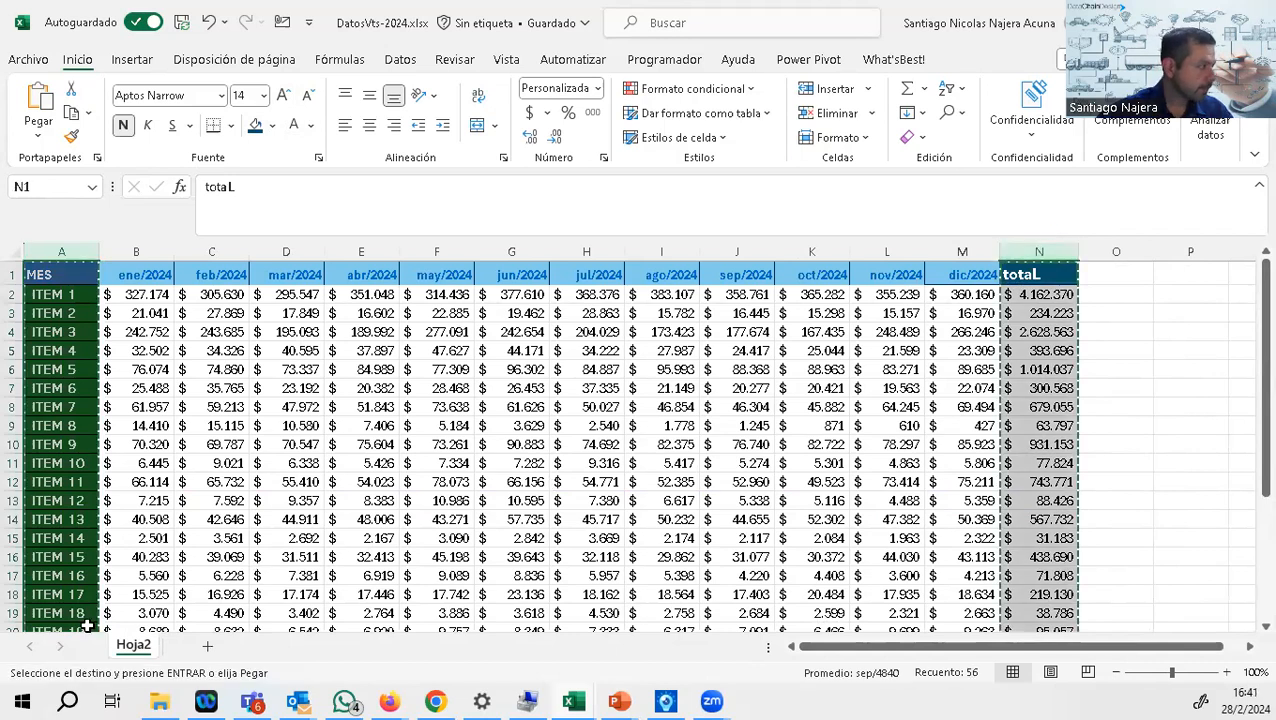
pyautogui.click(207, 648)
pyautogui.hotkey('ctrl', 'v')
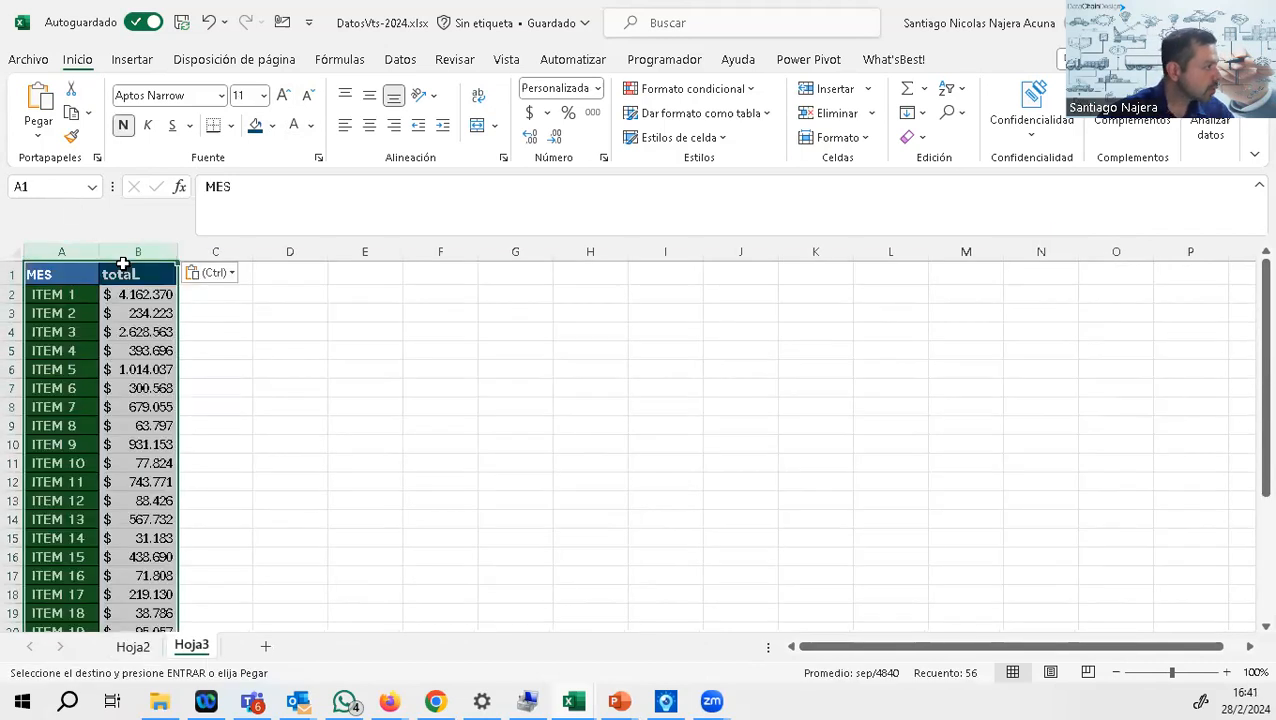
# Step: Delete the TOTAL row, row 28, from the new sheet
pyautogui.click(133, 291)
pyautogui.click(142, 316)
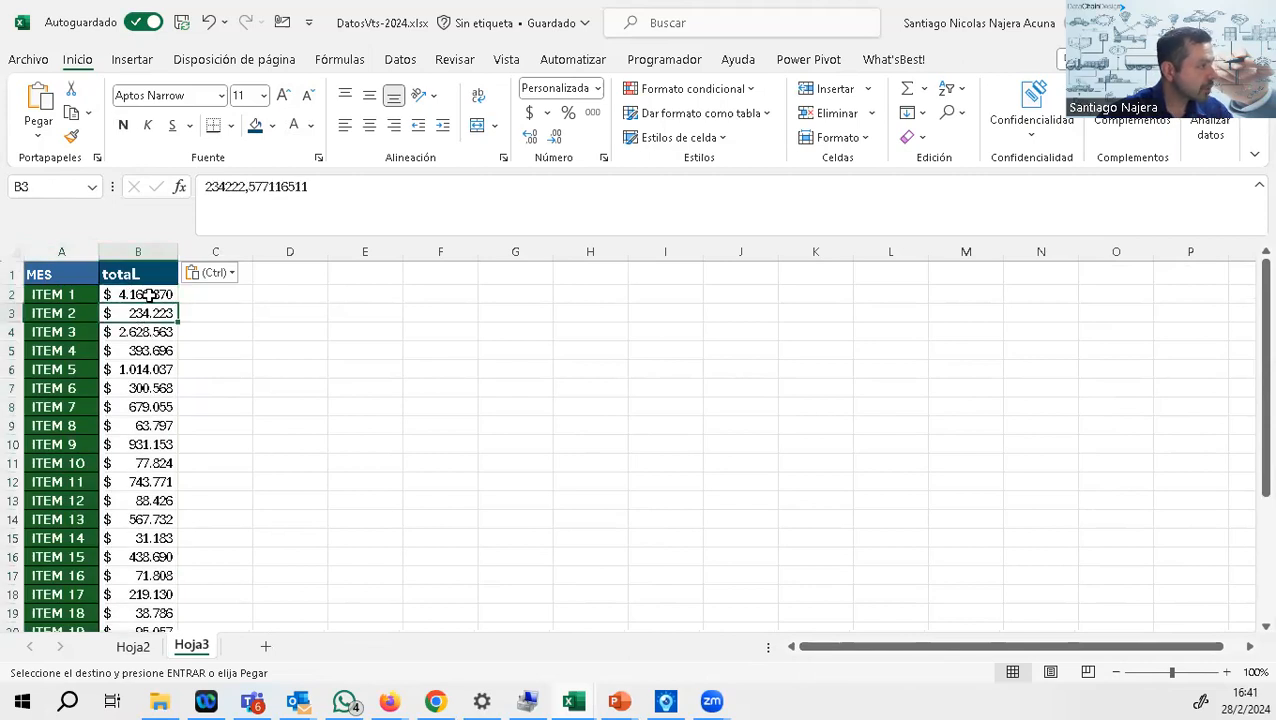
pyautogui.scroll(-6, 140, 320)
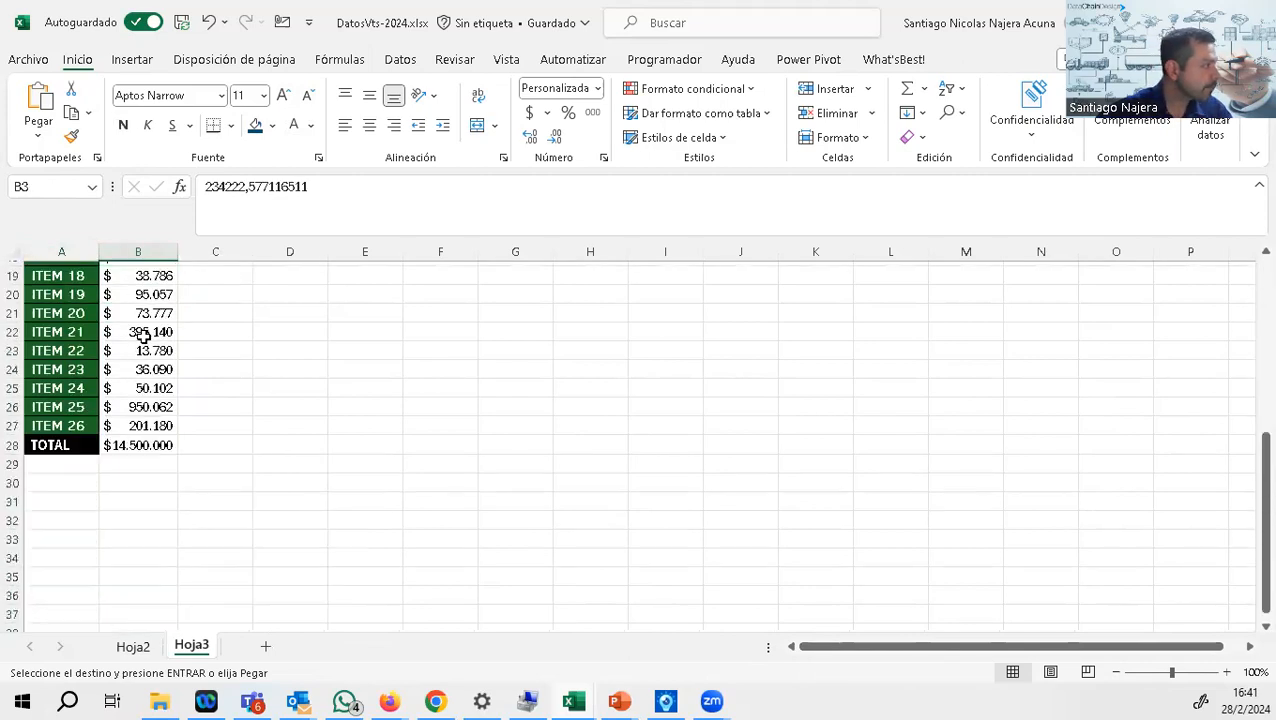
pyautogui.click(136, 445)
pyautogui.click(7, 445)
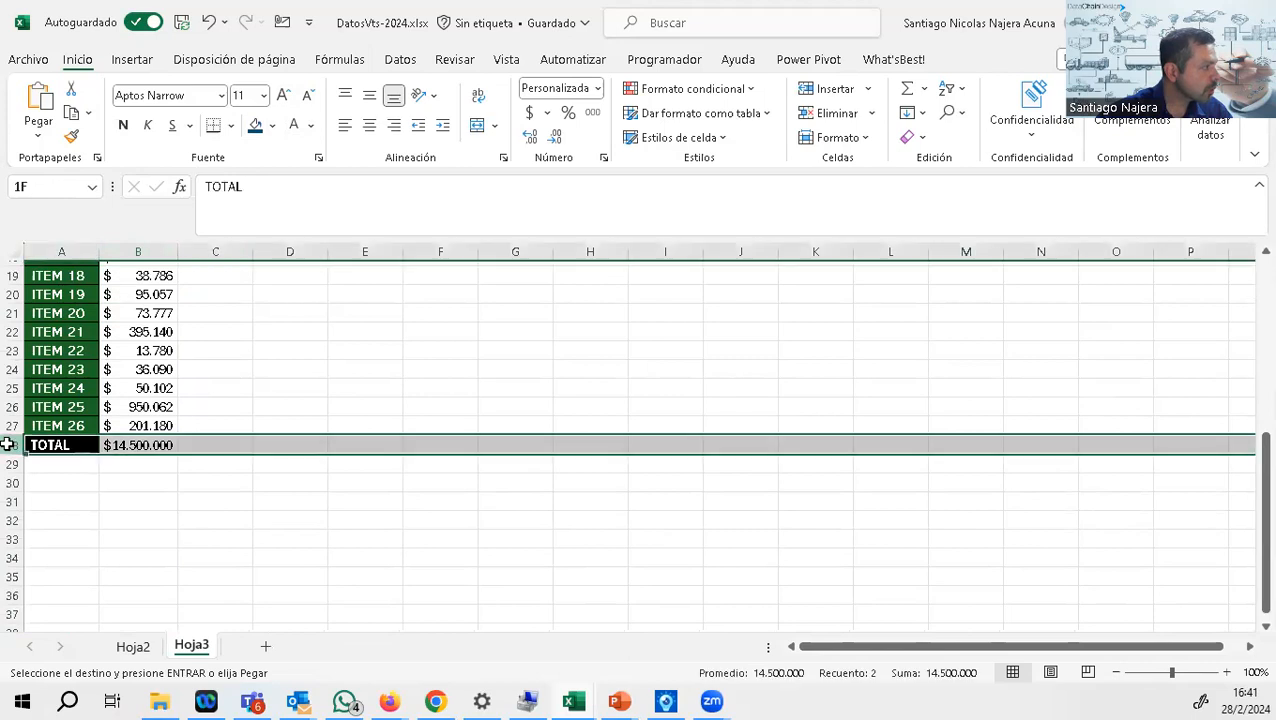
pyautogui.rightClick(7, 445)
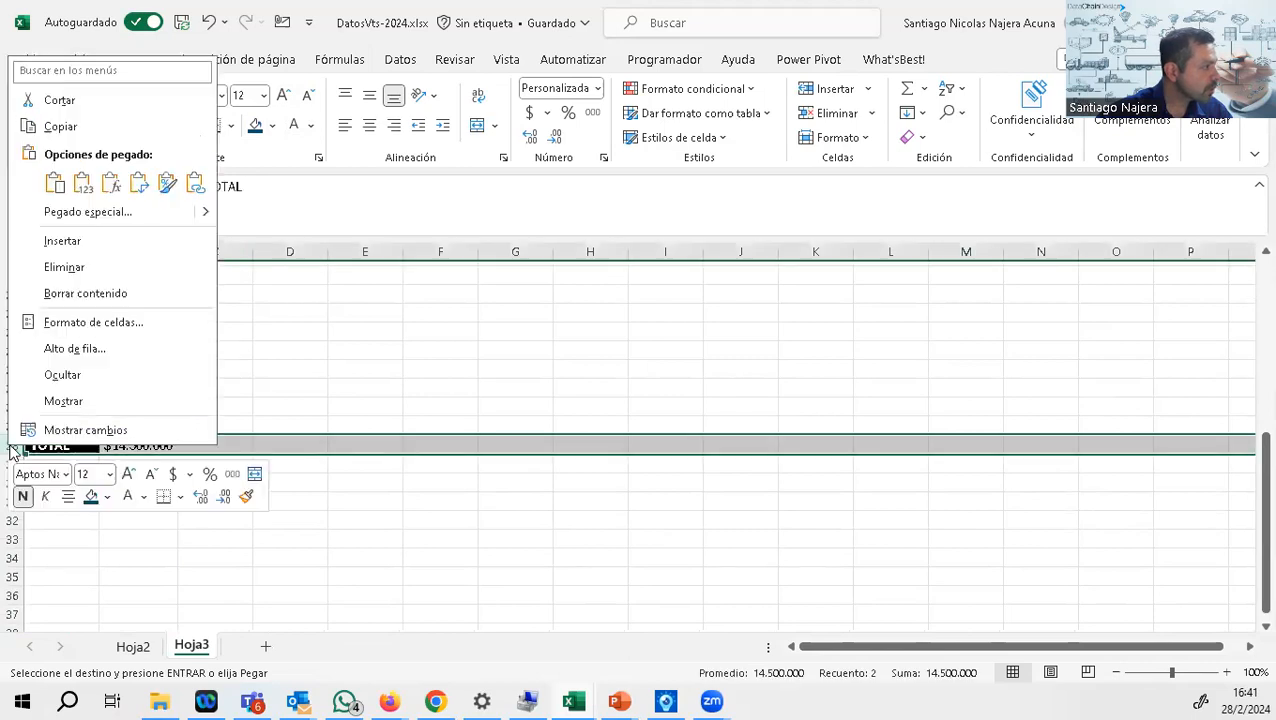
pyautogui.click(98, 280)
# Step: Sort the items by the totaL column from largest to smallest
pyautogui.scroll(6, 157, 376)
pyautogui.click(168, 290)
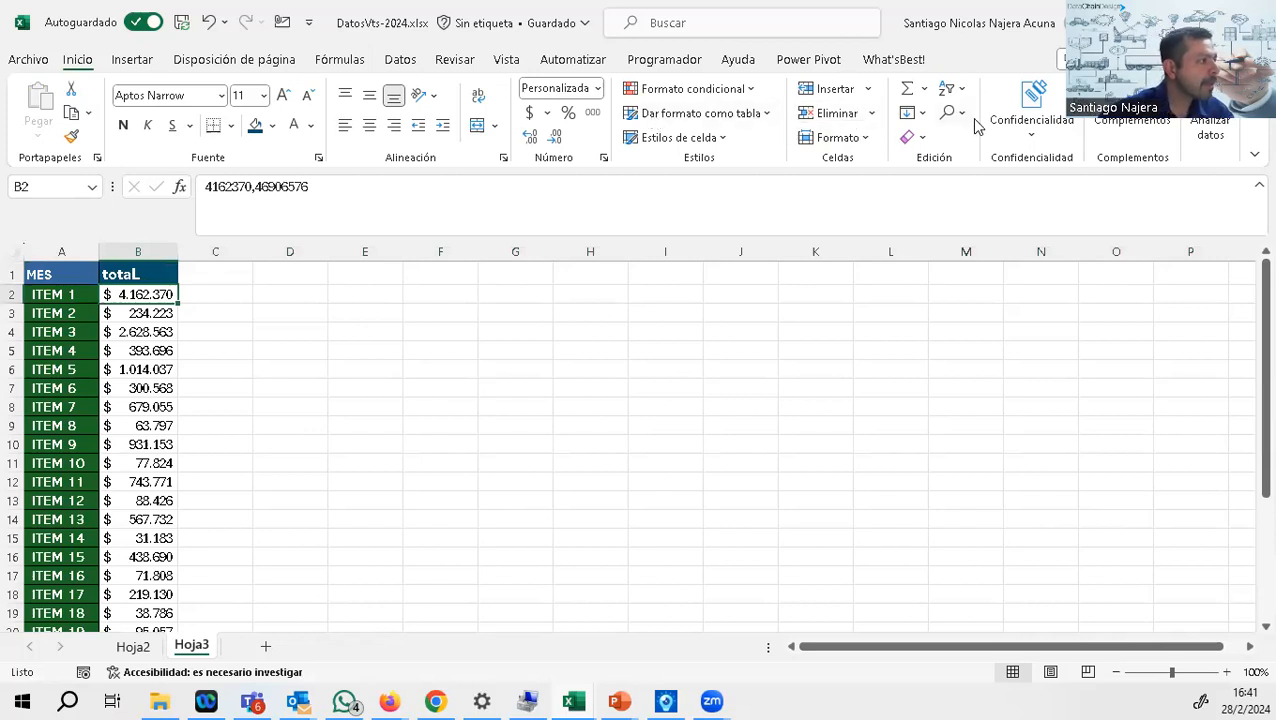
pyautogui.click(957, 92)
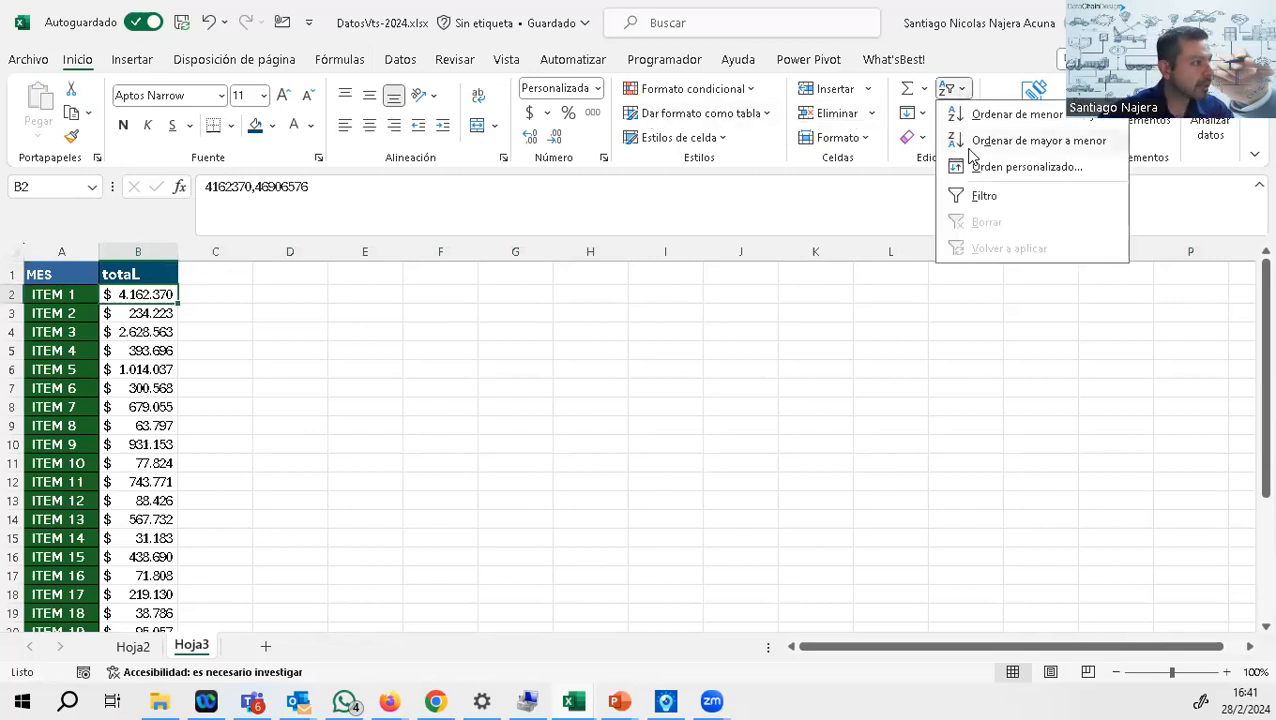
pyautogui.click(968, 140)
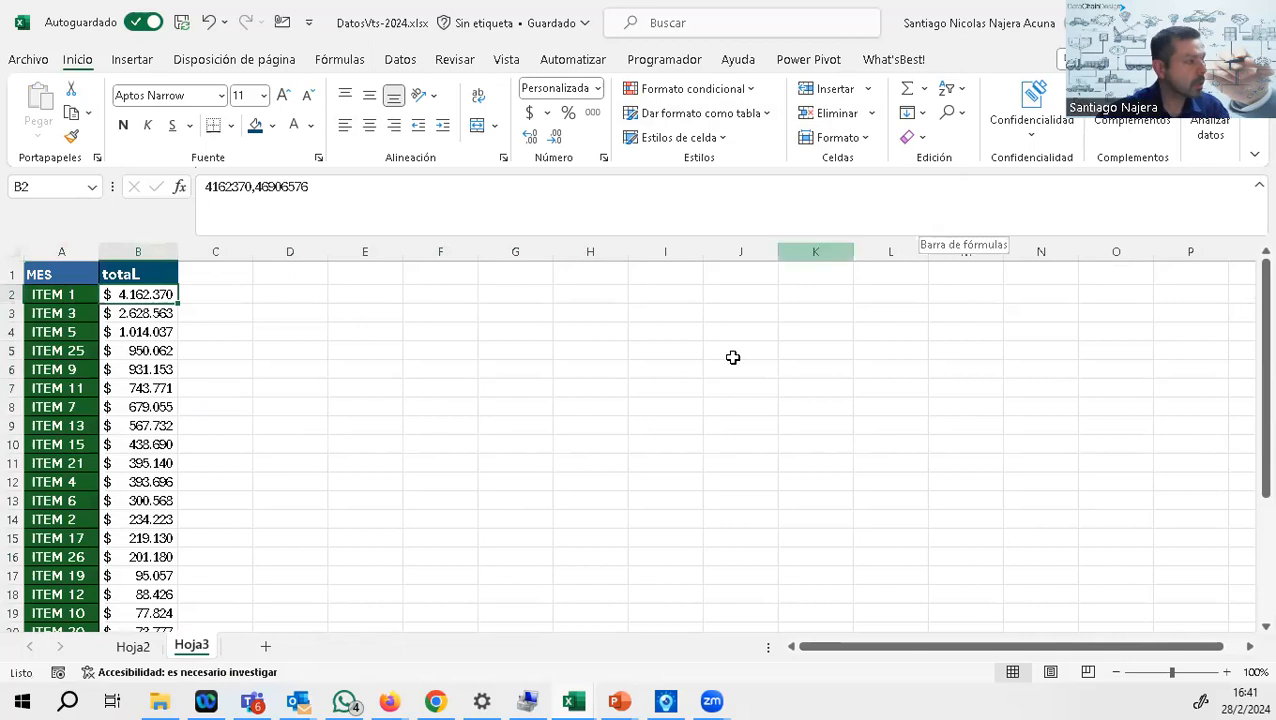
# Step: Extend the header cell B1 into C1 and replace the copied text with "5 SOBRE EL TOTAL"
pyautogui.click(205, 292)
pyautogui.click(168, 270)
pyautogui.moveTo(176, 284); pyautogui.dragTo(226, 285)
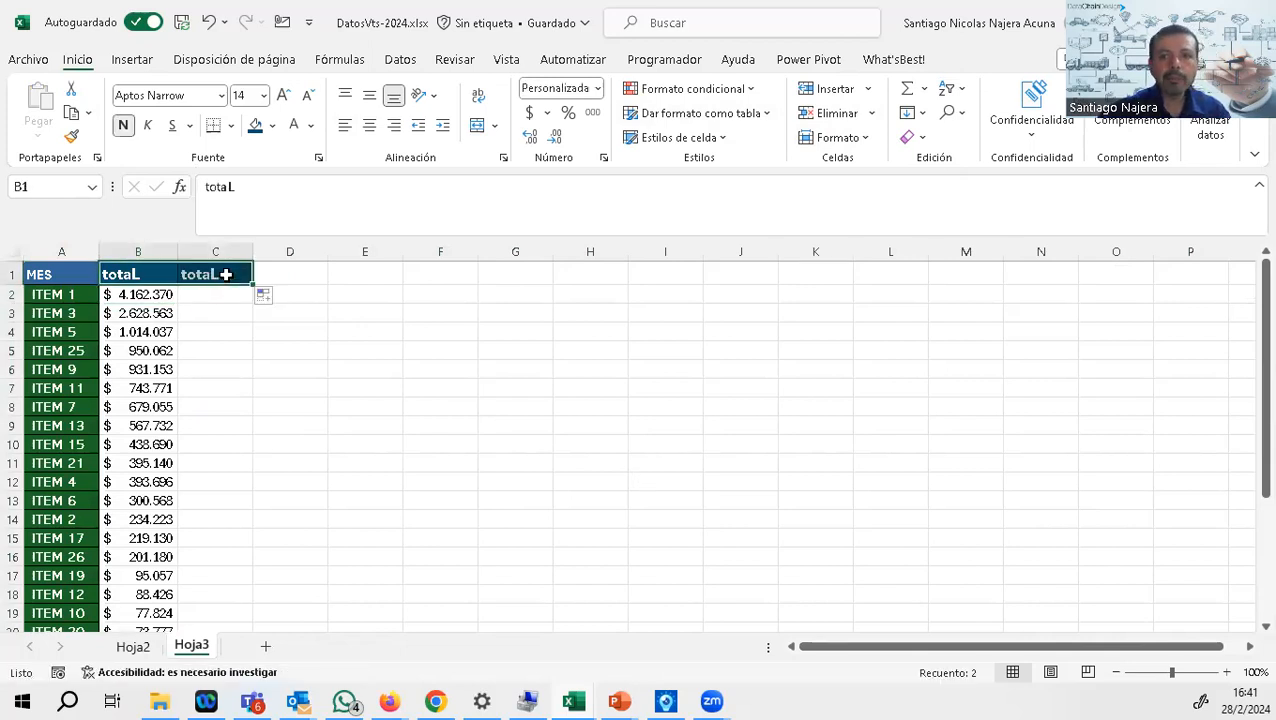
pyautogui.click(226, 270)
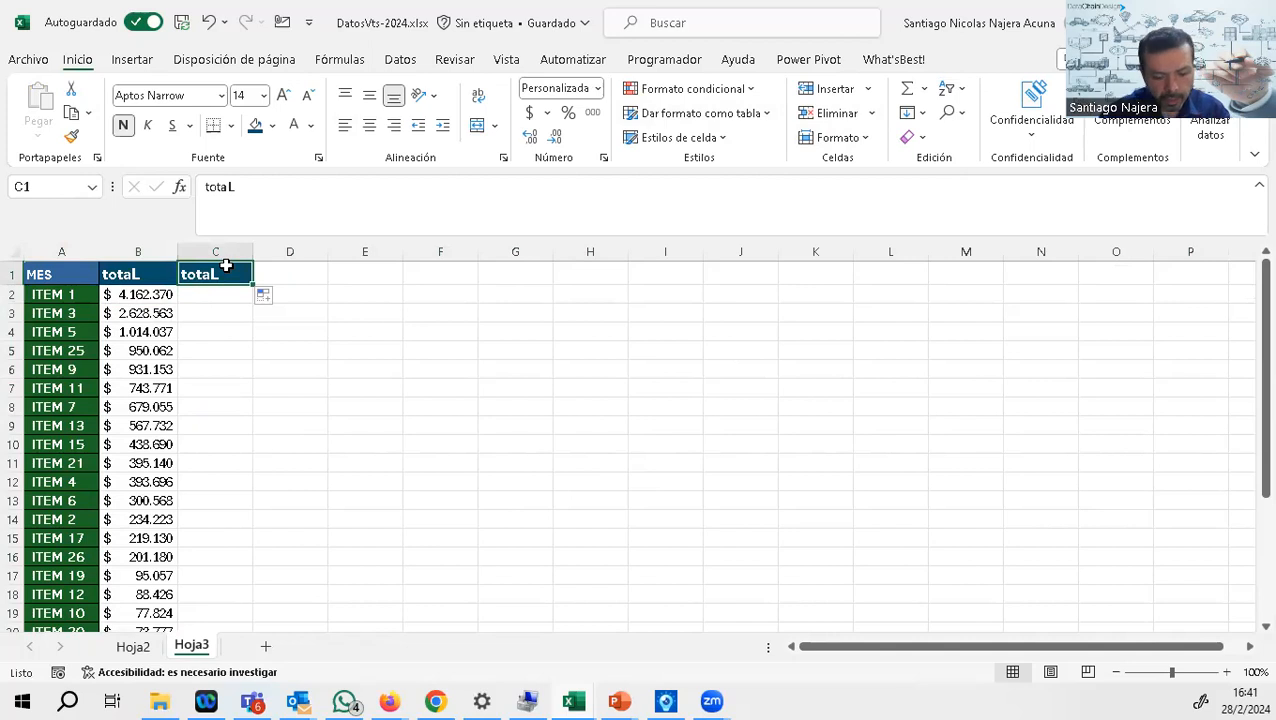
pyautogui.write('5 SOBRE EL TOTAL')
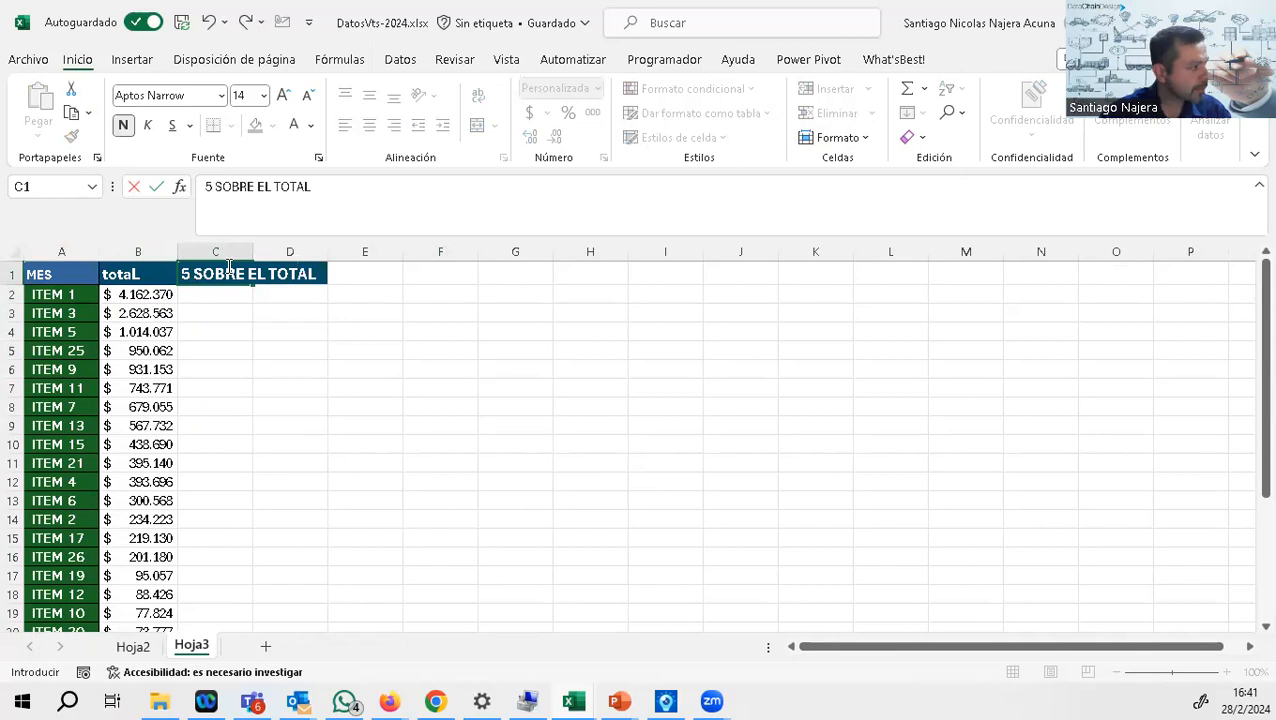
pyautogui.press('Return')
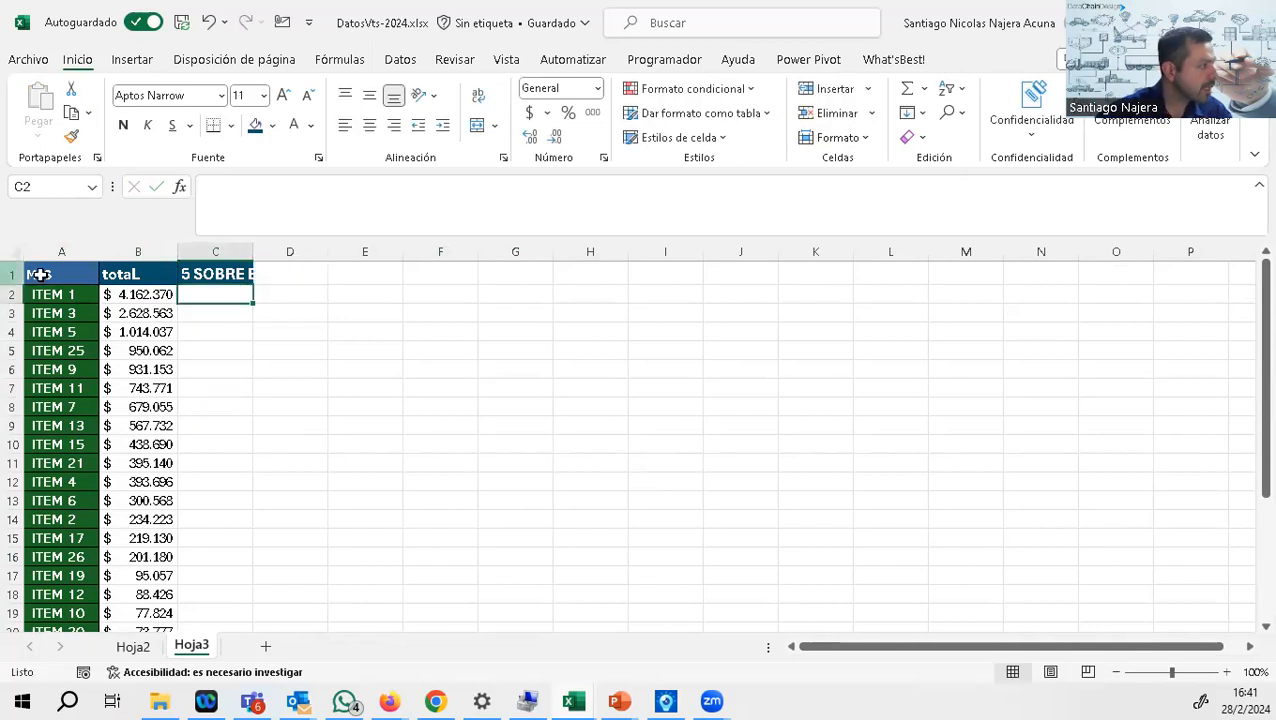
# Step: Widen column C, reduce the C1 header's font size to 12 and correct its text to "%SOBRE EL TOTAL"
pyautogui.moveTo(252, 256); pyautogui.dragTo(290, 256)
pyautogui.click(250, 275)
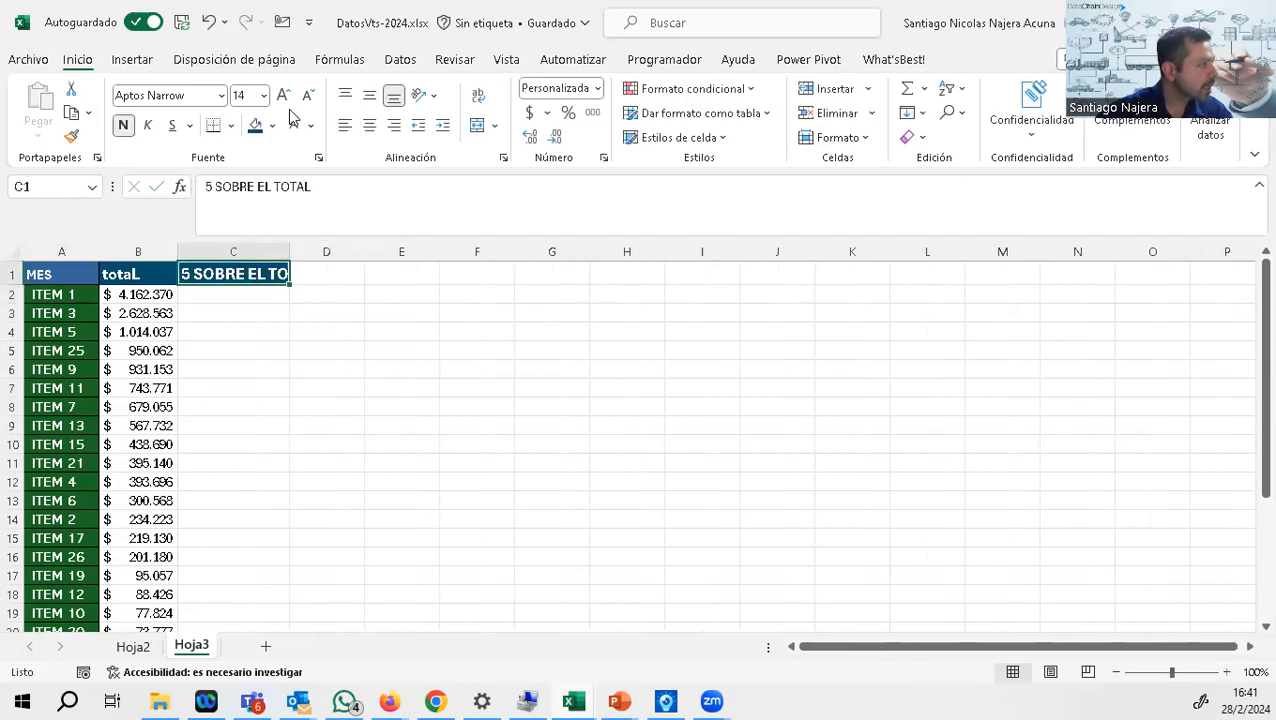
pyautogui.click(305, 98)
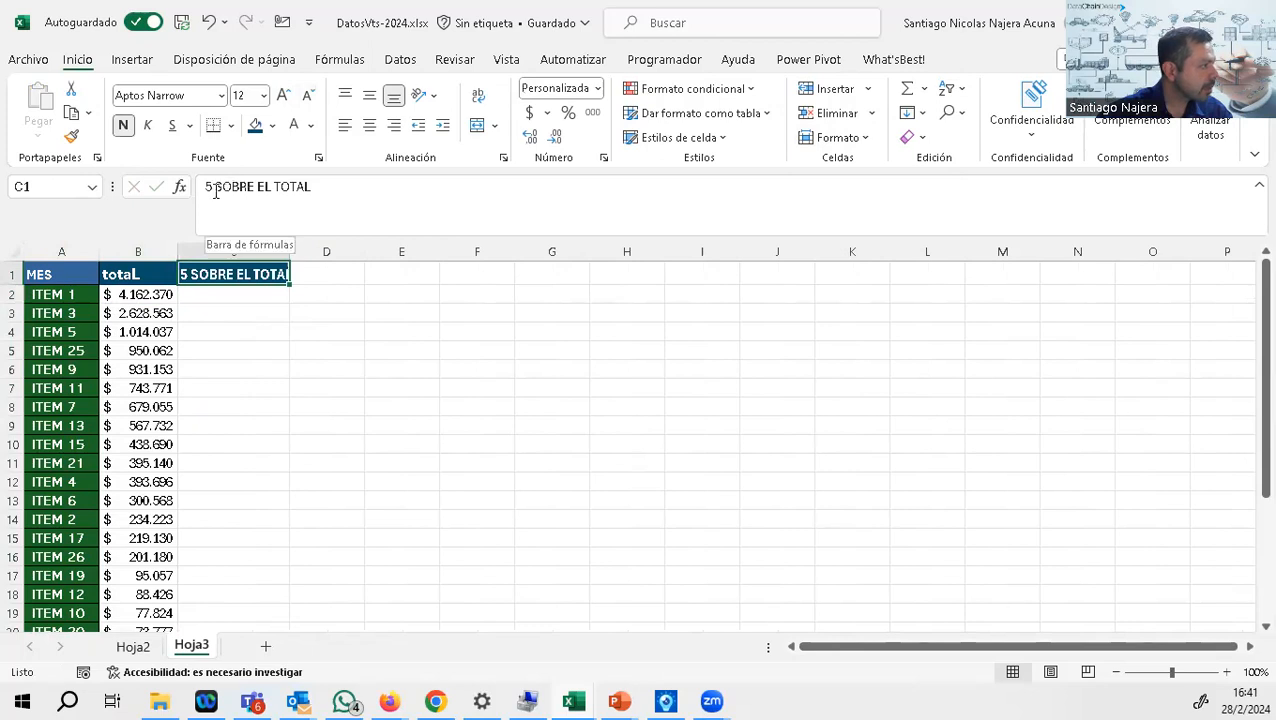
pyautogui.moveTo(214, 187); pyautogui.dragTo(196, 190)
pyautogui.write('%')
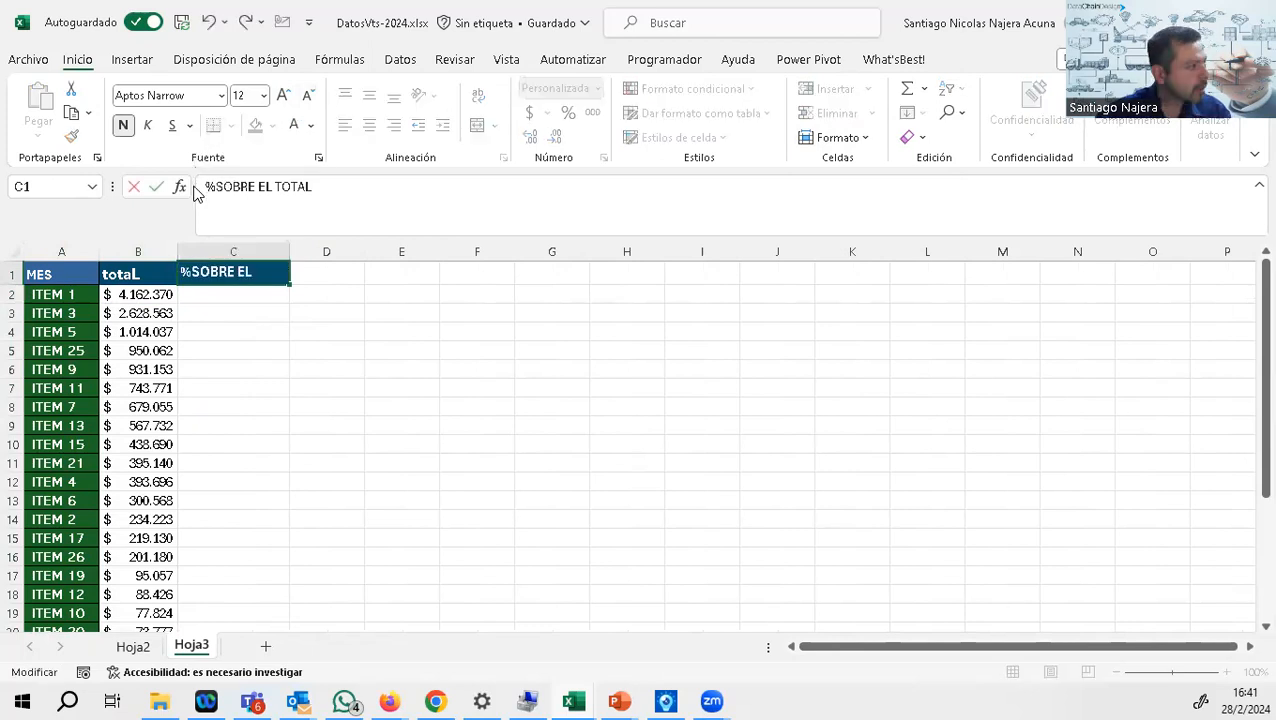
pyautogui.press('Return')
# Step: Enter the formula +B2+SUMA(B2:B27) in C2
pyautogui.write('+')
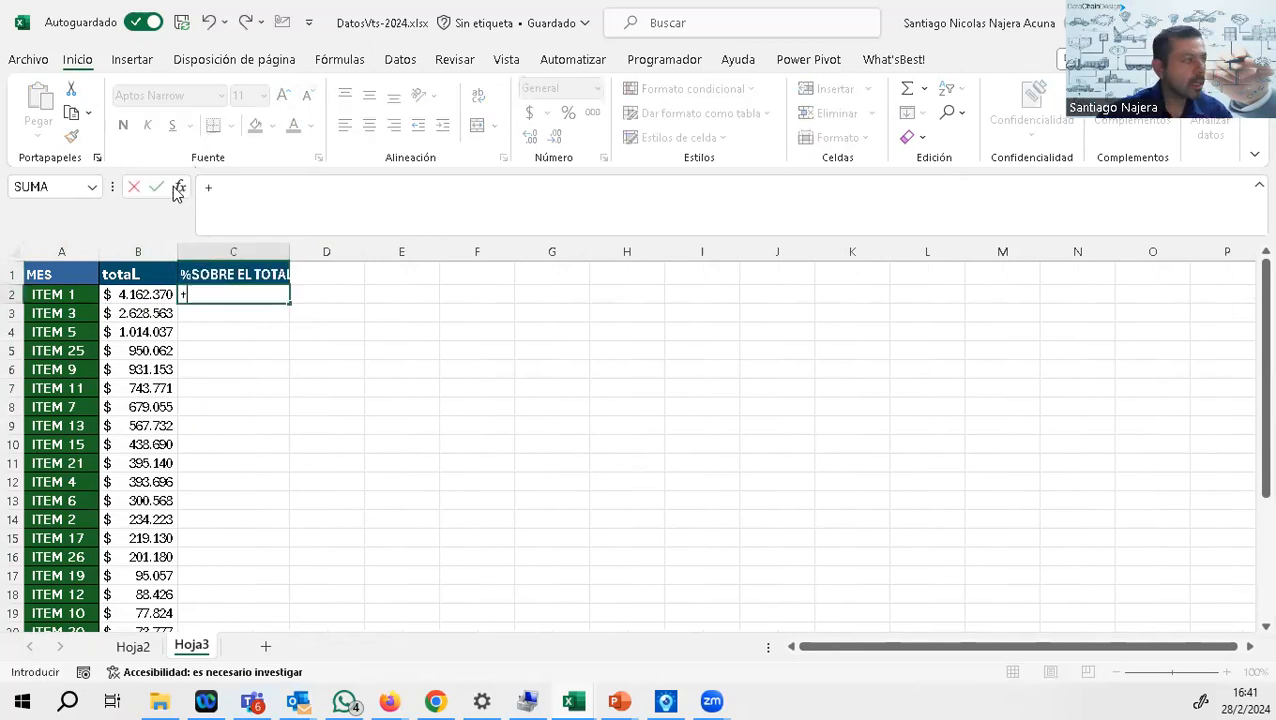
pyautogui.click(148, 292)
pyautogui.write('+SUMA')
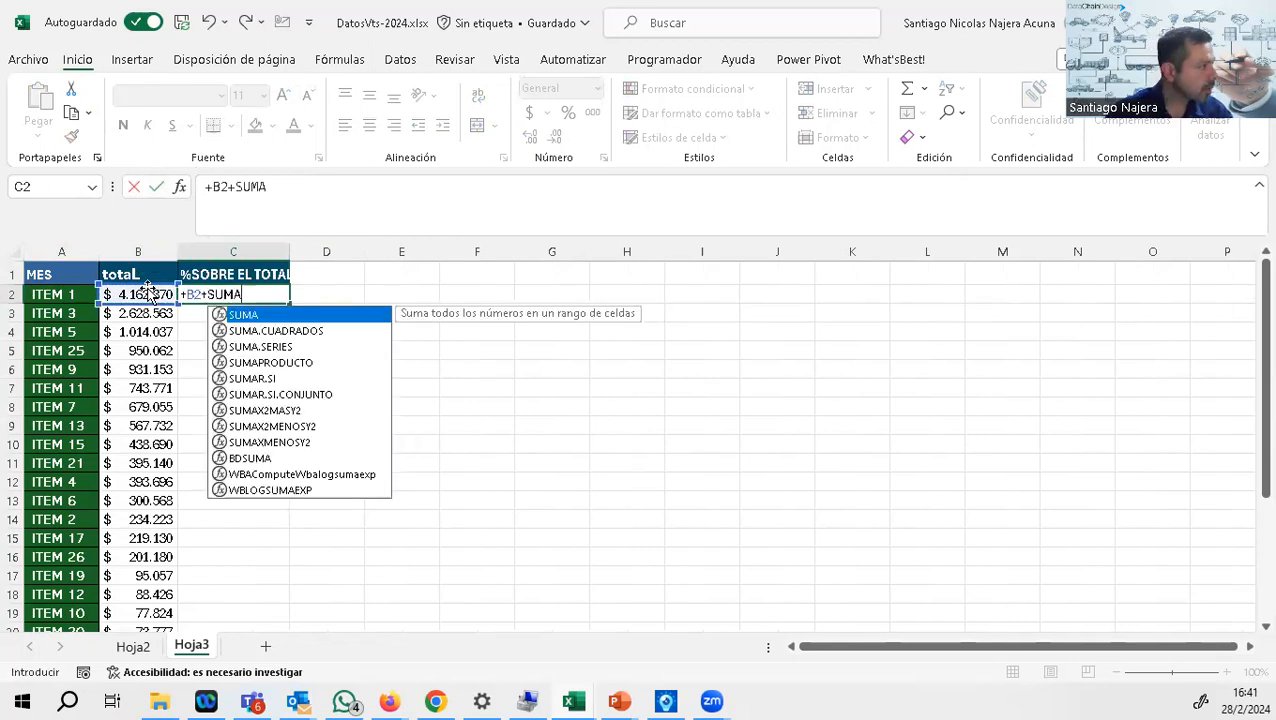
pyautogui.write('(')
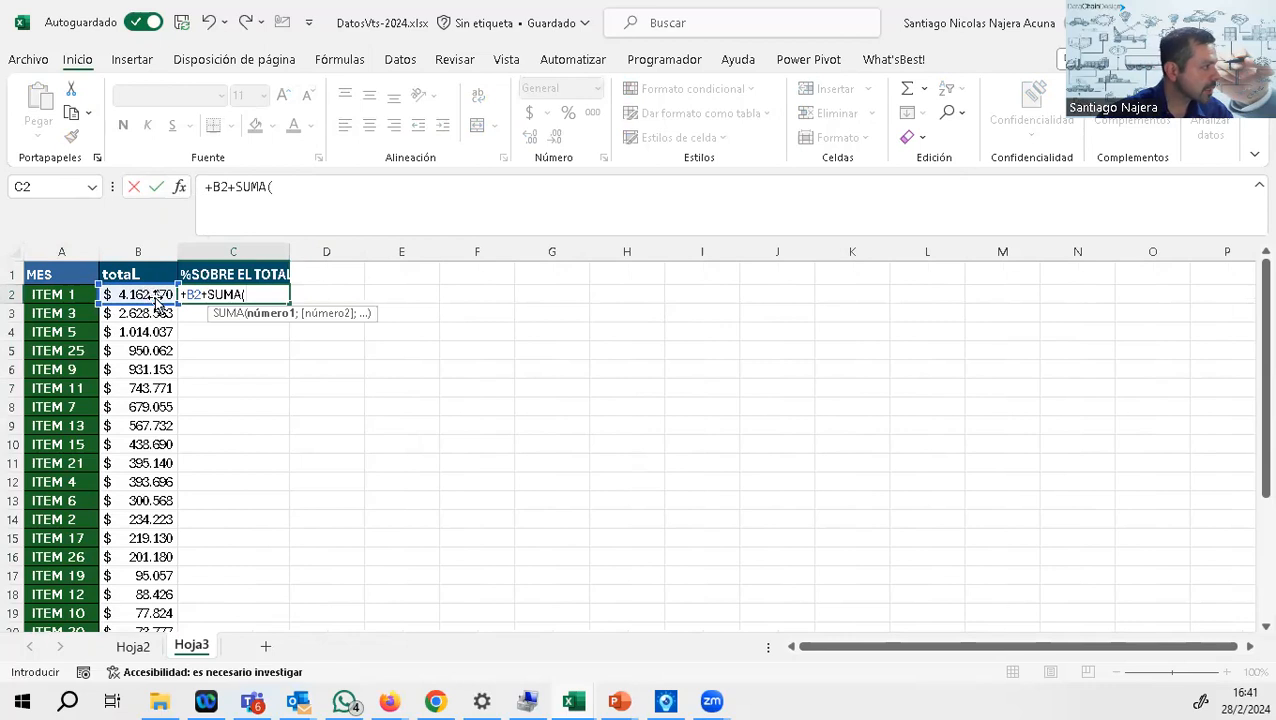
pyautogui.moveTo(148, 292); pyautogui.dragTo(166, 586)
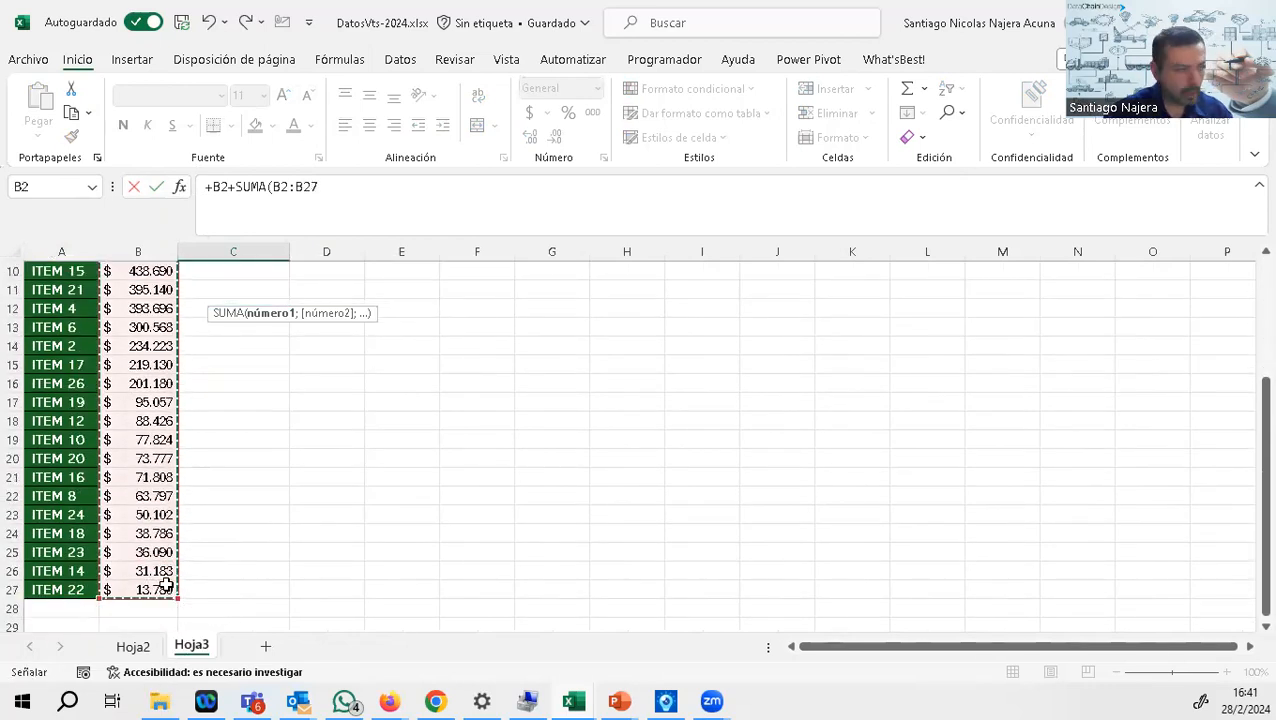
pyautogui.press('Return')
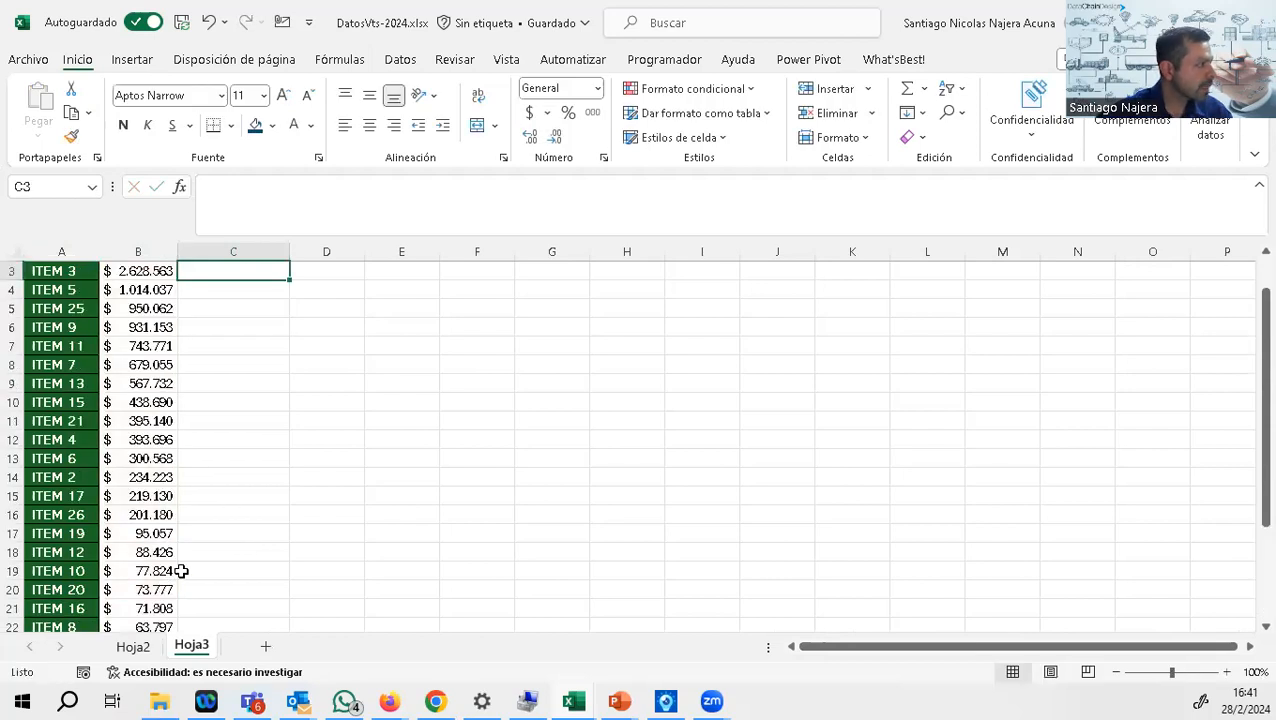
# Step: Correct the C2 formula to divide, =+B2/SUMA(B2:B27), and format the cell as a percentage
pyautogui.scroll(1, 324, 404)
pyautogui.click(264, 290)
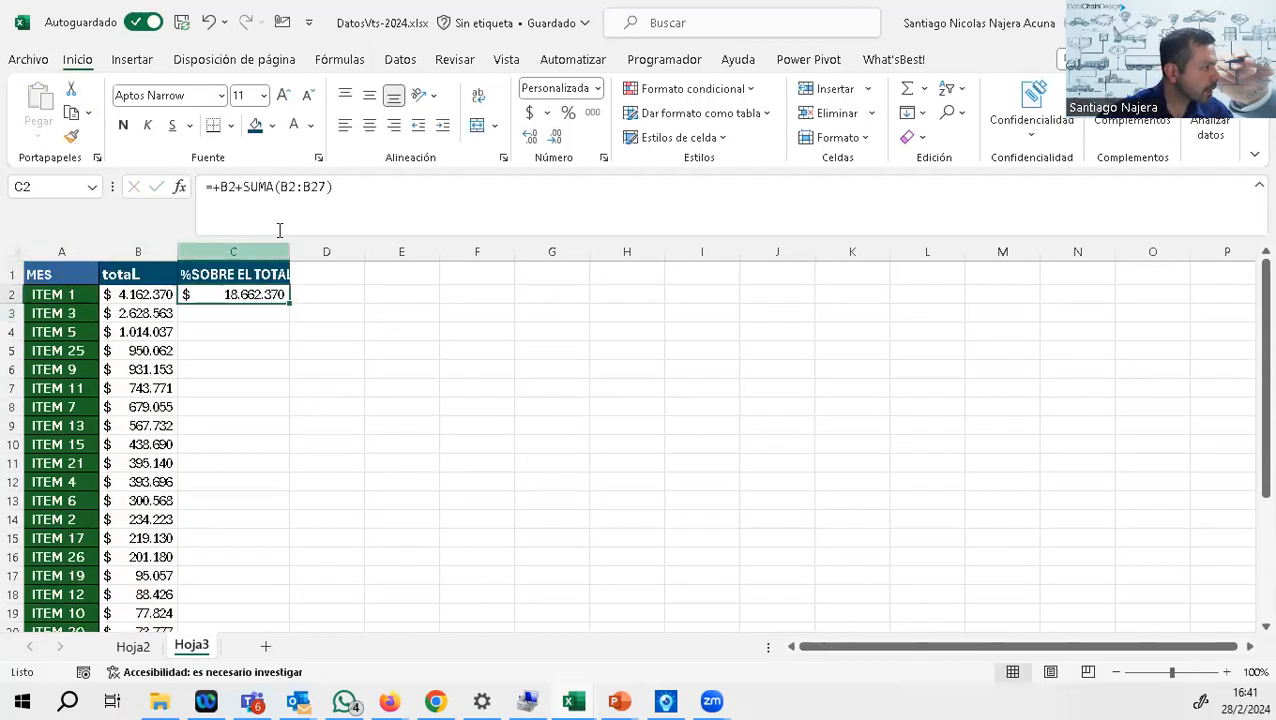
pyautogui.click(240, 186)
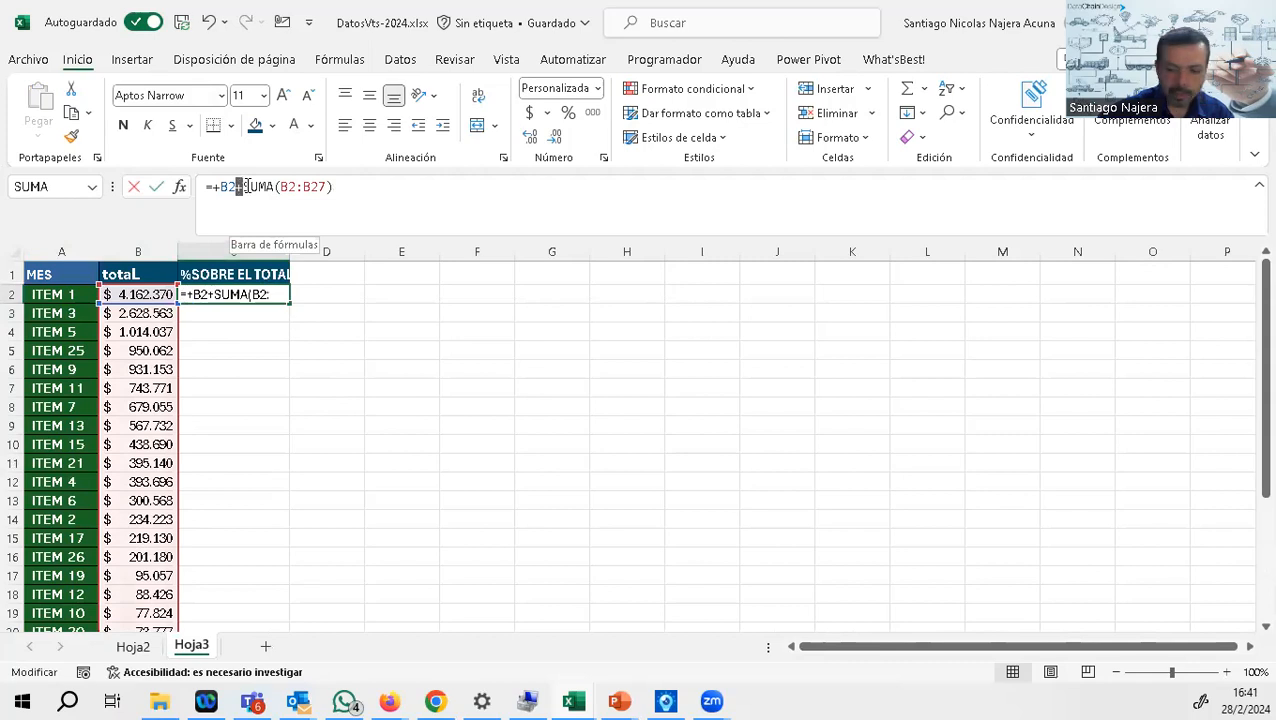
pyautogui.press('Return')
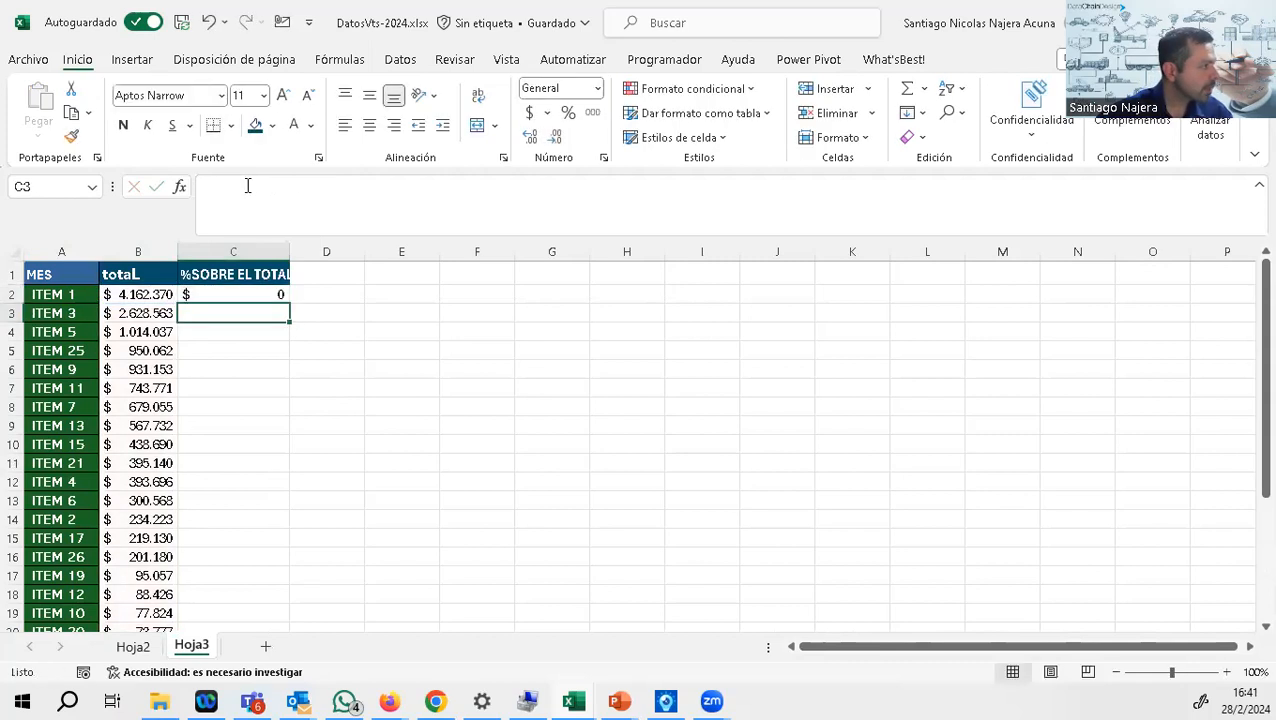
pyautogui.click(276, 293)
pyautogui.click(567, 112)
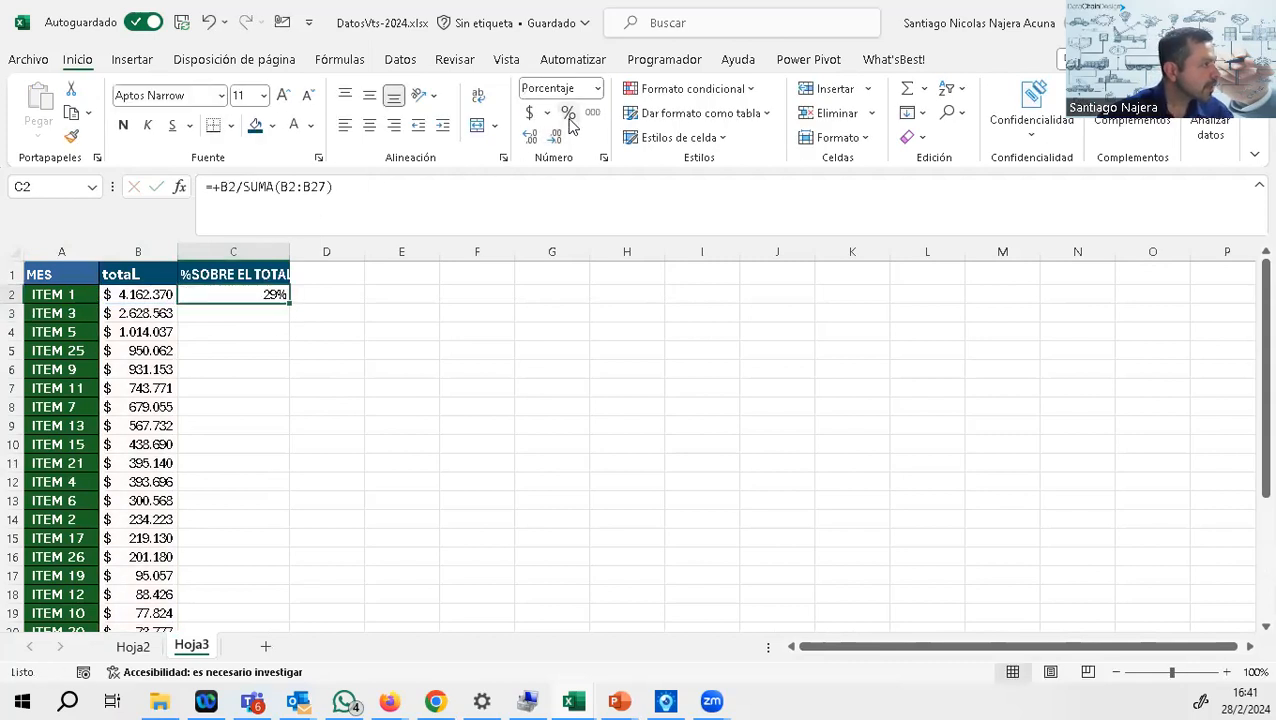
# Step: Fill the C2 formula down the item list and inspect the copied formulas in C3 and C4
pyautogui.doubleClick(290, 306)
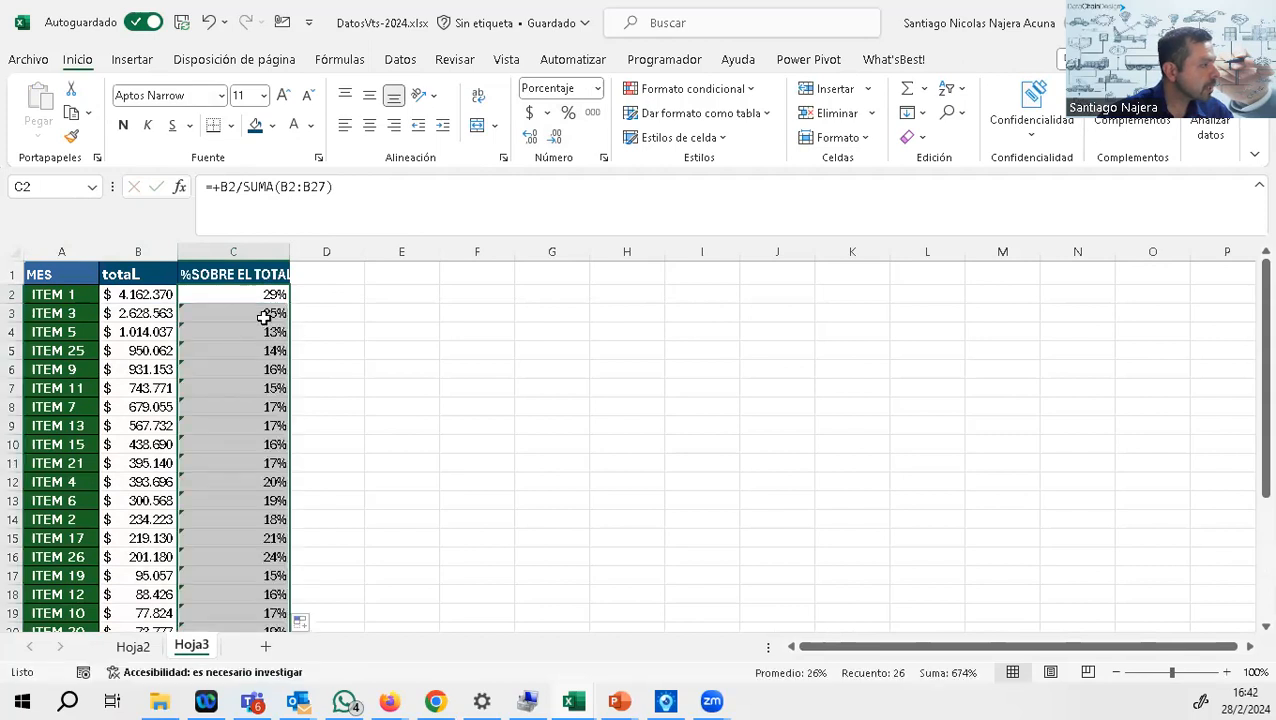
pyautogui.click(263, 315)
pyautogui.click(273, 331)
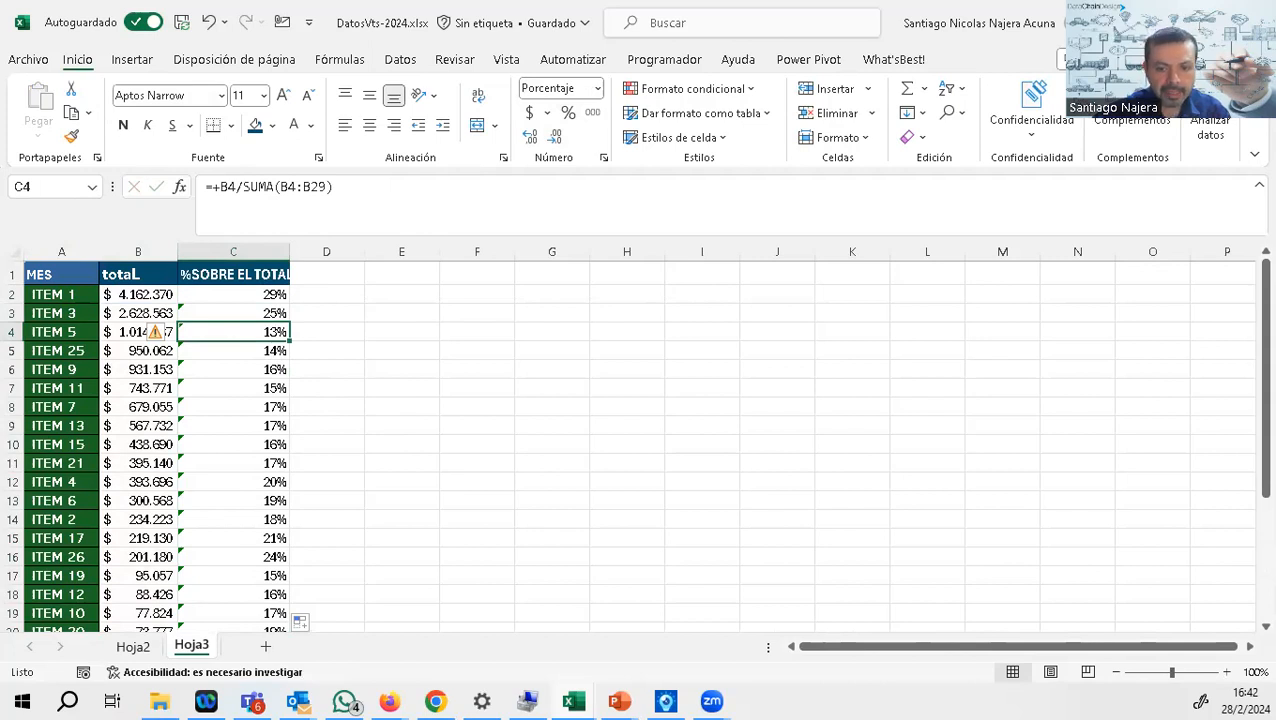
# Step: Switch to the presentation slide defining ABC classification, review the group percentages and return to the Excel workbook
pyautogui.hotkey('alt', 'Tab')
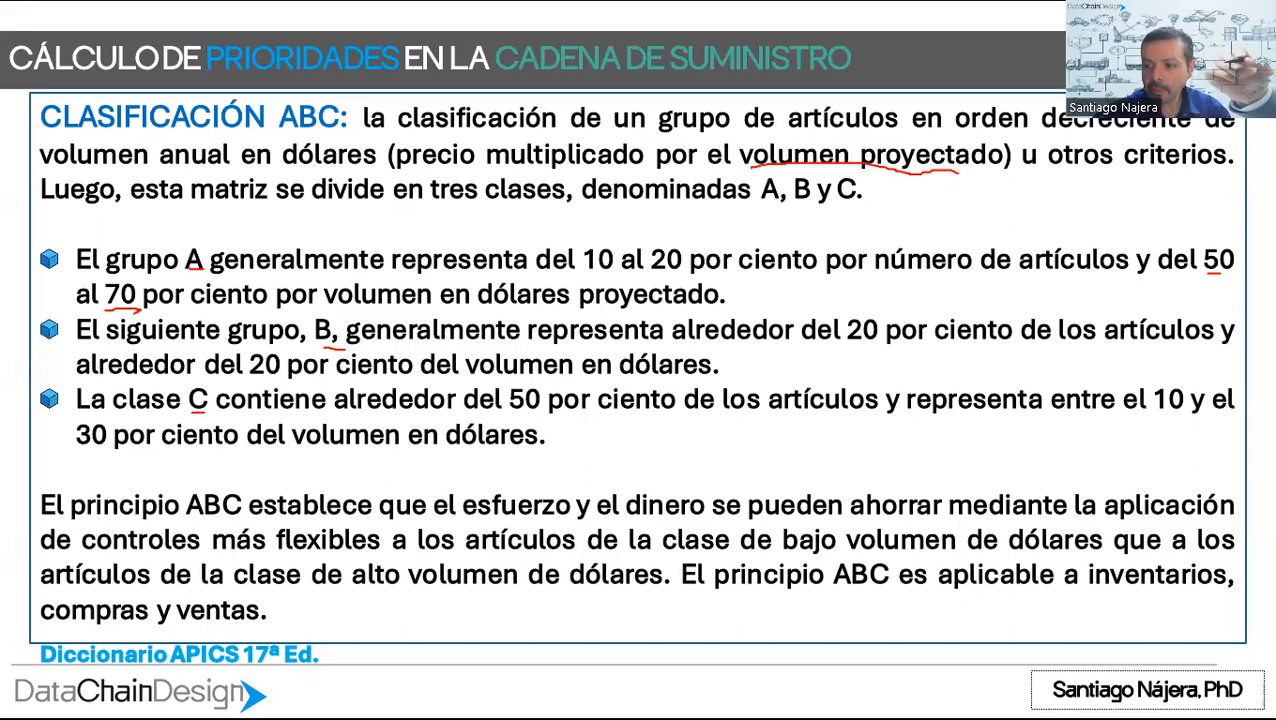
pyautogui.hotkey('alt', 'Tab')
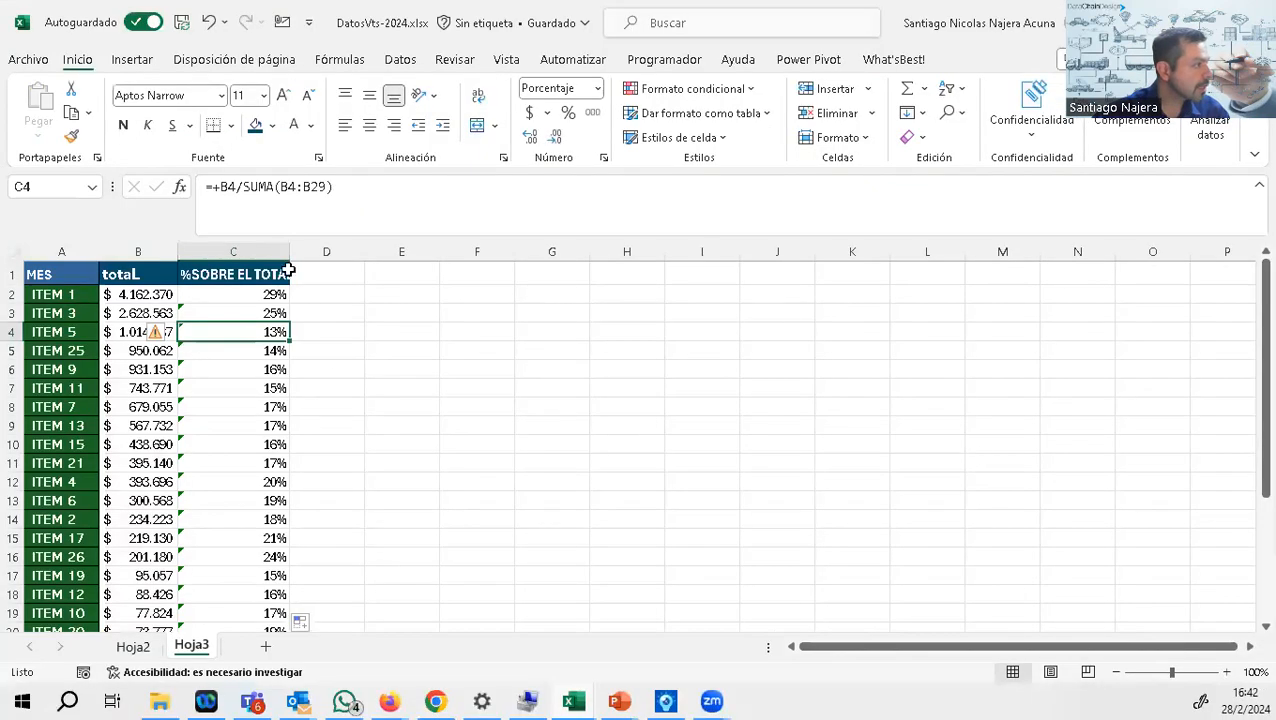
# Step: Widen columns C and D and add the header "% ACUM." in D1 with the same format as C1
pyautogui.moveTo(289, 252); pyautogui.dragTo(436, 285)
pyautogui.click(390, 273)
pyautogui.click(258, 272)
pyautogui.click(423, 274)
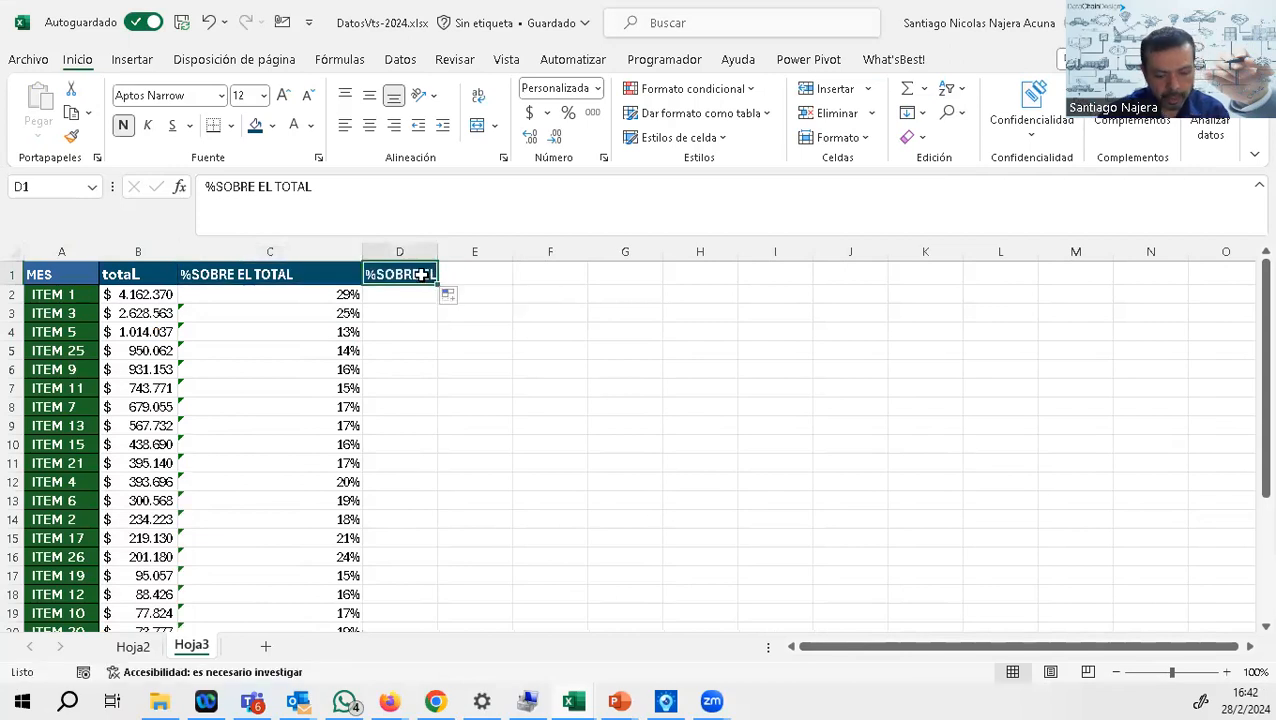
pyautogui.write('% ACUM.')
pyautogui.press('Return')
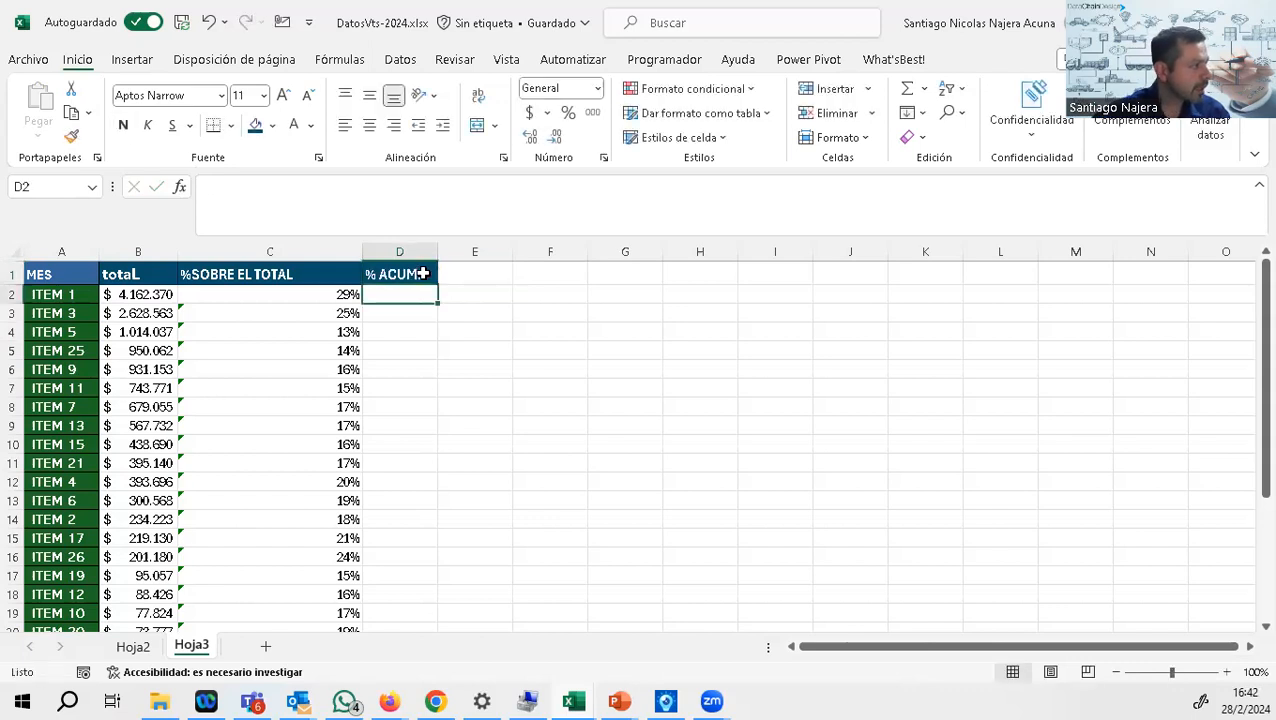
pyautogui.moveTo(437, 252); pyautogui.dragTo(505, 260)
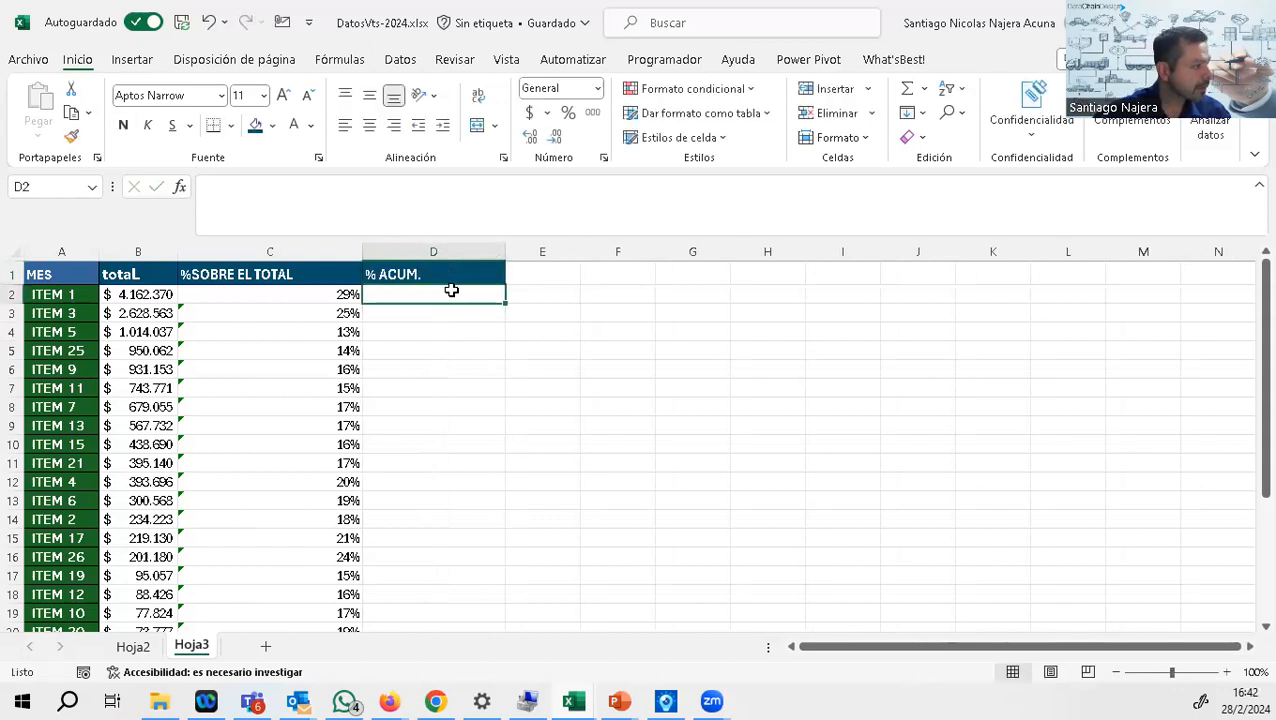
# Step: Start the cumulative percentage by referencing C2 in D2 and entering +C3+D2 in D3
pyautogui.write('=')
pyautogui.click(319, 290)
pyautogui.press('Return')
pyautogui.write('+')
pyautogui.click(325, 310)
pyautogui.write('+')
pyautogui.click(441, 292)
pyautogui.press('Return')
# Step: Fill the cumulative formula from D3 down to the last item and look over the column
pyautogui.click(470, 316)
pyautogui.doubleClick(503, 321)
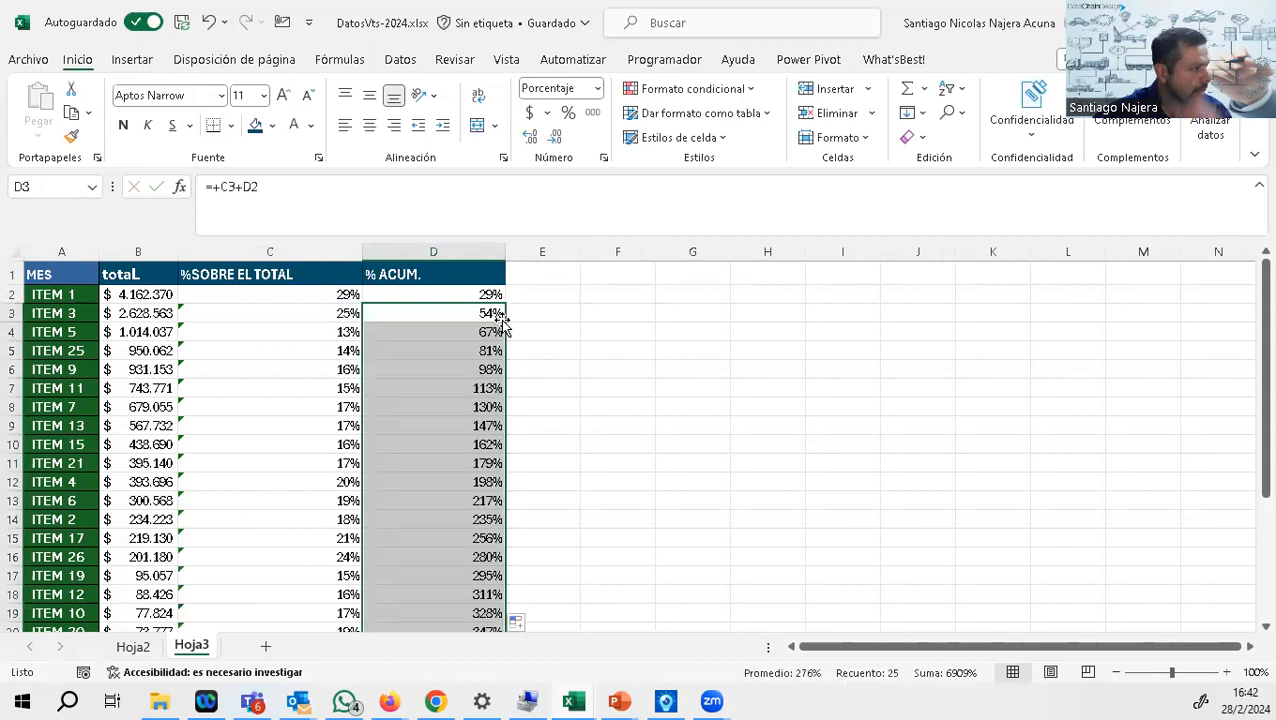
pyautogui.scroll(-4, 497, 322)
pyautogui.scroll(4, 456, 513)
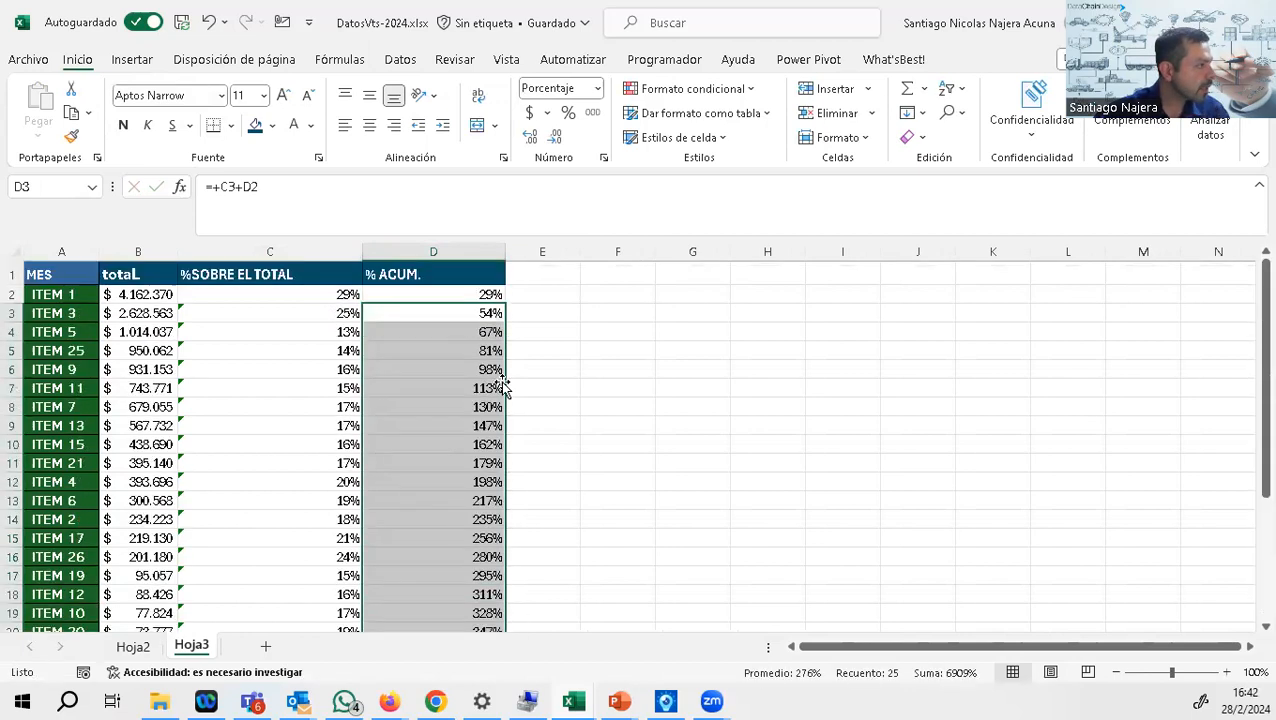
pyautogui.click(456, 310)
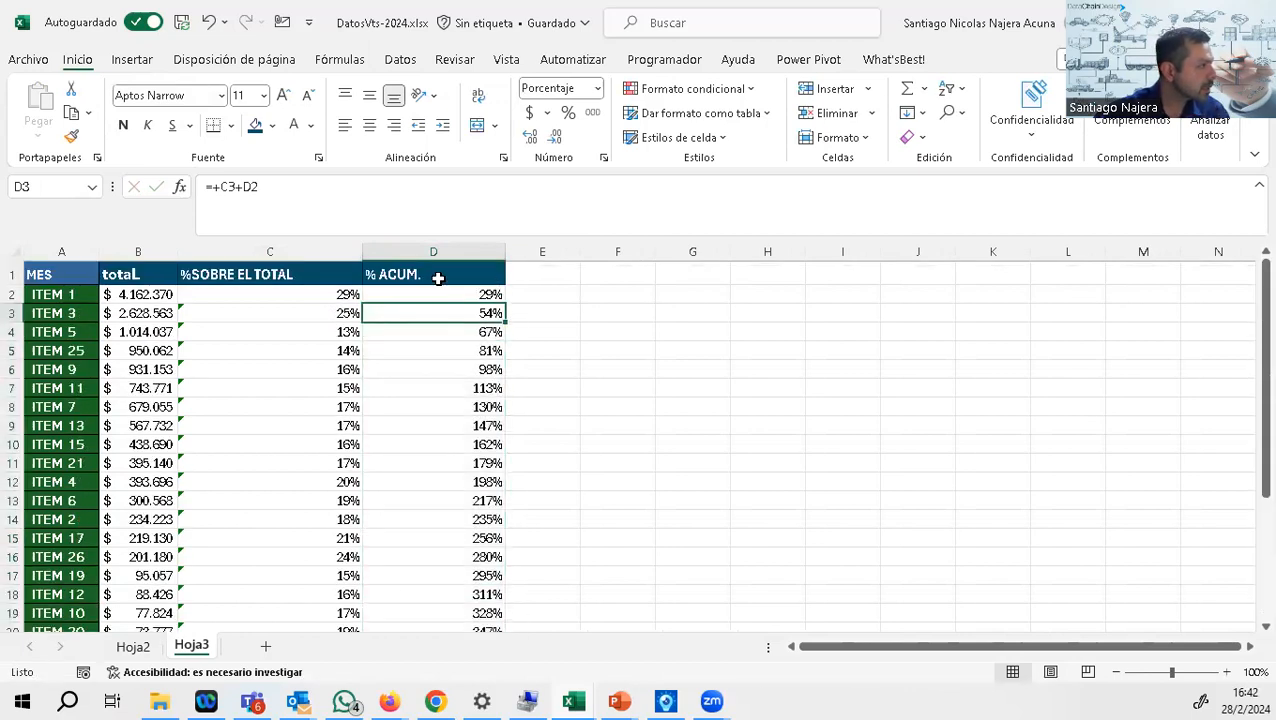
pyautogui.click(388, 196)
pyautogui.press('Return')
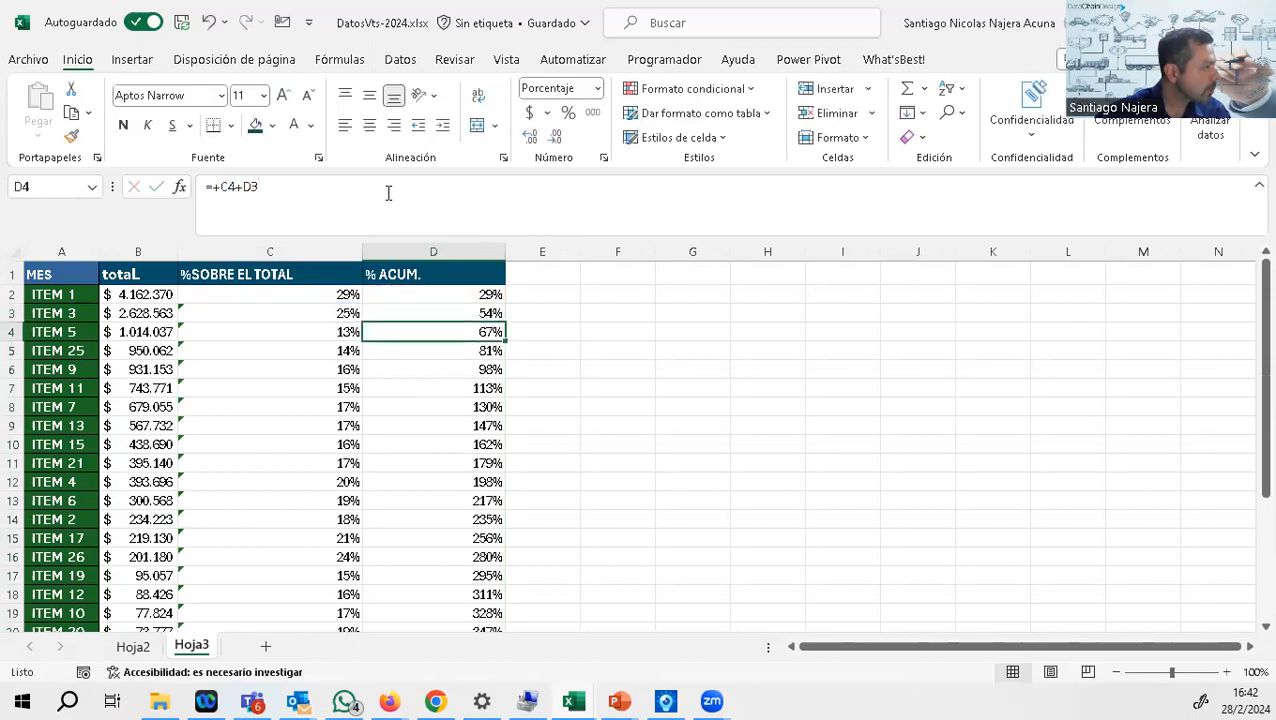
pyautogui.click(388, 193)
pyautogui.write('+')
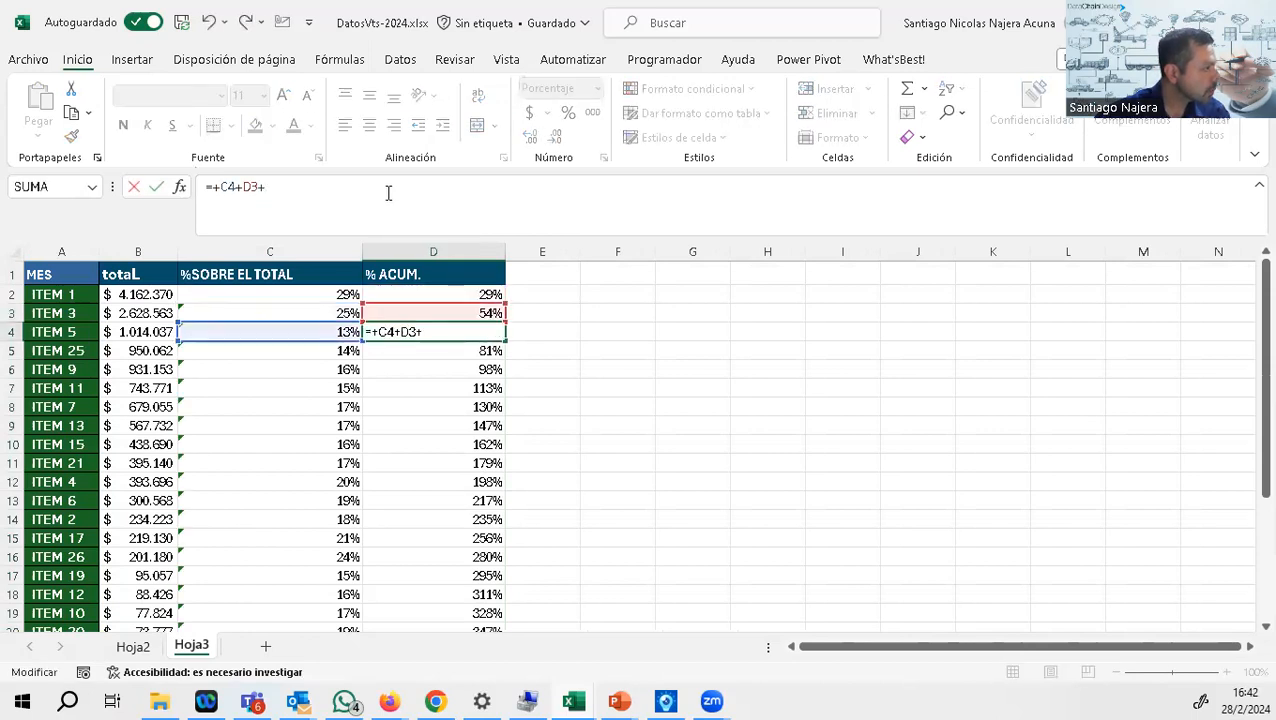
pyautogui.click(346, 294)
pyautogui.press('Escape')
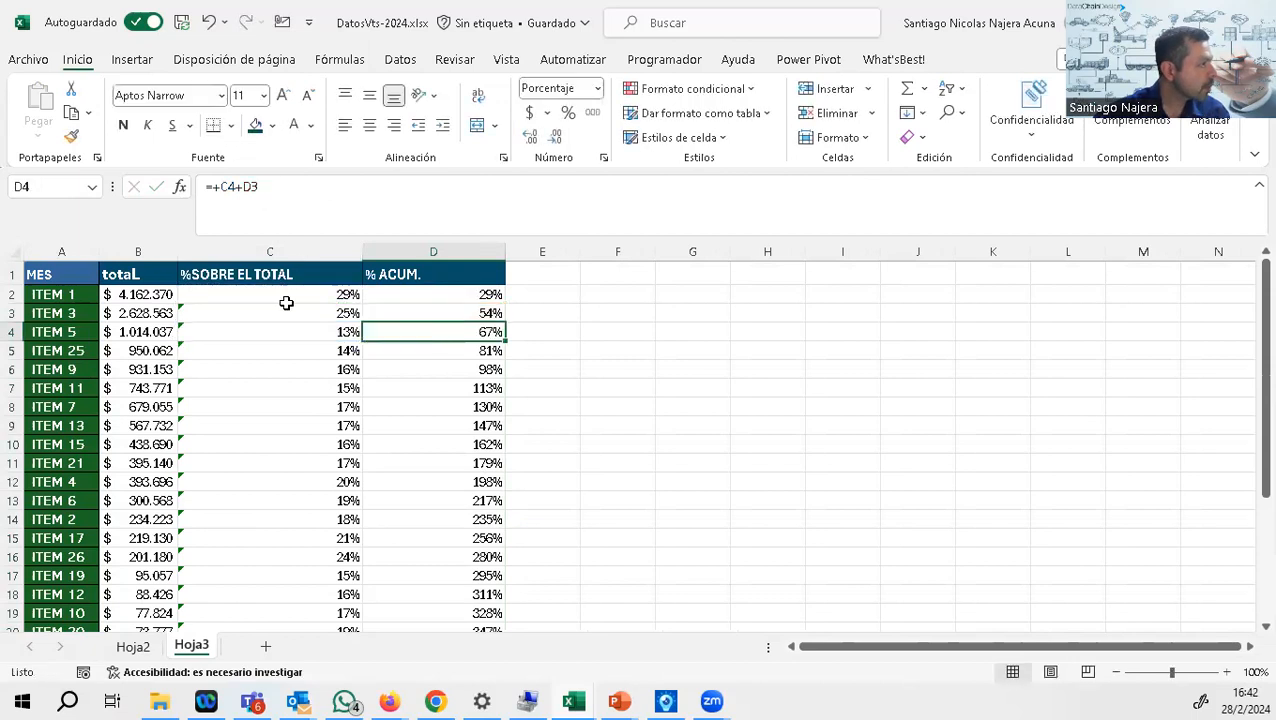
# Step: Make the SUMA range in the C2 formula absolute, giving =+B2/SUMA($B$2:$B$27)
pyautogui.click(284, 298)
pyautogui.click(289, 186)
pyautogui.press('F4')
pyautogui.click(322, 189)
pyautogui.press('F4')
pyautogui.press('Return')
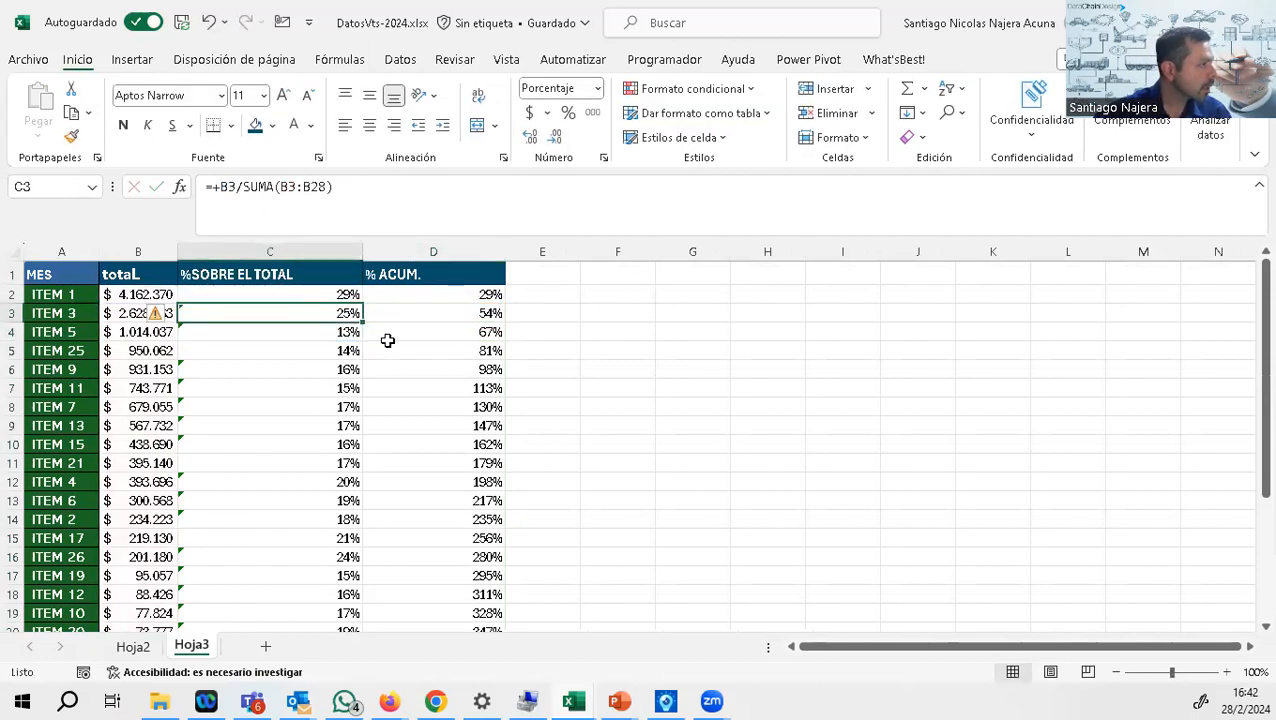
# Step: Fill the corrected C2 share formula down to the last item and check the cumulative column through row 27
pyautogui.click(340, 293)
pyautogui.doubleClick(362, 298)
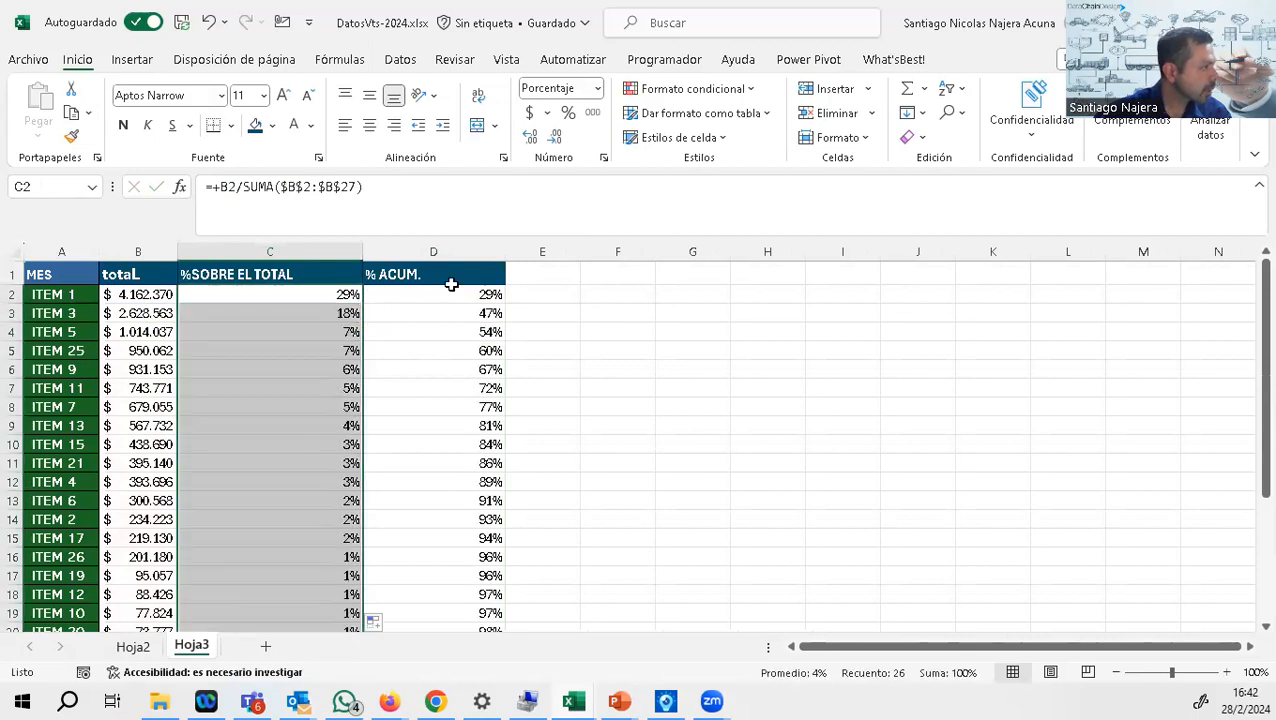
pyautogui.click(452, 292)
pyautogui.scroll(-6, 490, 295)
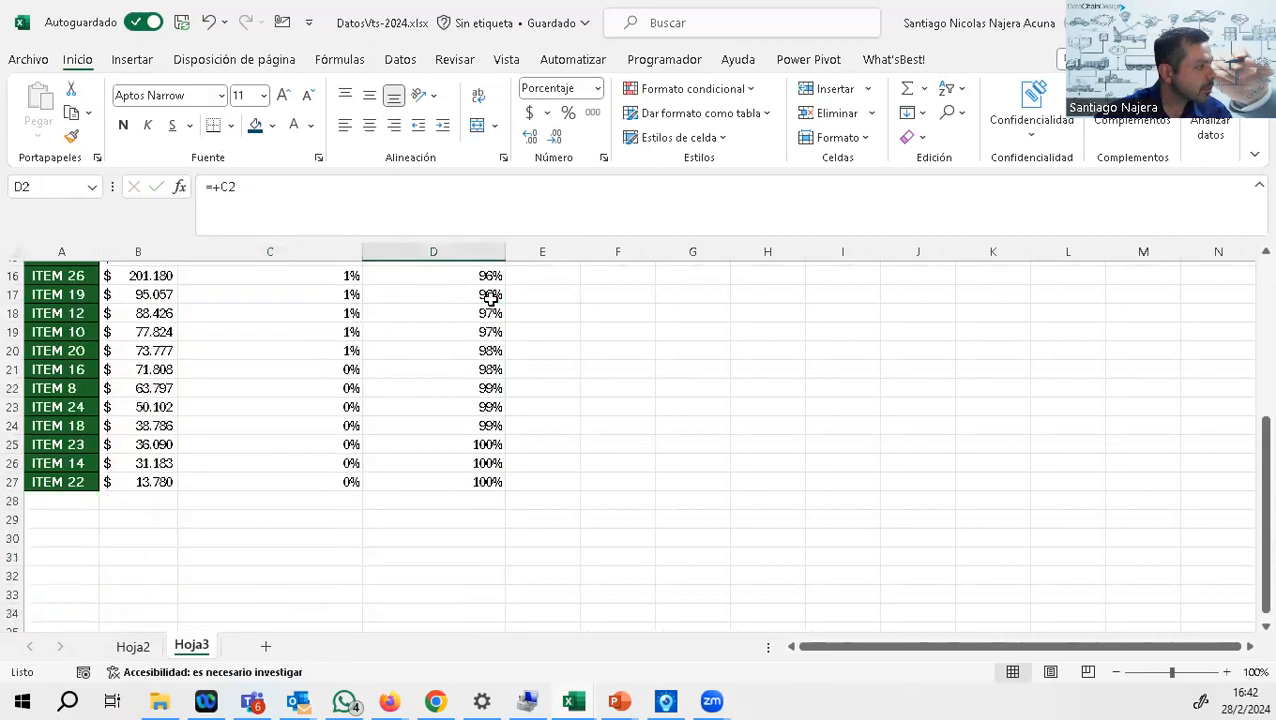
pyautogui.scroll(3, 468, 457)
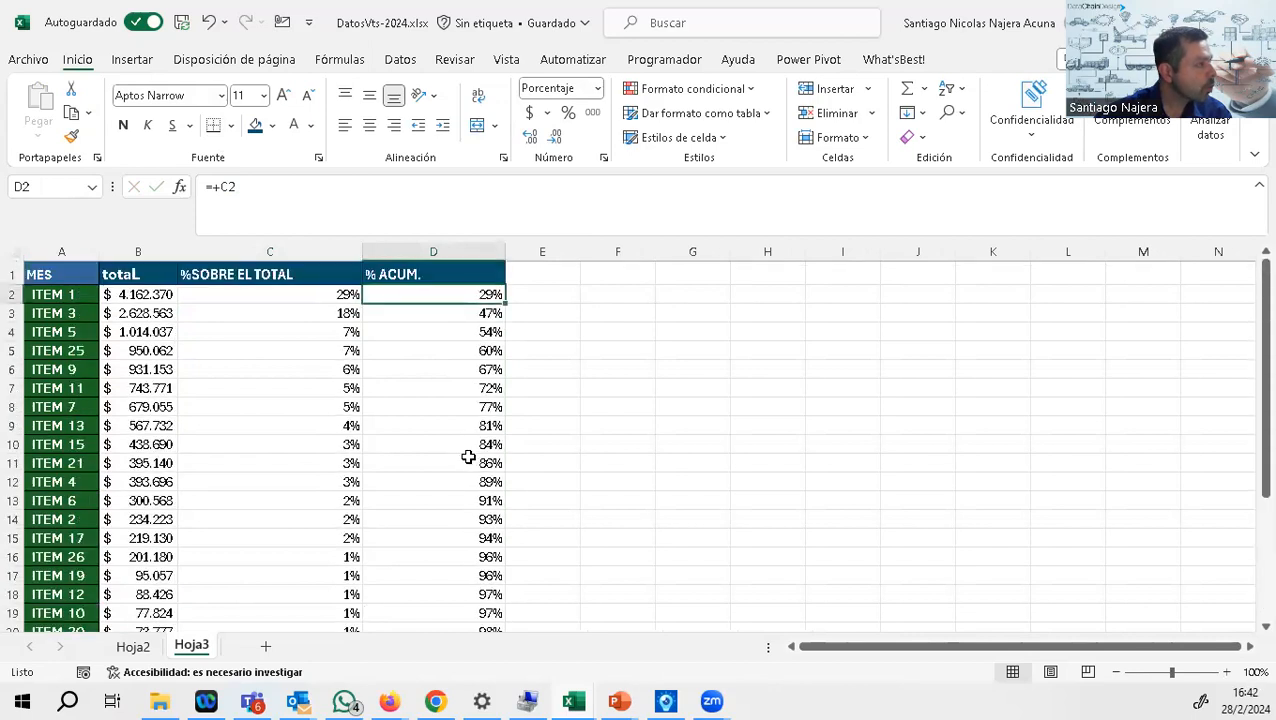
# Step: Show the cumulative percentage in D5 with one decimal to read it more precisely, and restore whole percentages
pyautogui.click(484, 351)
pyautogui.click(530, 137)
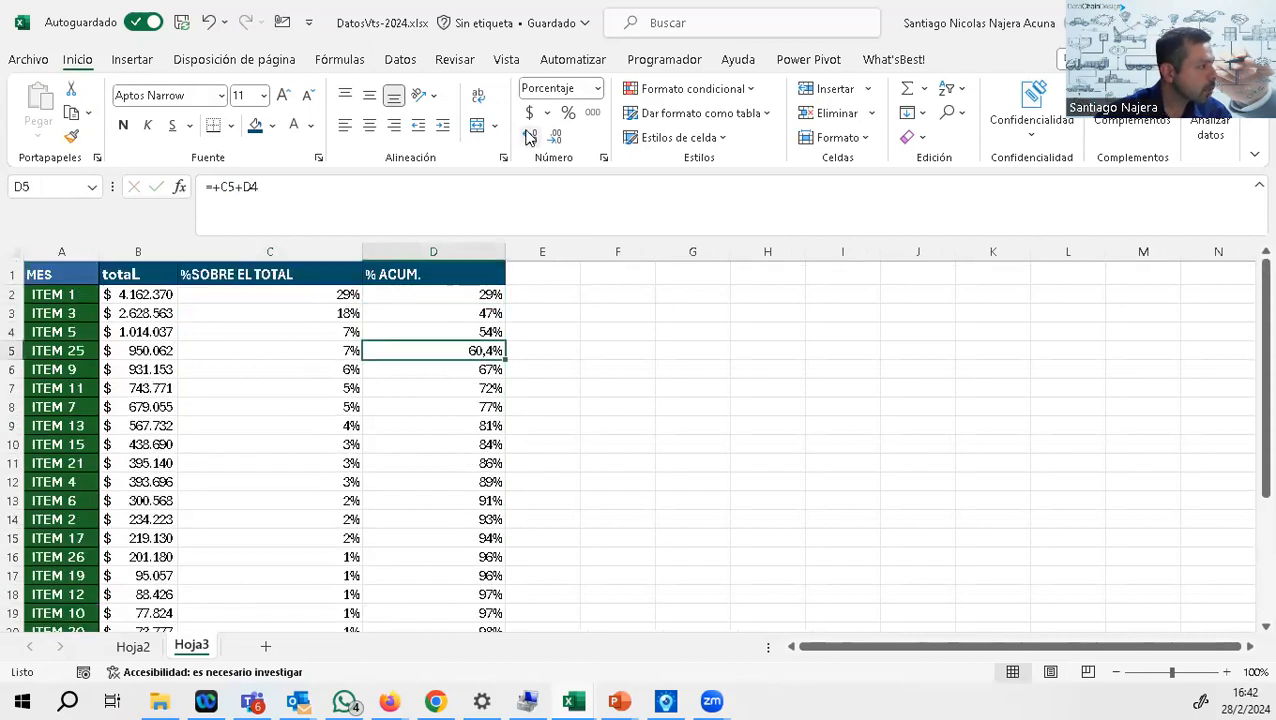
pyautogui.click(557, 138)
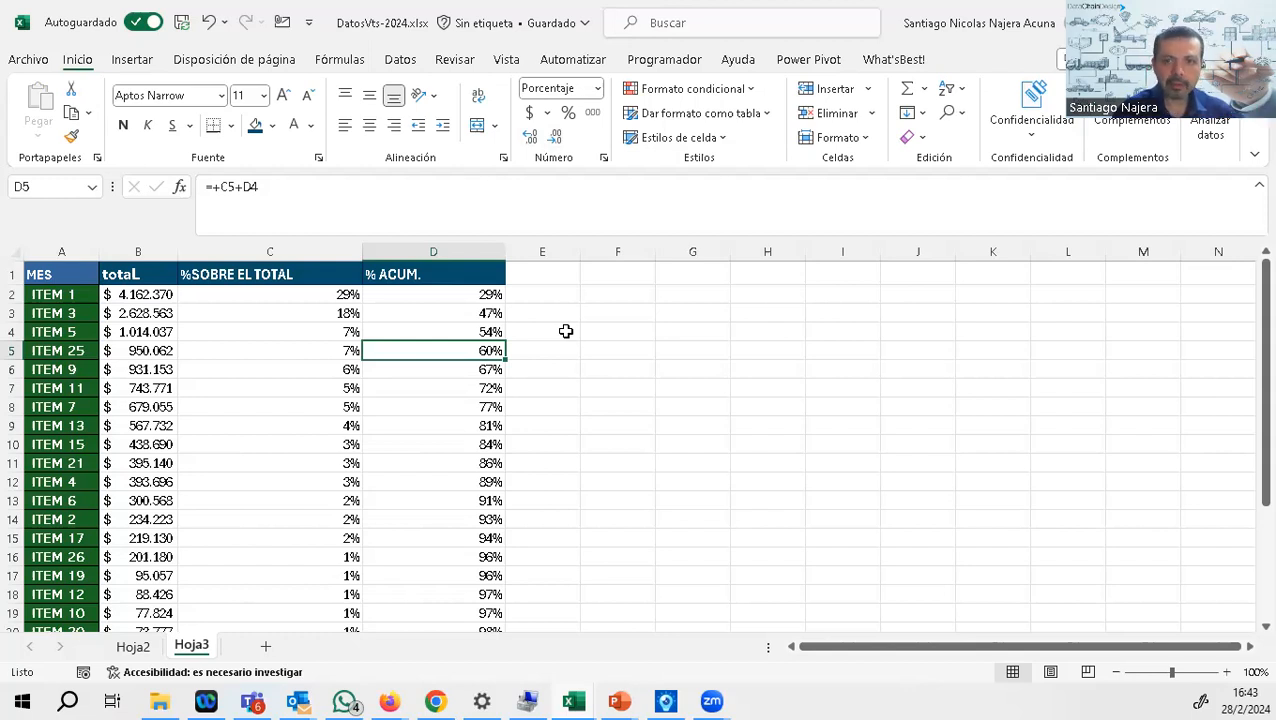
# Step: Enter the class labels A, B and C in cells H2 to H4
pyautogui.click(752, 292)
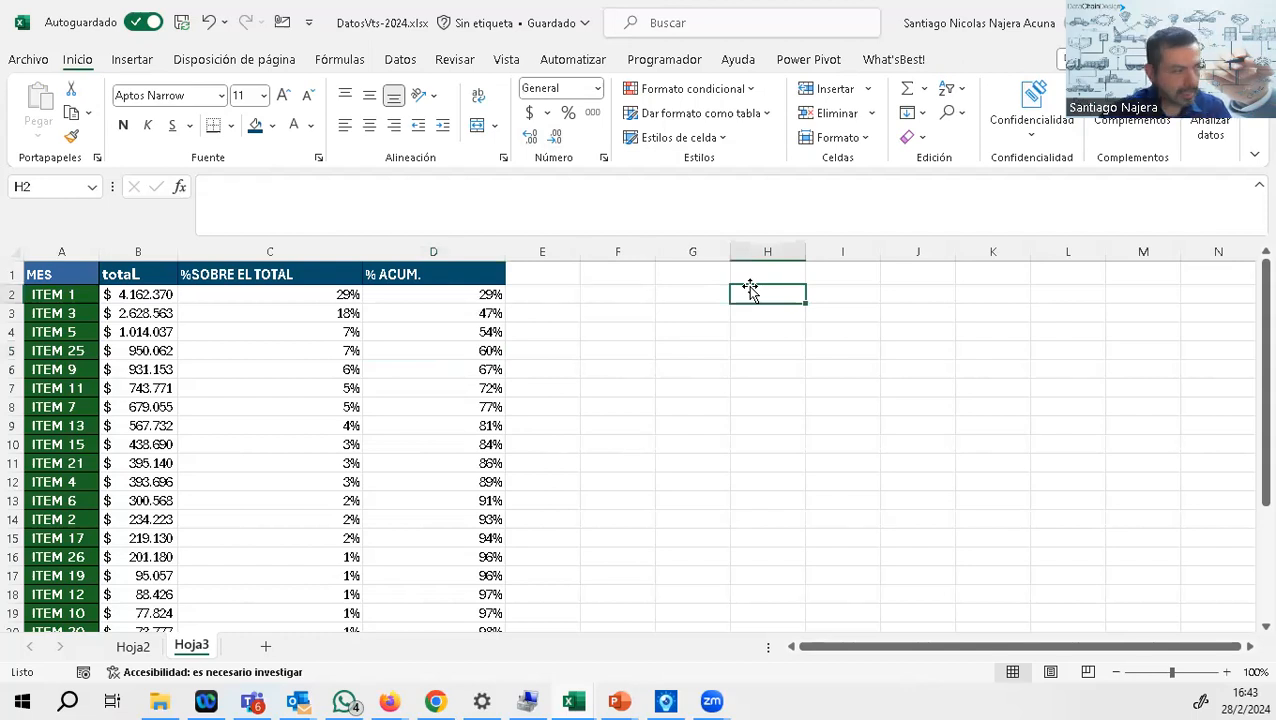
pyautogui.write('a')
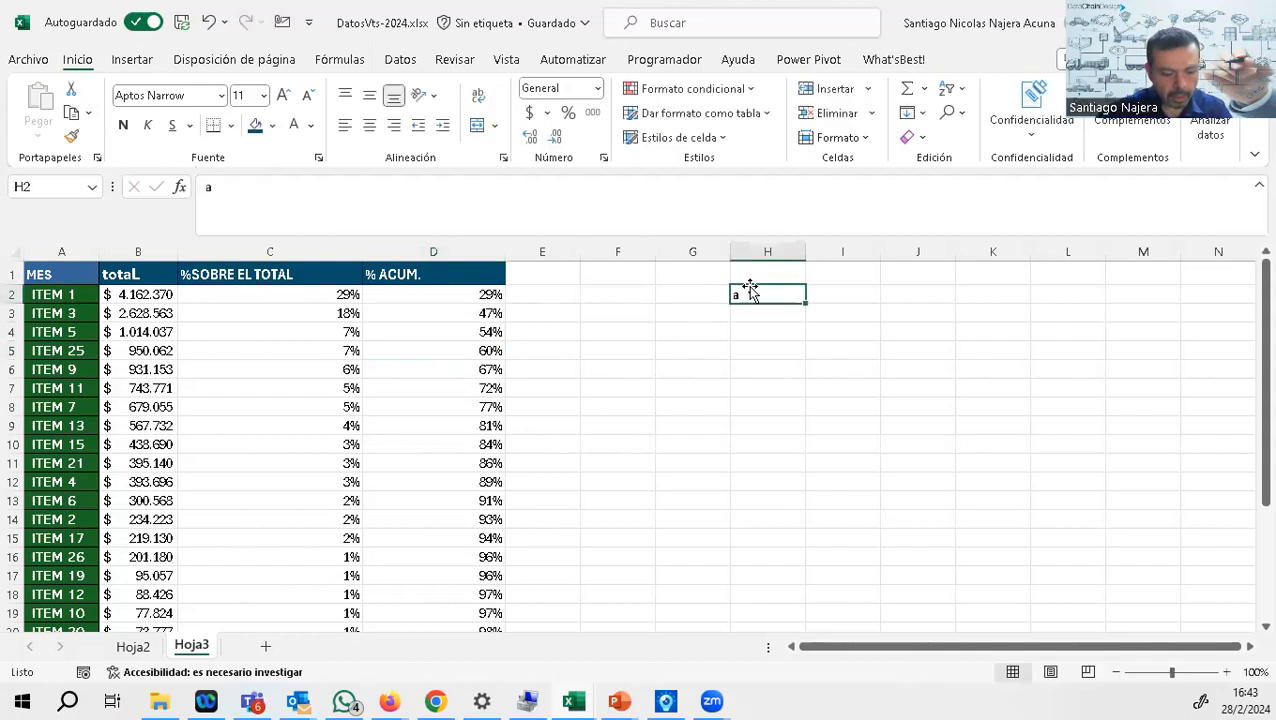
pyautogui.press('BackSpace')
pyautogui.write('A')
pyautogui.press('Return')
pyautogui.write('B')
pyautogui.press('Return')
pyautogui.write('C')
pyautogui.press('Return')
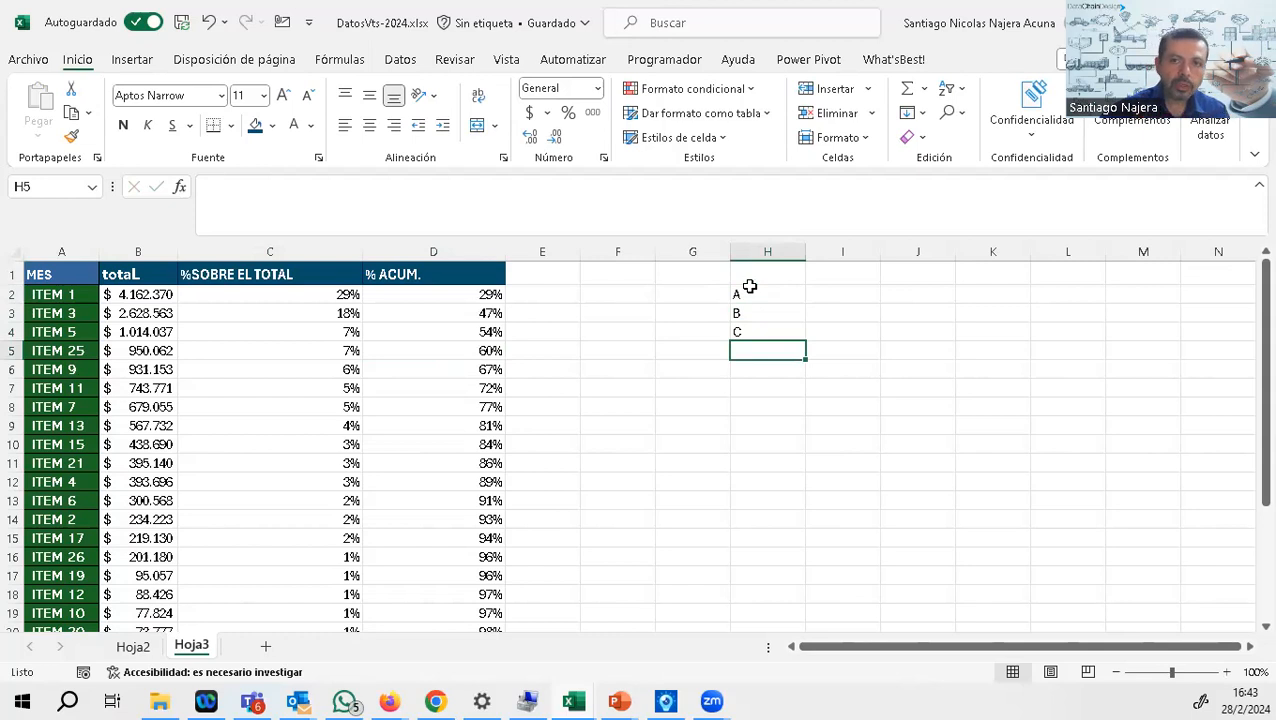
# Step: Enter 65% in I2 as the cumulative limit for class A
pyautogui.press('Up')
pyautogui.press('Up')
pyautogui.press('Up')
pyautogui.press('Right')
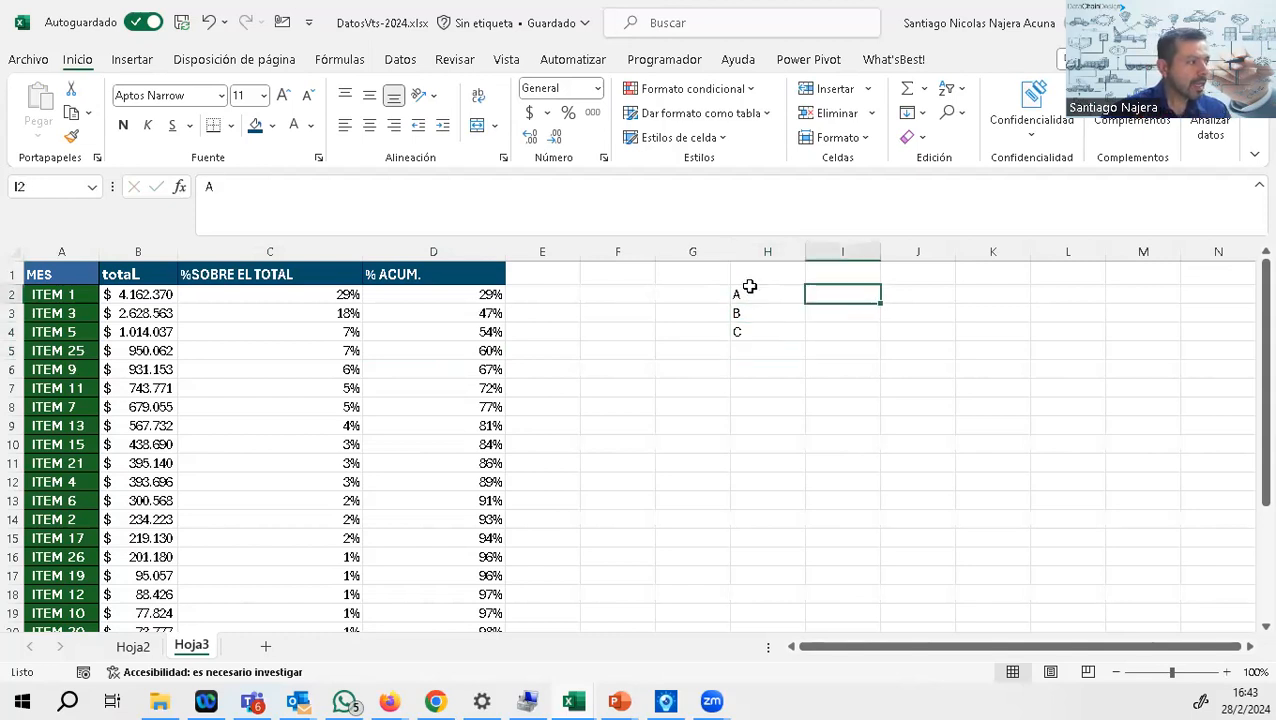
pyautogui.write('655')
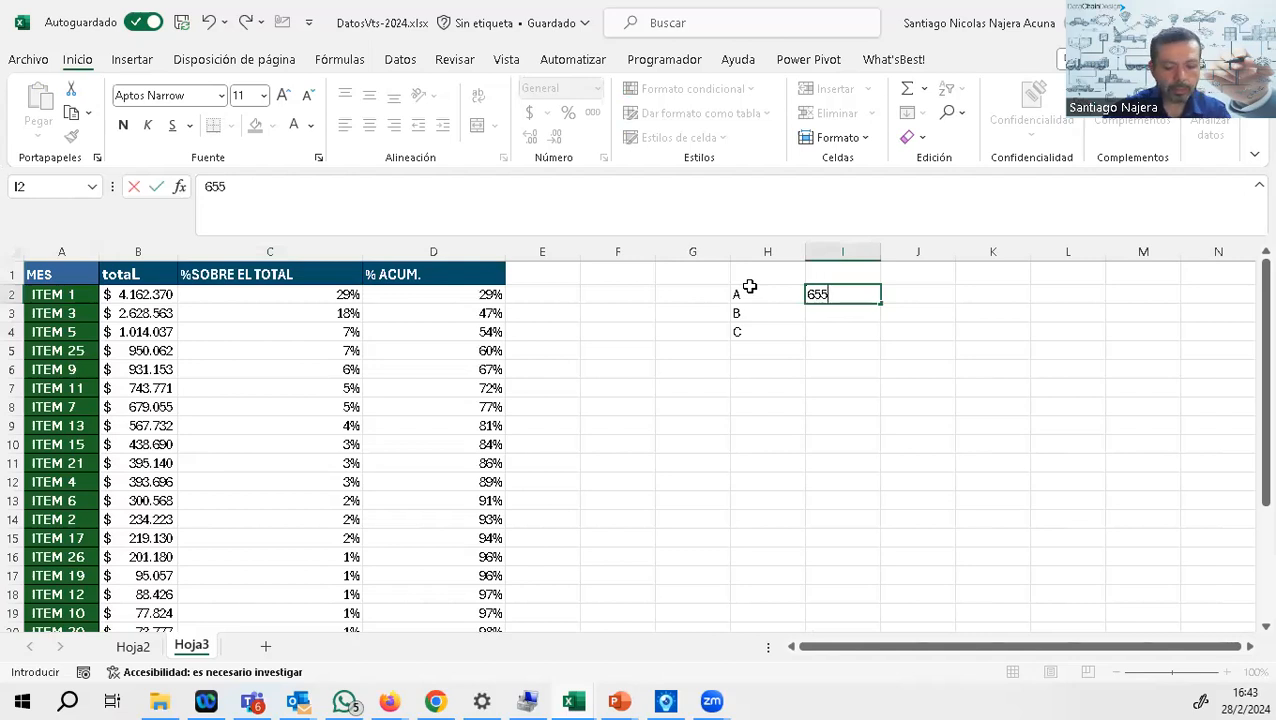
pyautogui.press('BackSpace')
pyautogui.write('%')
pyautogui.press('Return')
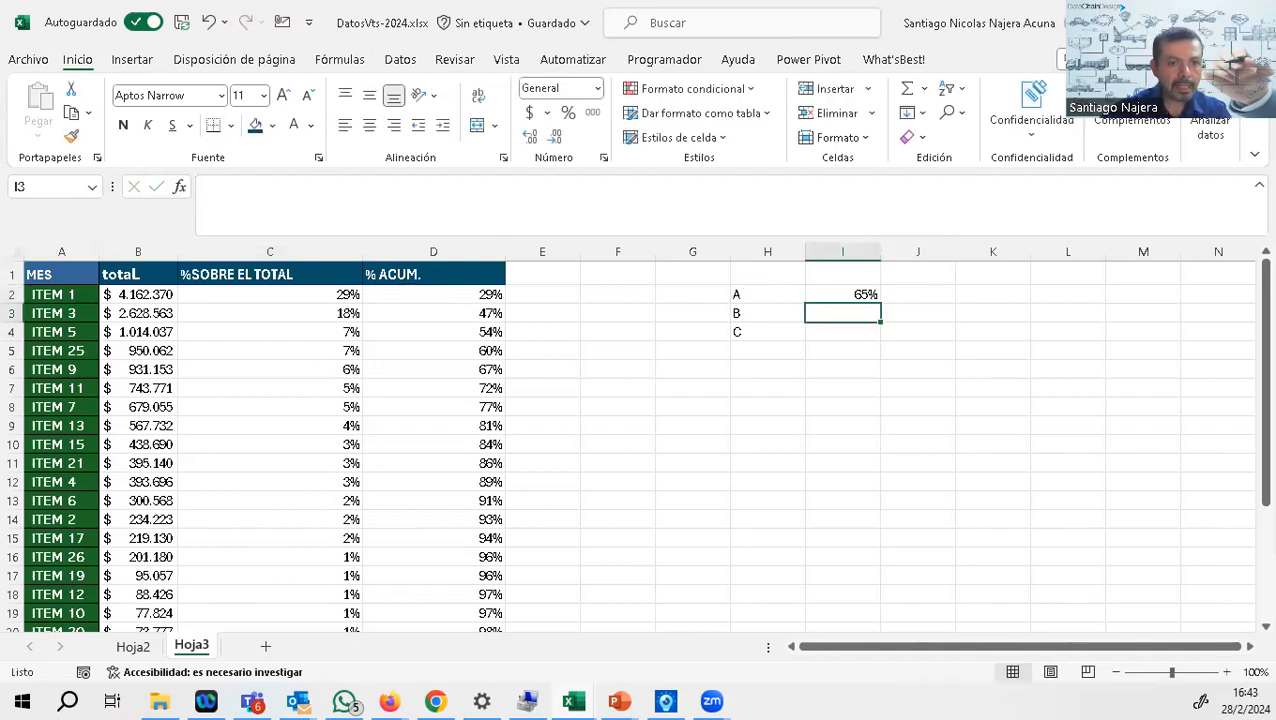
# Step: Switch to the ABC classification slide and underline the 20 percent figures given for group B
pyautogui.hotkey('alt', 'Tab')
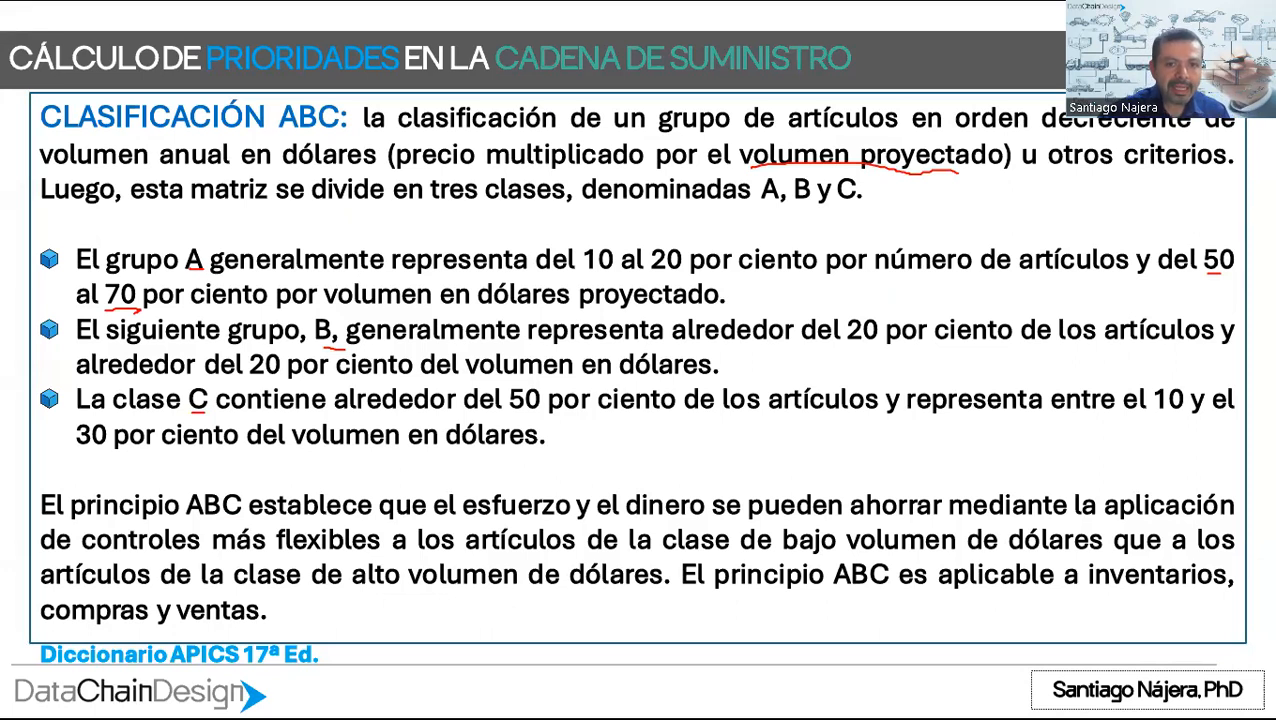
pyautogui.moveTo(828, 342); pyautogui.dragTo(976, 347)
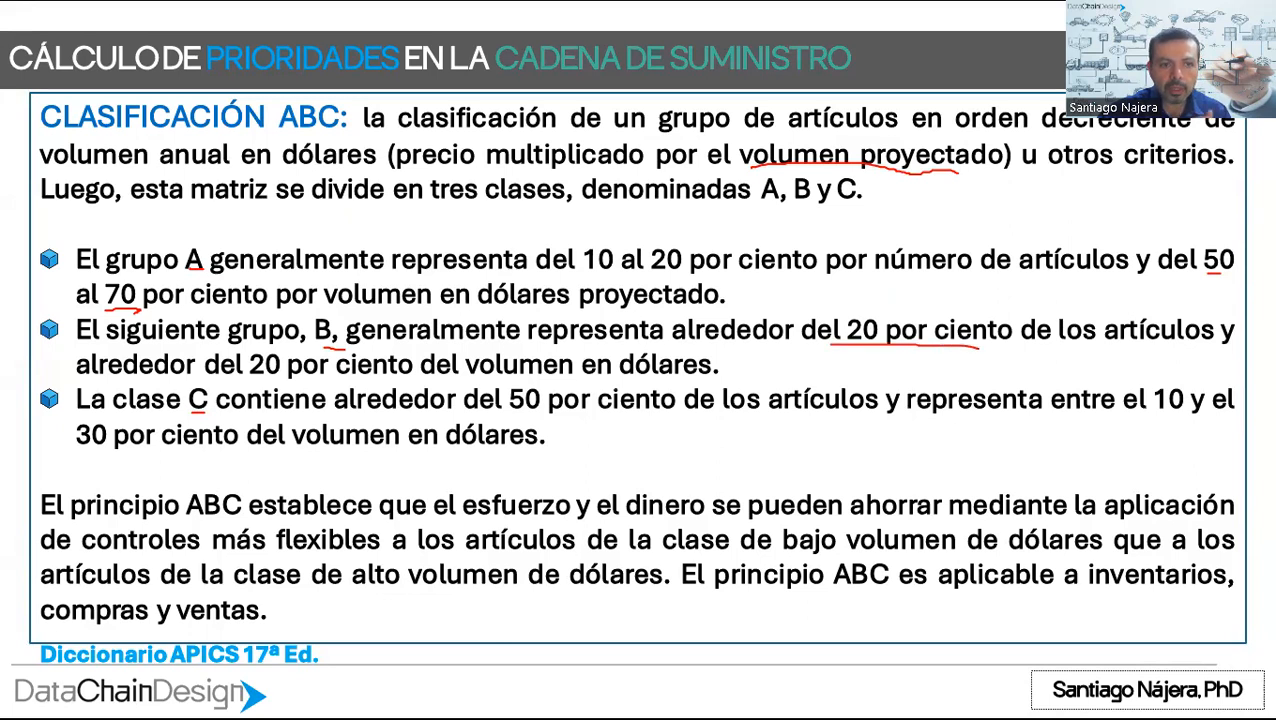
pyautogui.moveTo(262, 377); pyautogui.dragTo(322, 379)
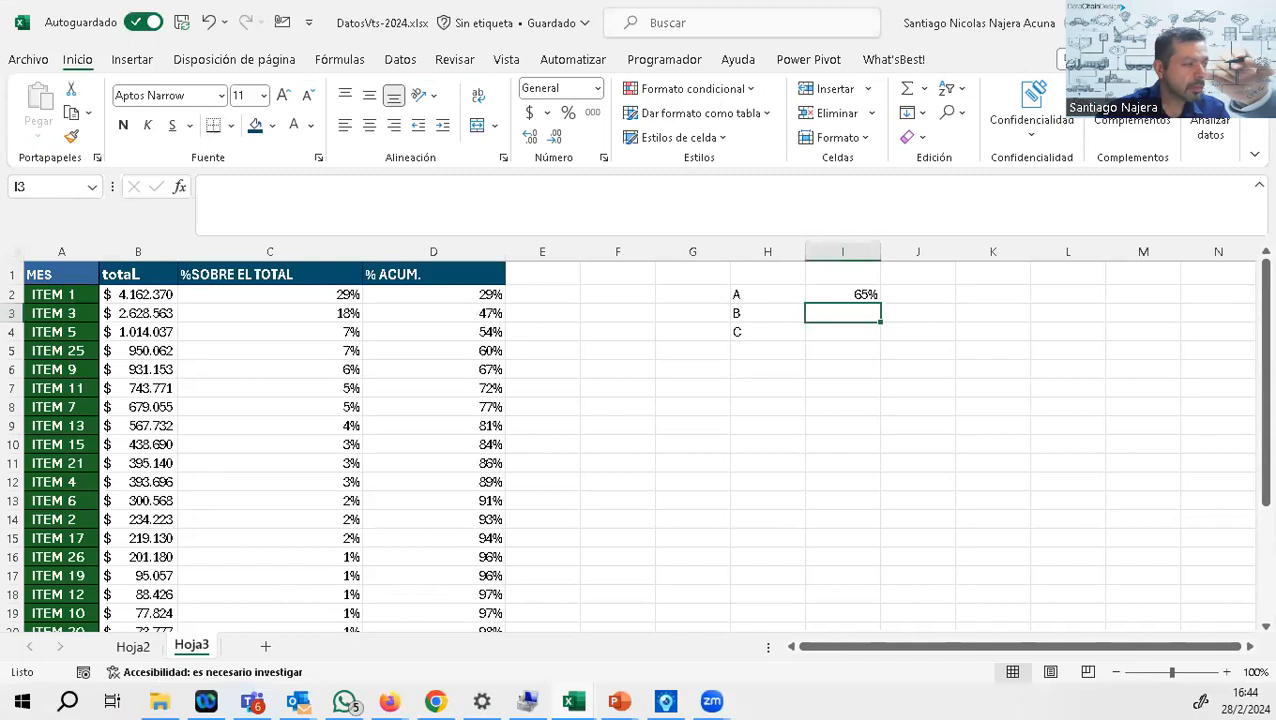
# Step: Return to the Excel sheet and enter 85% in I3 as the cumulative limit for class B
pyautogui.write('85')
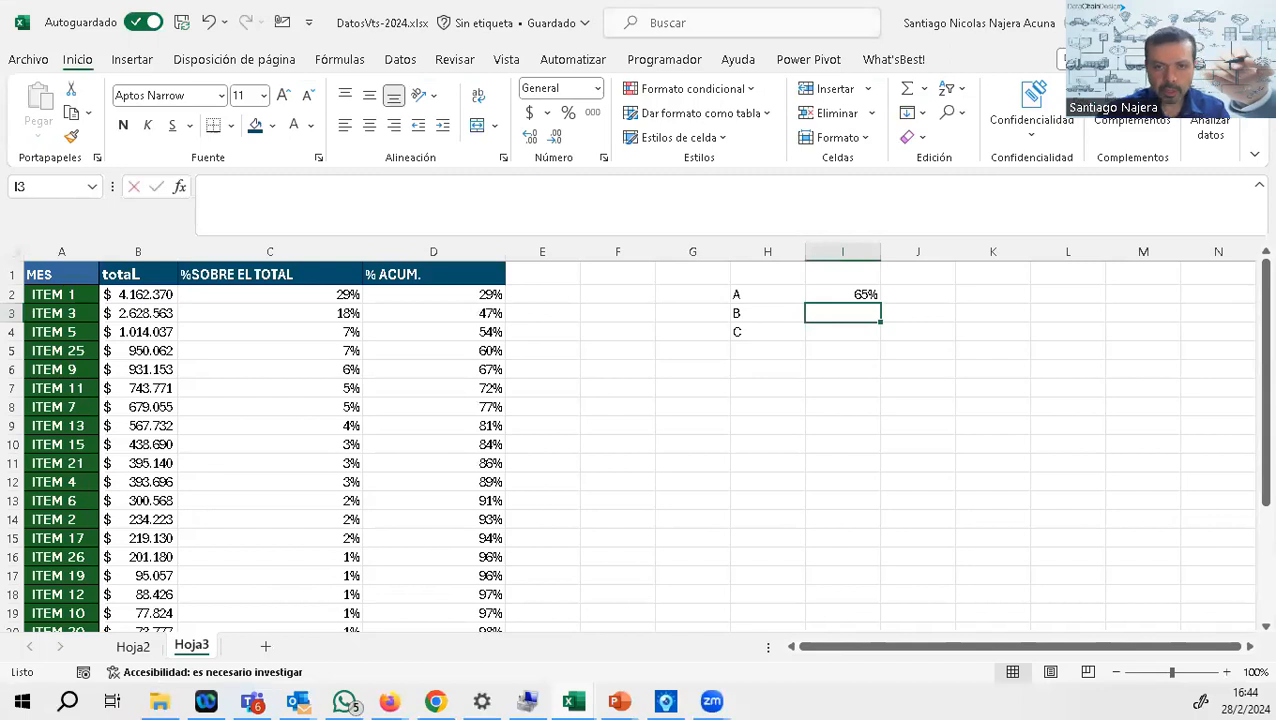
pyautogui.write('%')
pyautogui.press('Return')
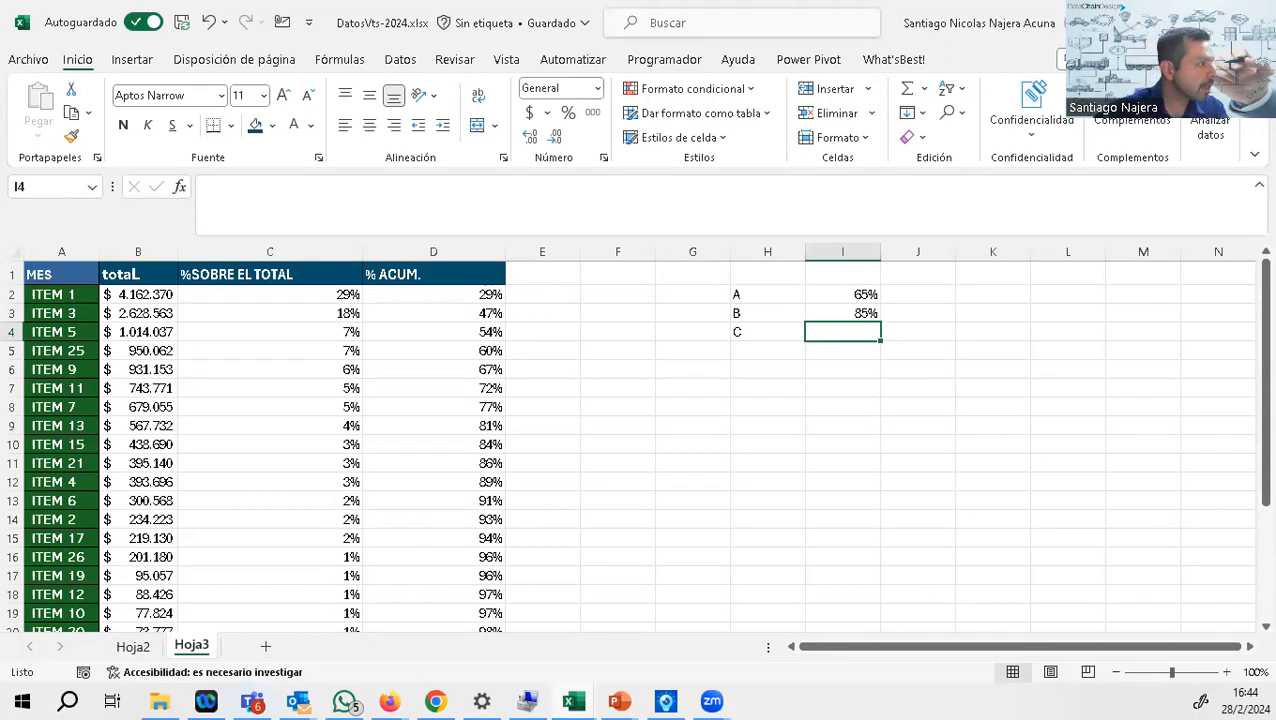
# Step: Add the column header ABC in E1, beside the cumulative percentage column
pyautogui.click(524, 276)
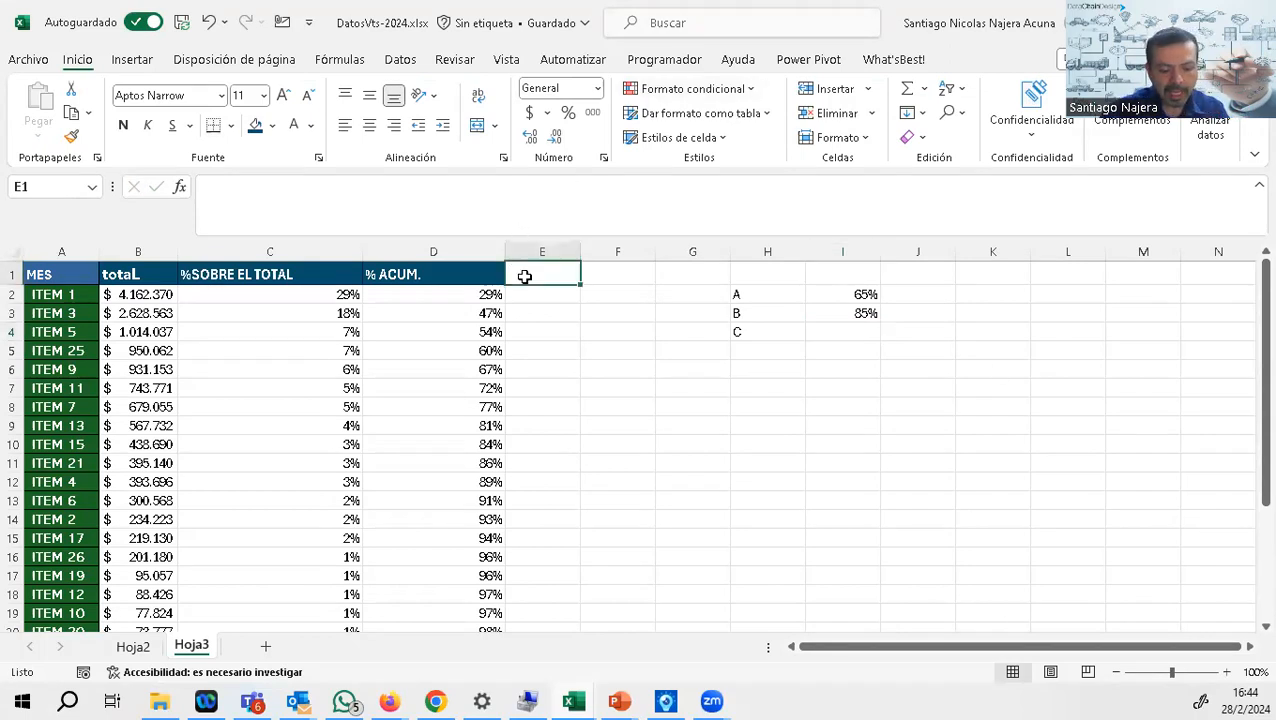
pyautogui.write('ABC')
pyautogui.press('Return')
# Step: Begin a SI formula in E2 that returns "A" when D2 is less than or equal to the absolute reference $I$2
pyautogui.write('+')
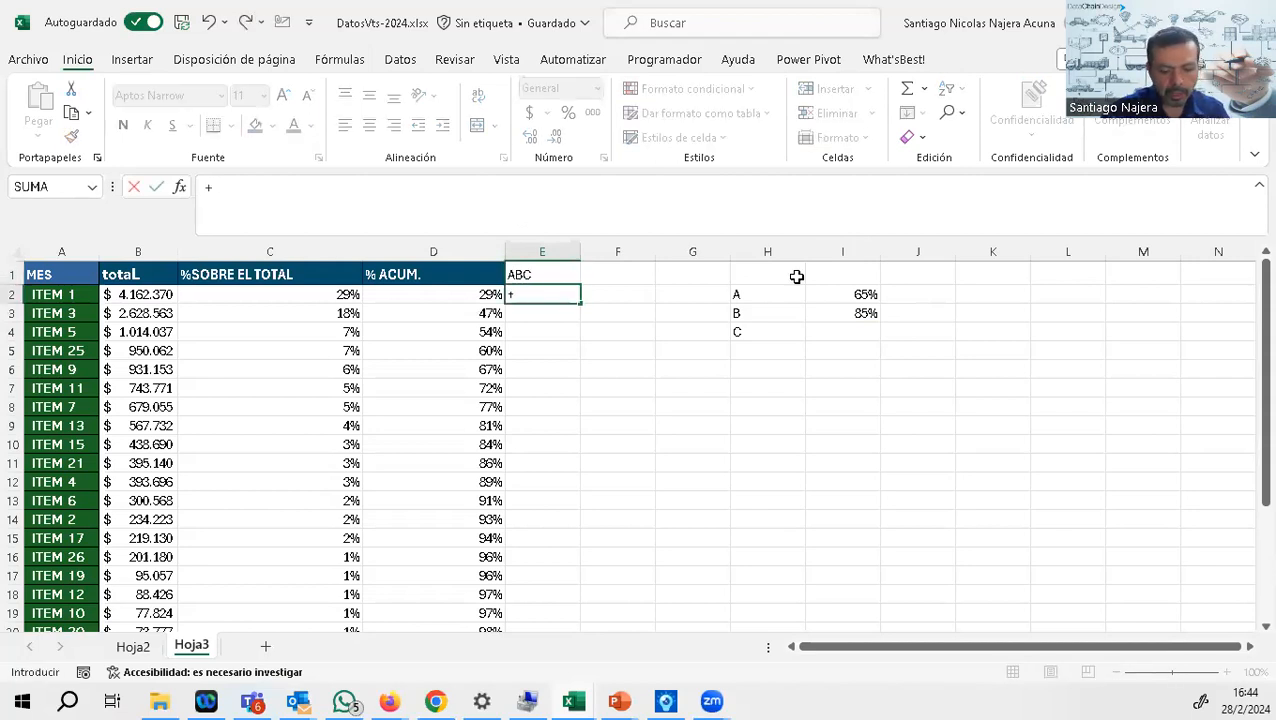
pyautogui.write('SI')
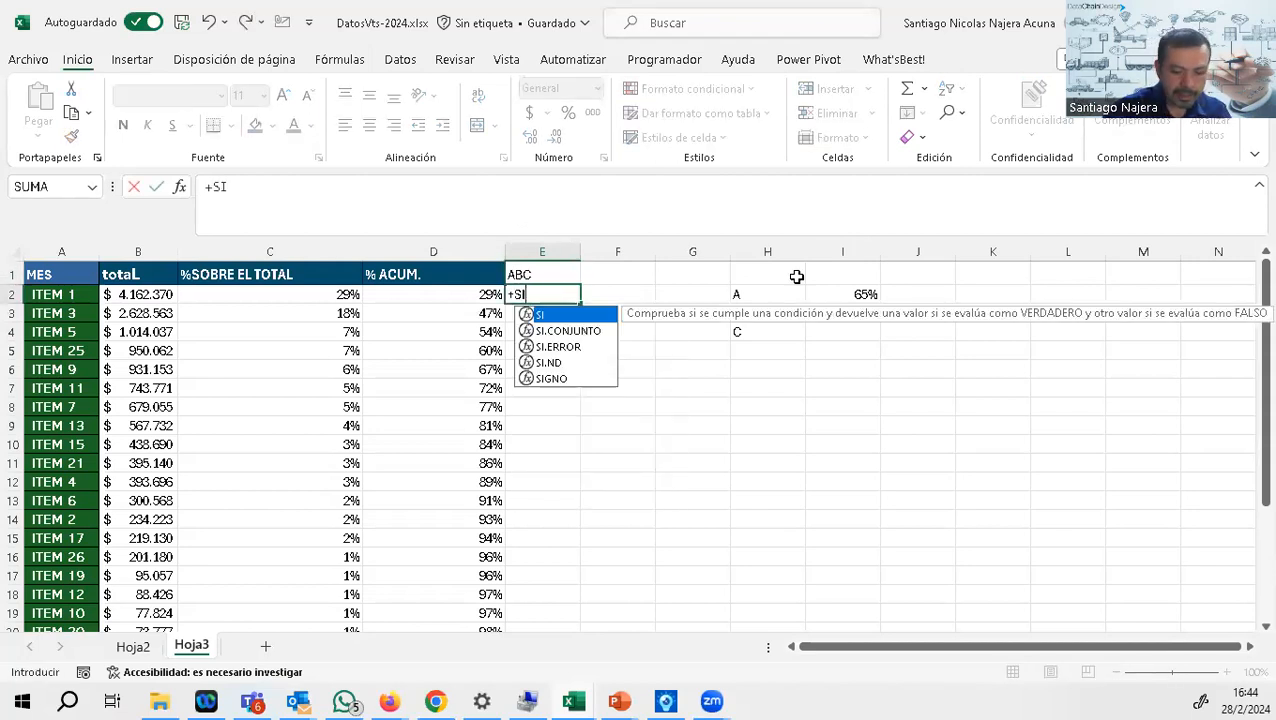
pyautogui.write('(')
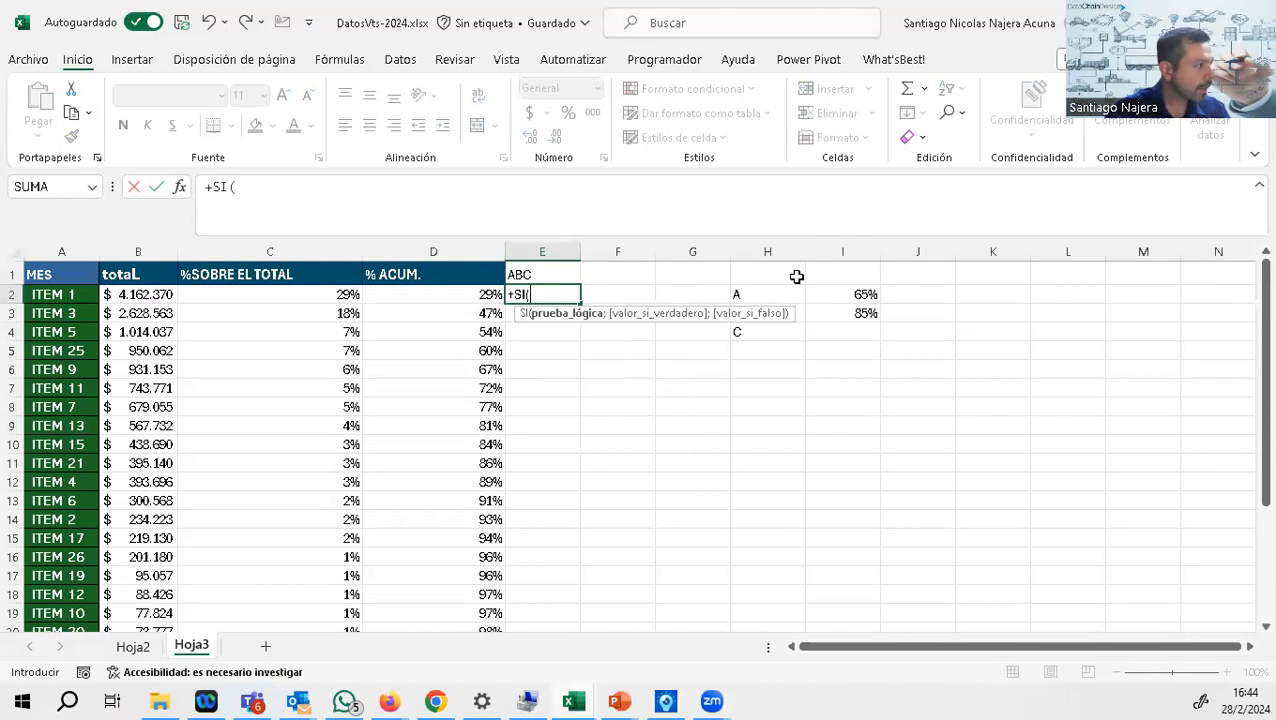
pyautogui.click(480, 297)
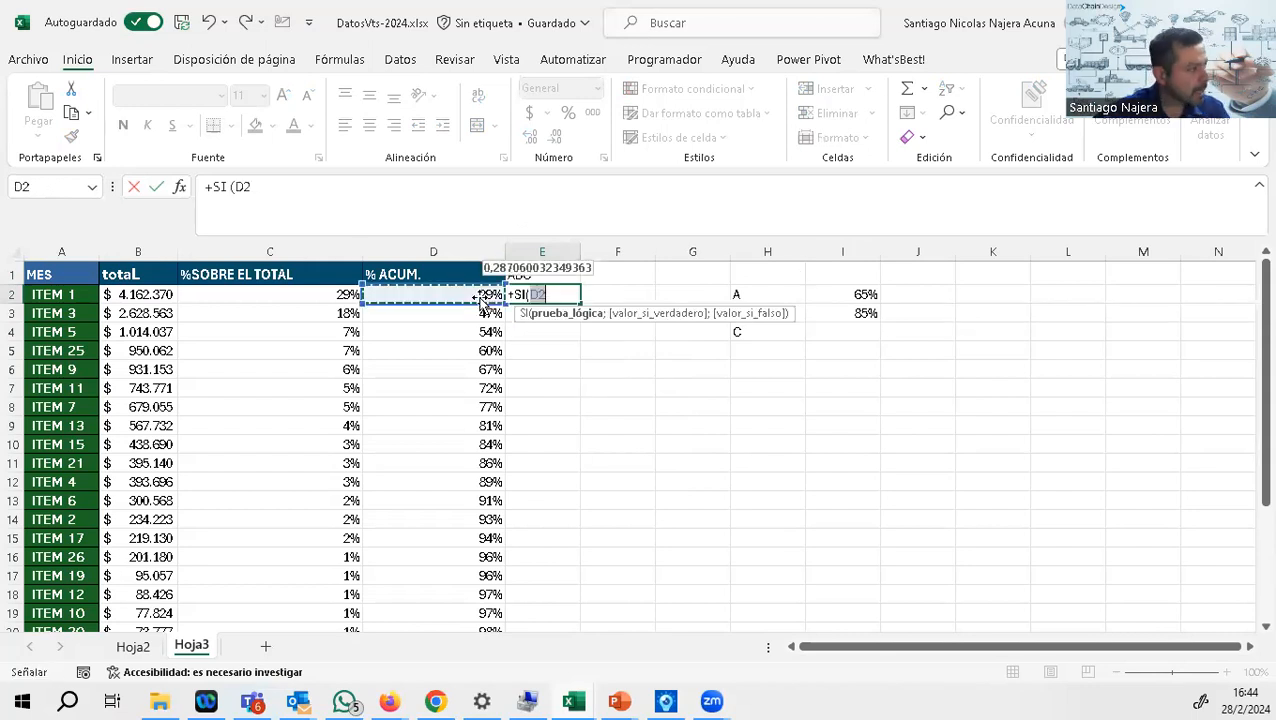
pyautogui.write('<=')
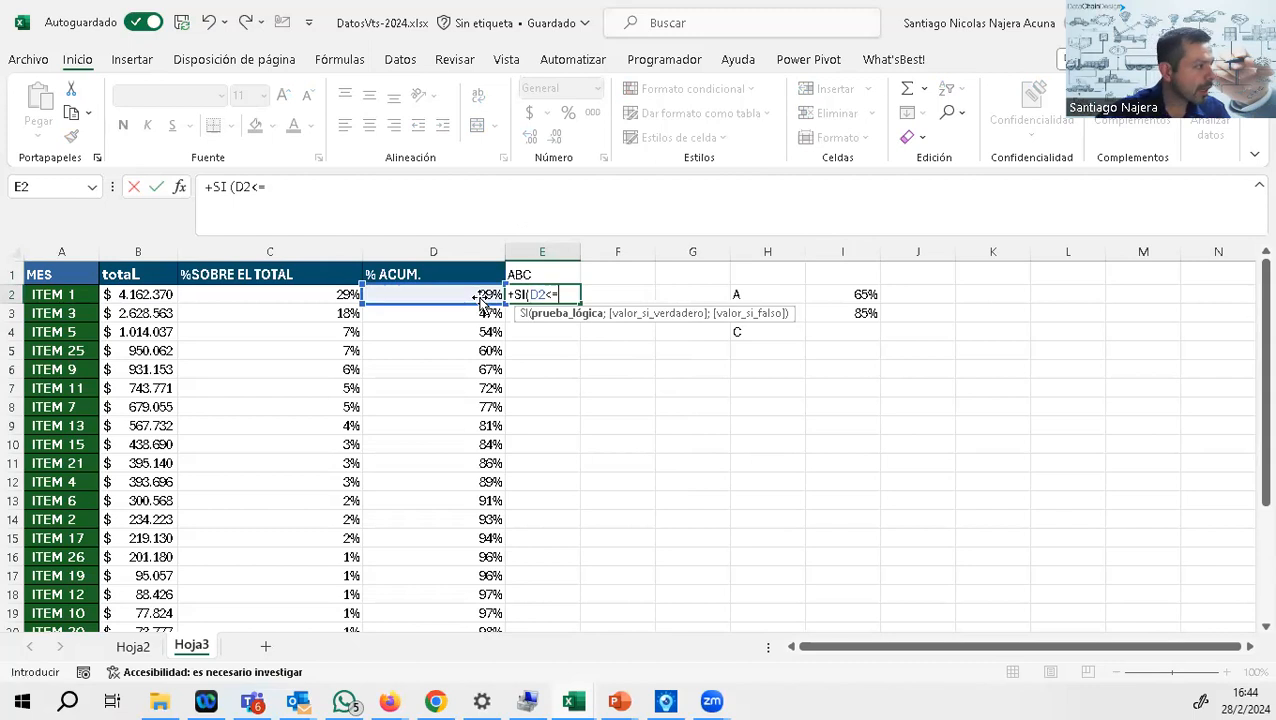
pyautogui.click(853, 300)
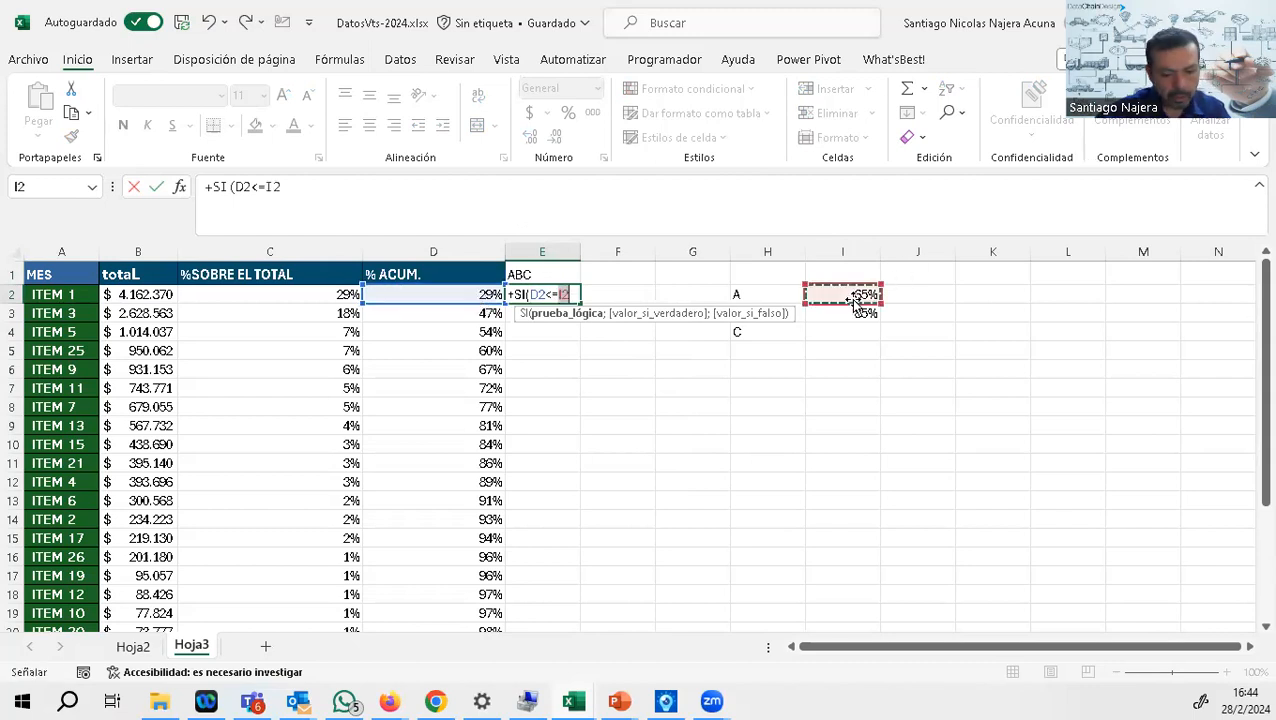
pyautogui.press('F4')
pyautogui.write(';')
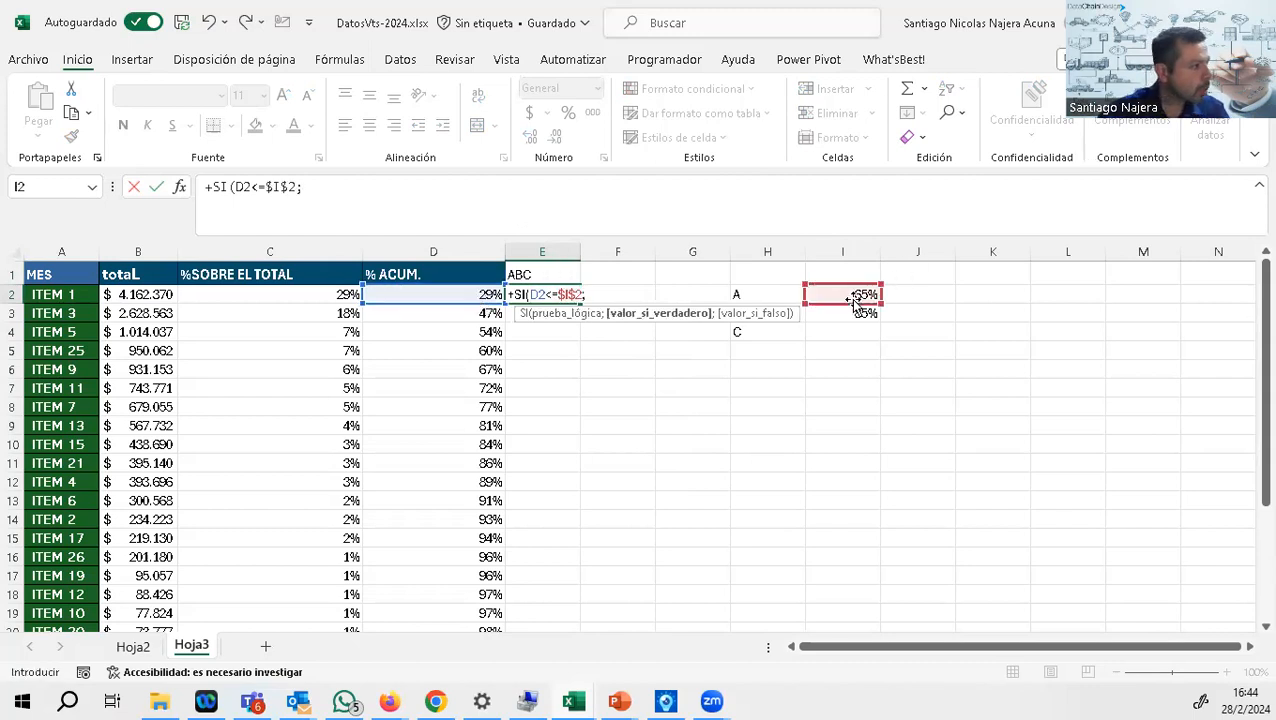
pyautogui.write('"a')
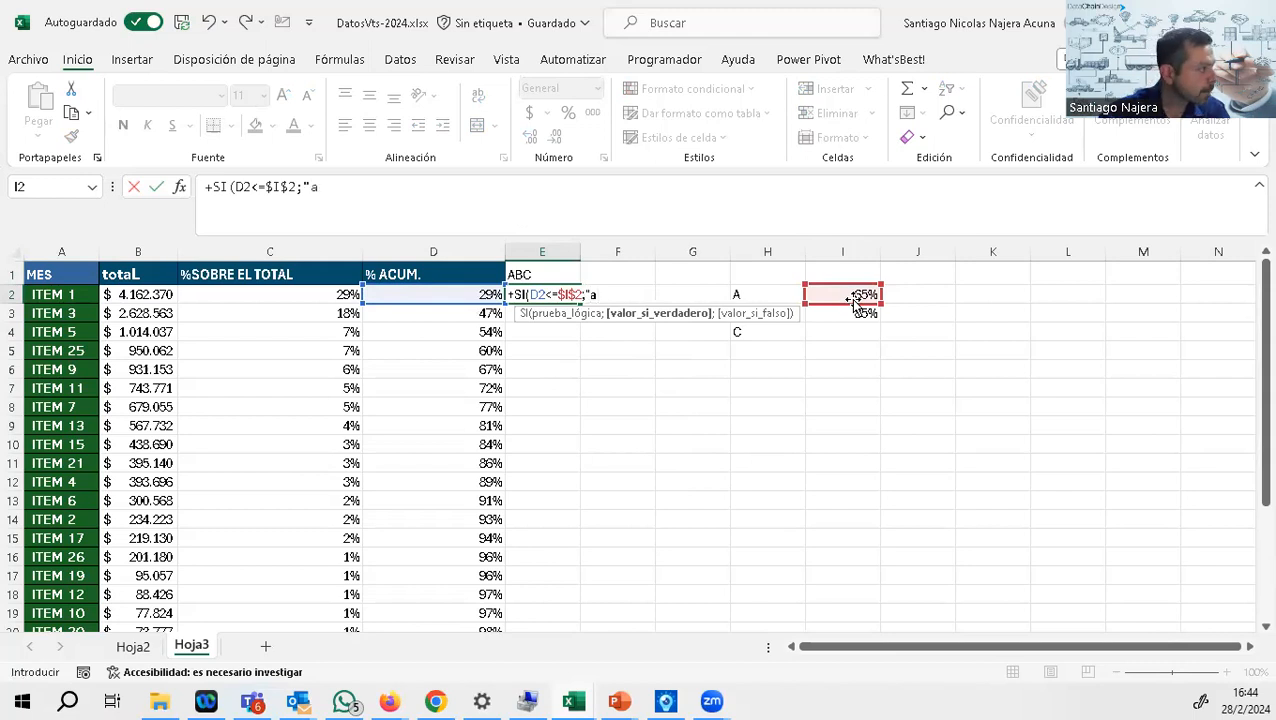
pyautogui.press('BackSpace')
pyautogui.write('A";SI')
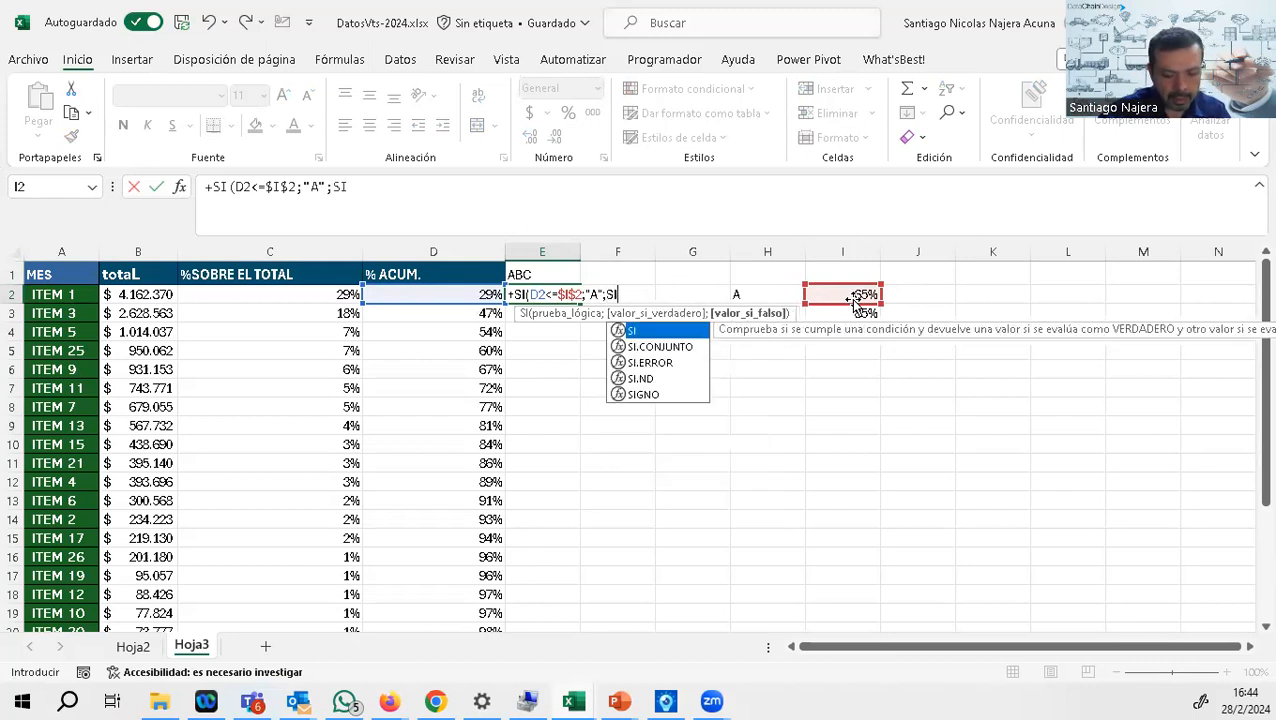
pyautogui.write('(')
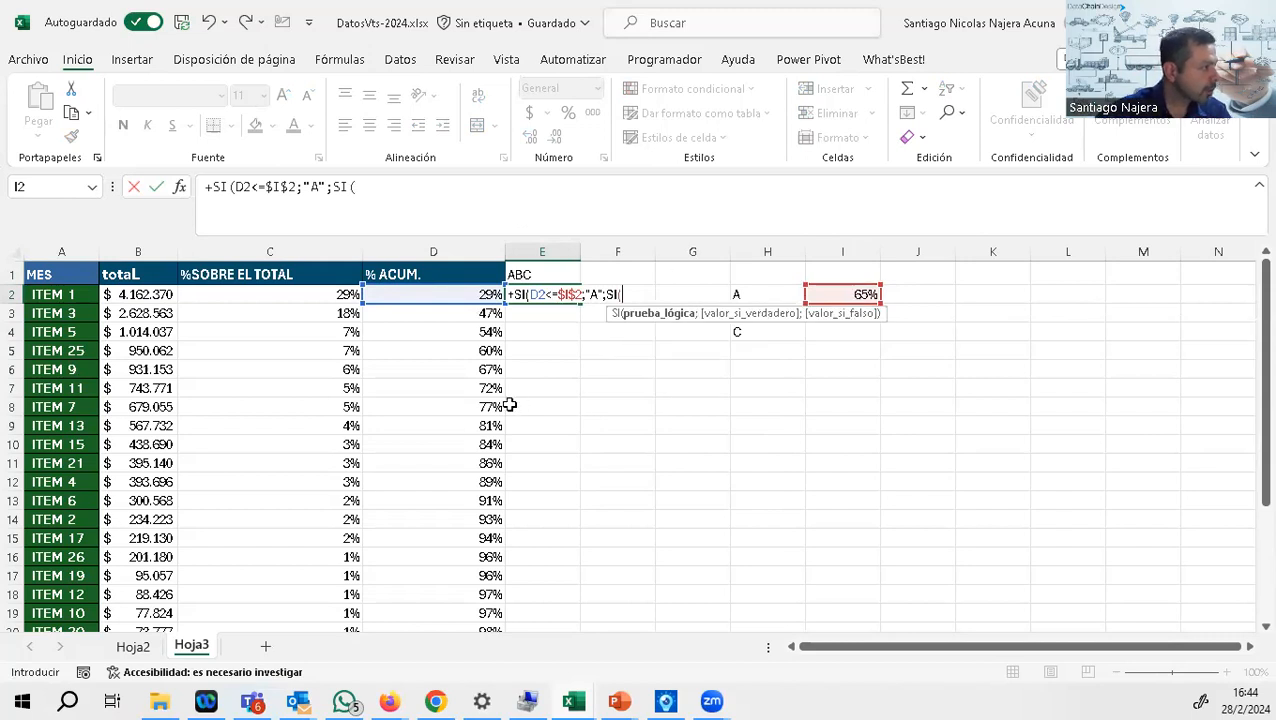
# Step: Nest a second SI as the false case, SI(D2<=$I$3;"b";"C"), and close both functions
pyautogui.click(469, 296)
pyautogui.write('<=')
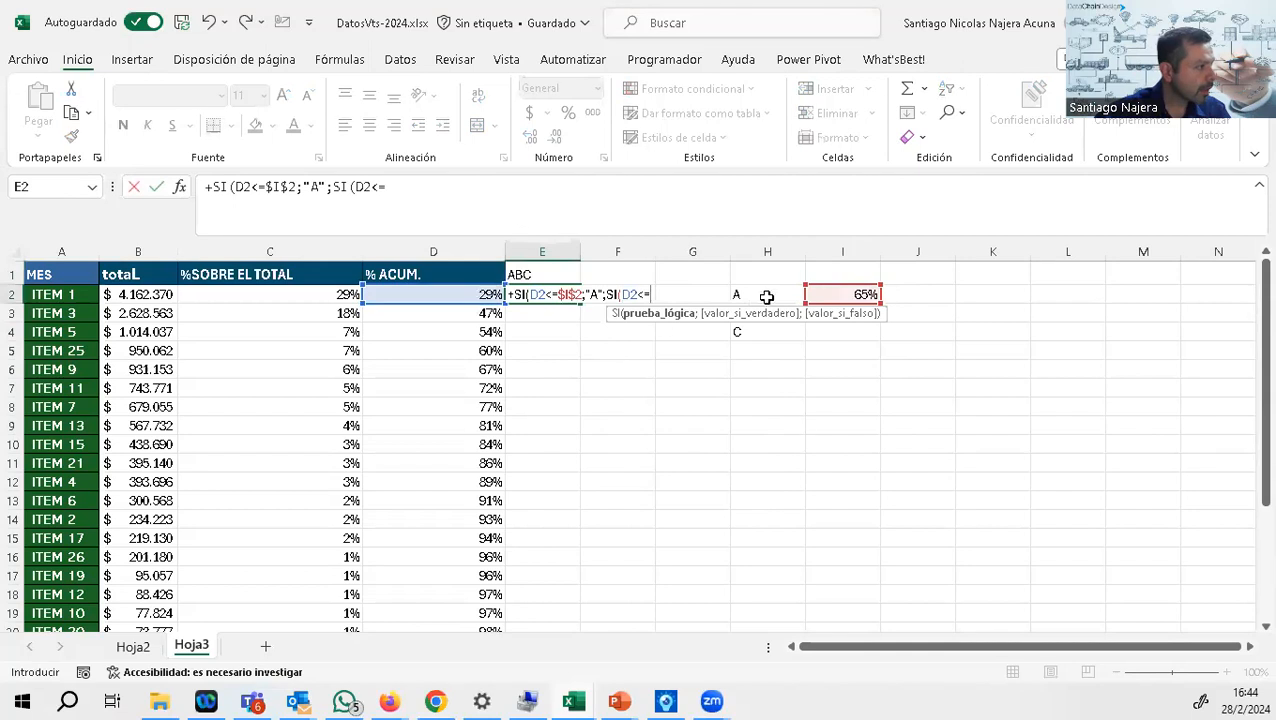
pyautogui.click(828, 340)
pyautogui.press('Up')
pyautogui.press('F4')
pyautogui.write(';"')
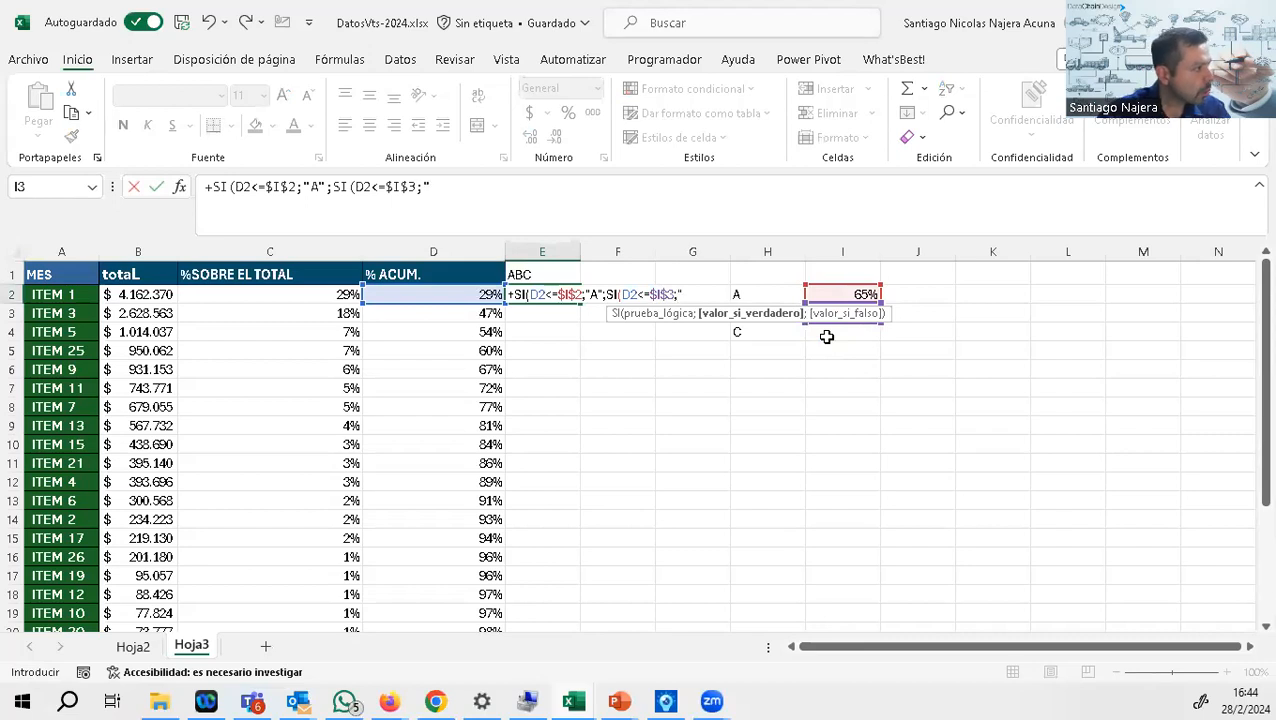
pyautogui.write('b"')
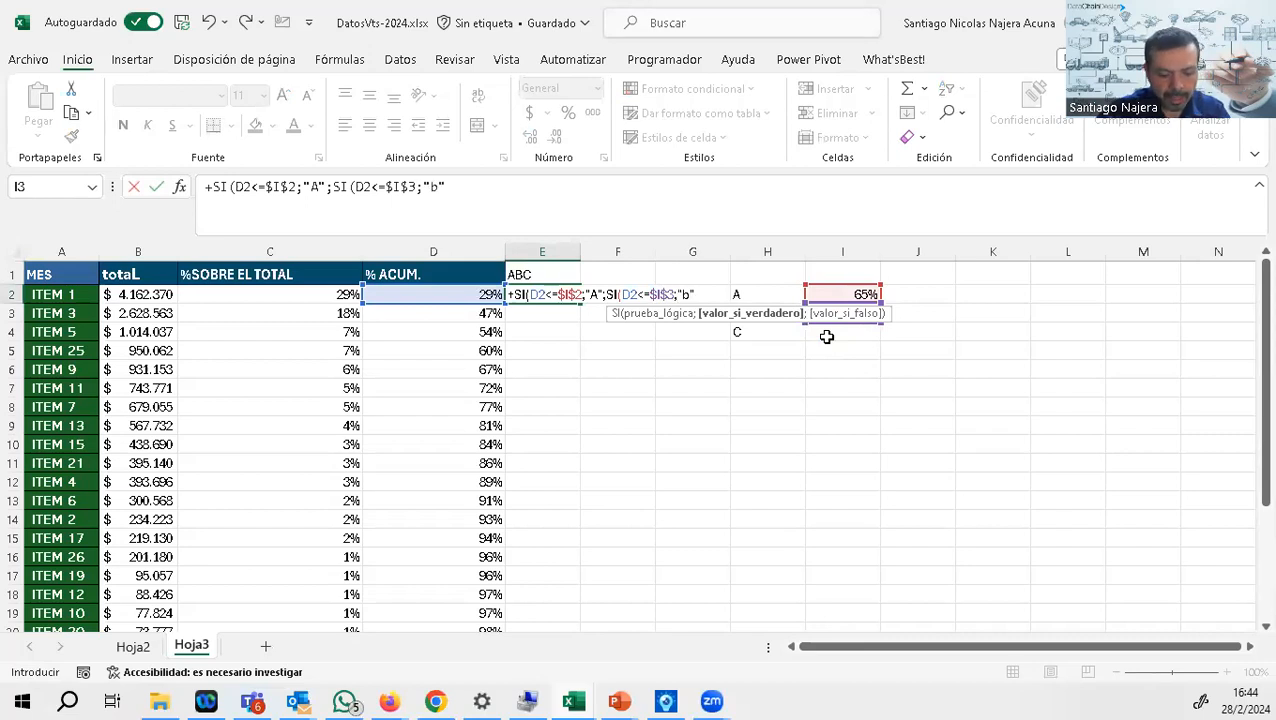
pyautogui.write(';')
pyautogui.write('"c"')
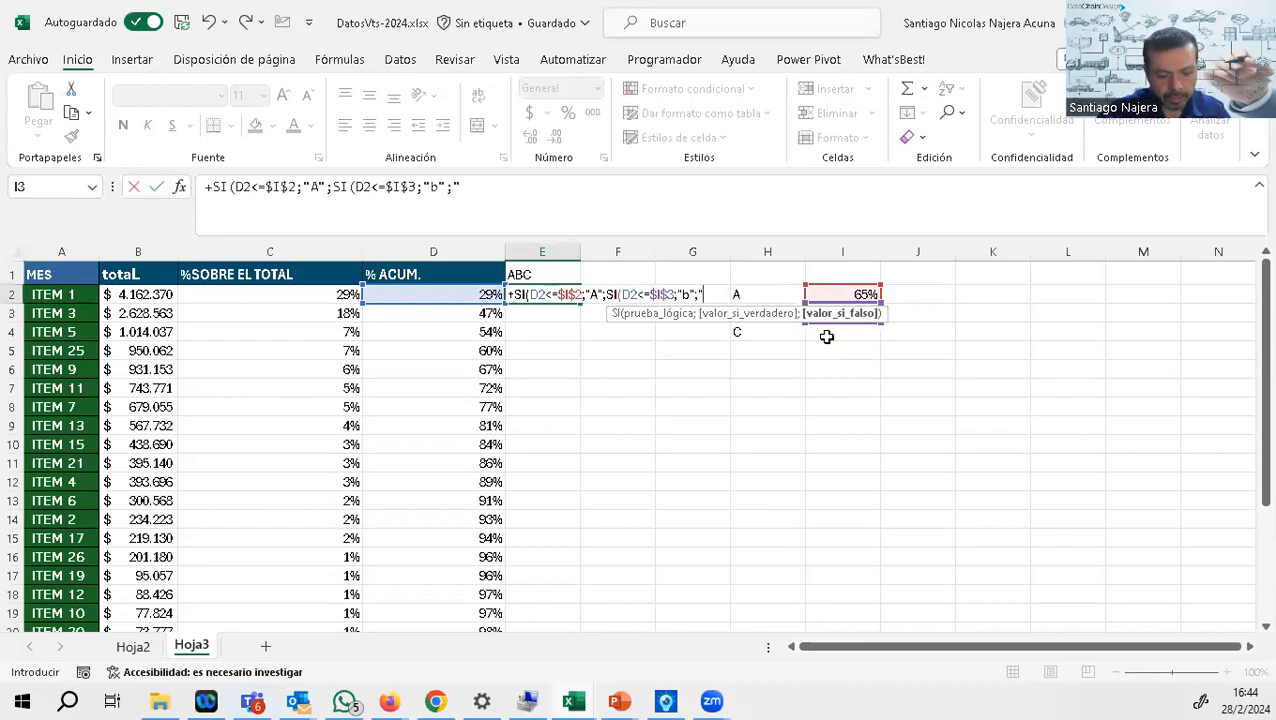
pyautogui.press('BackSpace')
pyautogui.press('BackSpace')
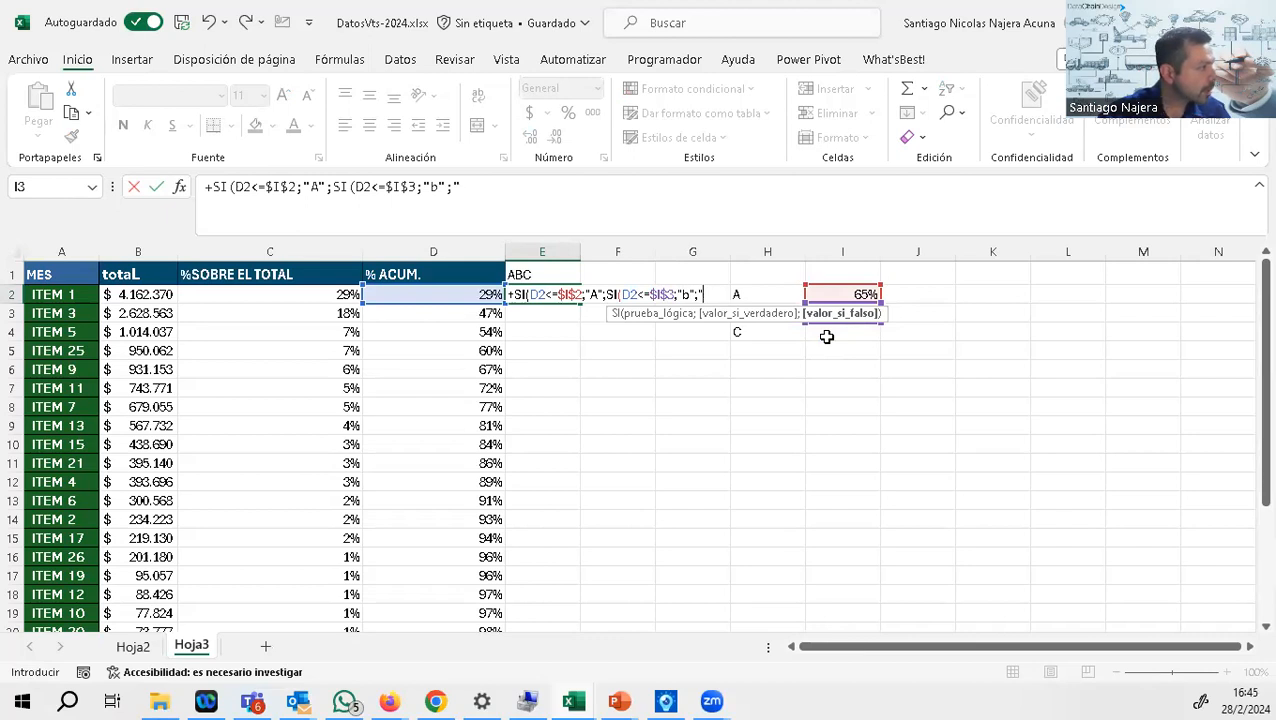
pyautogui.write('C')
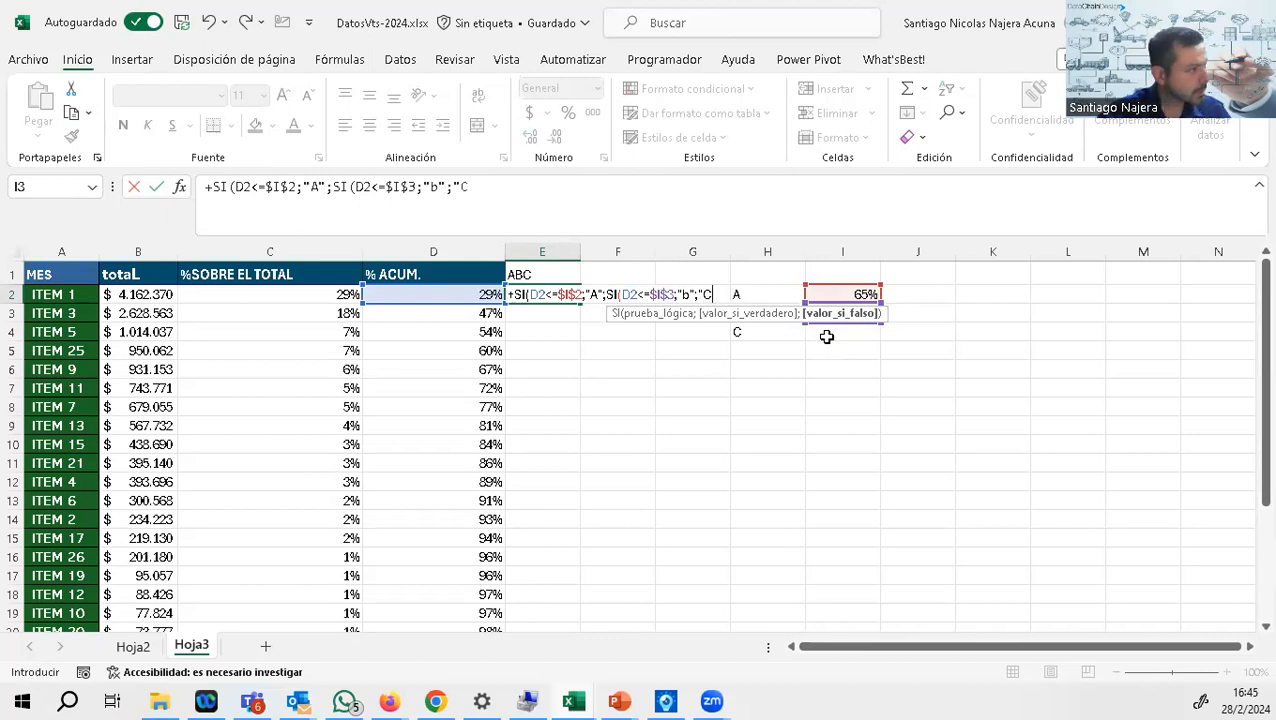
pyautogui.write('"))')
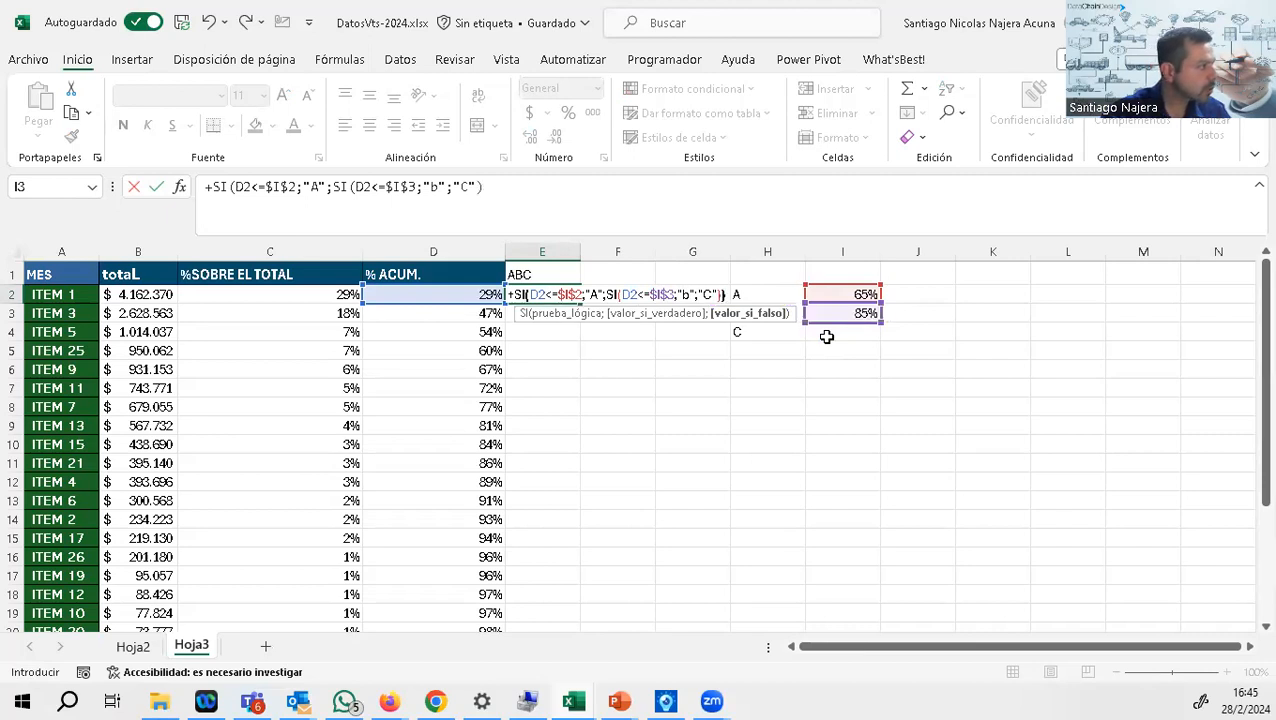
# Step: Change the lowercase b to "B" and enter the E2 formula as +SI(D2<=$I$2;"A";SI(D2<=$I$3;"B";"C"))
pyautogui.click(437, 188)
pyautogui.press('BackSpace')
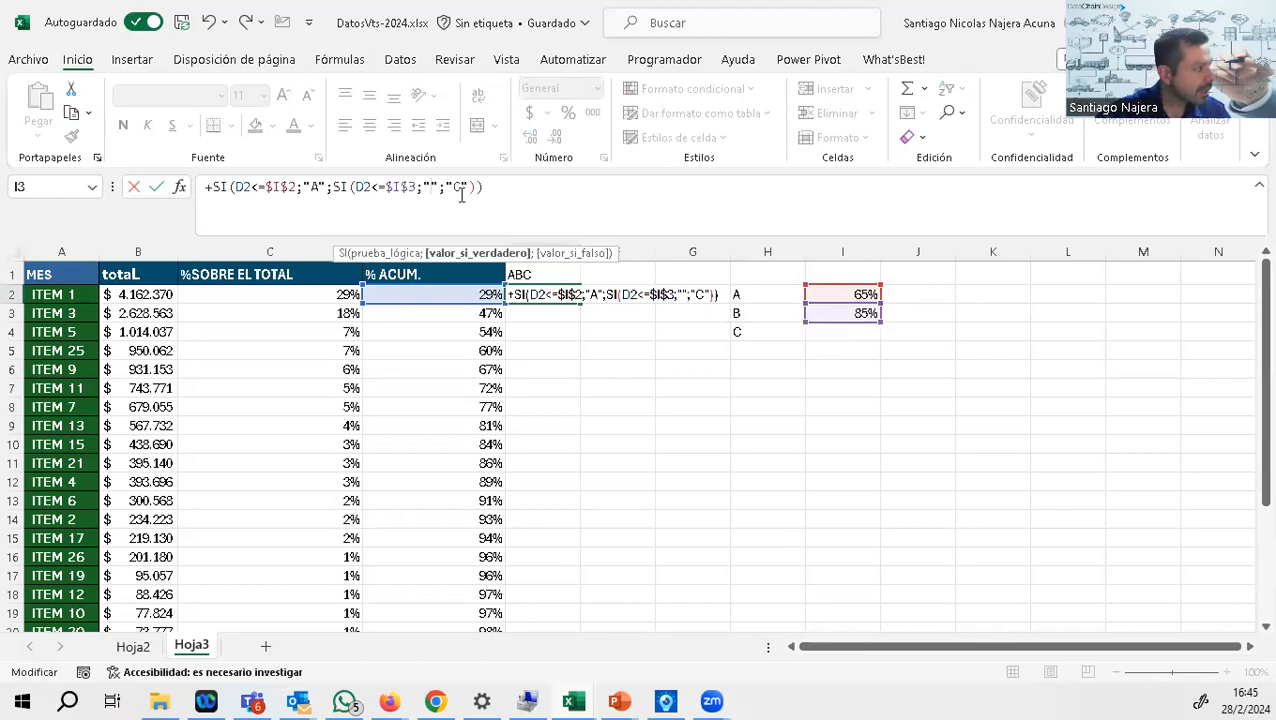
pyautogui.write('B')
pyautogui.press('Return')
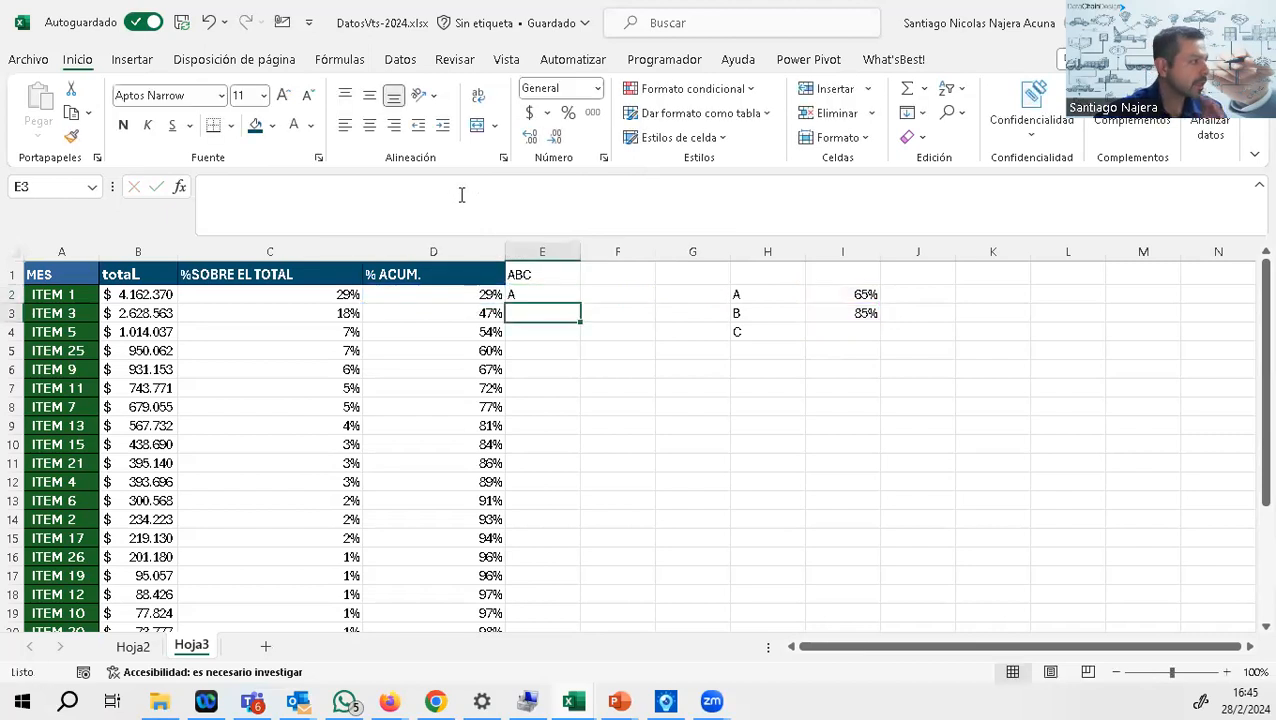
# Step: Copy the formatting of the % ACUM. header in D1 to the ABC header in E1
pyautogui.click(487, 274)
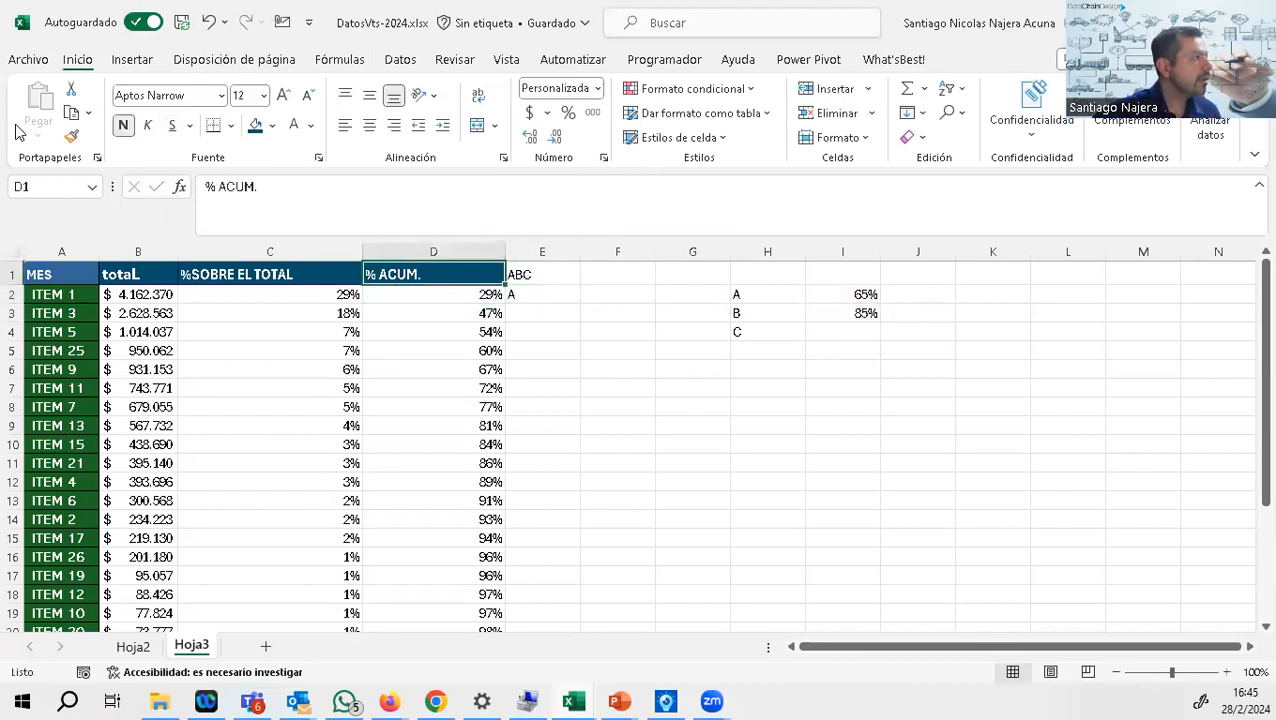
pyautogui.click(71, 136)
pyautogui.click(528, 274)
# Step: Fill the E2 classification formula down to the last item and make the class letters bold
pyautogui.click(552, 295)
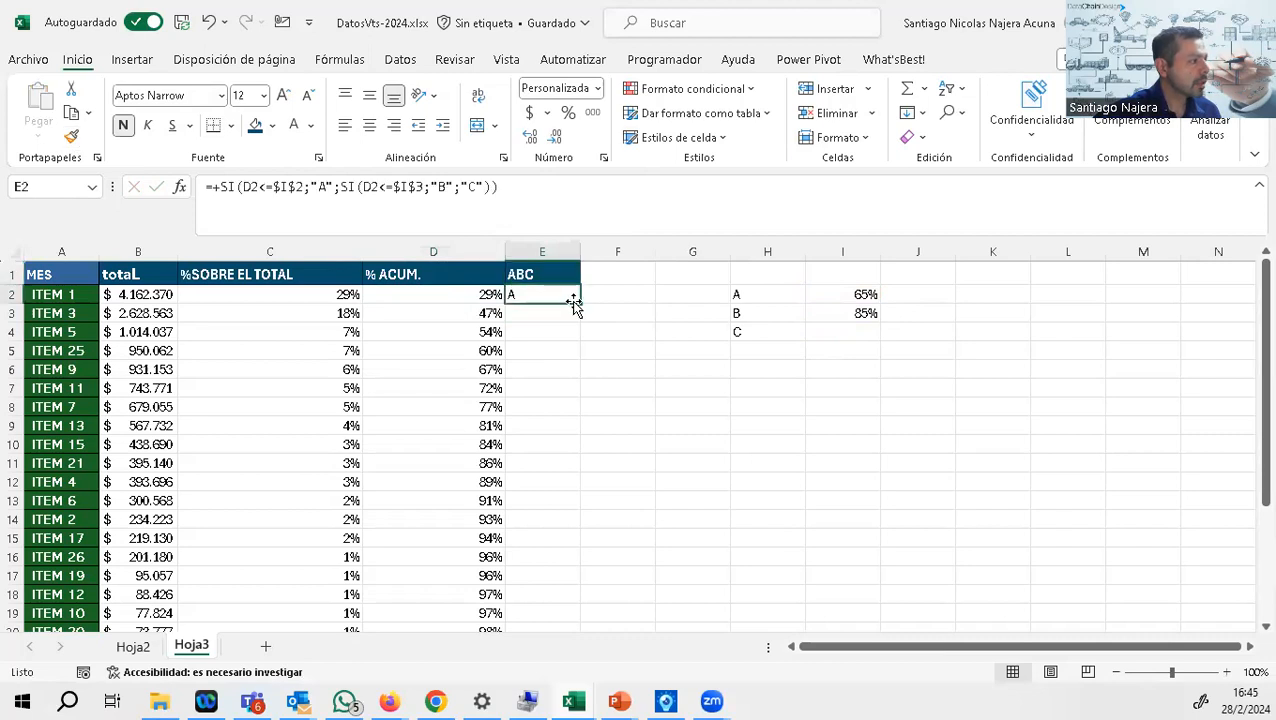
pyautogui.doubleClick(579, 303)
pyautogui.scroll(-2, 581, 303)
pyautogui.scroll(2, 581, 303)
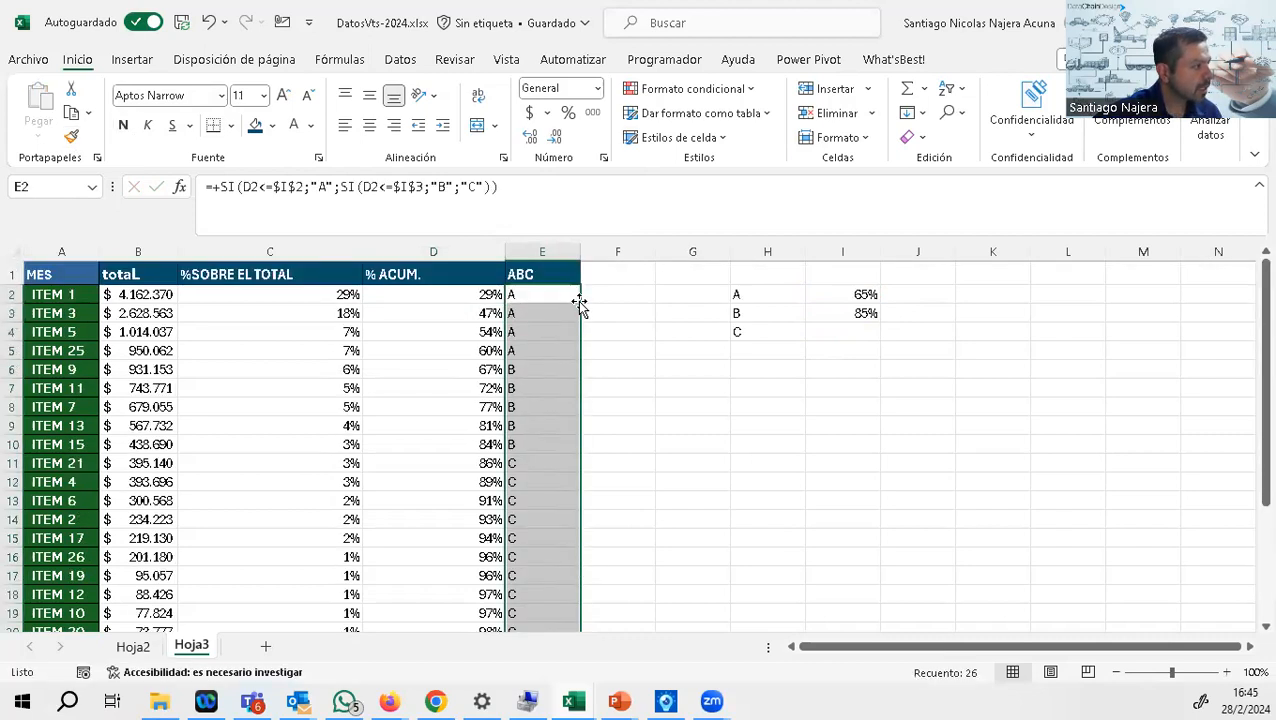
pyautogui.click(119, 126)
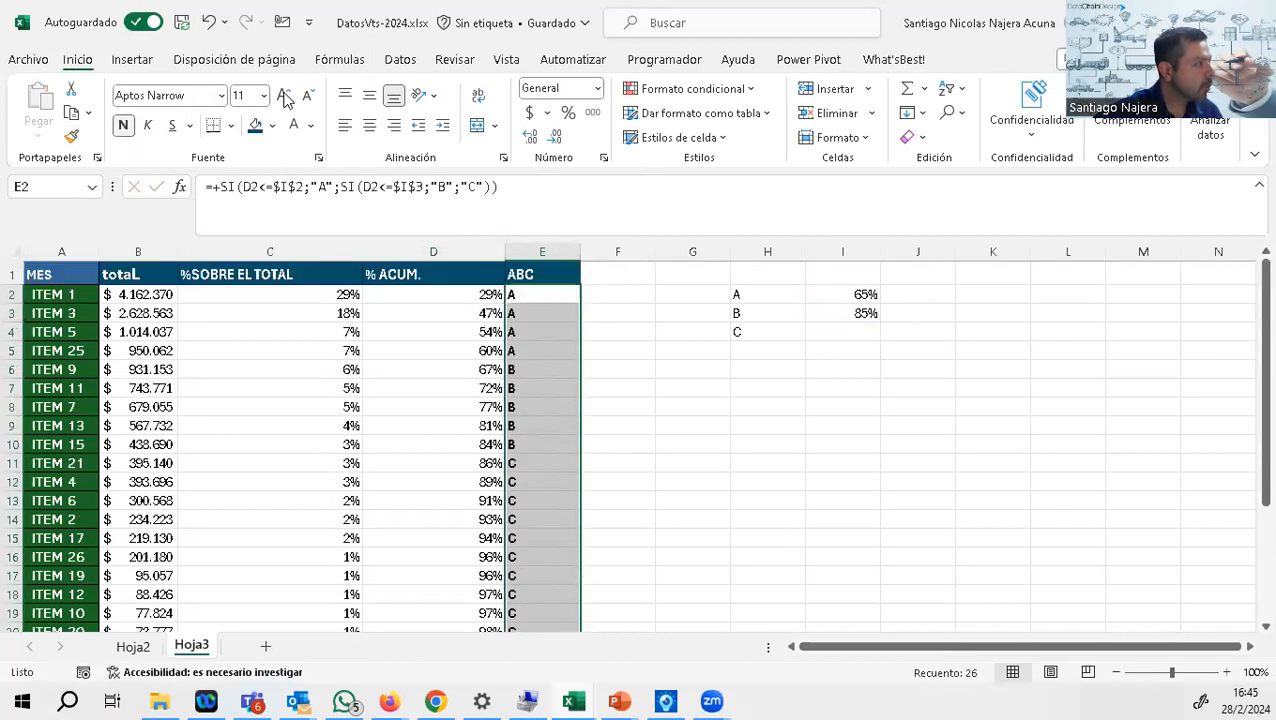
# Step: Increase the font size of the class letters in column E to 12 and review the B and C items
pyautogui.click(283, 95)
pyautogui.moveTo(524, 297); pyautogui.dragTo(556, 452)
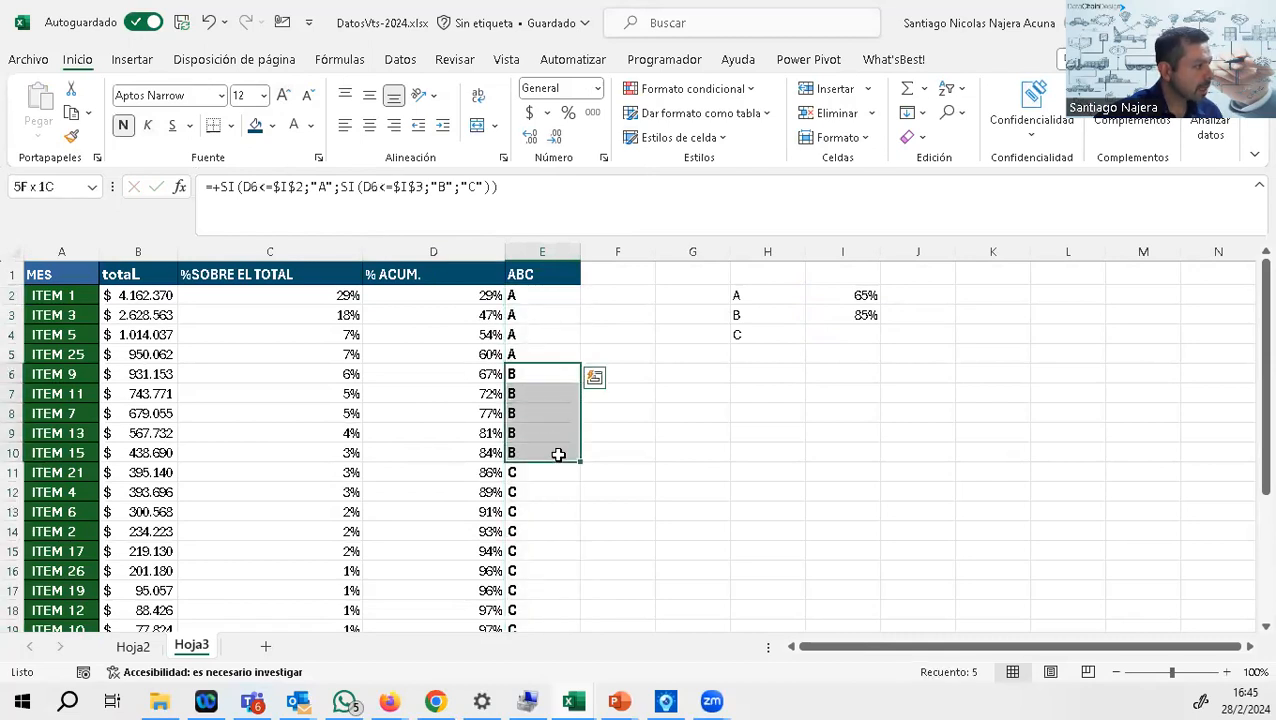
pyautogui.scroll(-5, 550, 448)
pyautogui.scroll(5, 550, 448)
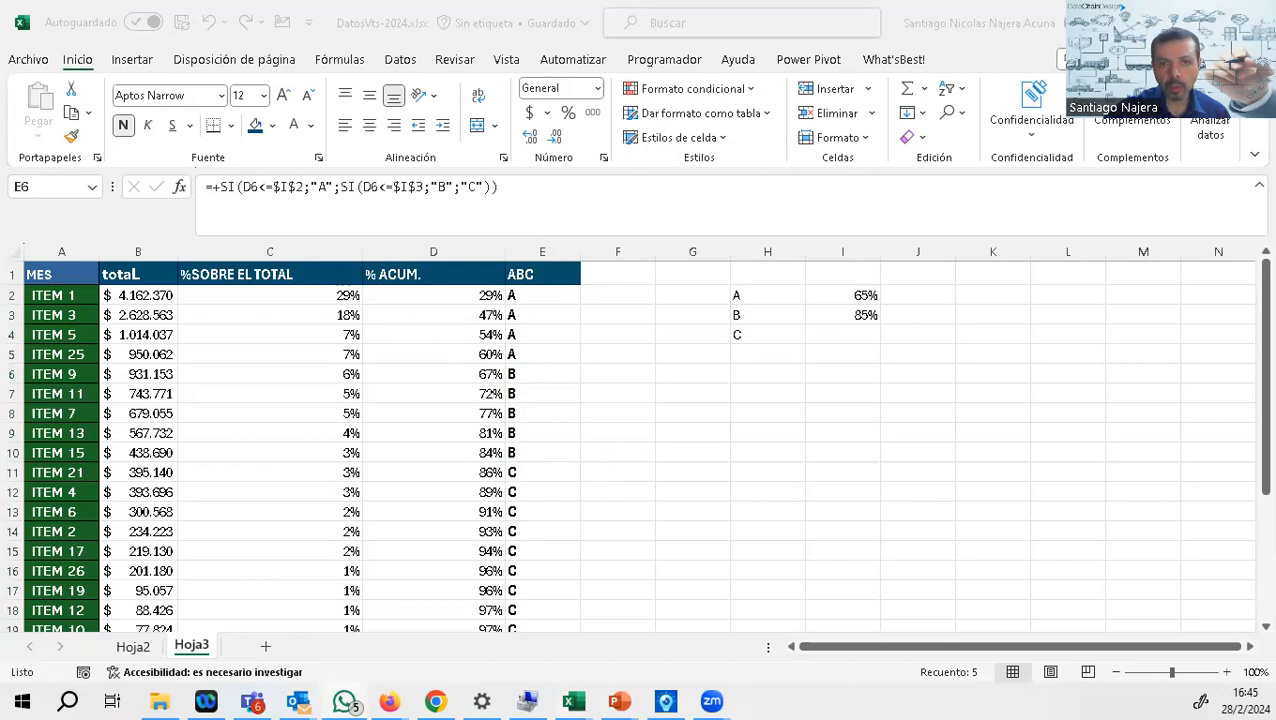
pyautogui.hotkey('alt', 'Tab')
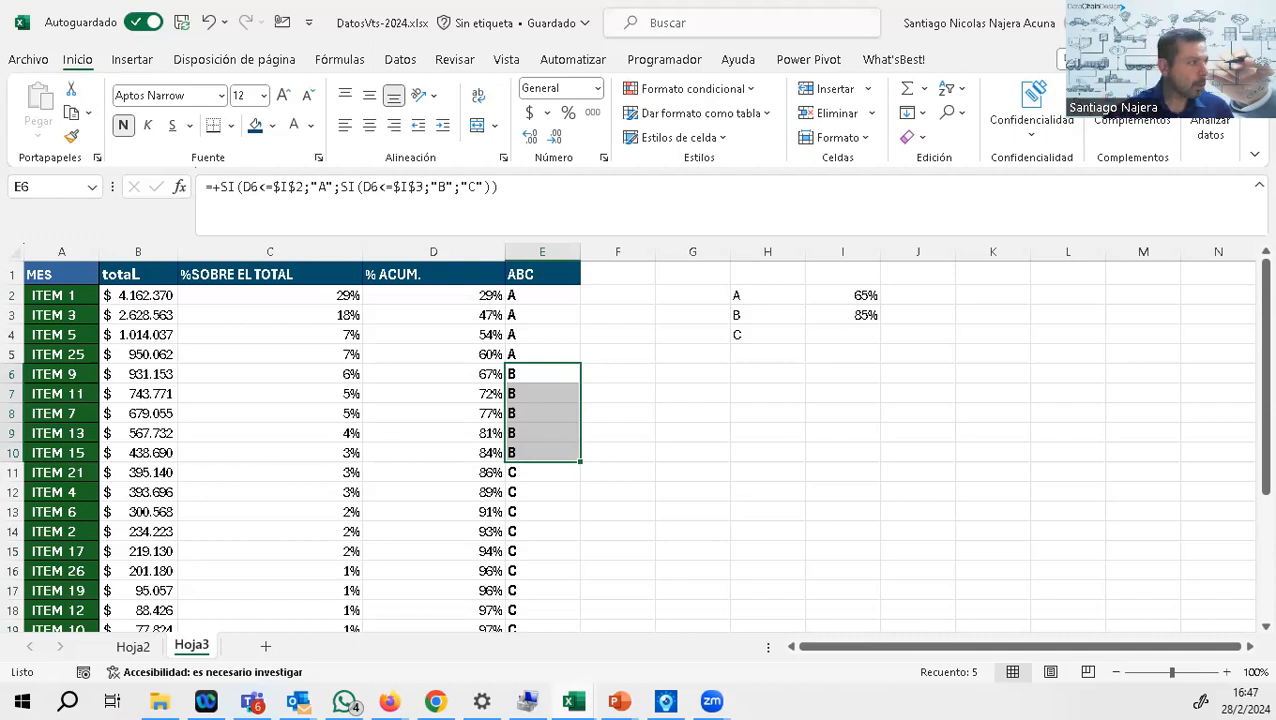
pyautogui.hotkey('ctrl', 'v')
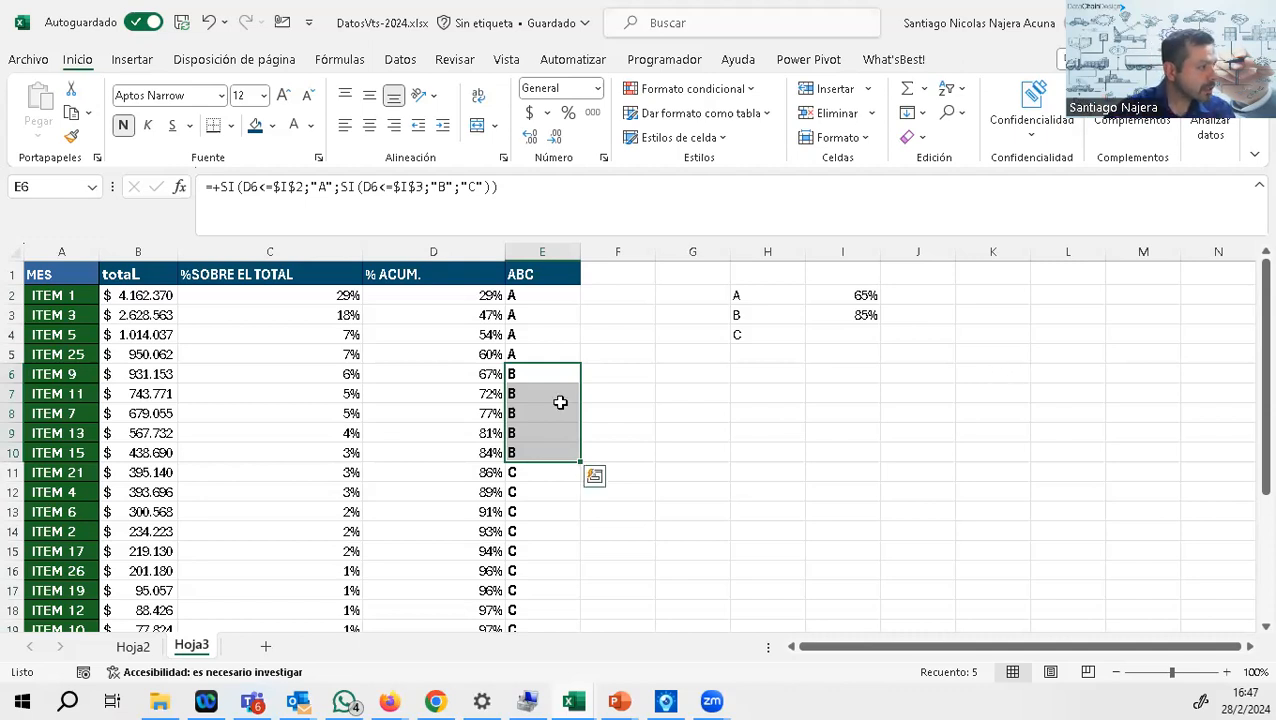
# Step: Fill the class cells of ITEM 17 (E15) and ITEM 20 (E20) with yellow
pyautogui.scroll(-2, 561, 400)
pyautogui.click(538, 437)
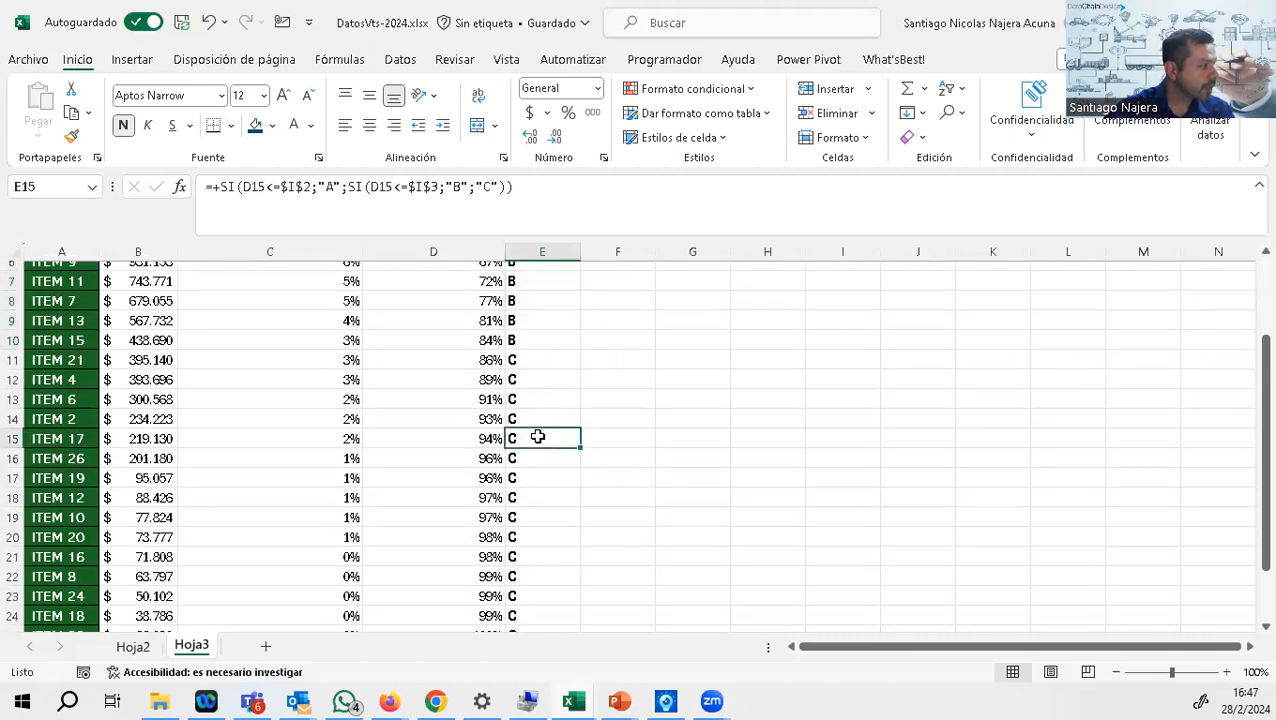
pyautogui.click(271, 126)
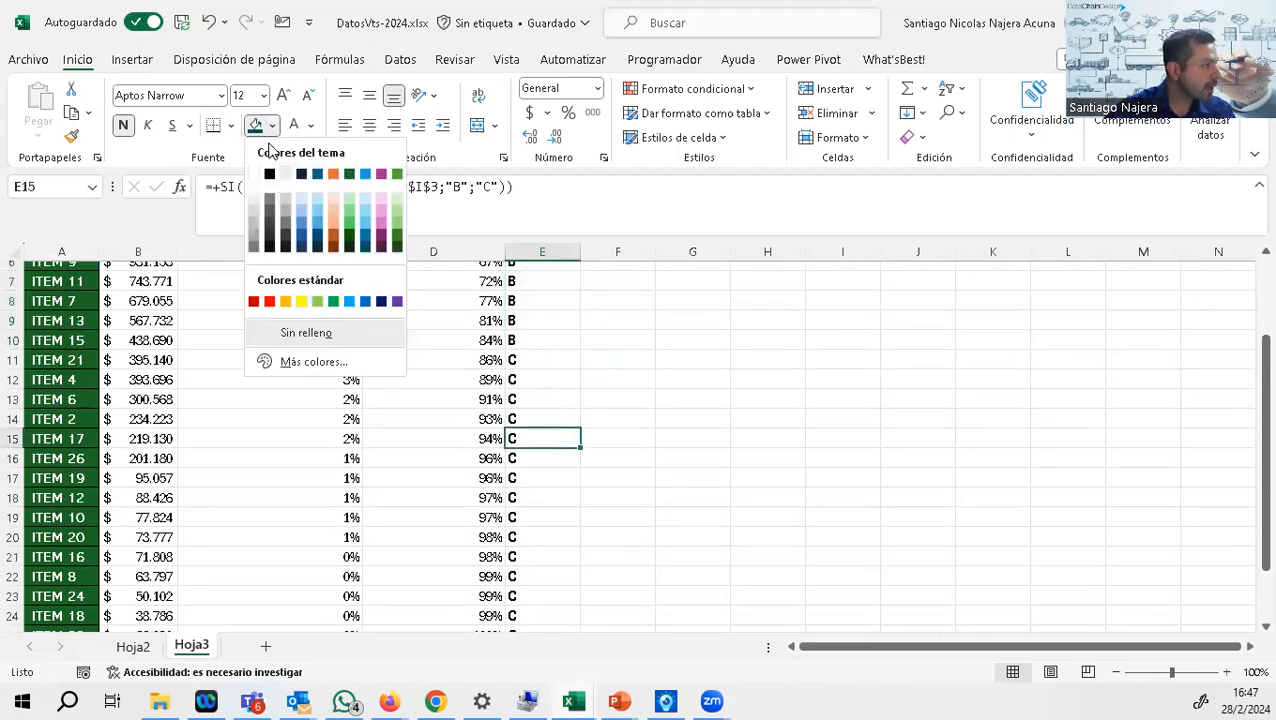
pyautogui.click(304, 305)
pyautogui.moveTo(85, 440); pyautogui.dragTo(547, 442)
pyautogui.click(547, 517)
pyautogui.click(547, 537)
pyautogui.click(256, 125)
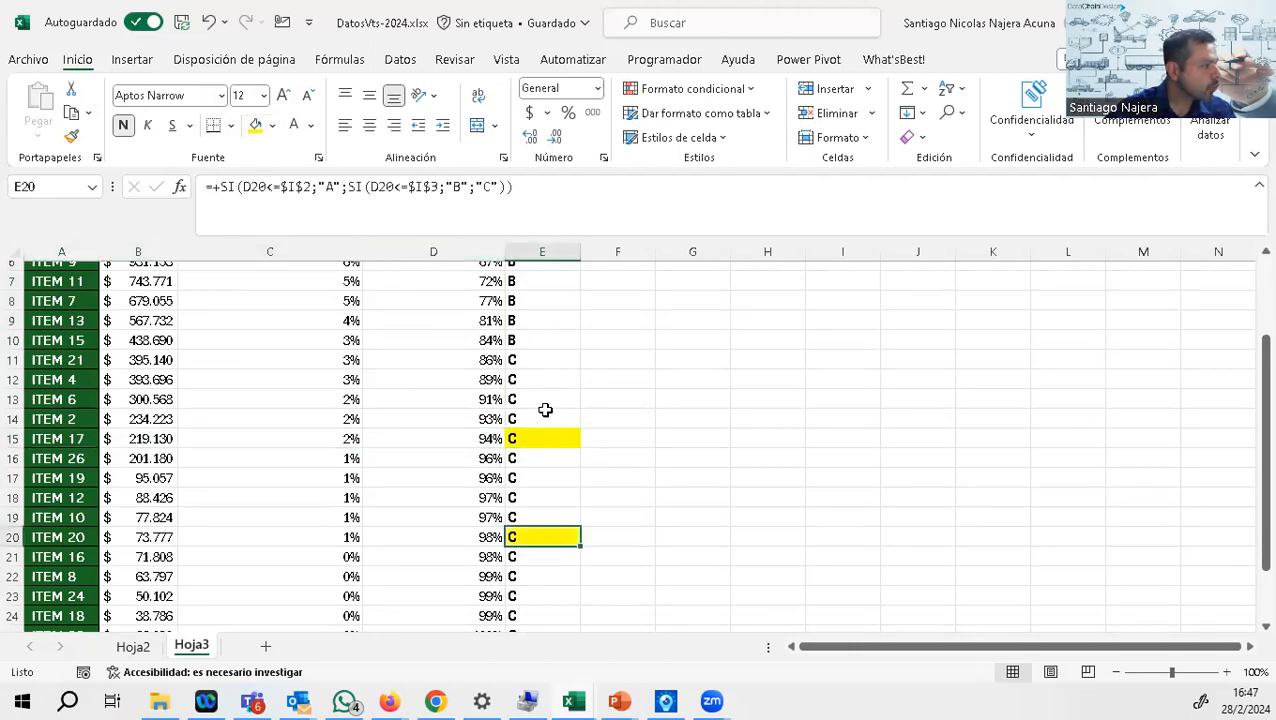
# Step: Override the classification formulas of ITEM 17 and ITEM 20 by entering A in the two yellow cells
pyautogui.click(543, 438)
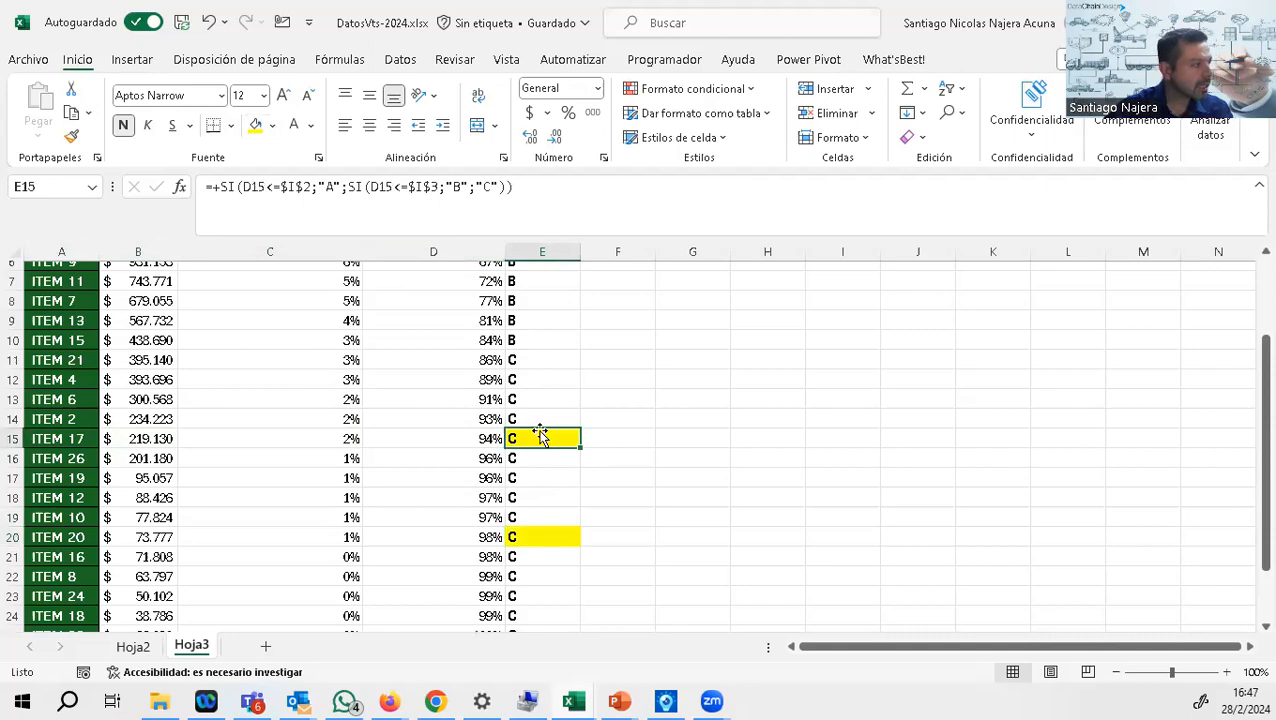
pyautogui.write('A')
pyautogui.click(535, 537)
pyautogui.write('A')
pyautogui.click(688, 474)
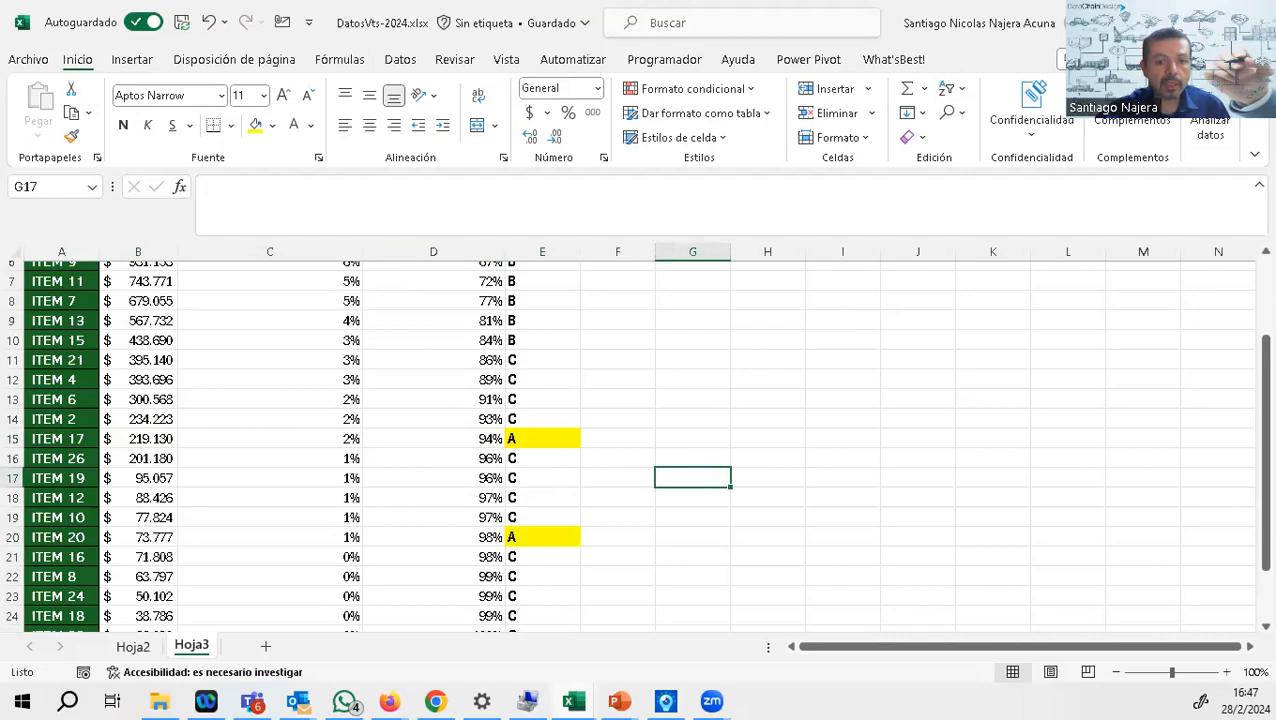
# Step: Switch to the PowerPoint slide show and advance from the ABC classification slide to the next slide
pyautogui.hotkey('alt', 'Tab')
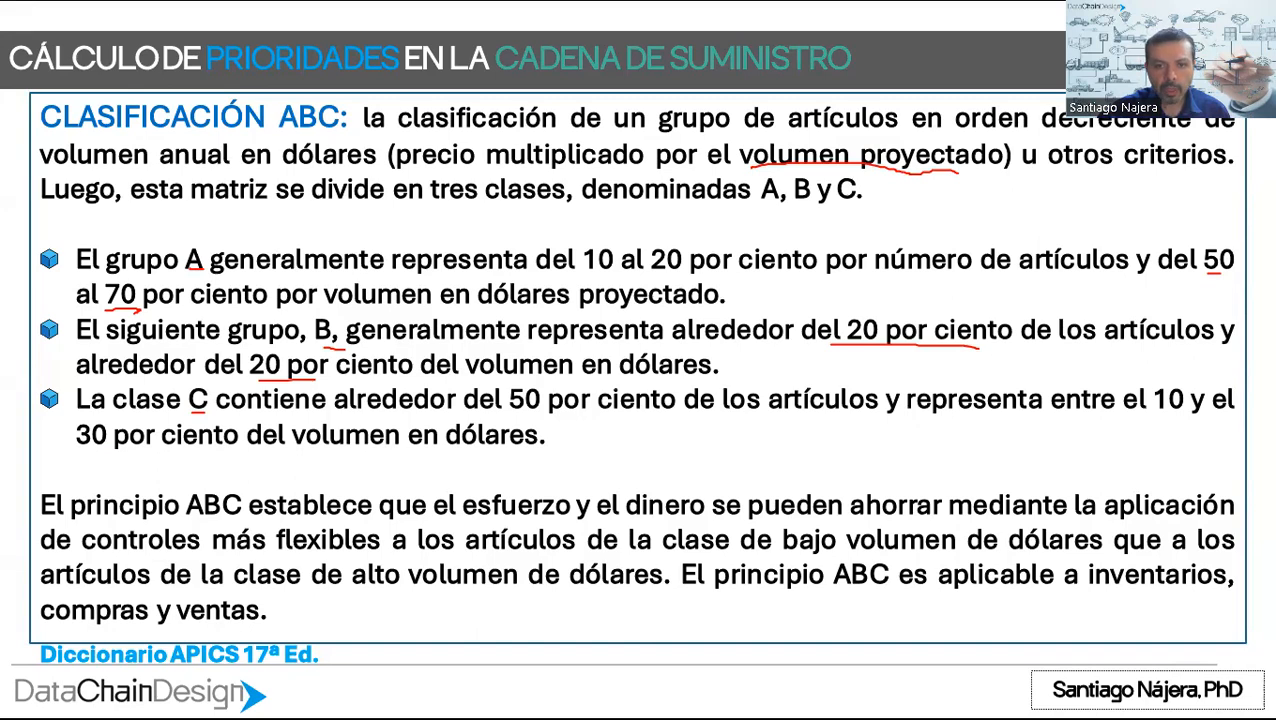
pyautogui.press('Right')
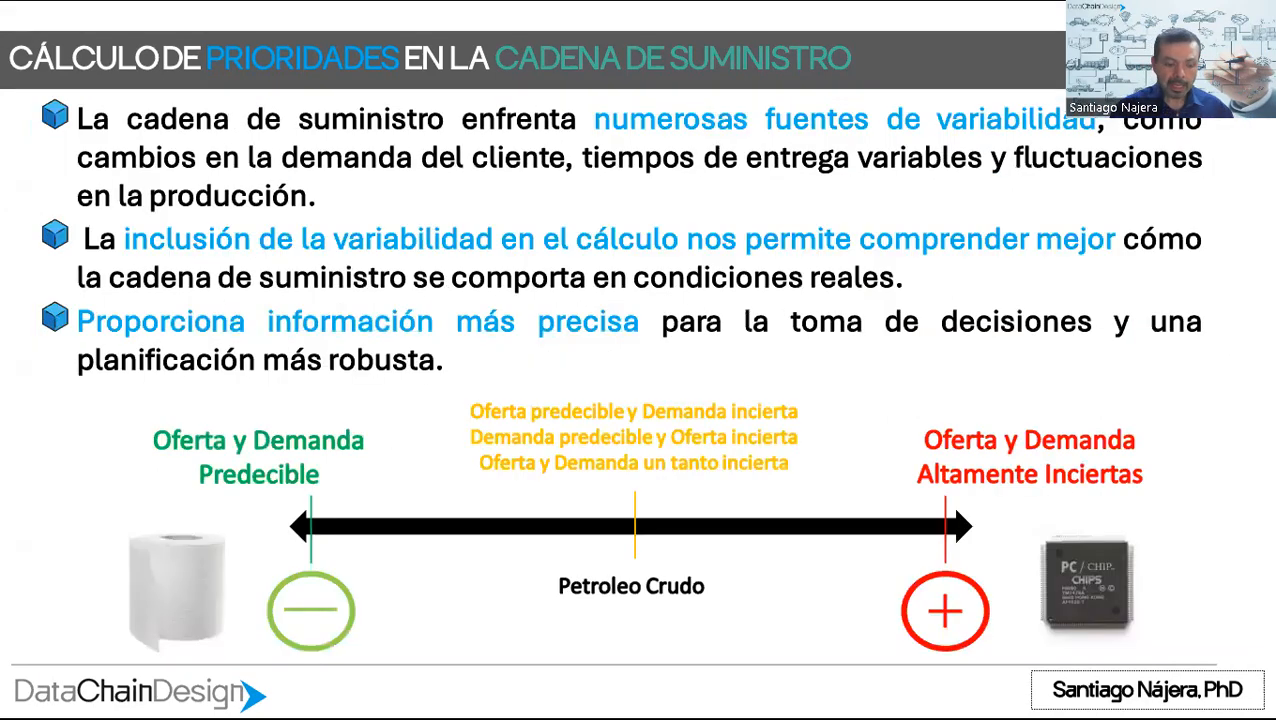
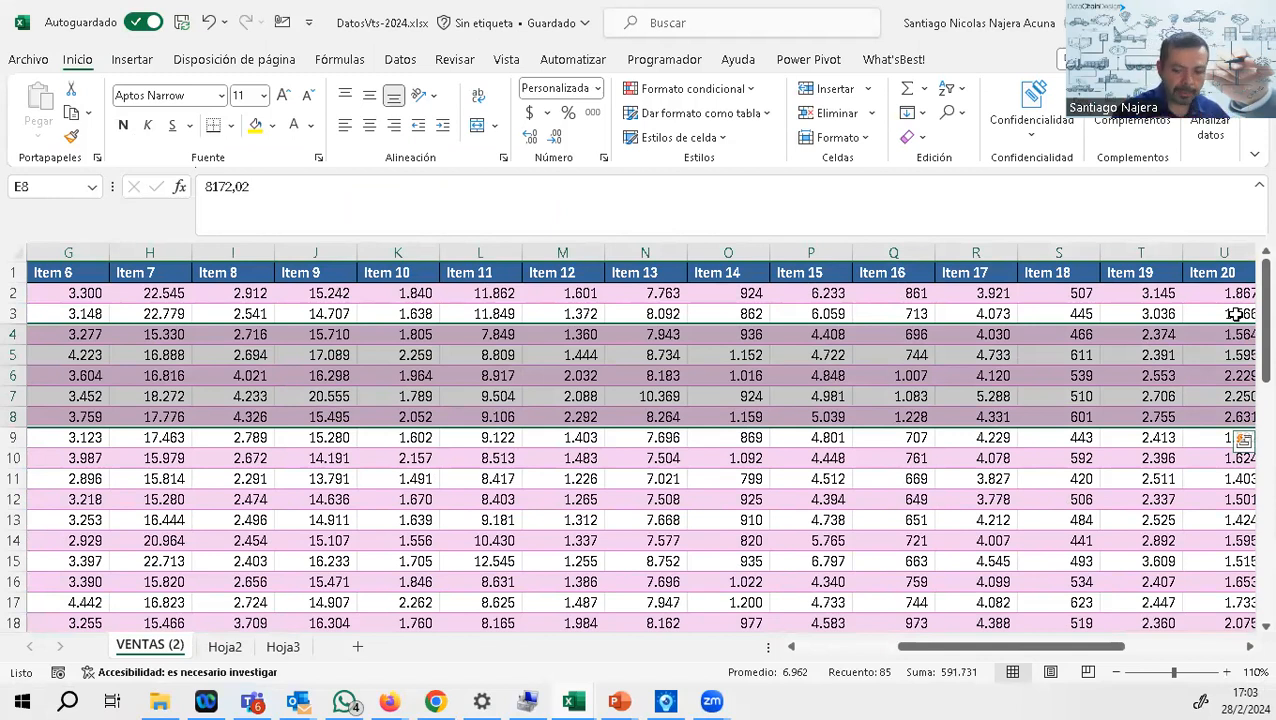
# Step: Label cells A51 and A52 below the sales data as Promedio and Desv. Std
pyautogui.moveTo(1017, 648); pyautogui.dragTo(720, 640)
pyautogui.scroll(-16, 320, 430)
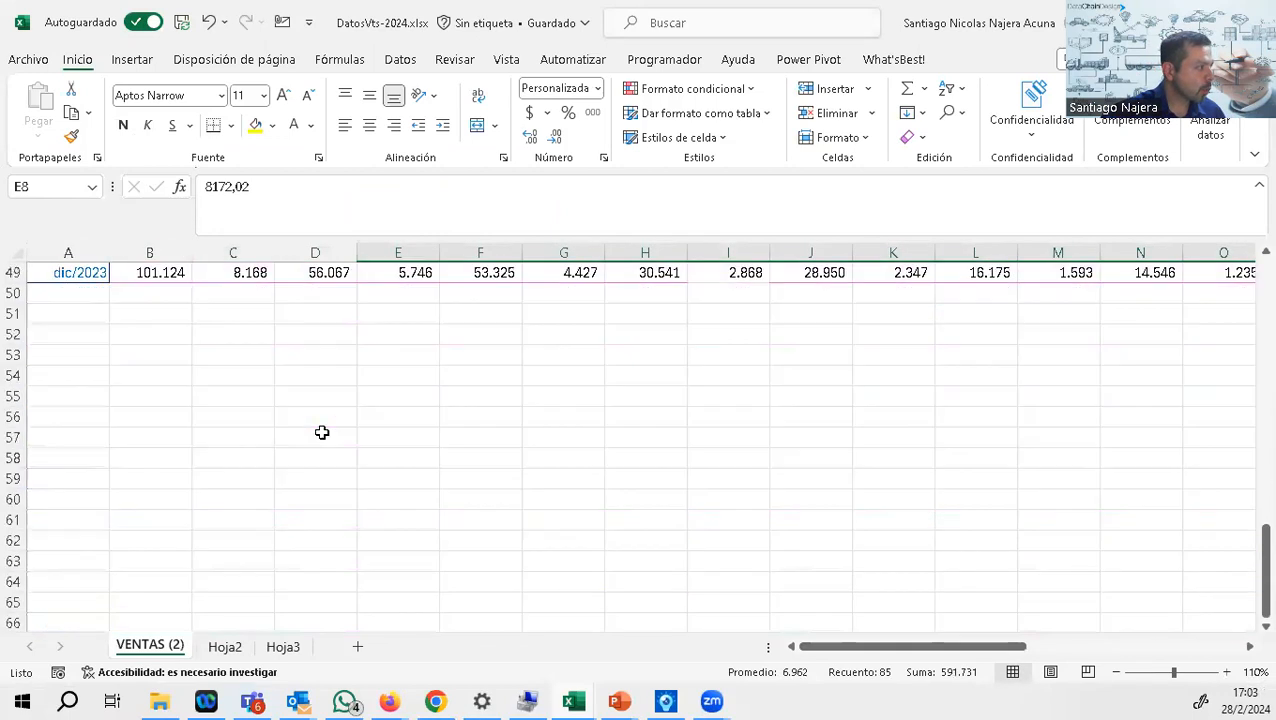
pyautogui.scroll(2, 185, 400)
pyautogui.click(149, 436)
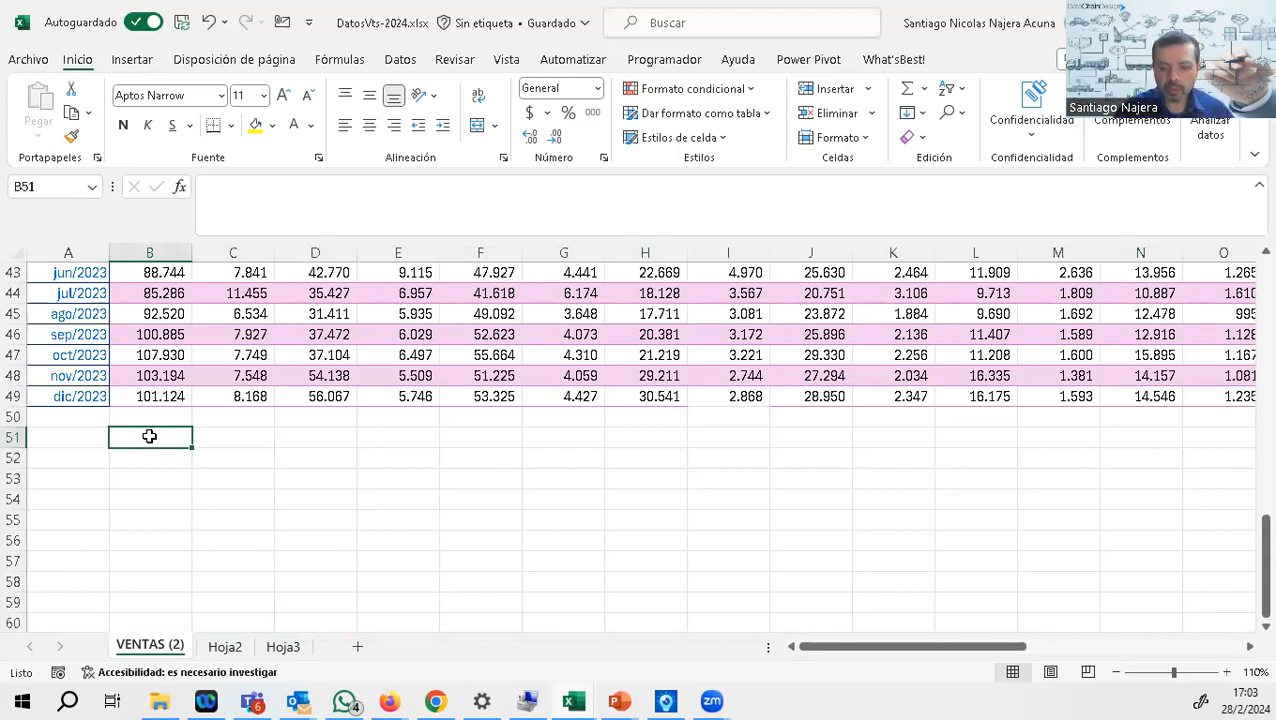
pyautogui.press('Left')
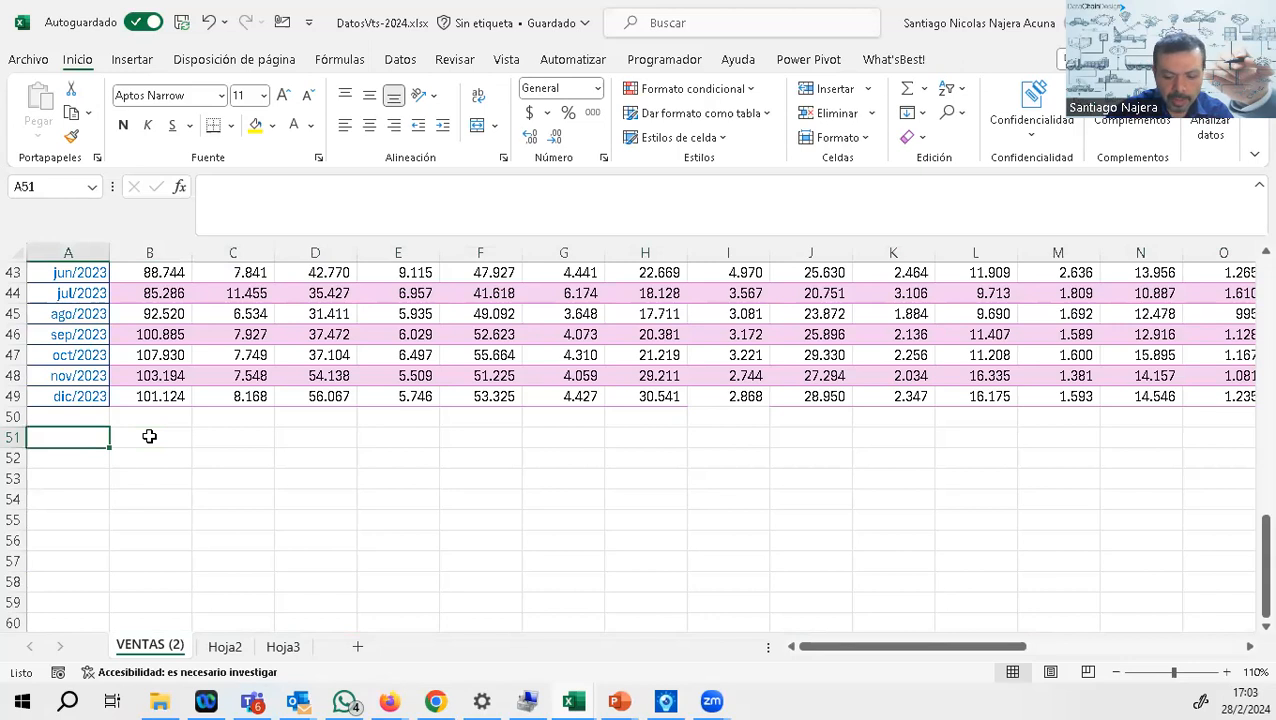
pyautogui.write('Promedio')
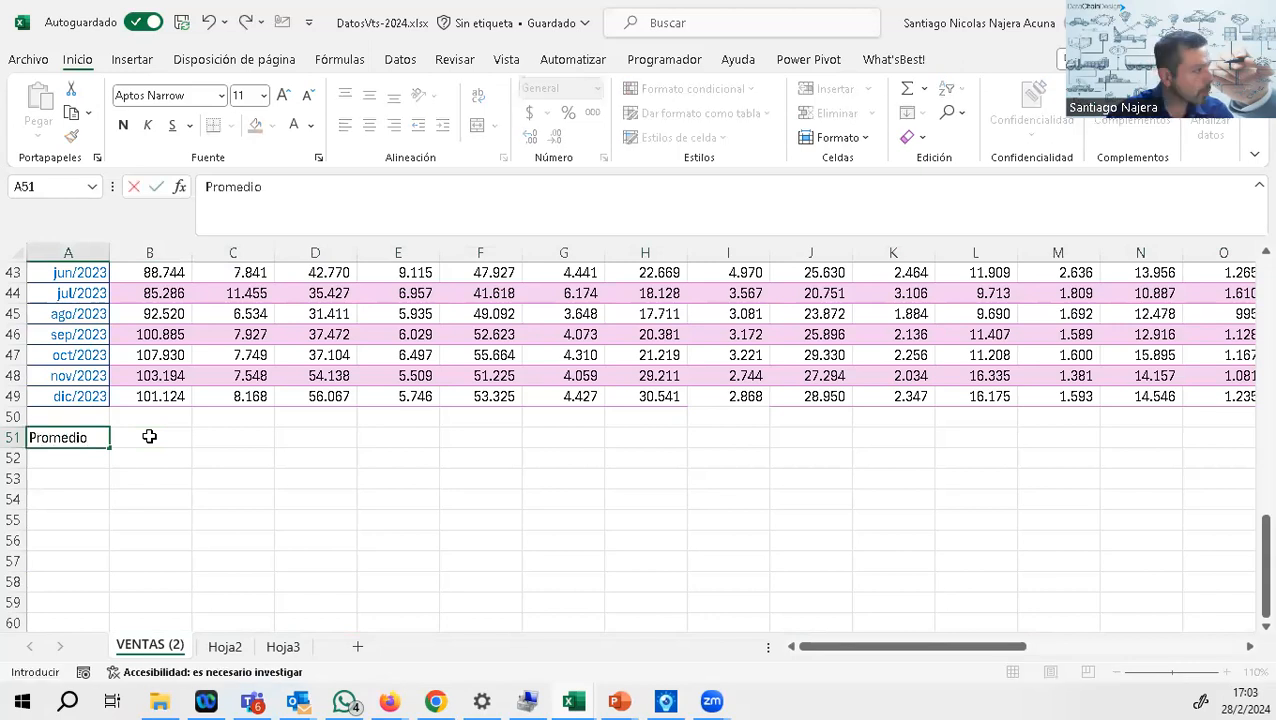
pyautogui.press('Return')
pyautogui.write('De')
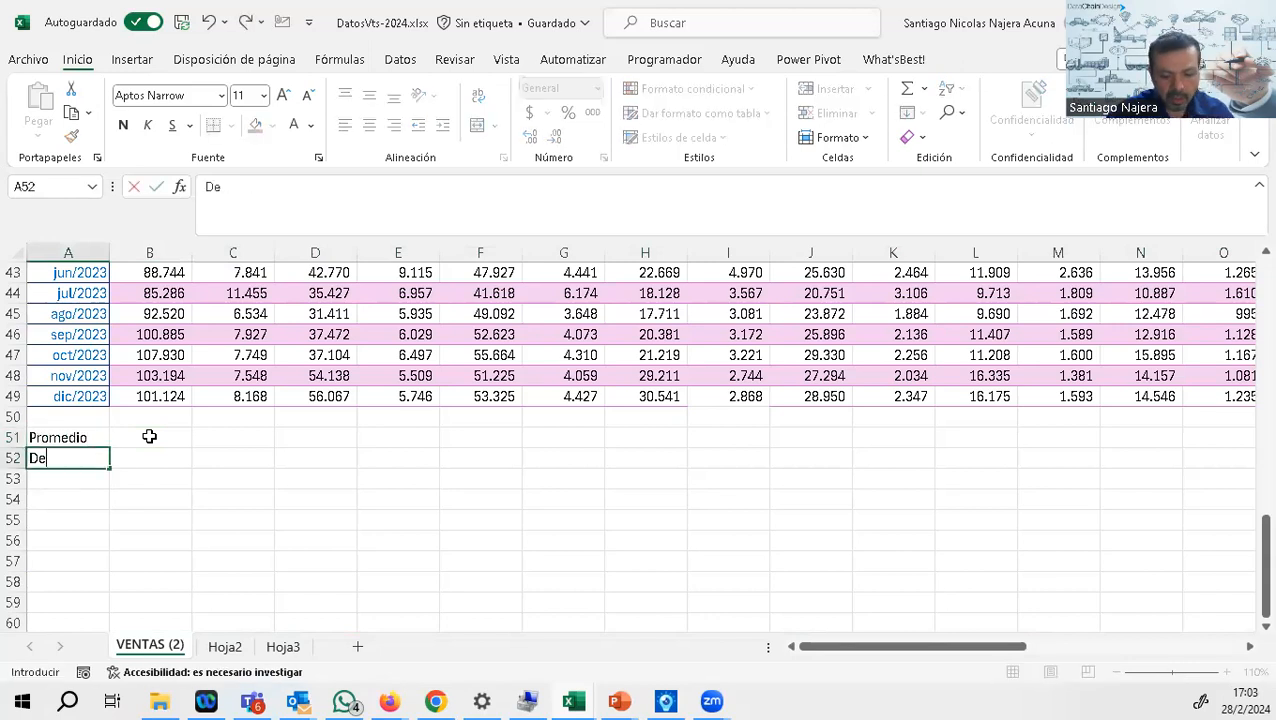
pyautogui.write('sv. Std')
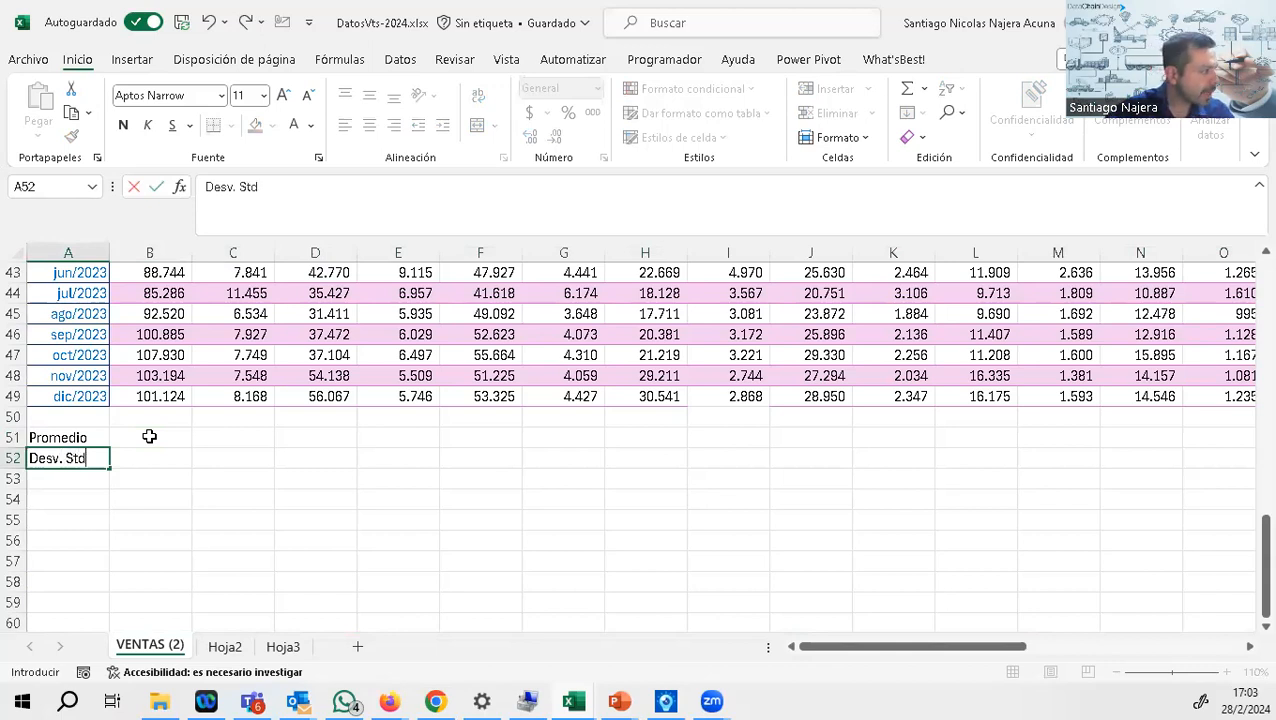
# Step: Calculate the average of Item 1's monthly sales (B2:B49) in B51 with PROMEDIO
pyautogui.click(149, 436)
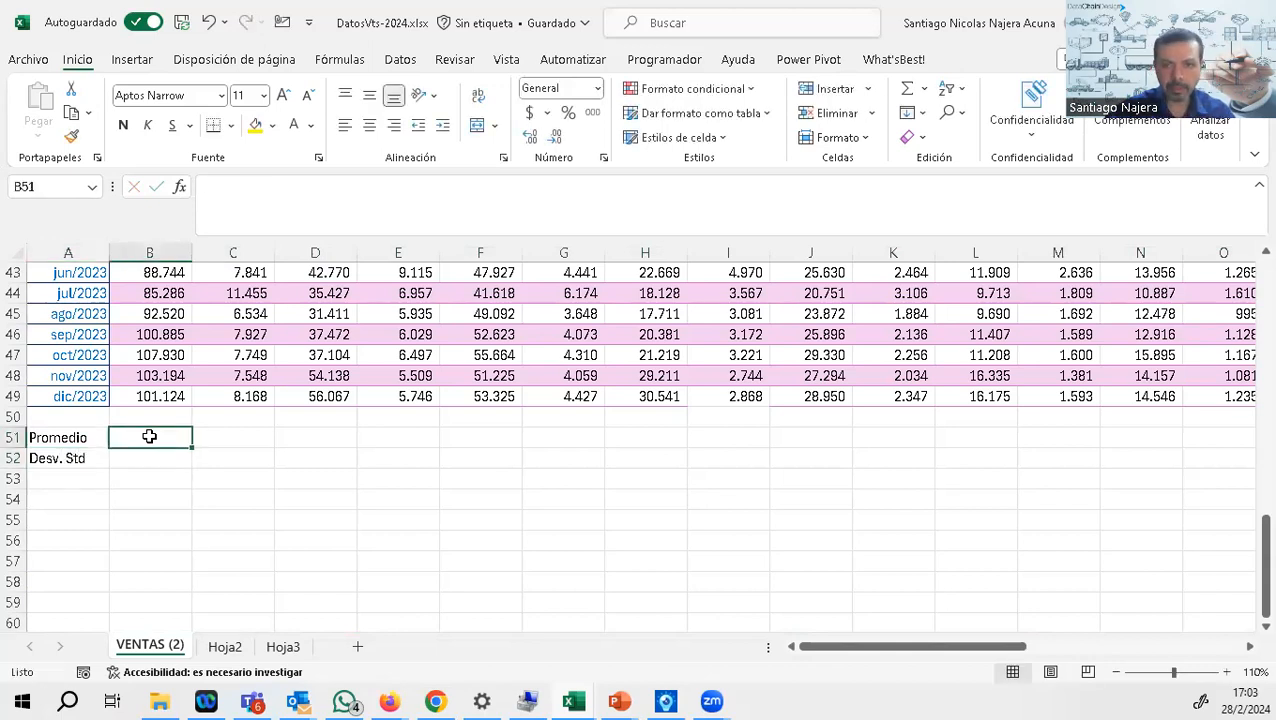
pyautogui.write('+promedio')
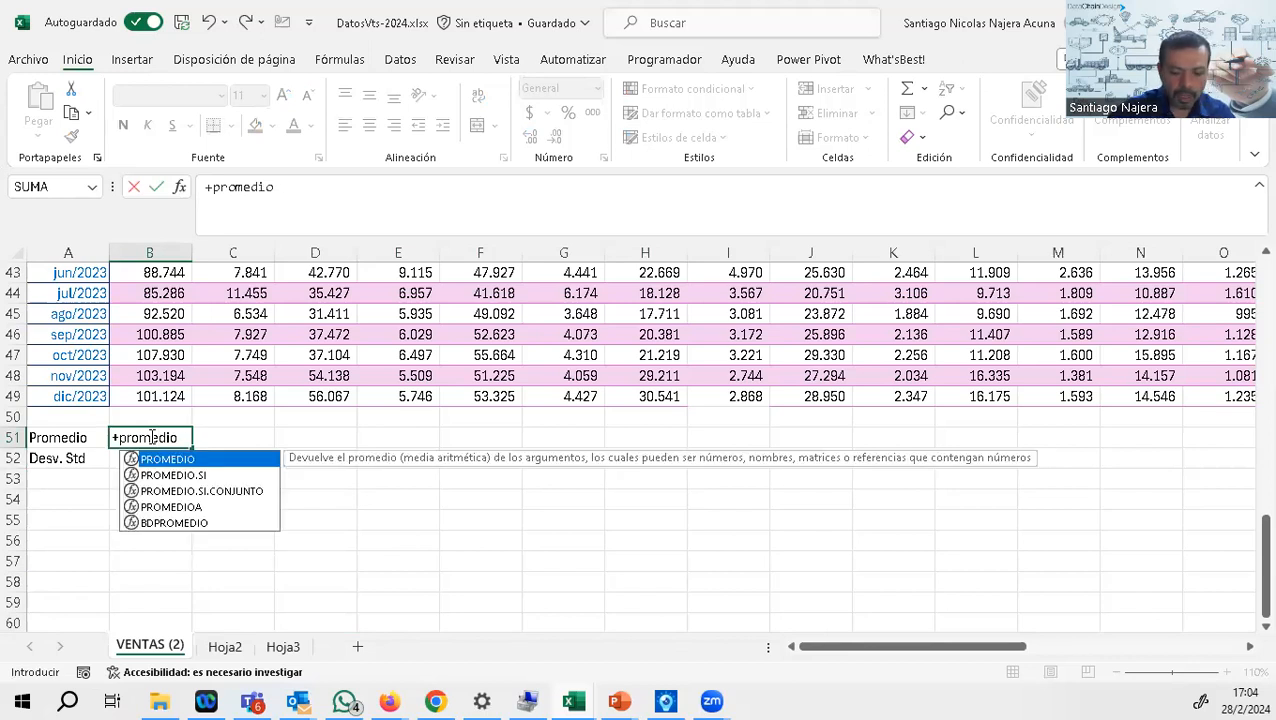
pyautogui.write('(')
pyautogui.moveTo(160, 397); pyautogui.dragTo(176, 291)
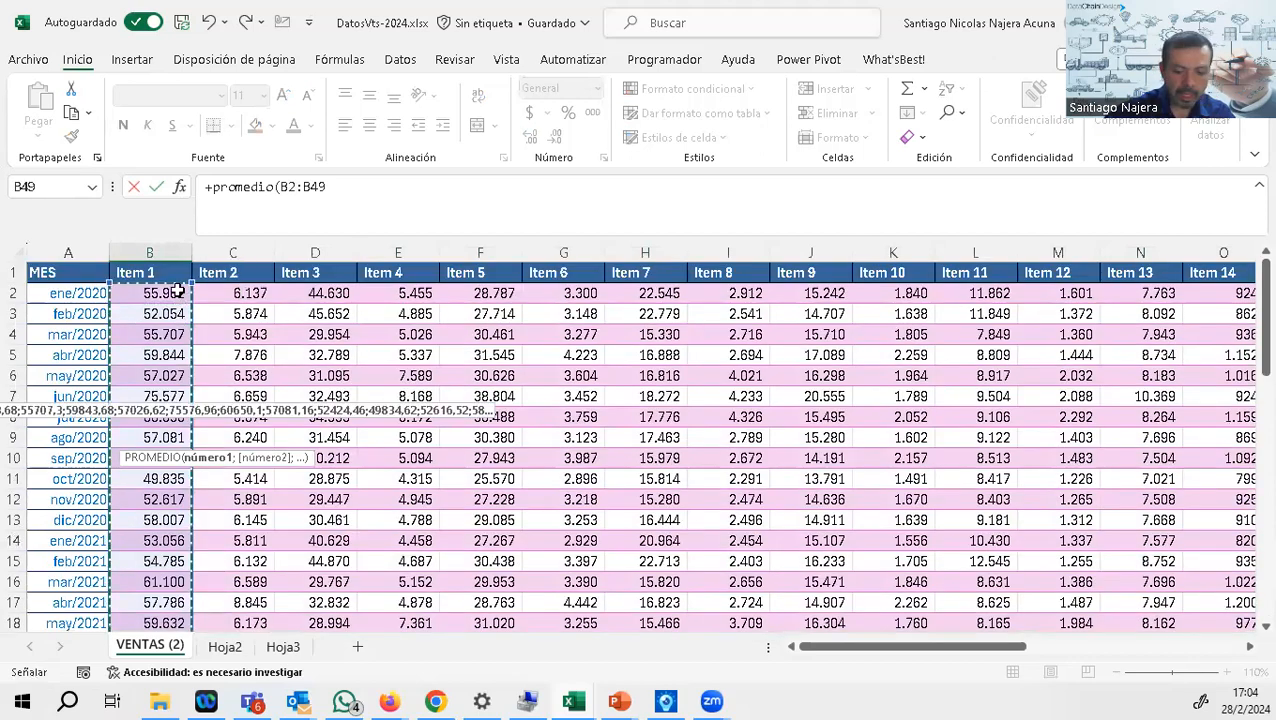
pyautogui.press('Return')
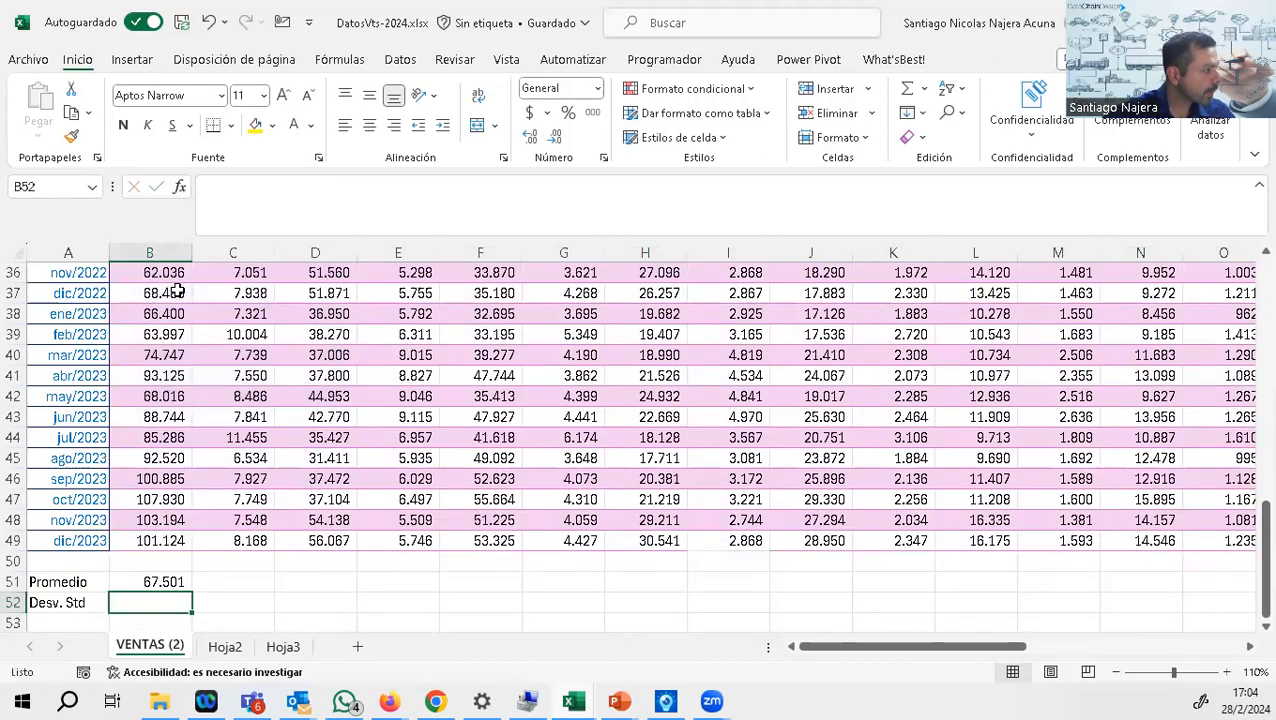
# Step: Calculate the sample standard deviation of Item 1's sales (B2:B49) in B52 with DESVEST.M
pyautogui.write('+desv')
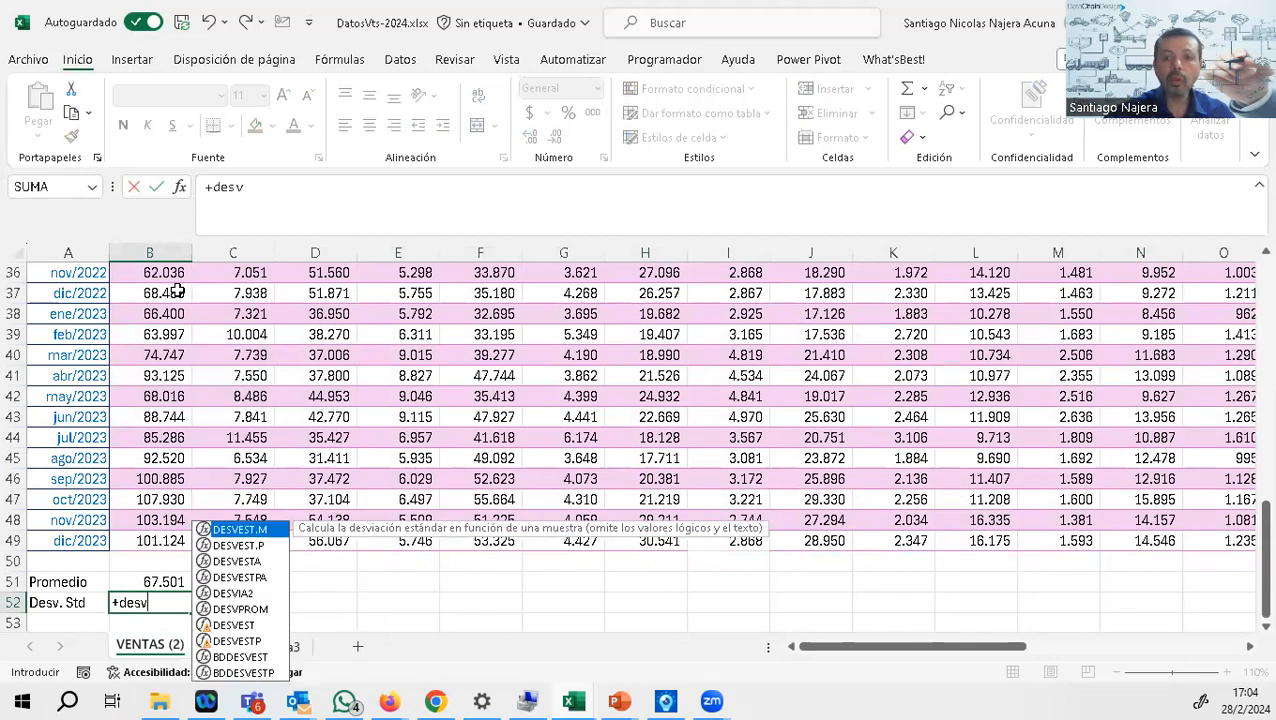
pyautogui.doubleClick(261, 529)
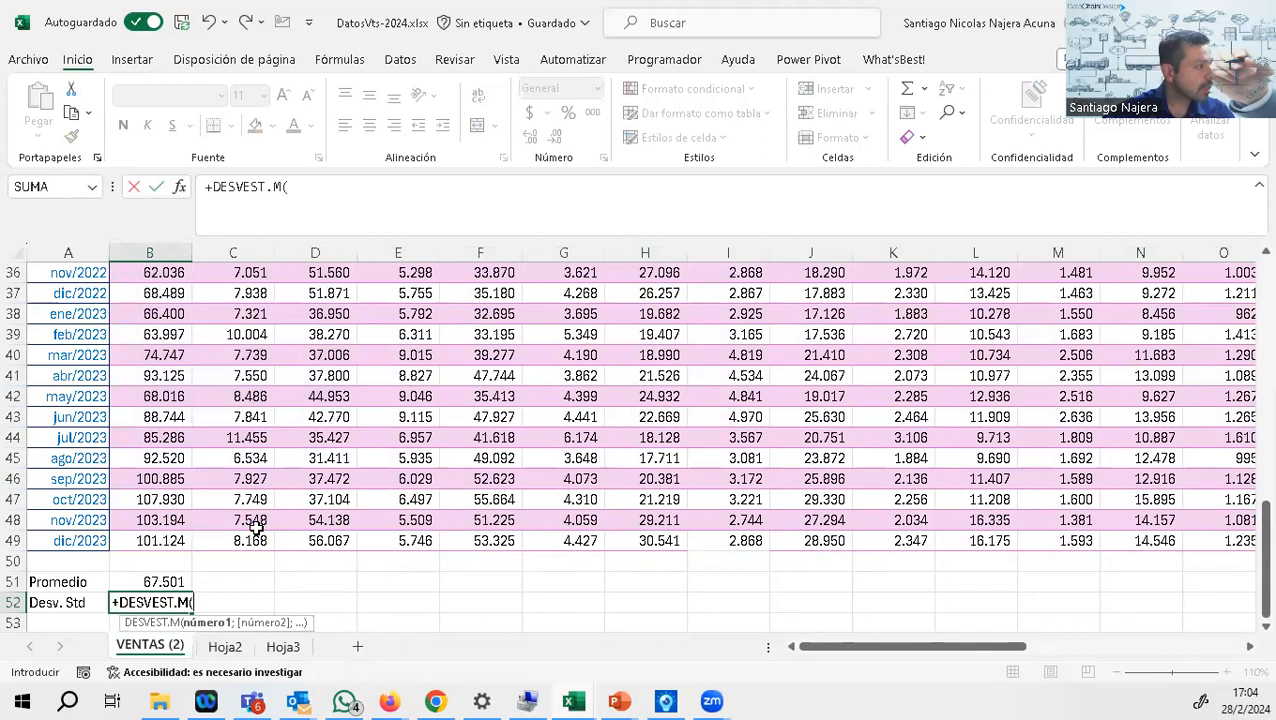
pyautogui.click(310, 199)
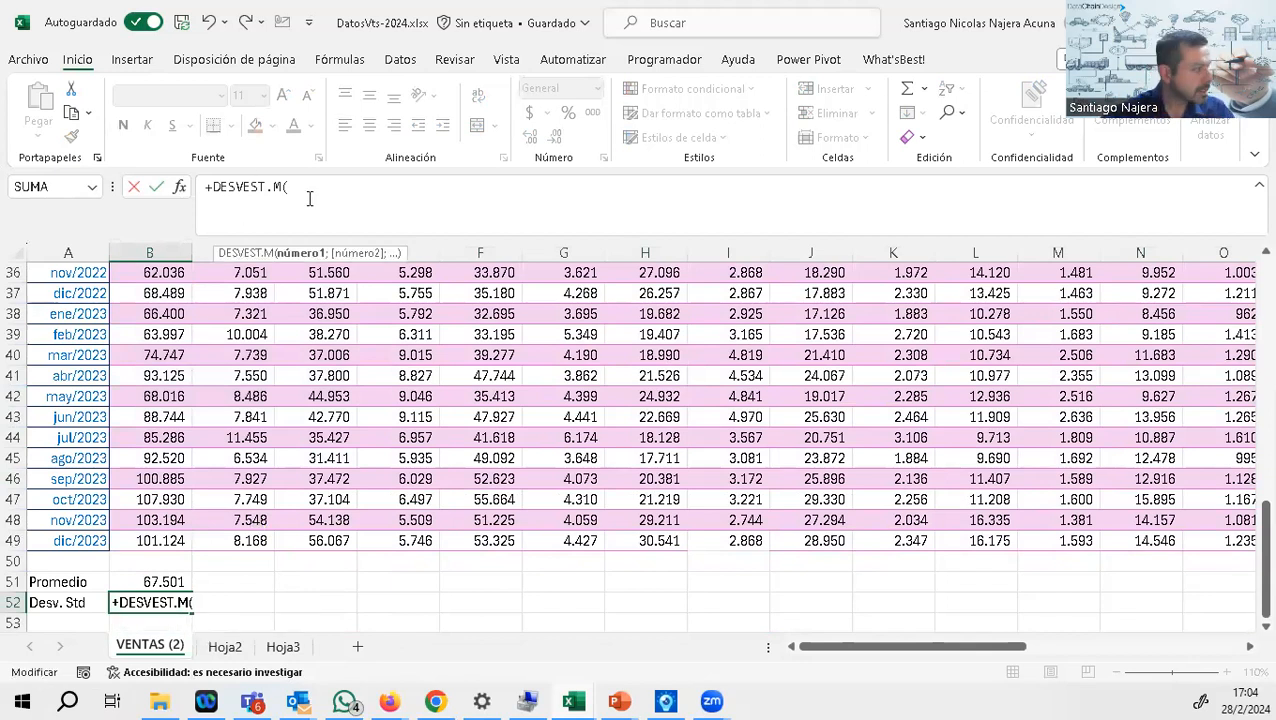
pyautogui.moveTo(148, 540); pyautogui.dragTo(158, 291)
pyautogui.write(')')
pyautogui.press('Return')
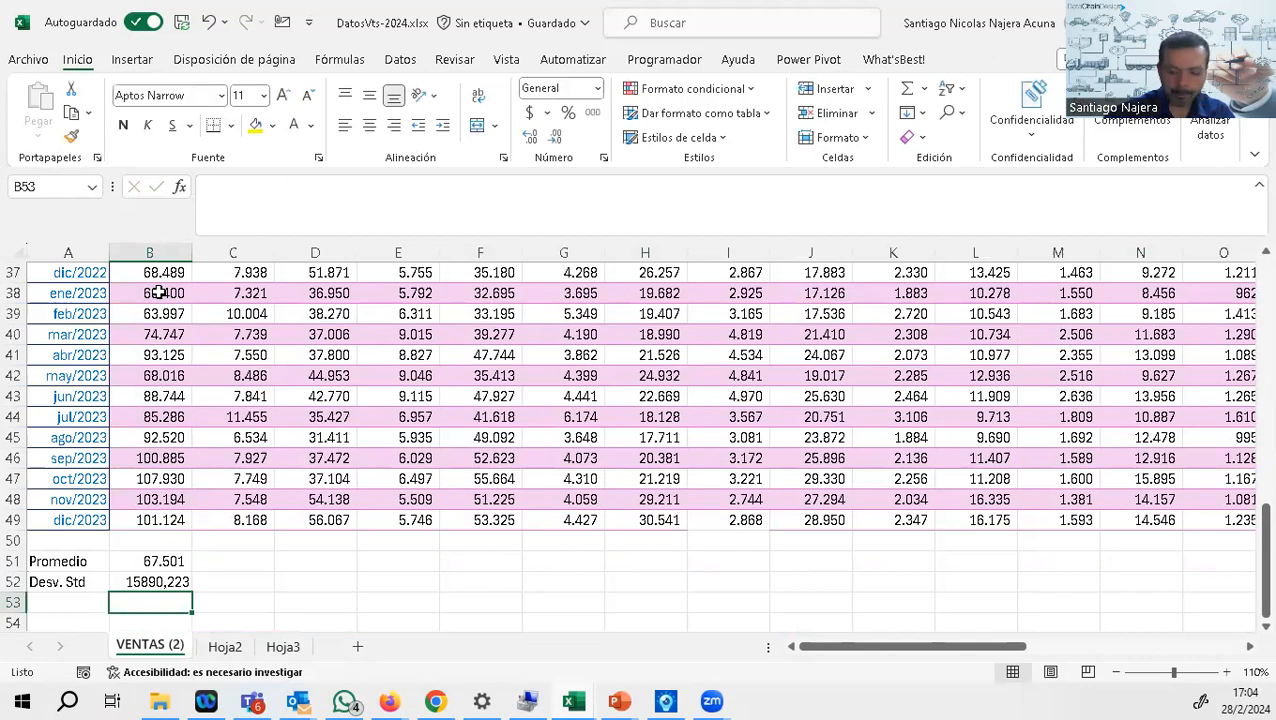
# Step: Compute Item 1's coefficient of variation in B53 as B52/B51 and format it as a percentage
pyautogui.write('+')
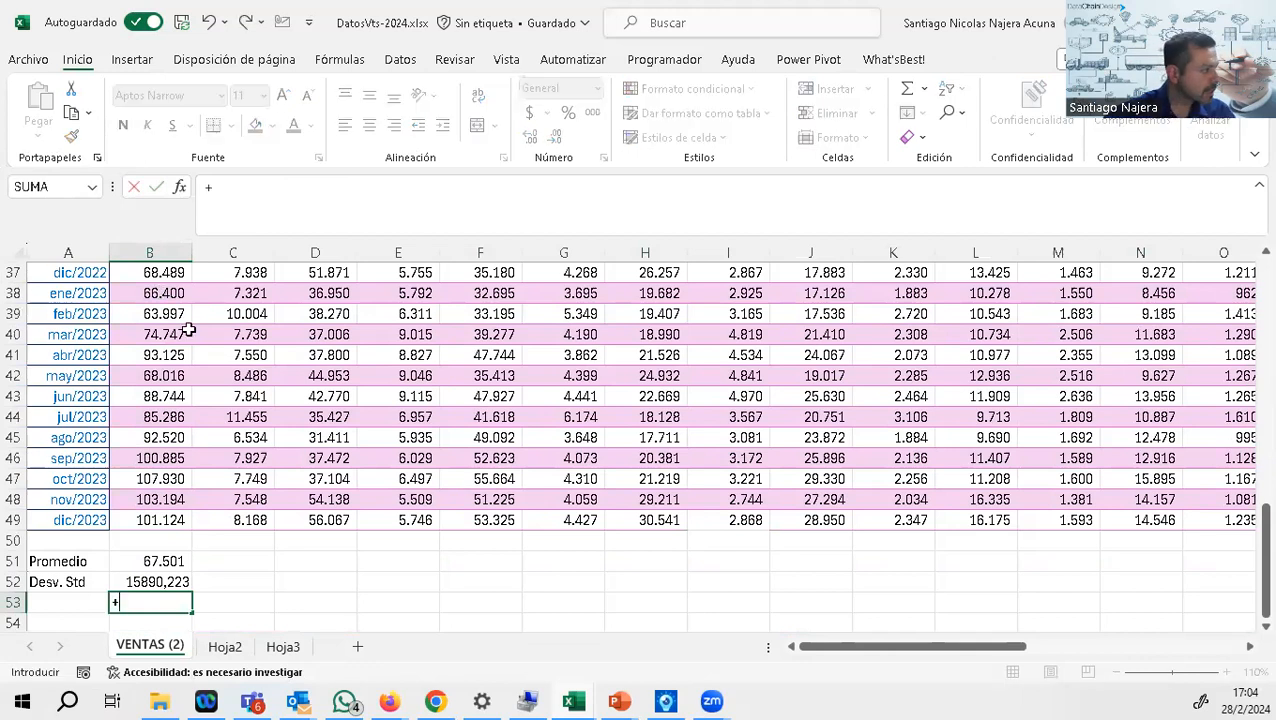
pyautogui.click(158, 582)
pyautogui.write('/')
pyautogui.click(155, 561)
pyautogui.press('Return')
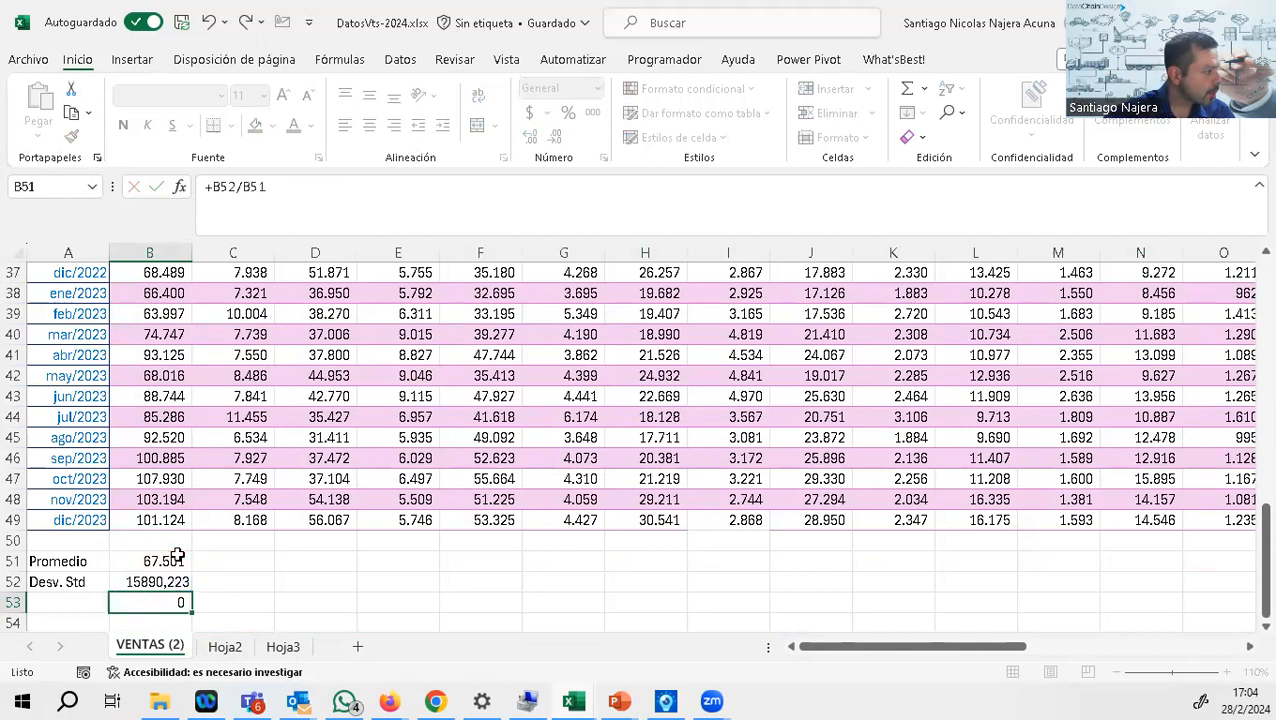
pyautogui.click(150, 579)
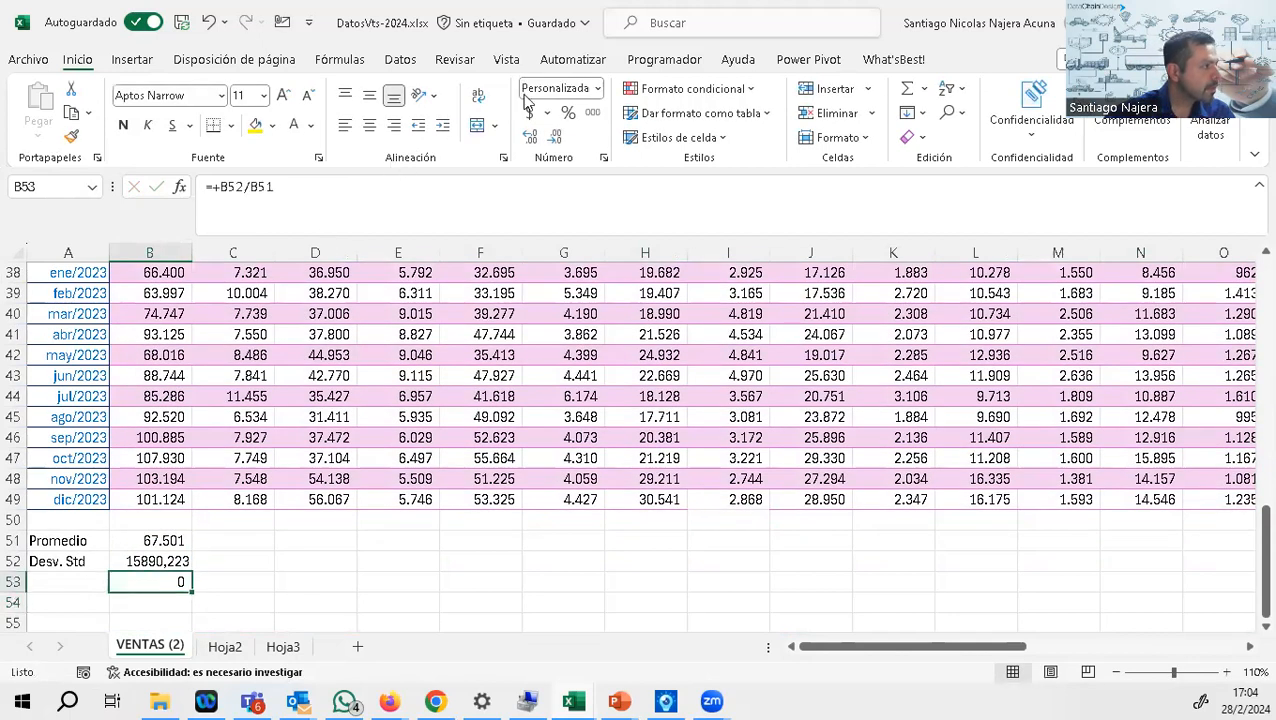
pyautogui.click(568, 112)
# Step: Label cell A53 as Coef. Var
pyautogui.click(85, 582)
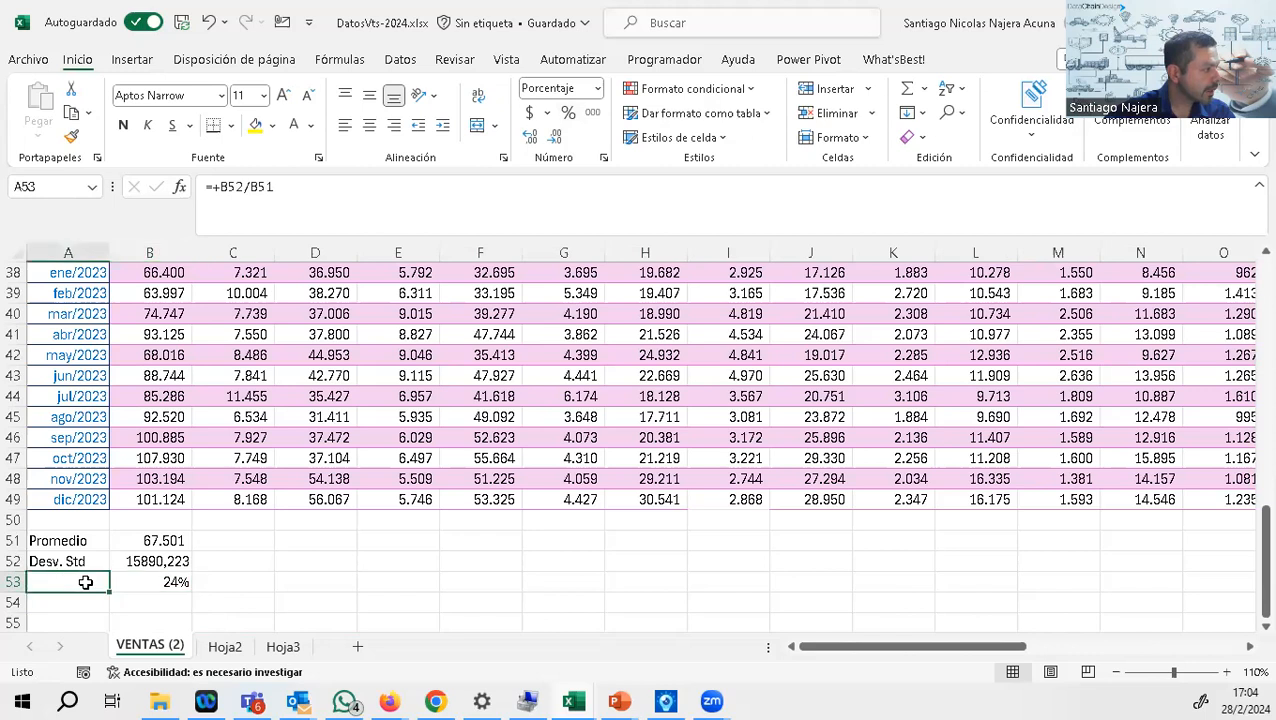
pyautogui.write('Coe')
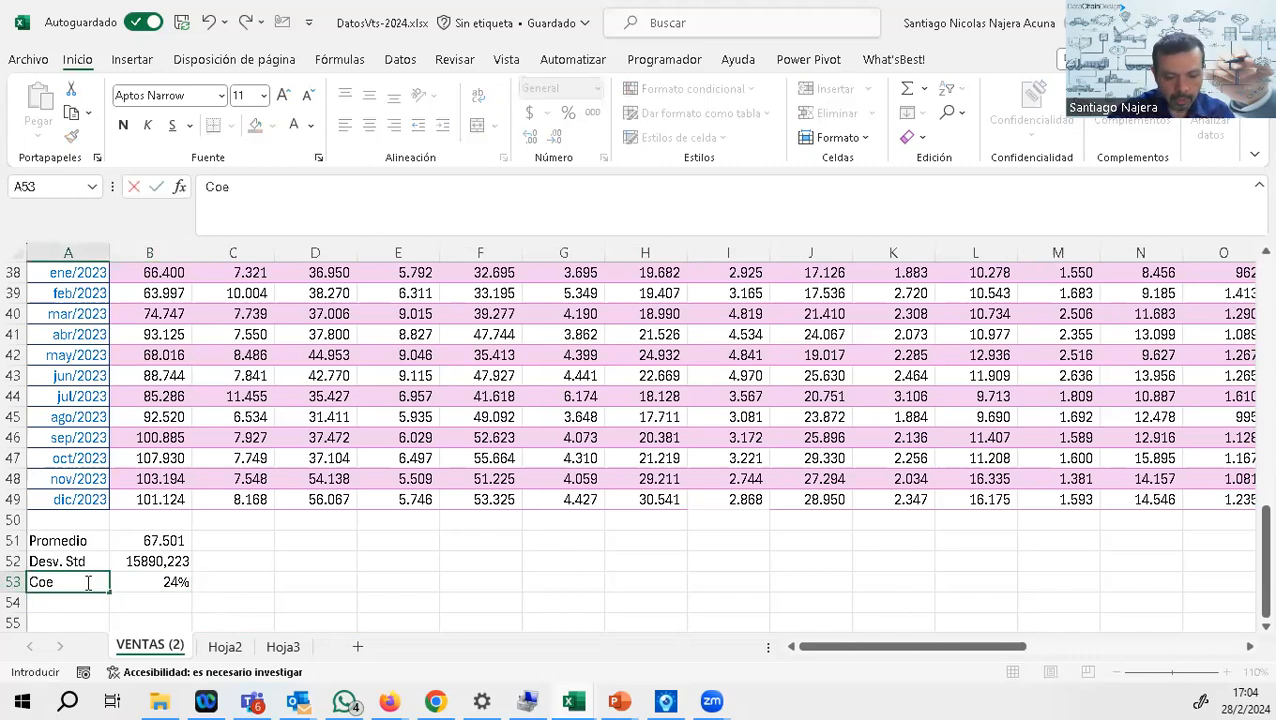
pyautogui.write('f. Var')
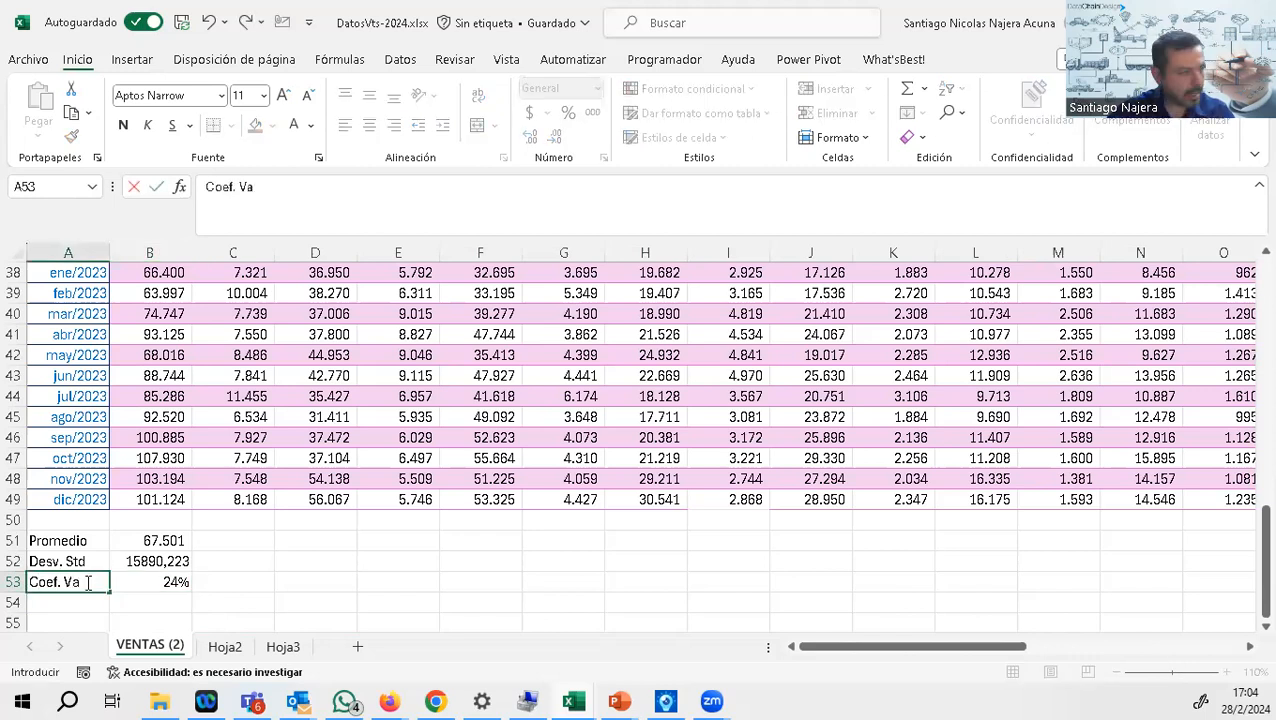
pyautogui.press('Return')
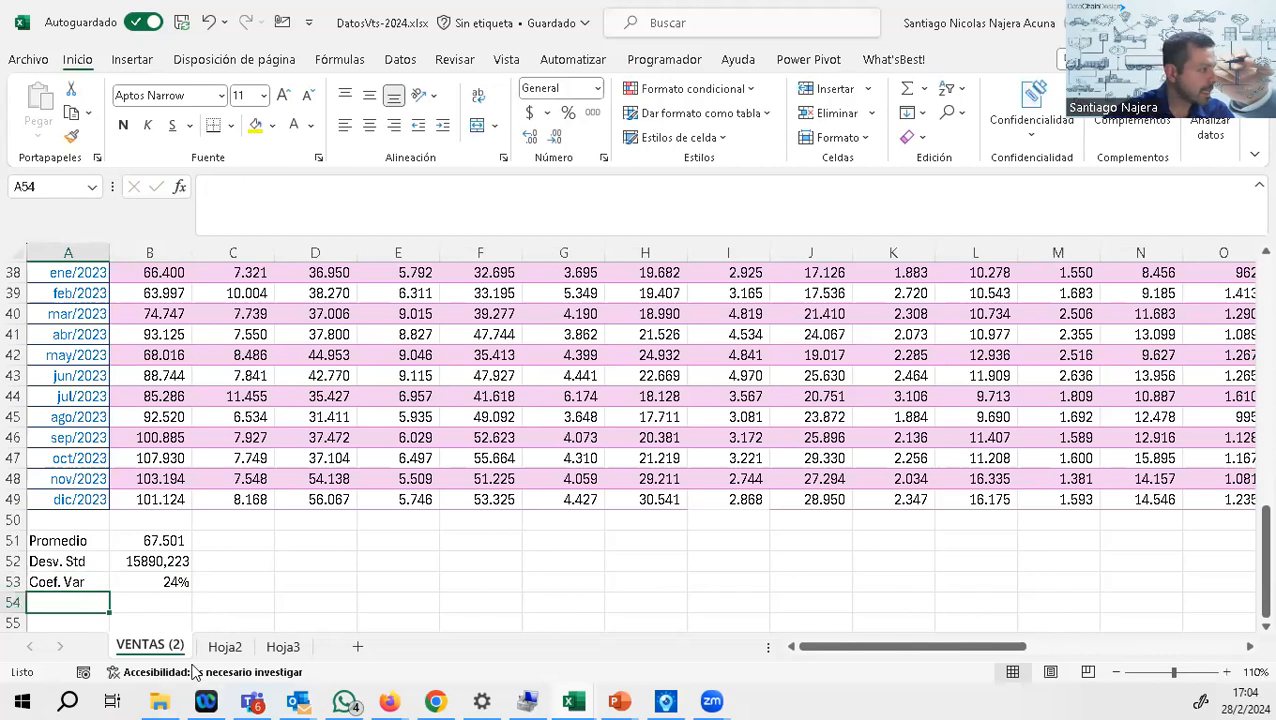
# Step: Format the average and standard deviation in B51:B52 with a thousands separator and no decimals
pyautogui.click(148, 545)
pyautogui.moveTo(148, 545); pyautogui.dragTo(148, 561)
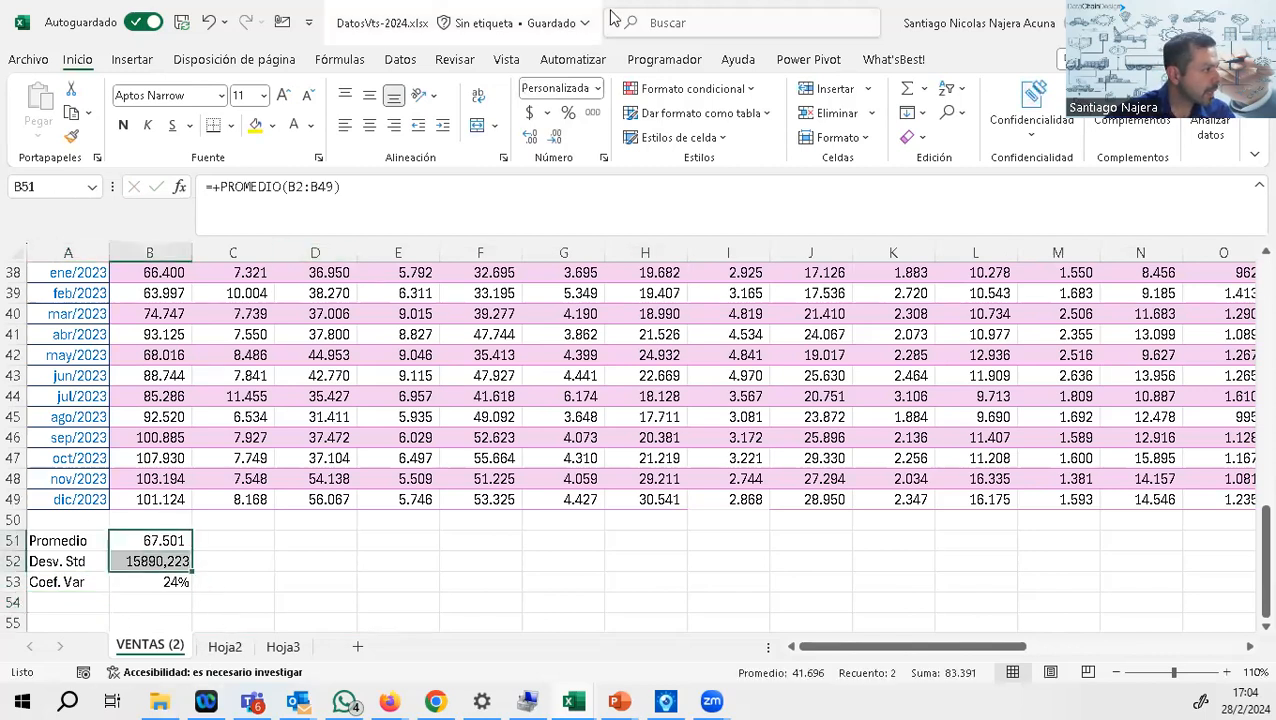
pyautogui.click(592, 113)
pyautogui.click(556, 138)
pyautogui.click(556, 138)
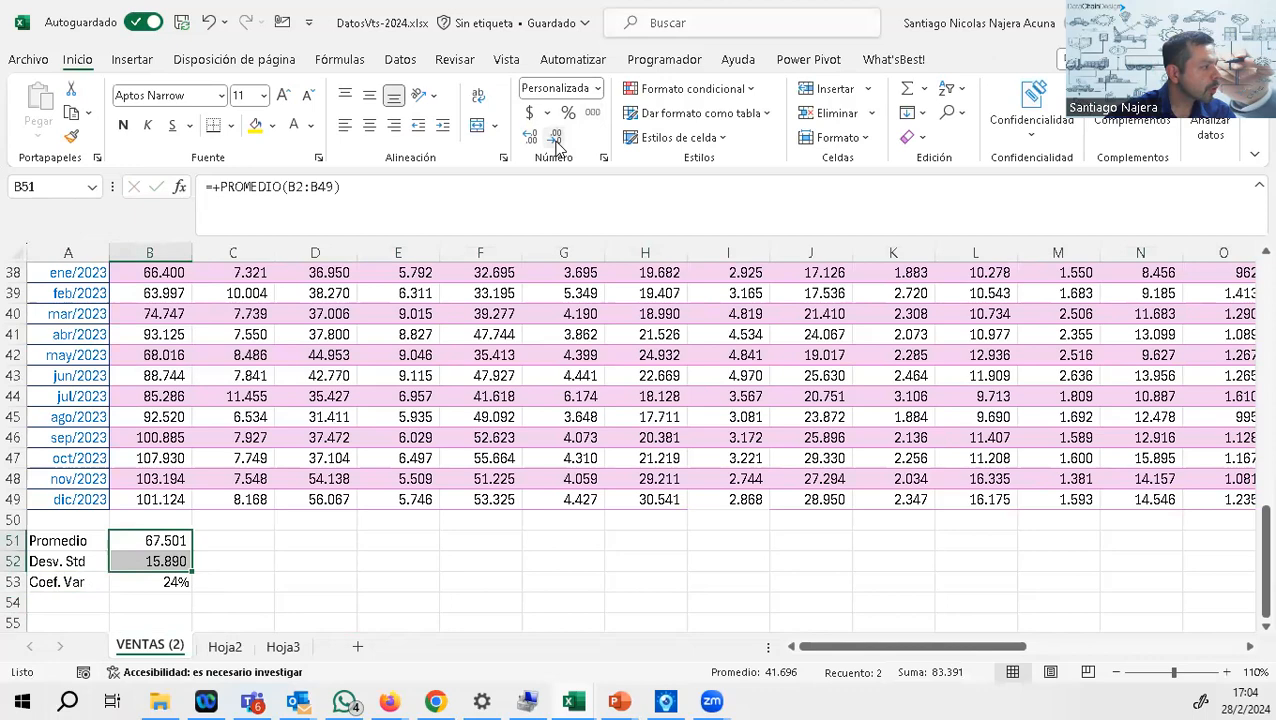
# Step: Copy the average, deviation and variation formulas in B51:B53 across all items through column AA
pyautogui.click(289, 538)
pyautogui.moveTo(177, 540); pyautogui.dragTo(764, 539)
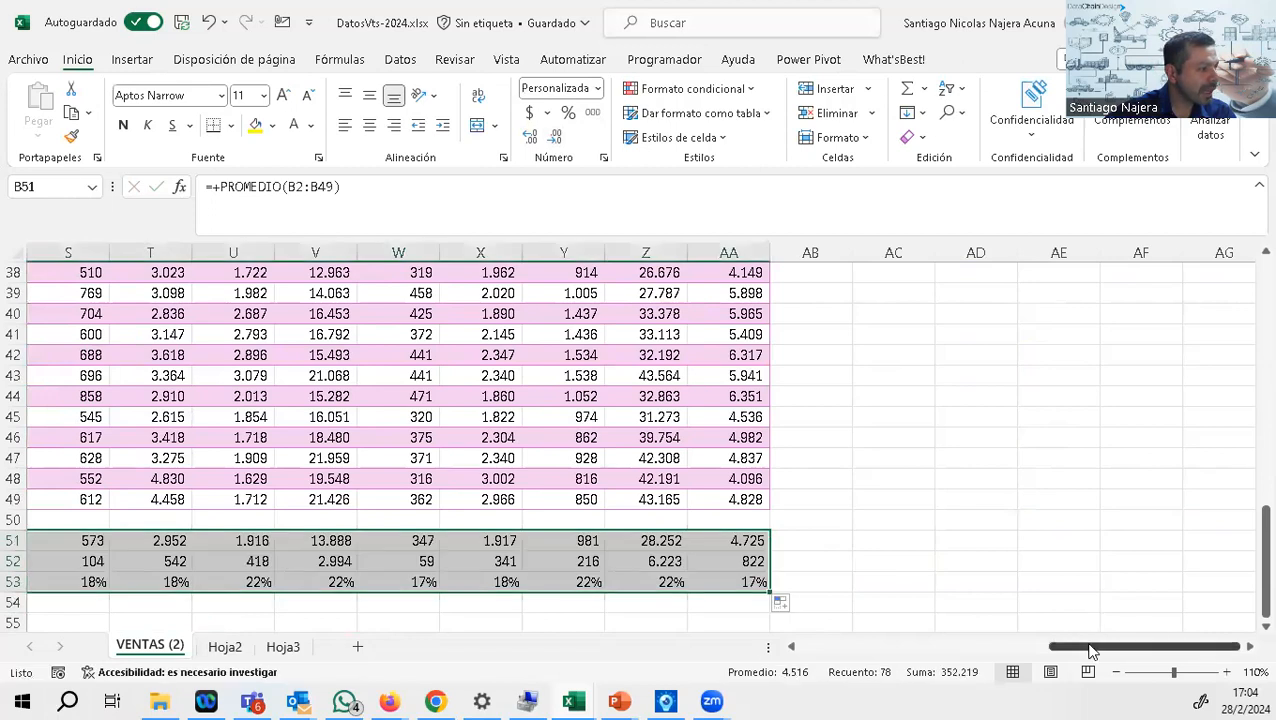
pyautogui.moveTo(1088, 647); pyautogui.dragTo(718, 662)
pyautogui.click(737, 581)
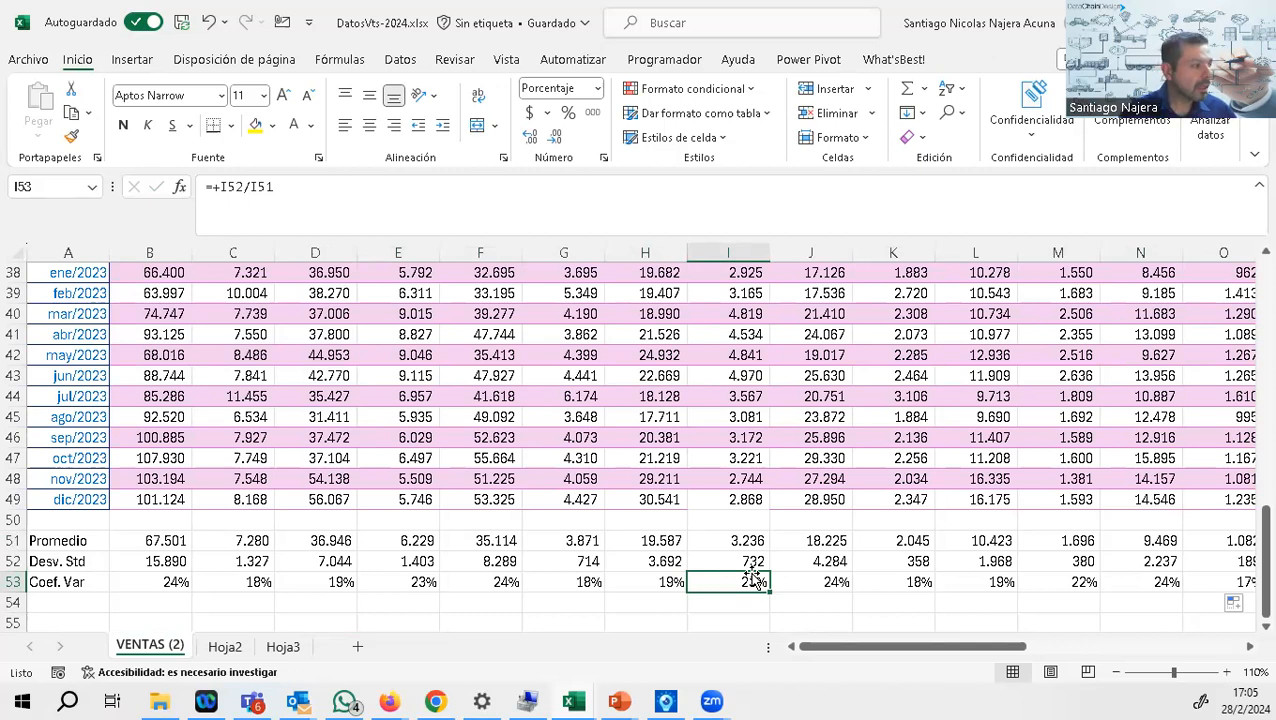
# Step: Find the highest coefficient of variation in B55 with a MAX formula over B53:AA53
pyautogui.click(123, 602)
pyautogui.scroll(-1, 123, 605)
pyautogui.click(142, 561)
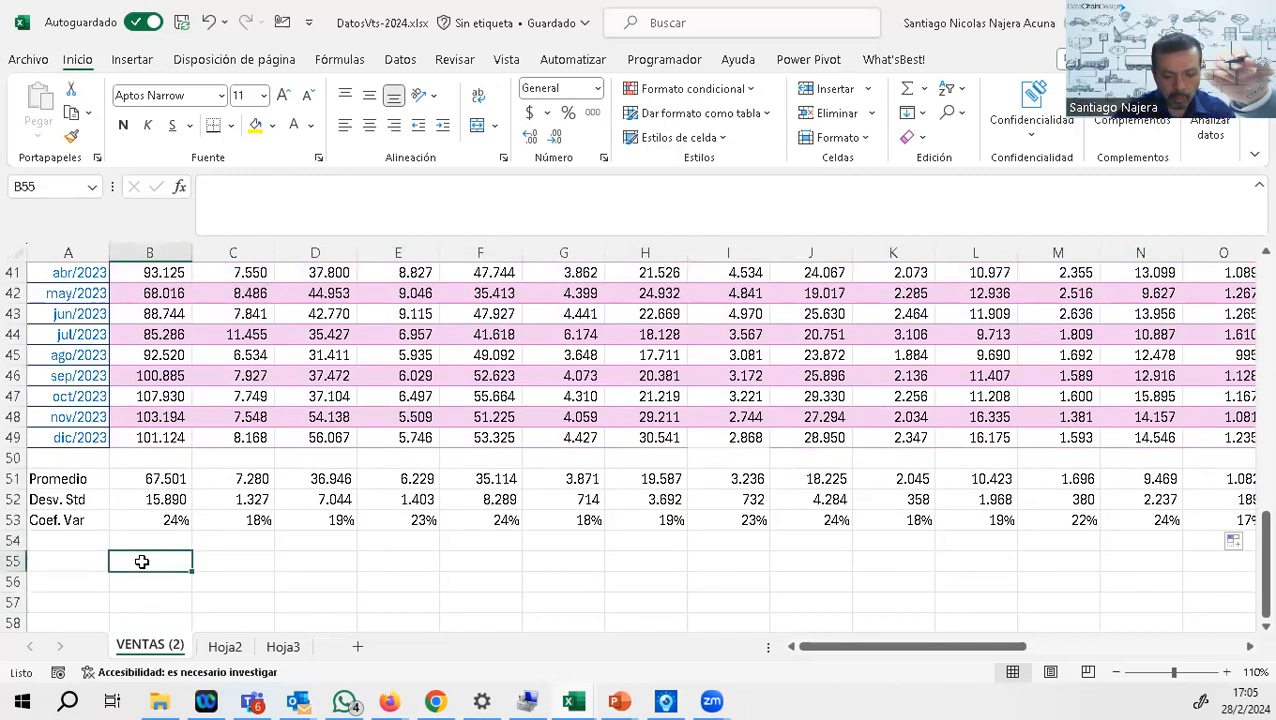
pyautogui.write('Ma')
pyautogui.press('BackSpace')
pyautogui.press('BackSpace')
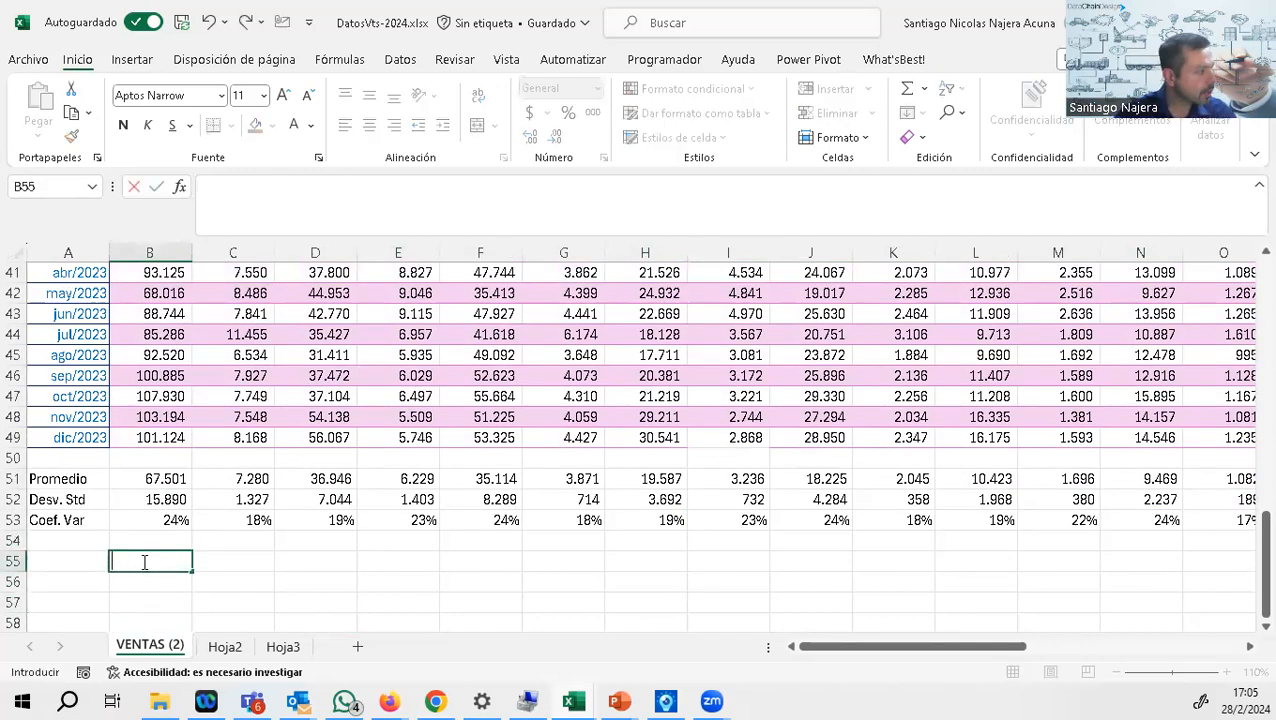
pyautogui.write('+max')
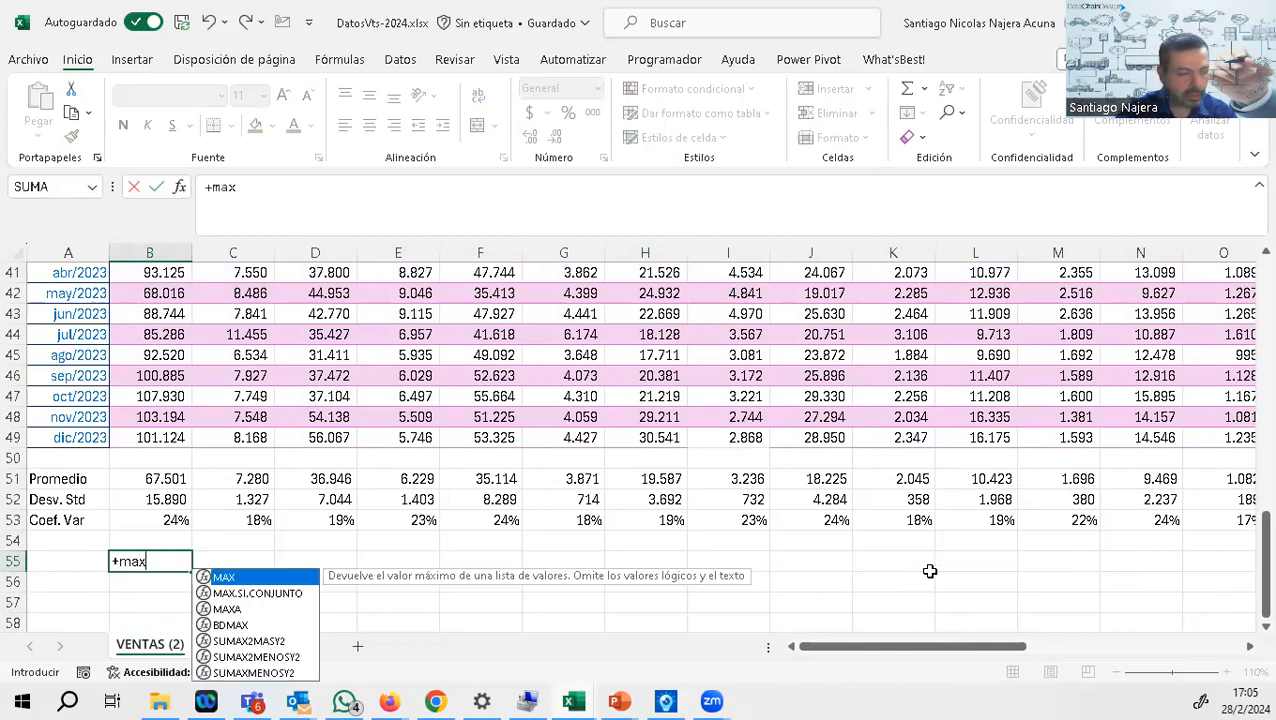
pyautogui.write('(')
pyautogui.click(138, 520)
pyautogui.moveTo(150, 479); pyautogui.dragTo(1068, 521)
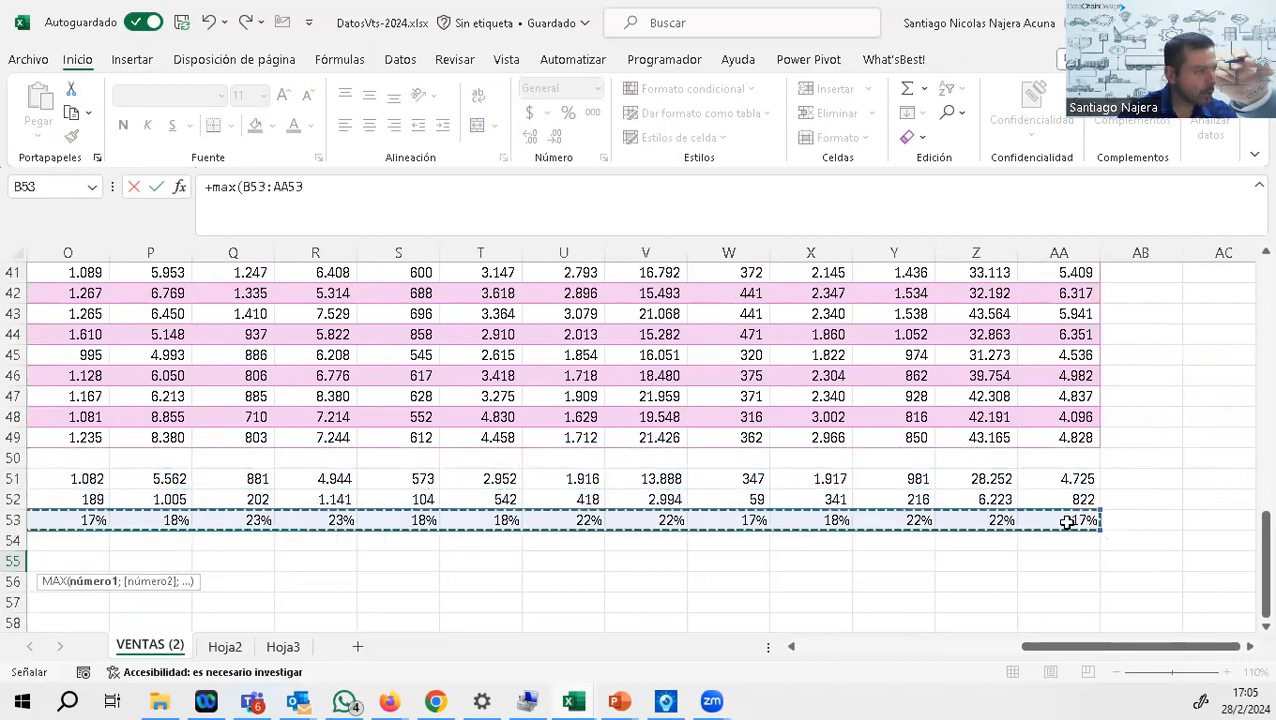
pyautogui.press('Return')
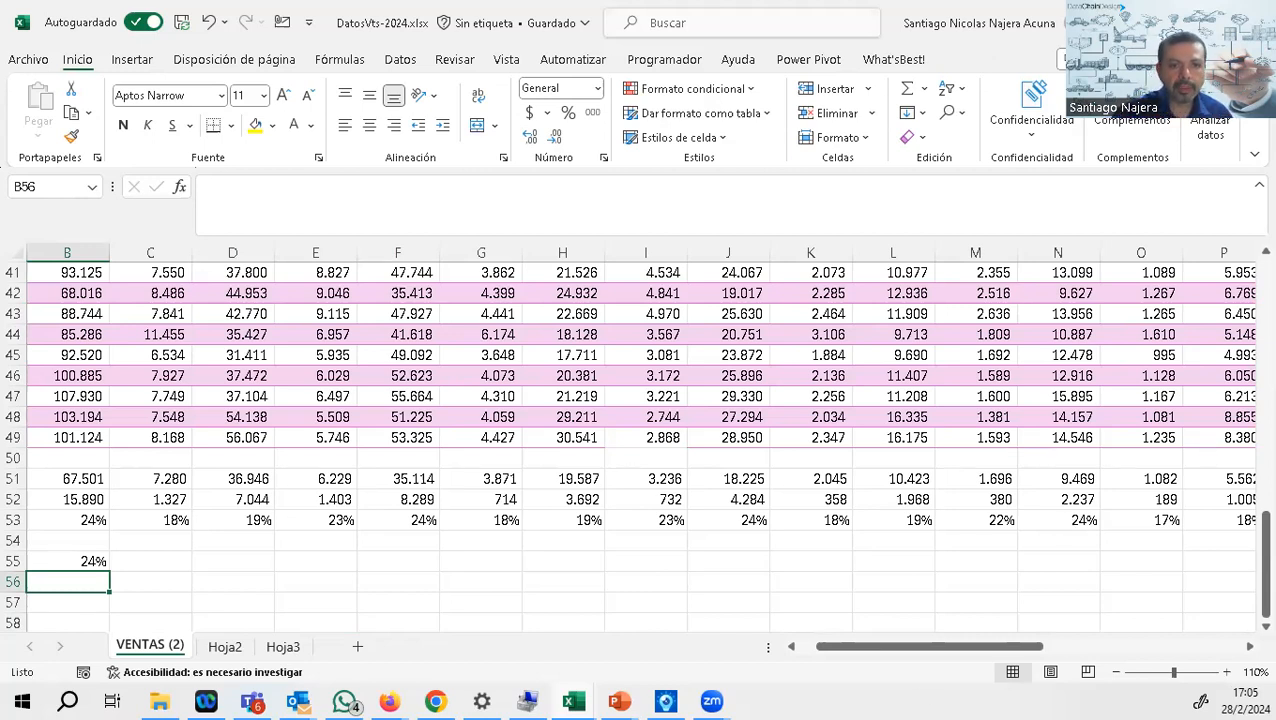
# Step: Advance the PowerPoint slide show from the ABC XYZ slide to the quartiles slide, and return to the Excel workbook
pyautogui.hotkey('alt', 'Tab')
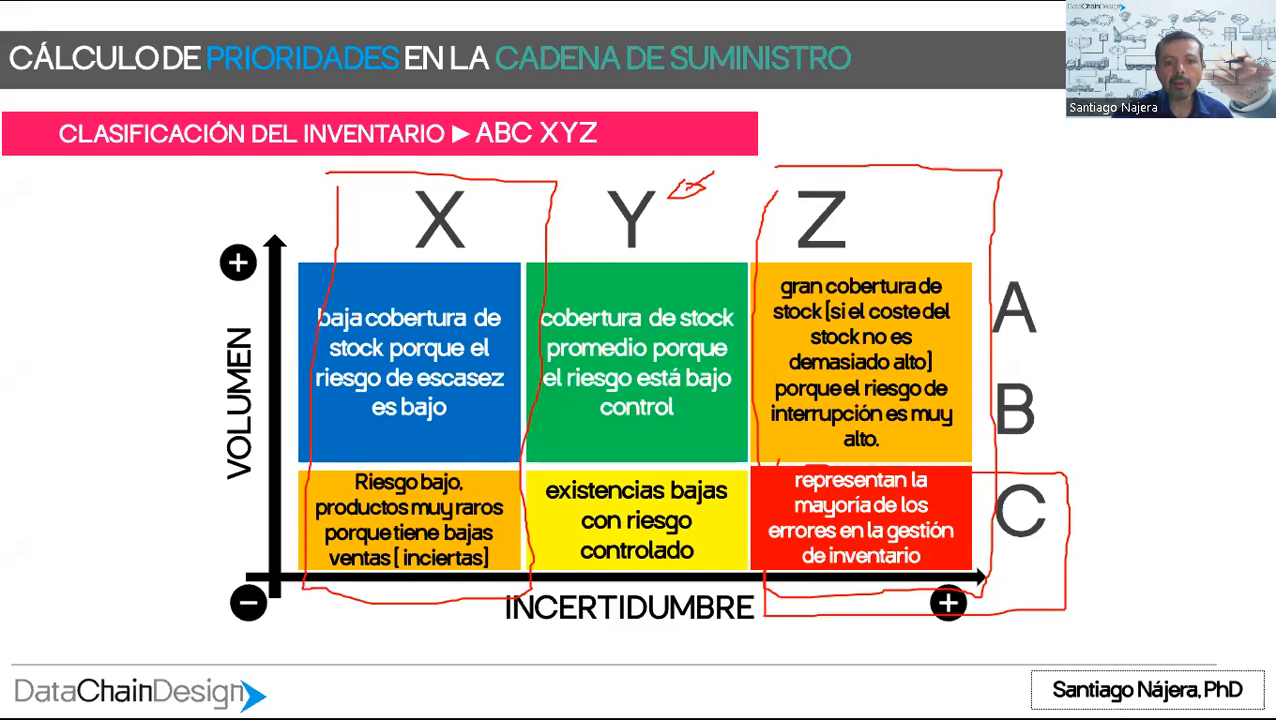
pyautogui.press('Right')
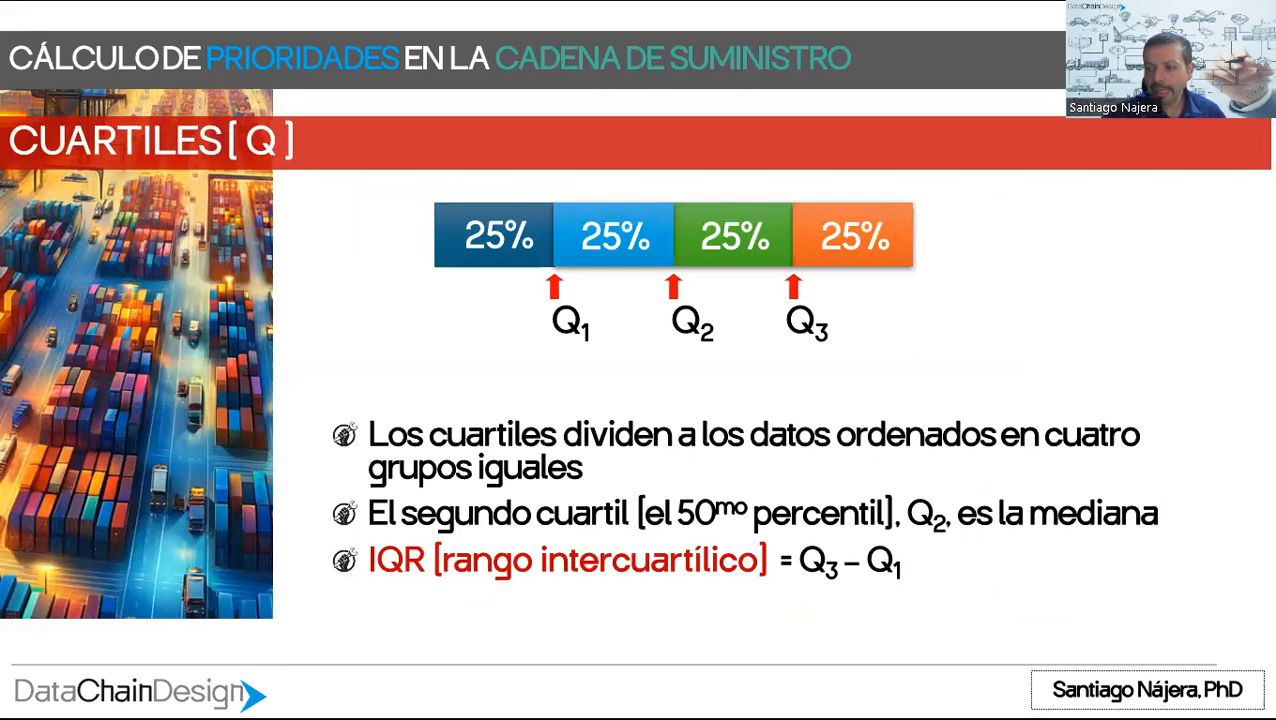
pyautogui.hotkey('alt', 'Tab')
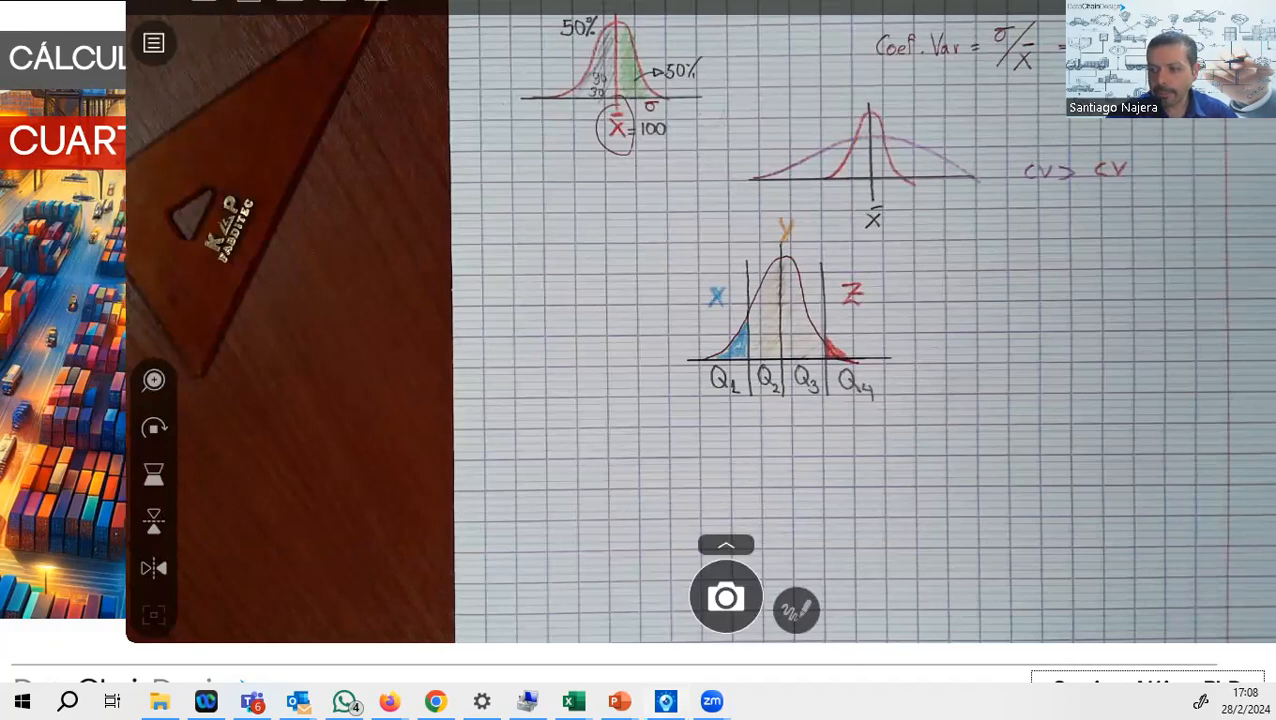
pyautogui.hotkey('alt', 'Tab')
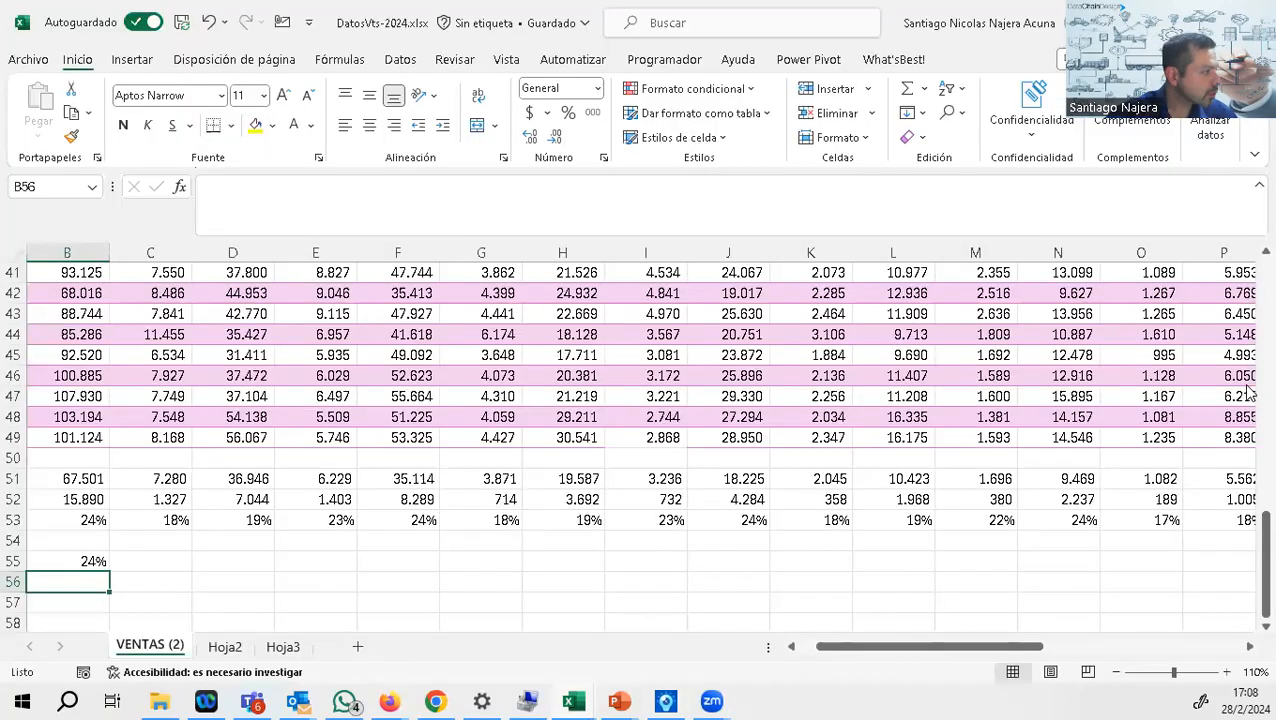
# Step: Delete the maximum formula from cell B55
pyautogui.moveTo(80, 557); pyautogui.dragTo(8, 524)
pyautogui.click(153, 561)
pyautogui.press('Delete')
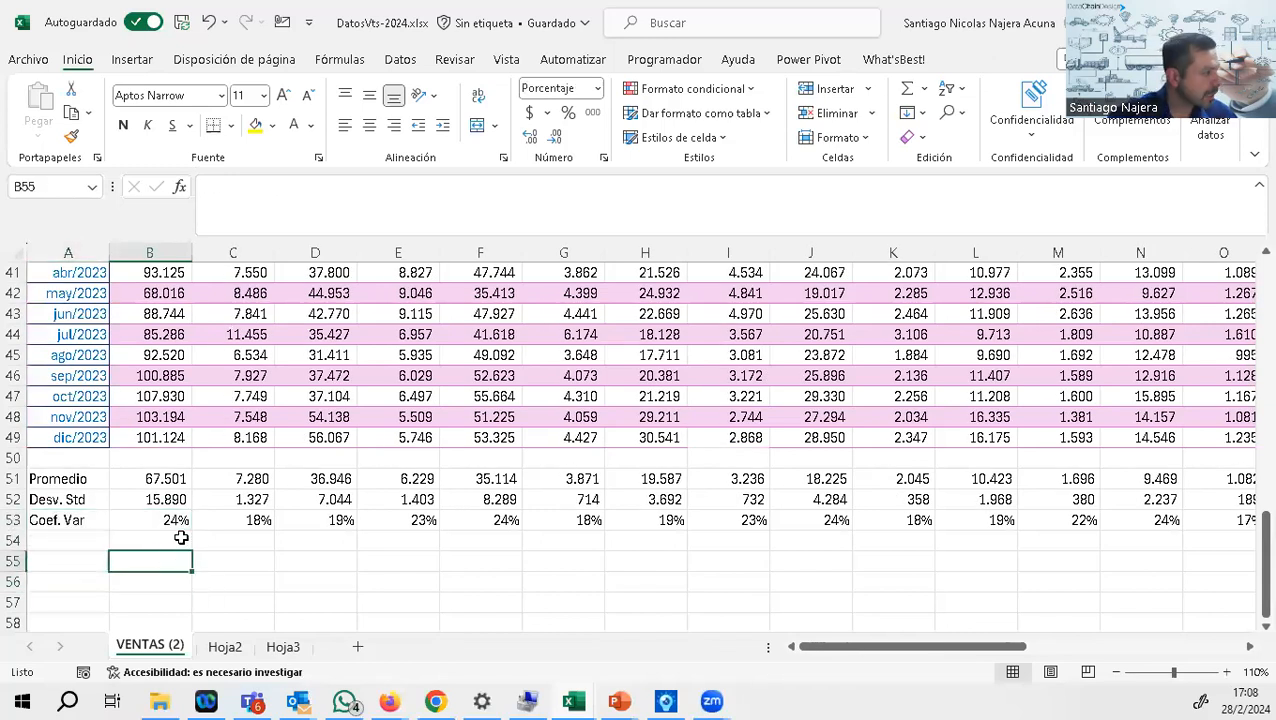
# Step: Insert a blank row above the Coef. Var row at row 53
pyautogui.moveTo(913, 651); pyautogui.dragTo(8, 382)
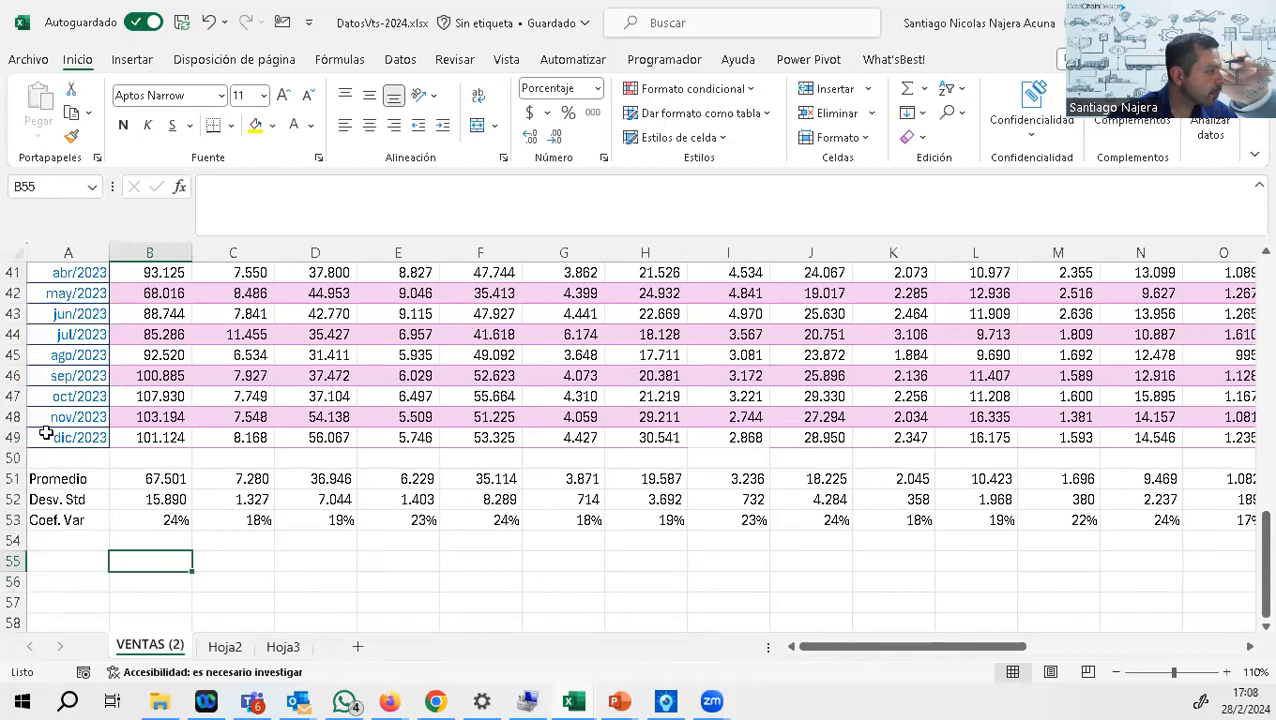
pyautogui.click(13, 520)
pyautogui.rightClick(13, 520)
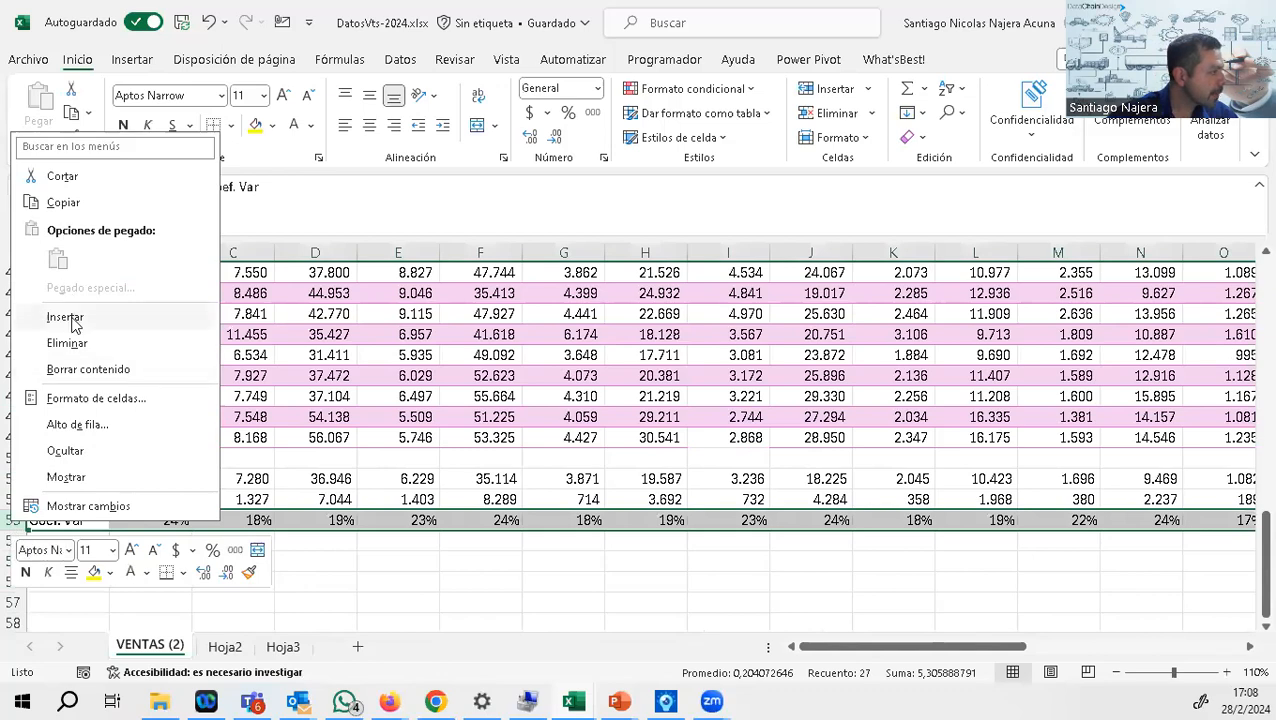
pyautogui.press('Escape')
# Step: Copy the item header row 1 into blank row 53 and clear the MES label from A53
pyautogui.scroll(7, 90, 495)
pyautogui.scroll(6, 90, 495)
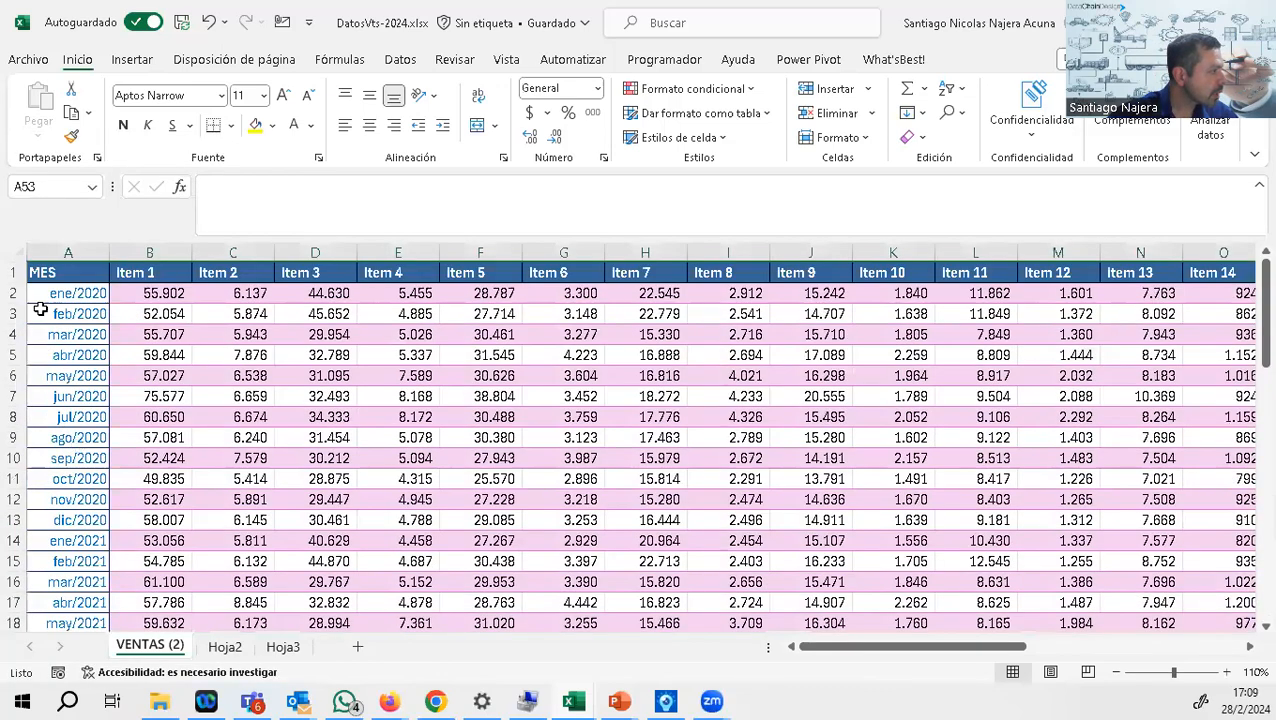
pyautogui.click(14, 272)
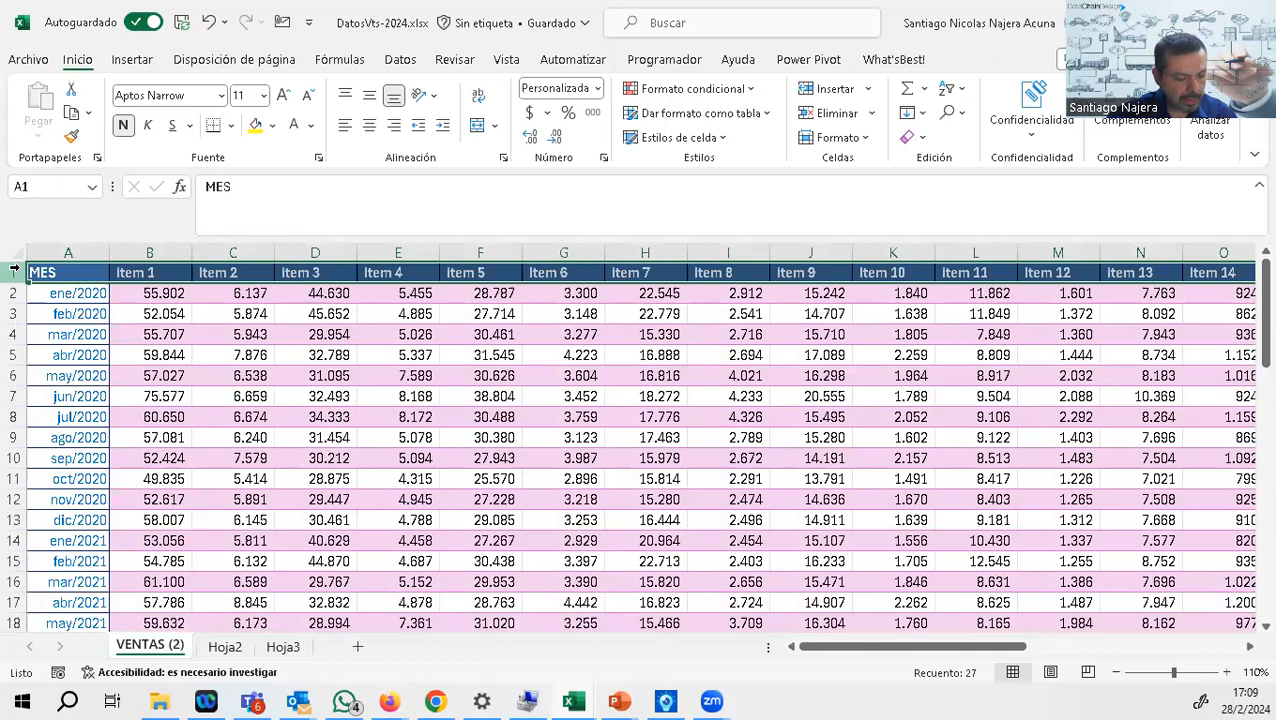
pyautogui.hotkey('ctrl', 'c')
pyautogui.scroll(-19, 40, 373)
pyautogui.scroll(2, 40, 373)
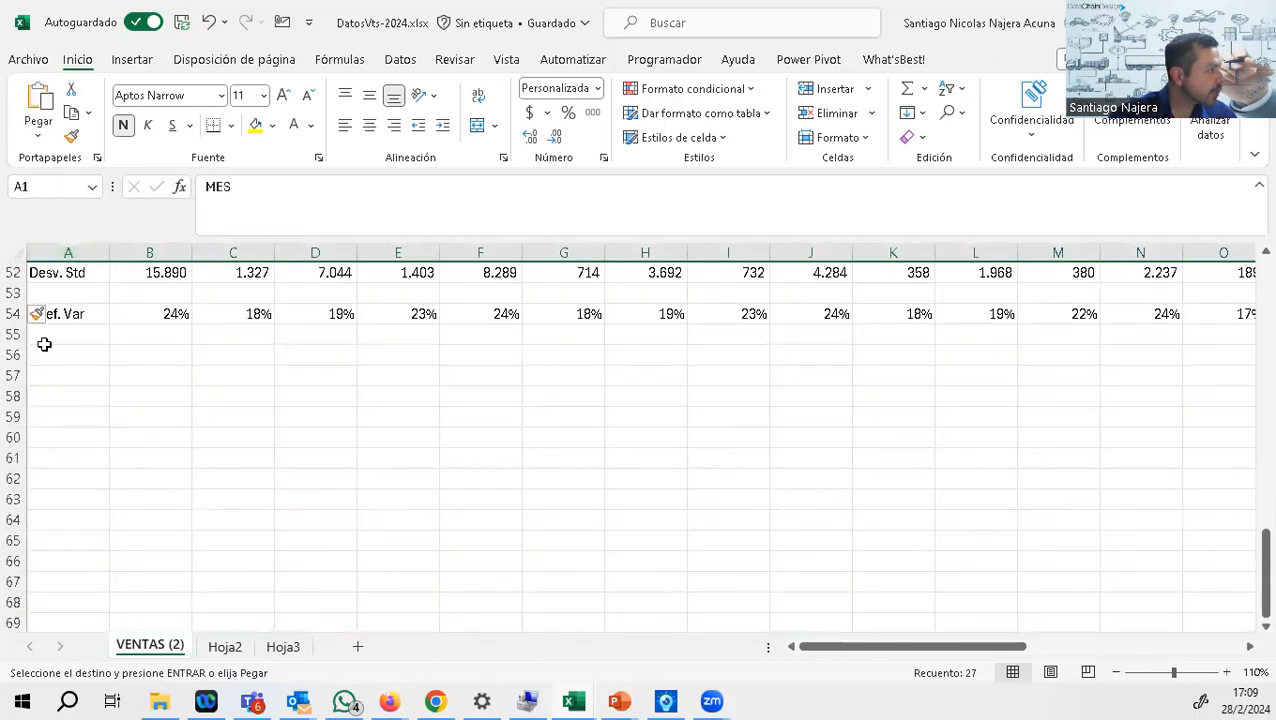
pyautogui.scroll(1, 44, 344)
pyautogui.click(14, 354)
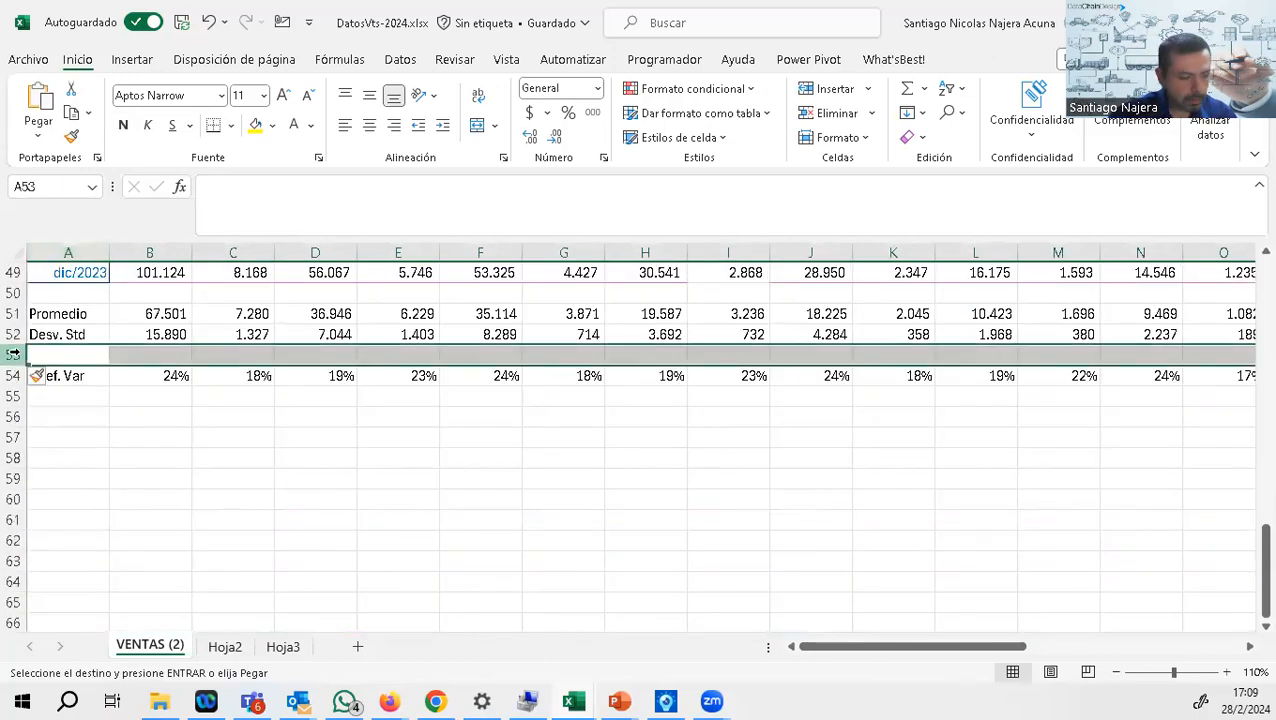
pyautogui.hotkey('ctrl', 'v')
pyautogui.press('Delete')
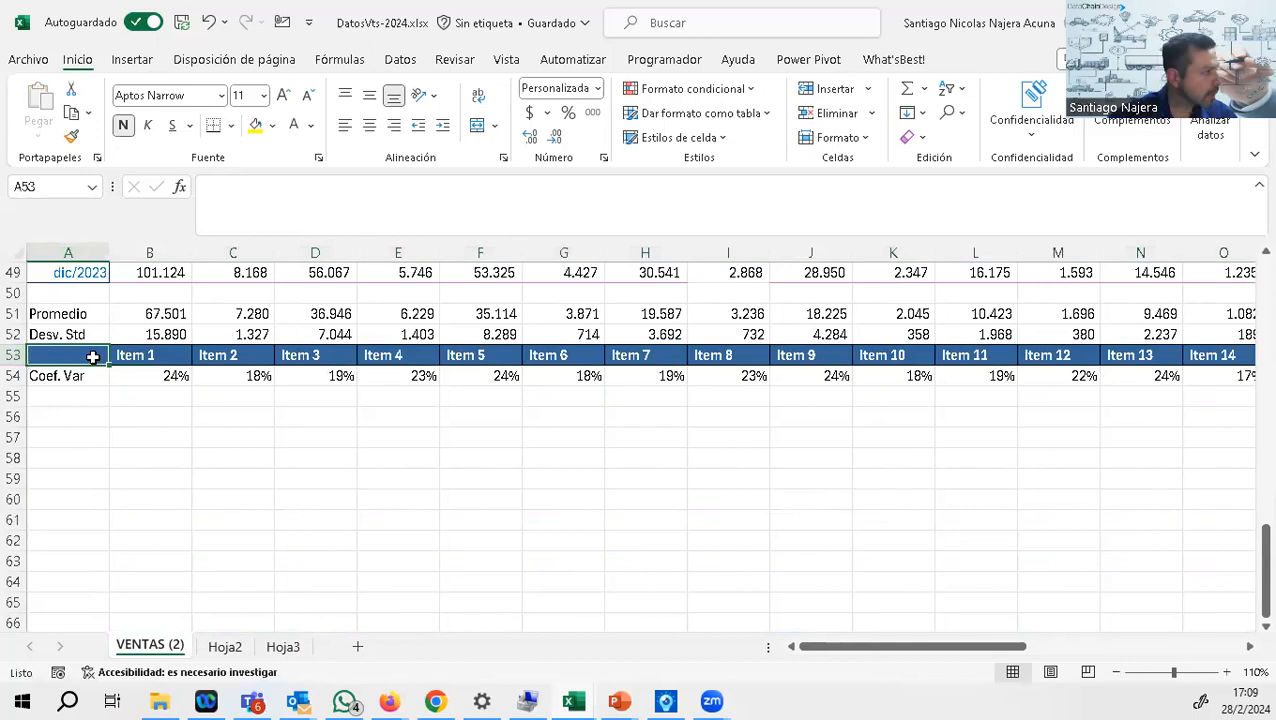
# Step: Transpose the item names and variation coefficients in A53:AA54 into a vertical list starting at A58 with the TRANSPONER function
pyautogui.click(63, 455)
pyautogui.write('Transponer(')
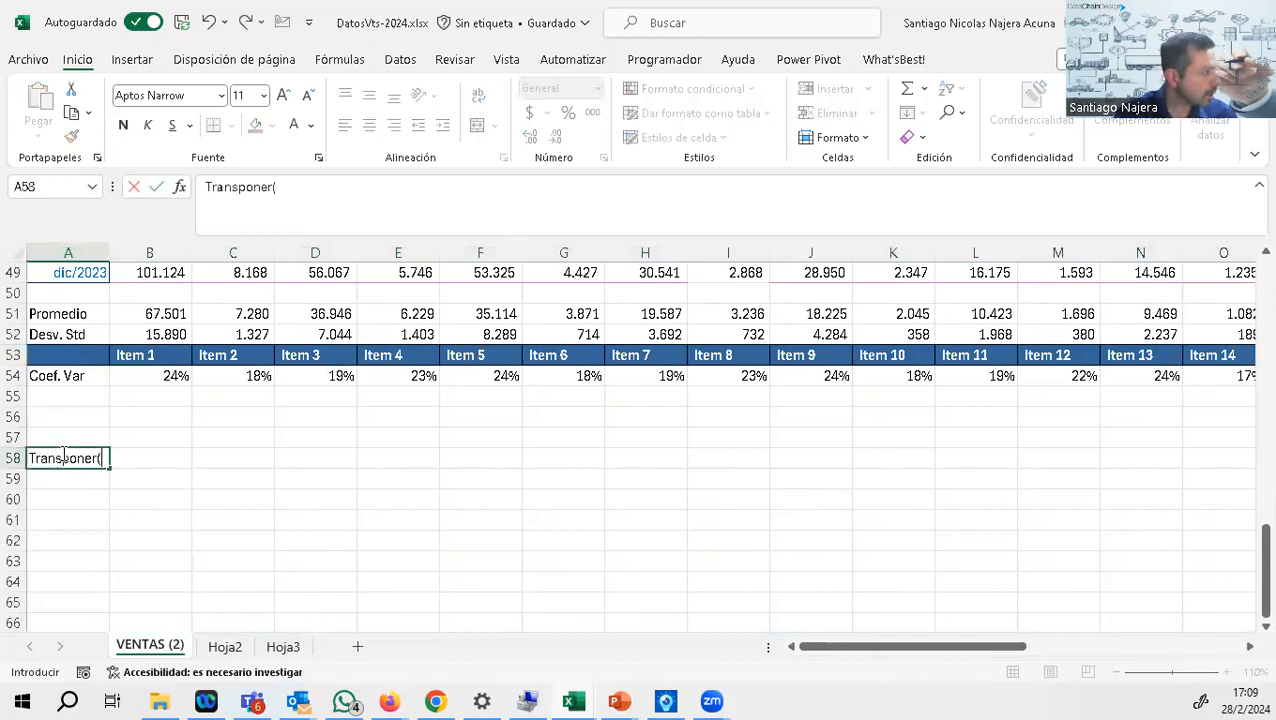
pyautogui.press('BackSpace')
pyautogui.press('BackSpace')
pyautogui.press('BackSpace')
pyautogui.press('BackSpace')
pyautogui.press('BackSpace')
pyautogui.press('BackSpace')
pyautogui.press('BackSpace')
pyautogui.press('BackSpace')
pyautogui.press('BackSpace')
pyautogui.write('+')
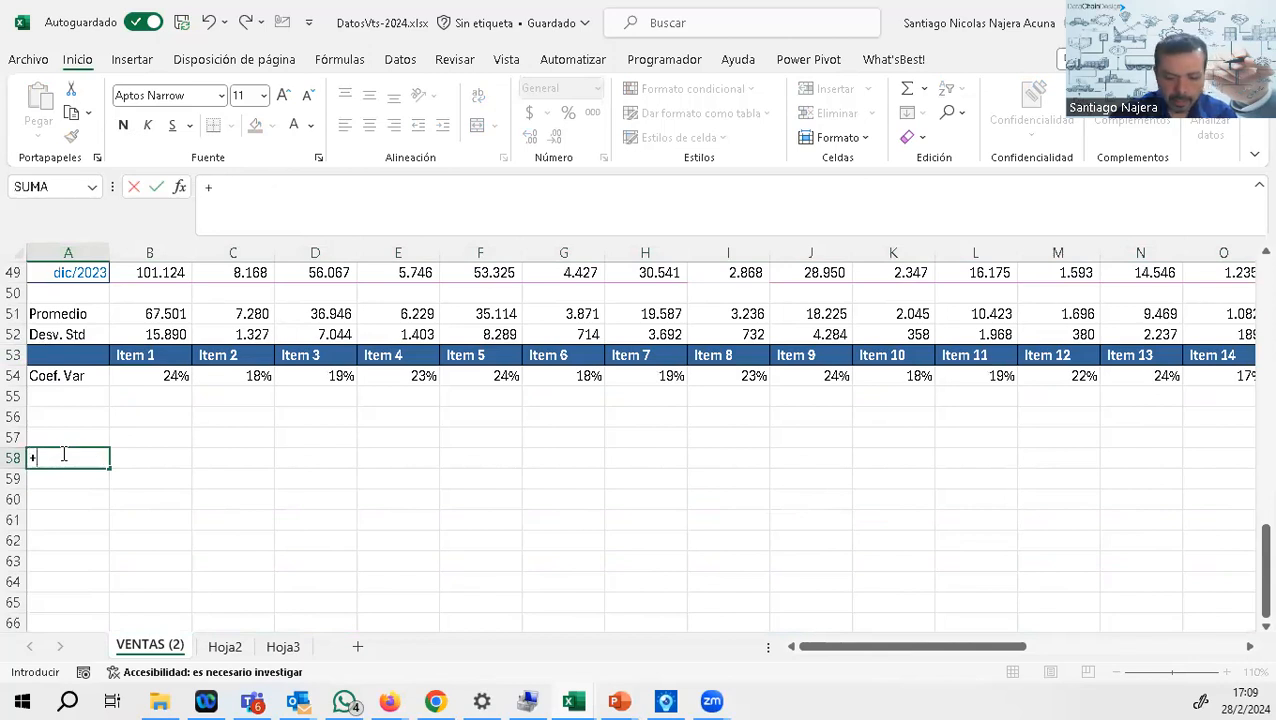
pyautogui.write('transponer(')
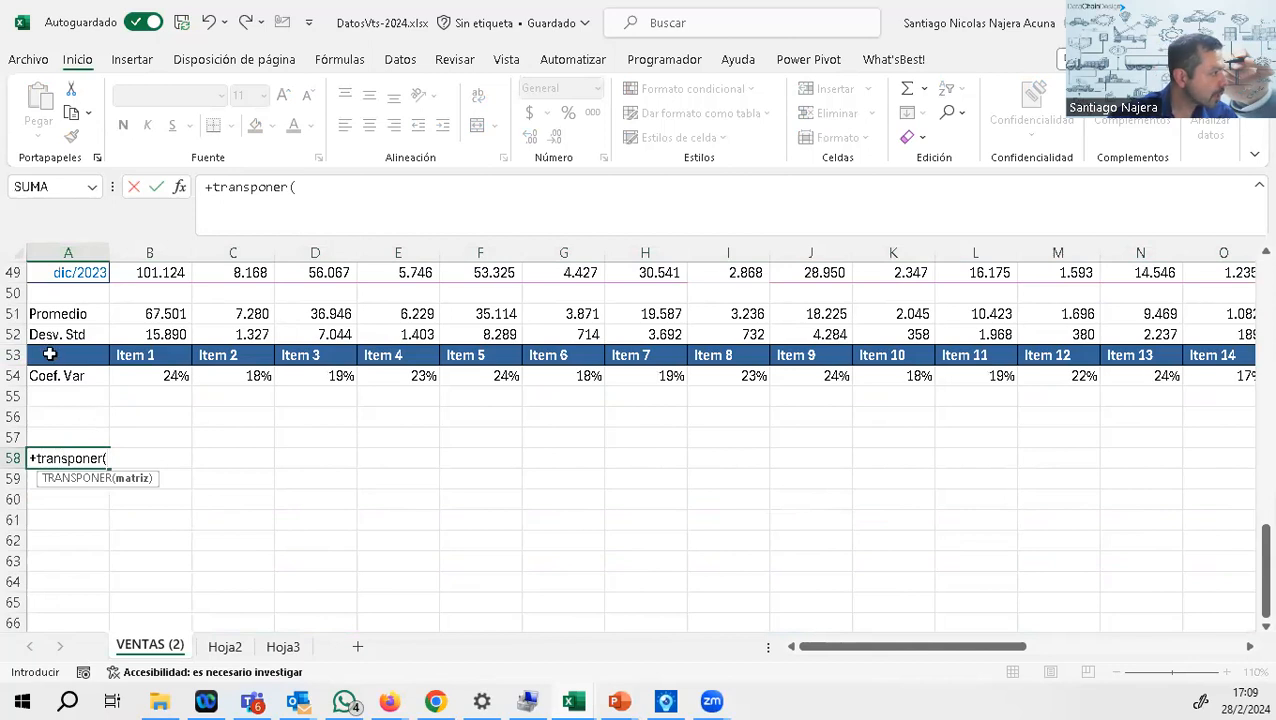
pyautogui.moveTo(51, 355); pyautogui.dragTo(1005, 376)
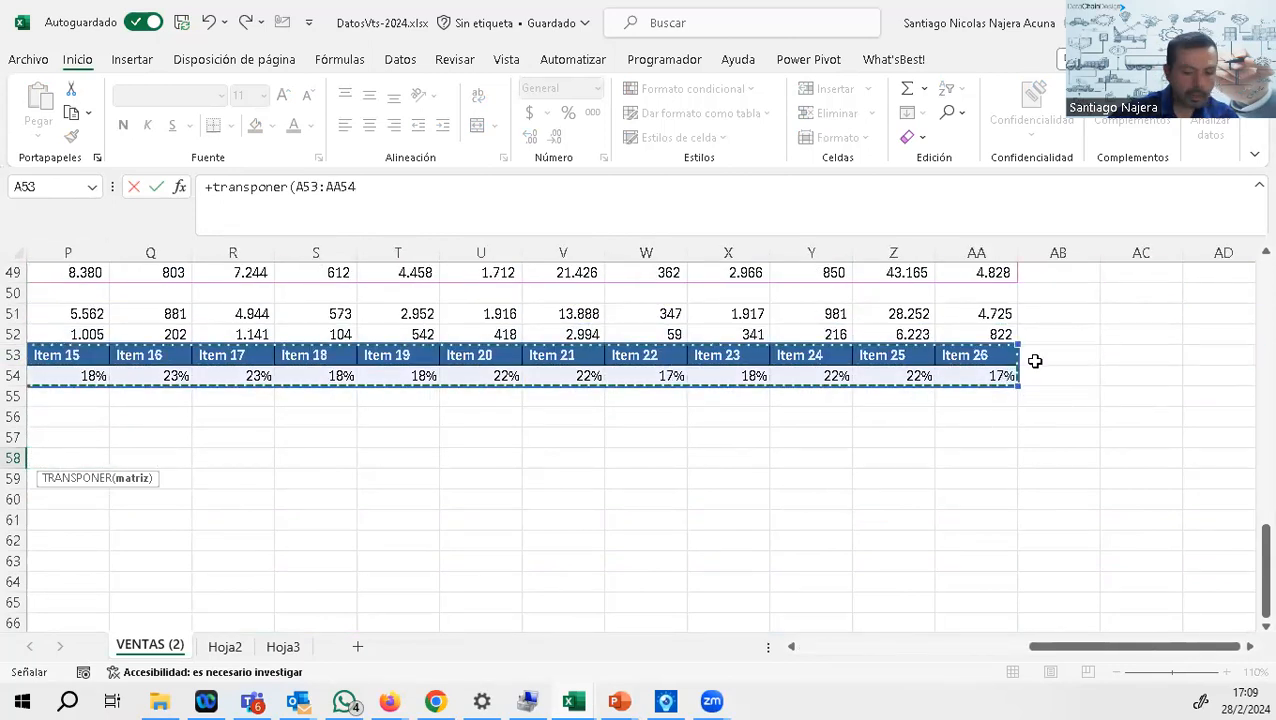
pyautogui.press('Return')
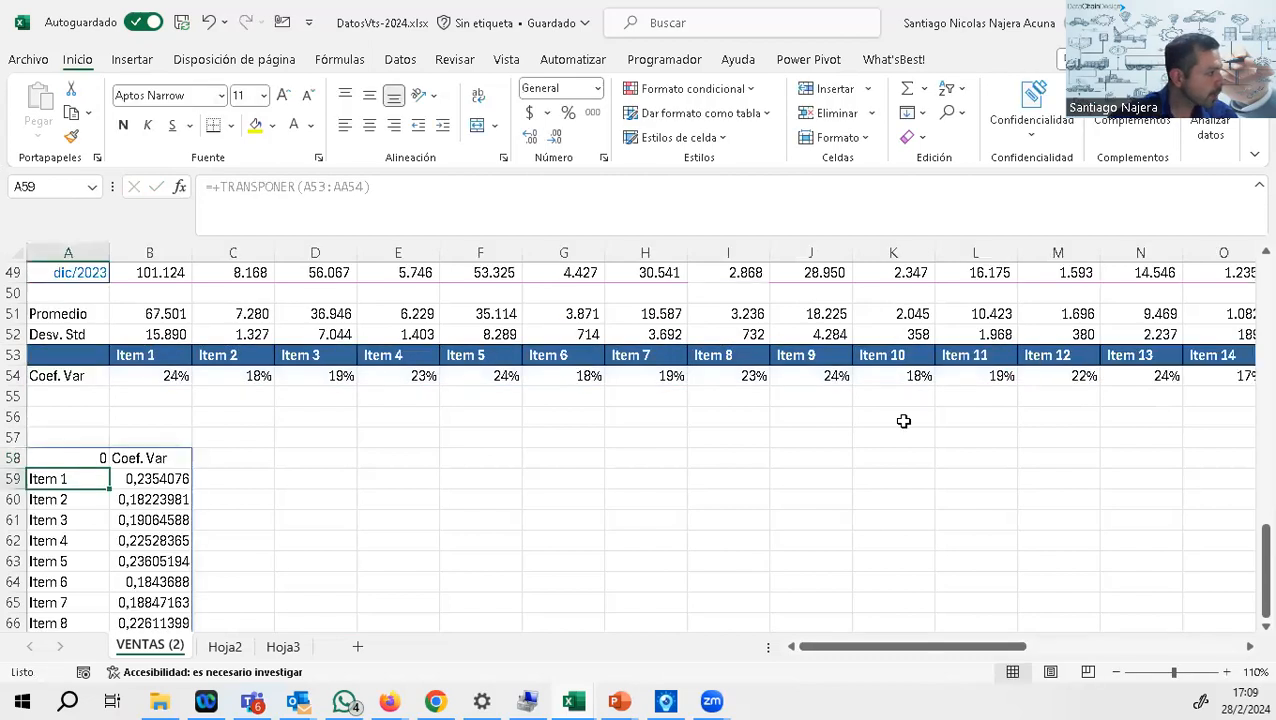
# Step: Enter the label Q1► in cell E58
pyautogui.click(378, 461)
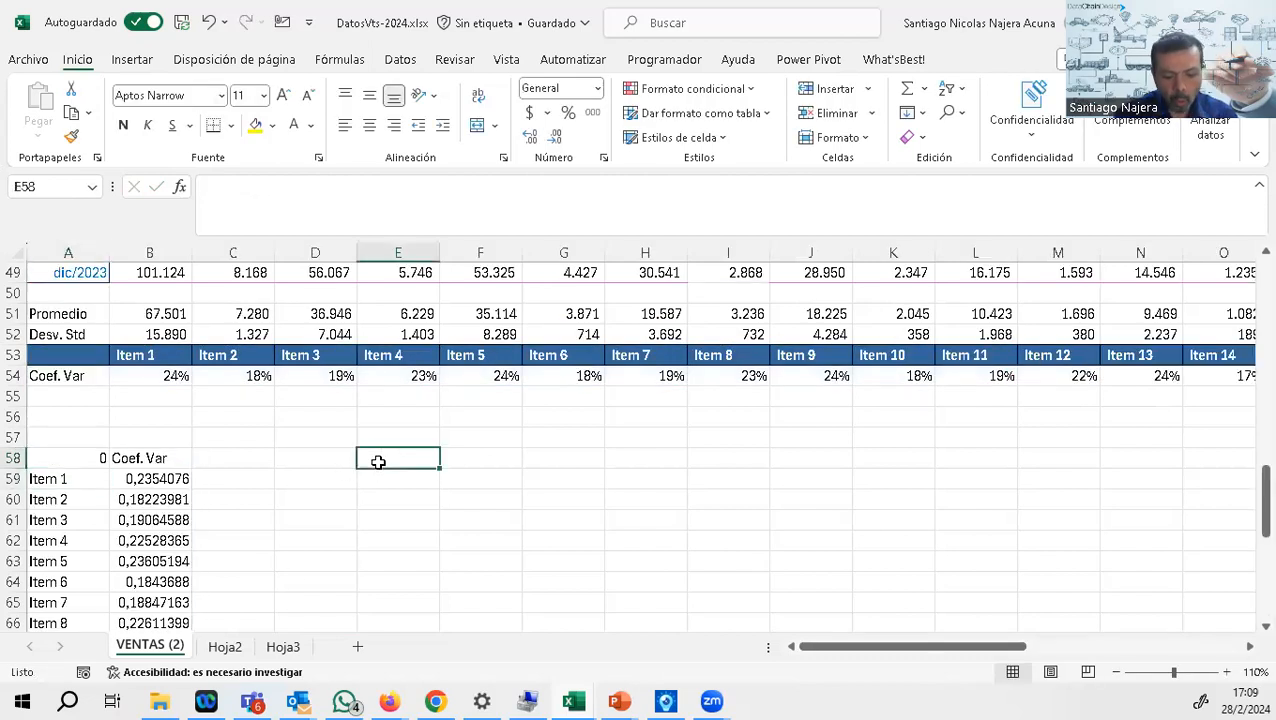
pyautogui.write('Q')
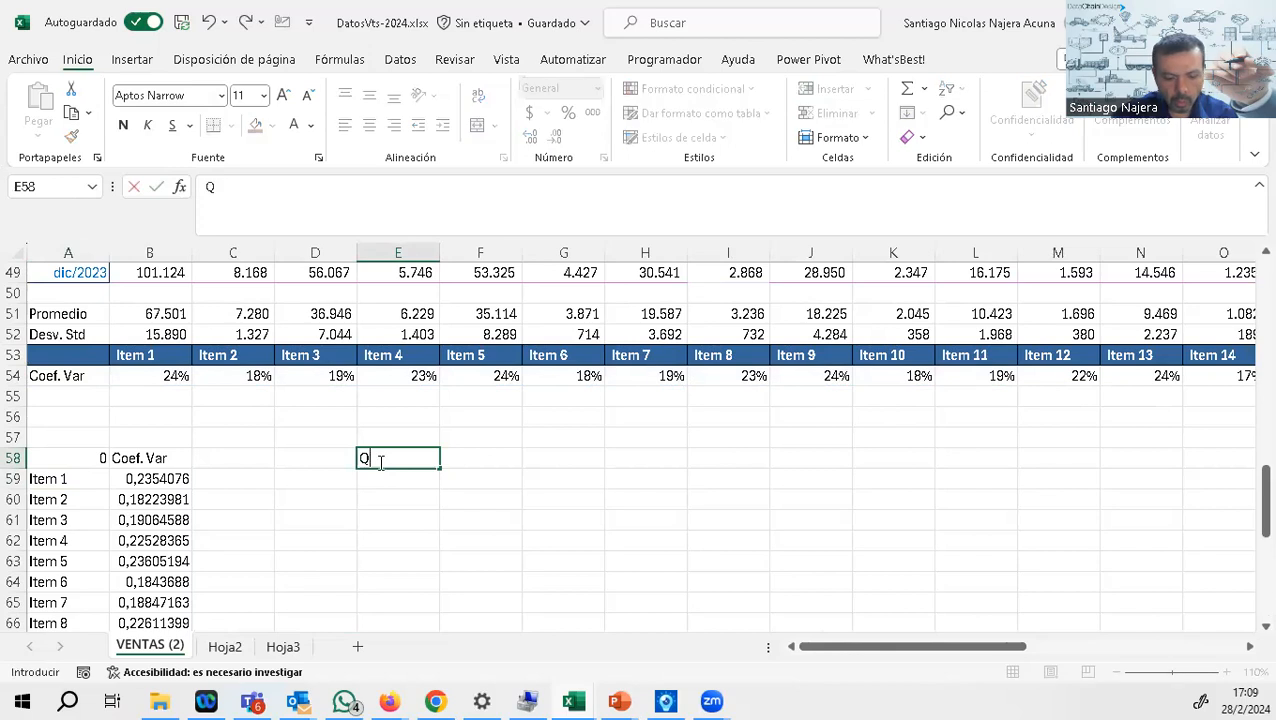
pyautogui.write('1-')
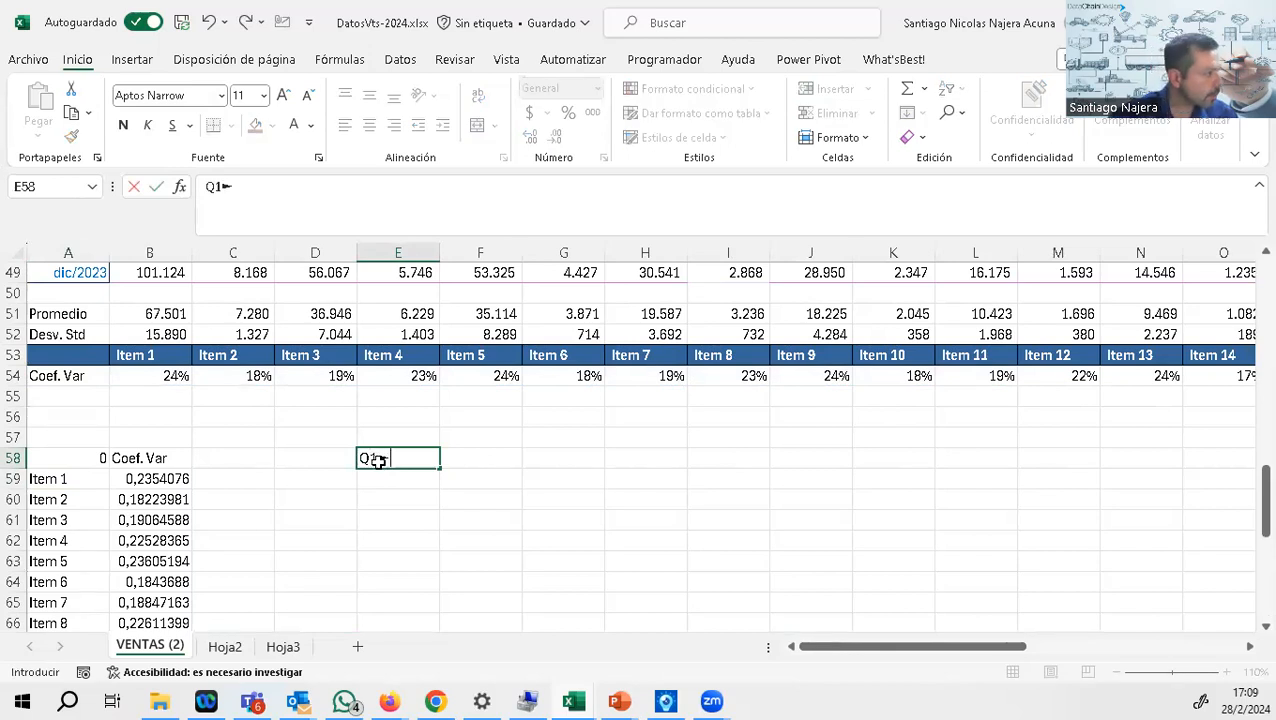
pyautogui.press('Tab')
# Step: Calculate the first quartile of the coefficients B59:B84 in F58 with the CUARTIL function
pyautogui.write('+cuartil')
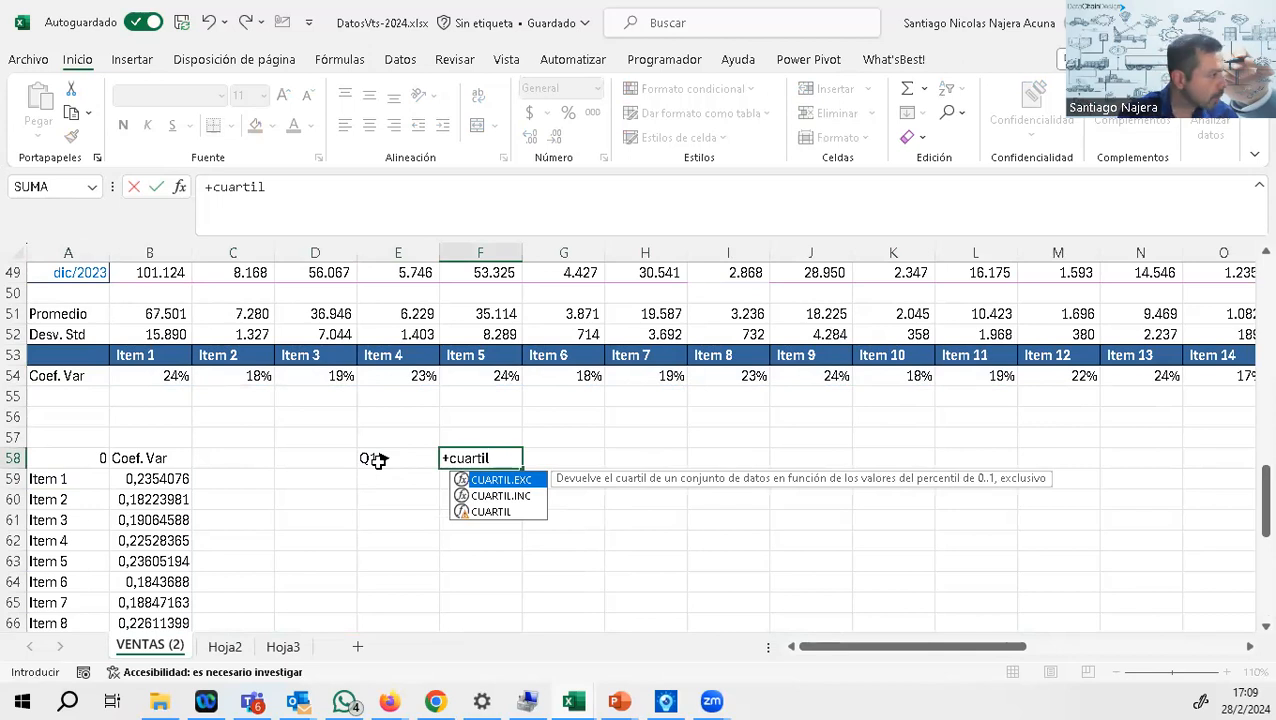
pyautogui.write('8')
pyautogui.press('BackSpace')
pyautogui.write('(')
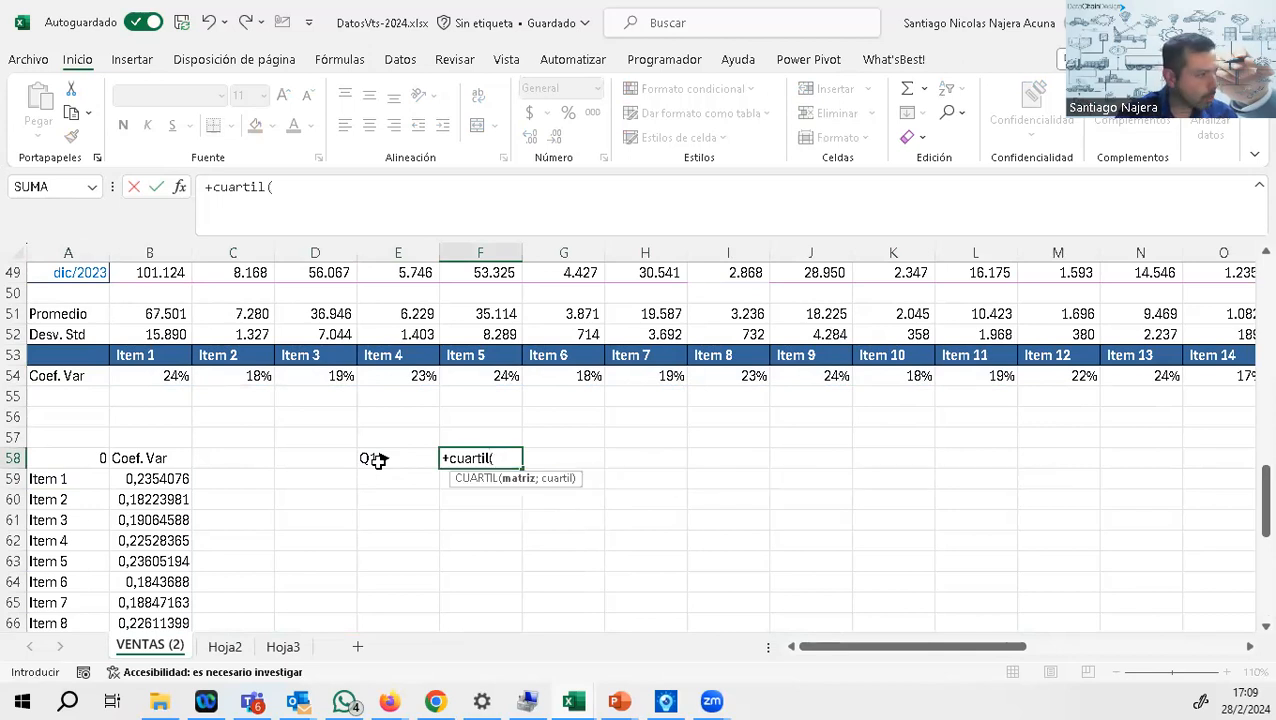
pyautogui.moveTo(148, 480); pyautogui.dragTo(186, 492)
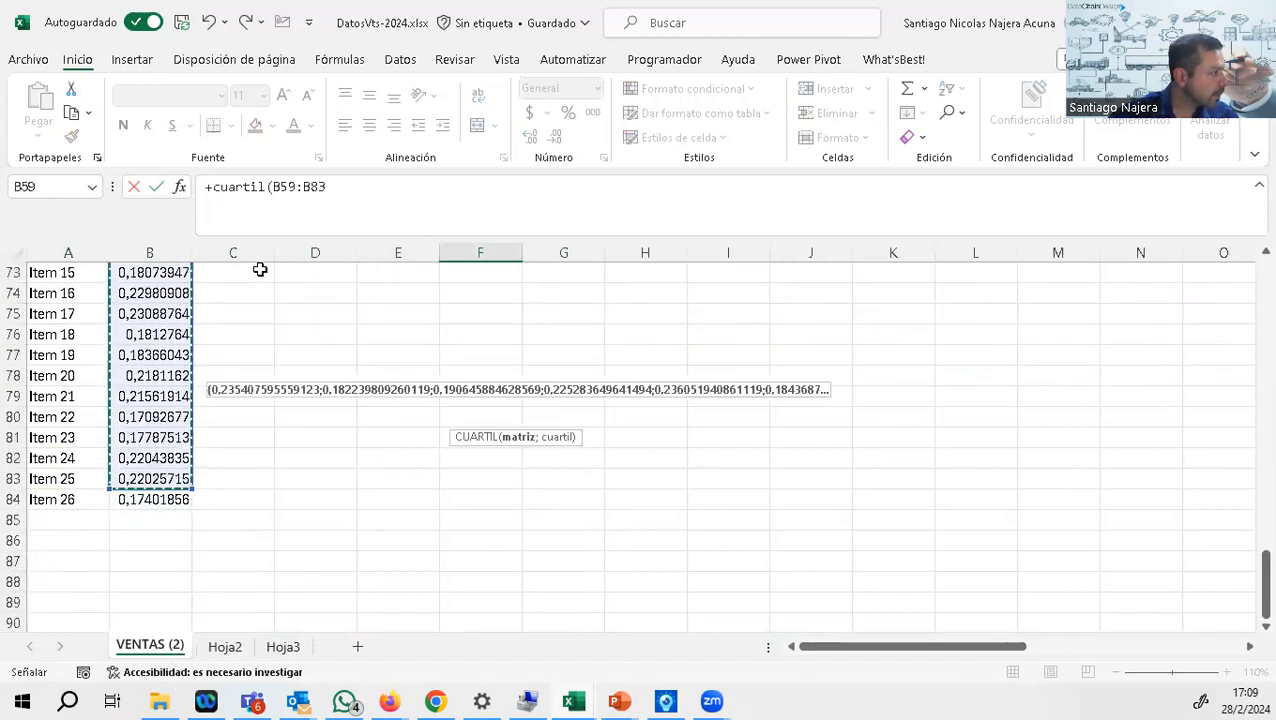
pyautogui.click(339, 187)
pyautogui.write('4')
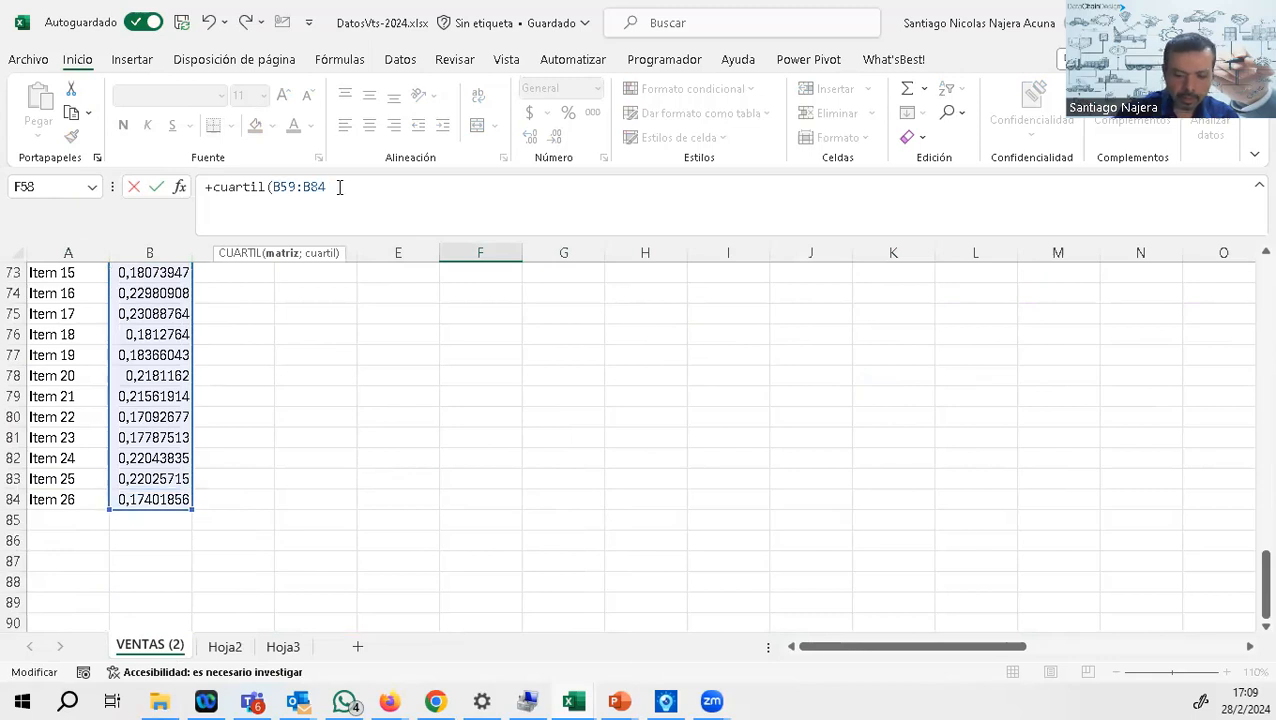
pyautogui.press('Right')
pyautogui.press('BackSpace')
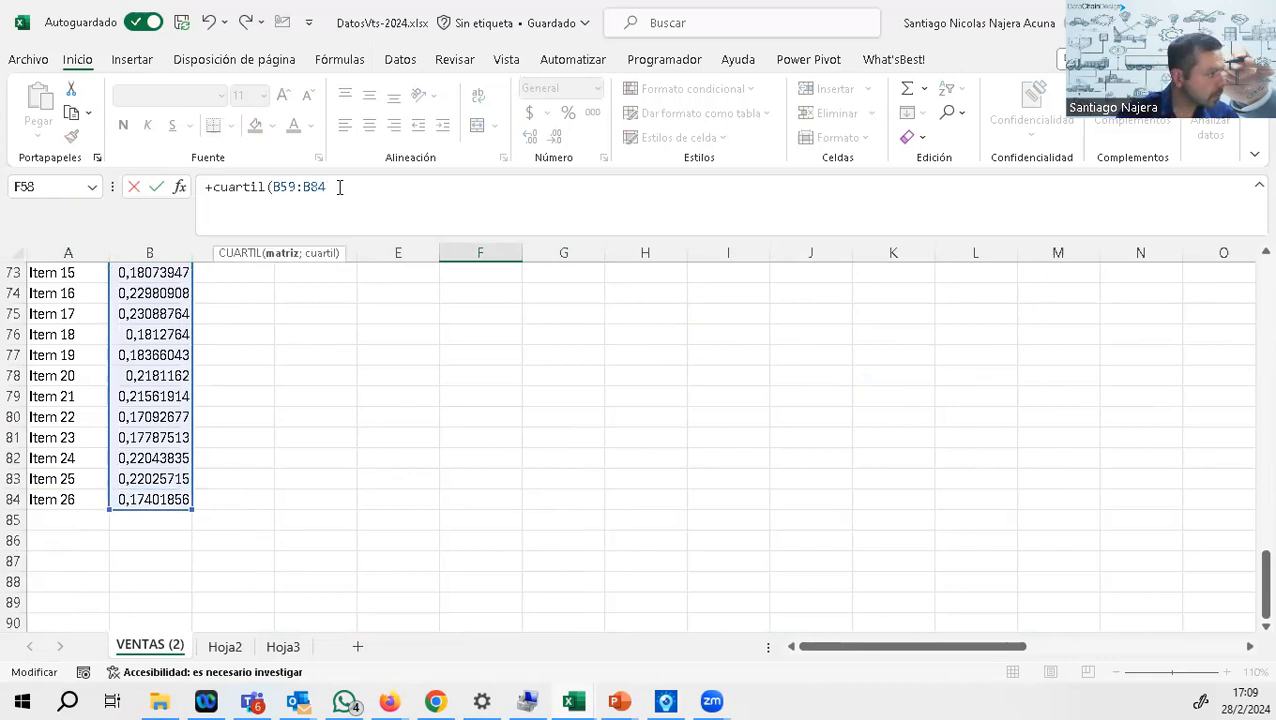
pyautogui.write(';1)')
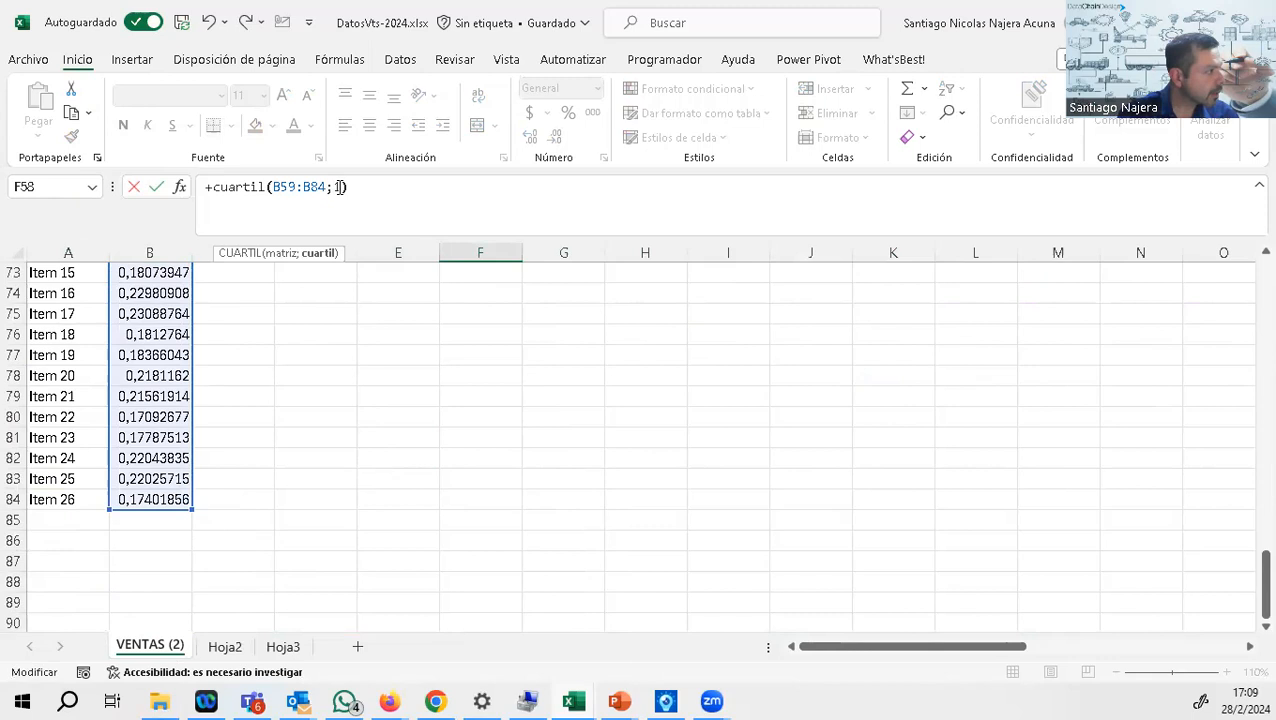
pyautogui.press('Return')
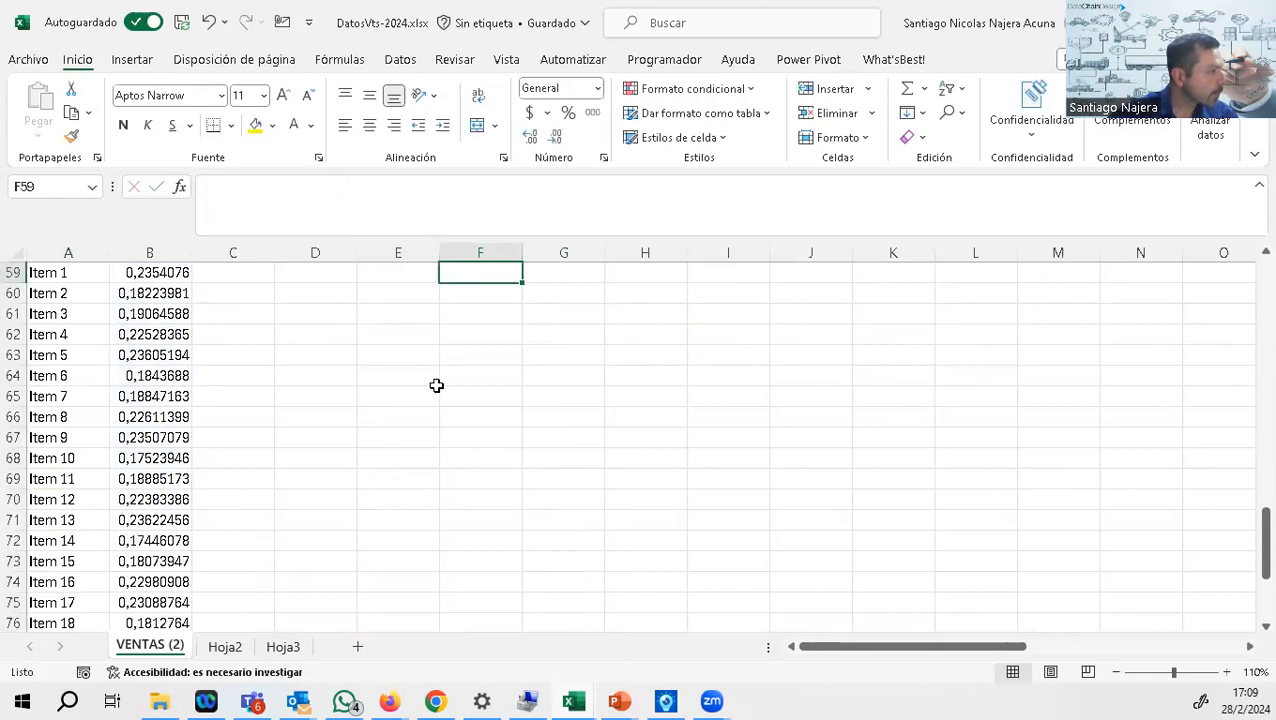
# Step: Format the first-quartile value in F58 as a percentage
pyautogui.scroll(6, 484, 521)
pyautogui.scroll(-1, 489, 612)
pyautogui.click(486, 561)
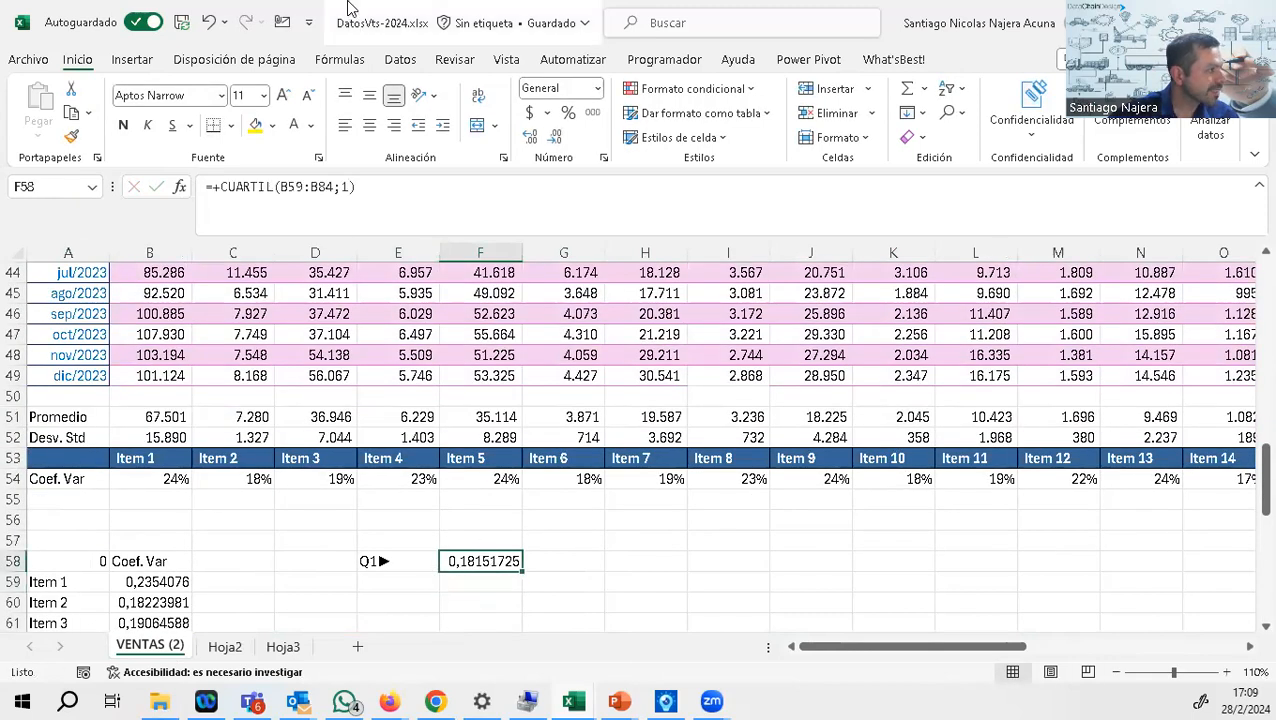
pyautogui.click(568, 119)
pyautogui.rightClick(554, 376)
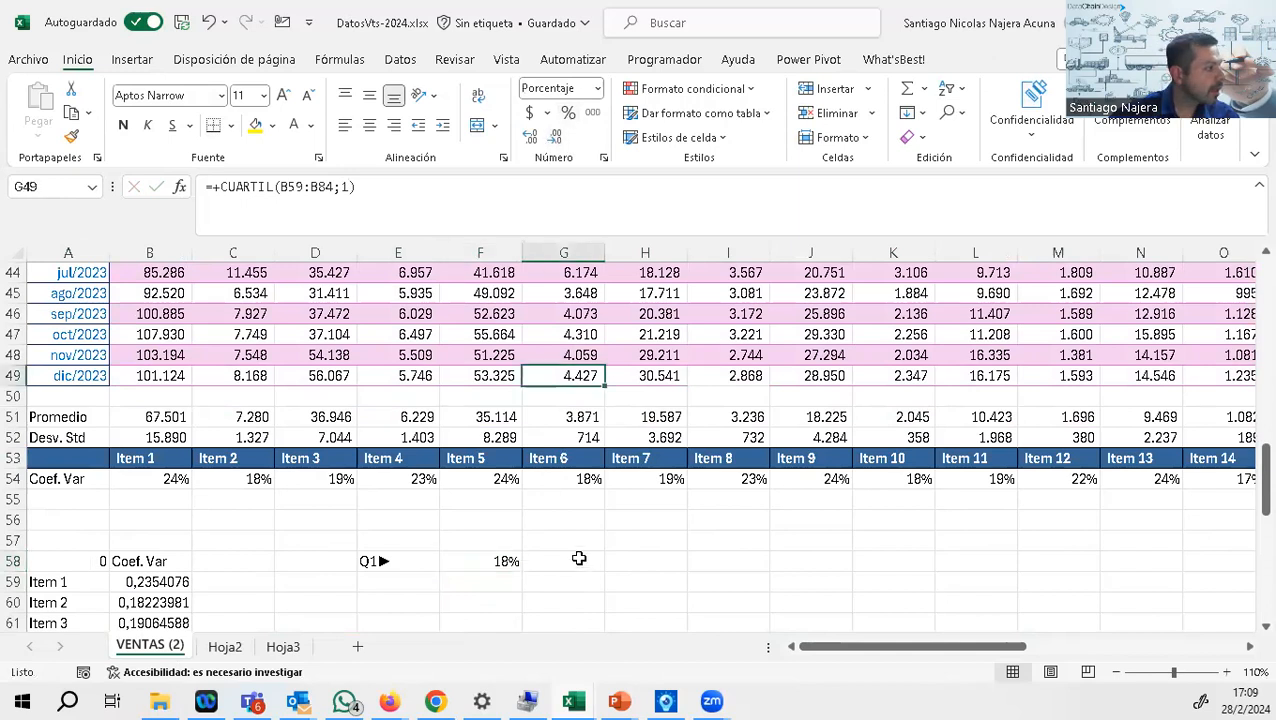
# Step: Copy the Q1► label from E58 down to E59 and change the copy to Q3►
pyautogui.click(434, 559)
pyautogui.rightClick(434, 563)
pyautogui.click(358, 556)
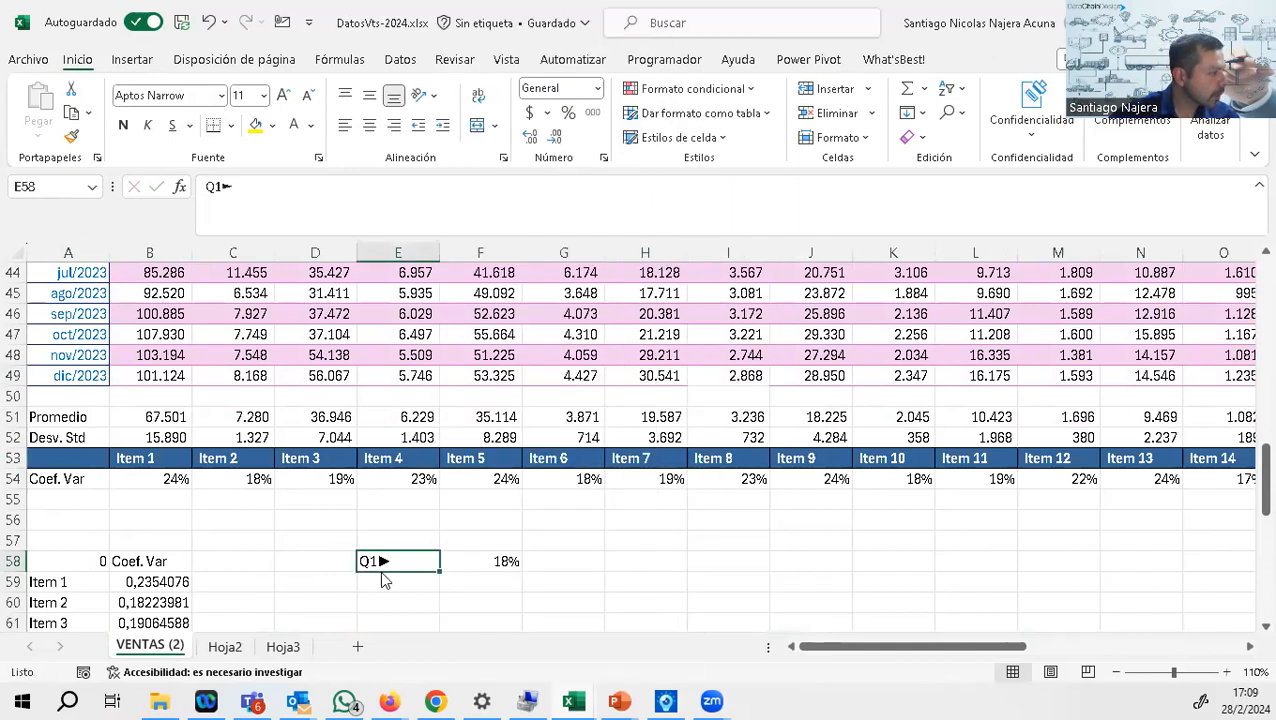
pyautogui.rightClick(360, 558)
pyautogui.press('Escape')
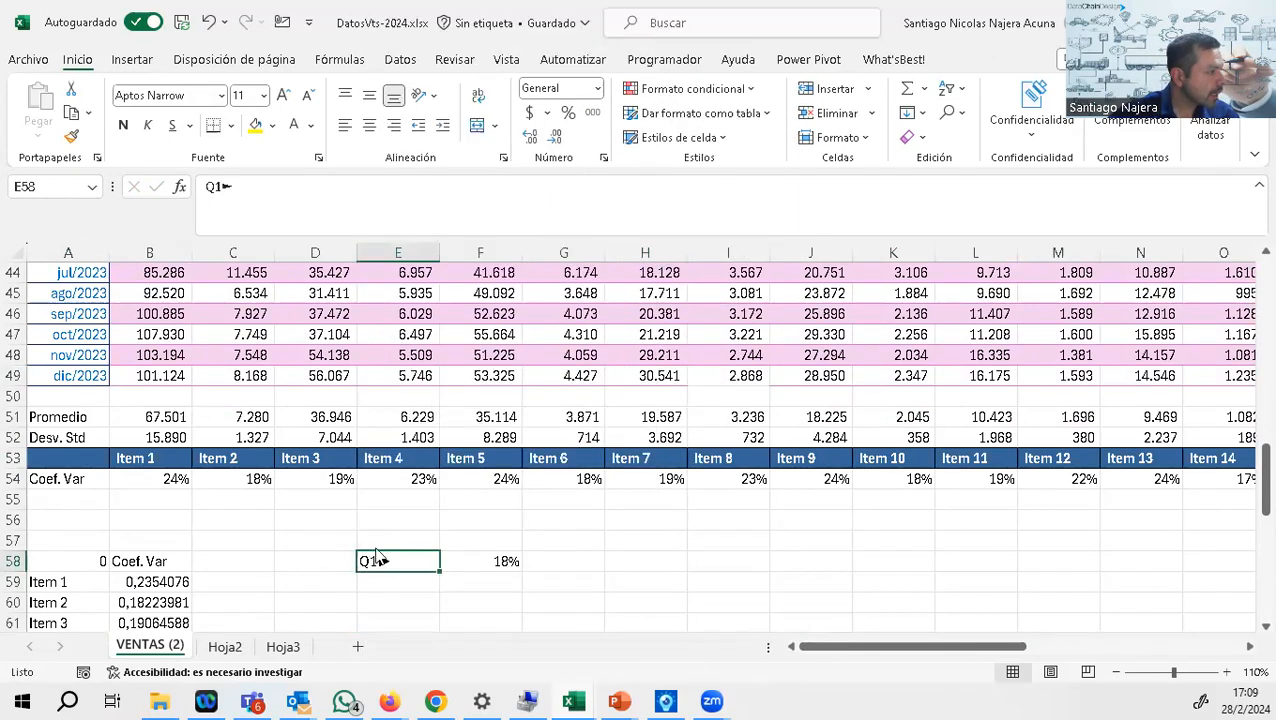
pyautogui.moveTo(441, 573); pyautogui.dragTo(440, 592)
pyautogui.click(428, 582)
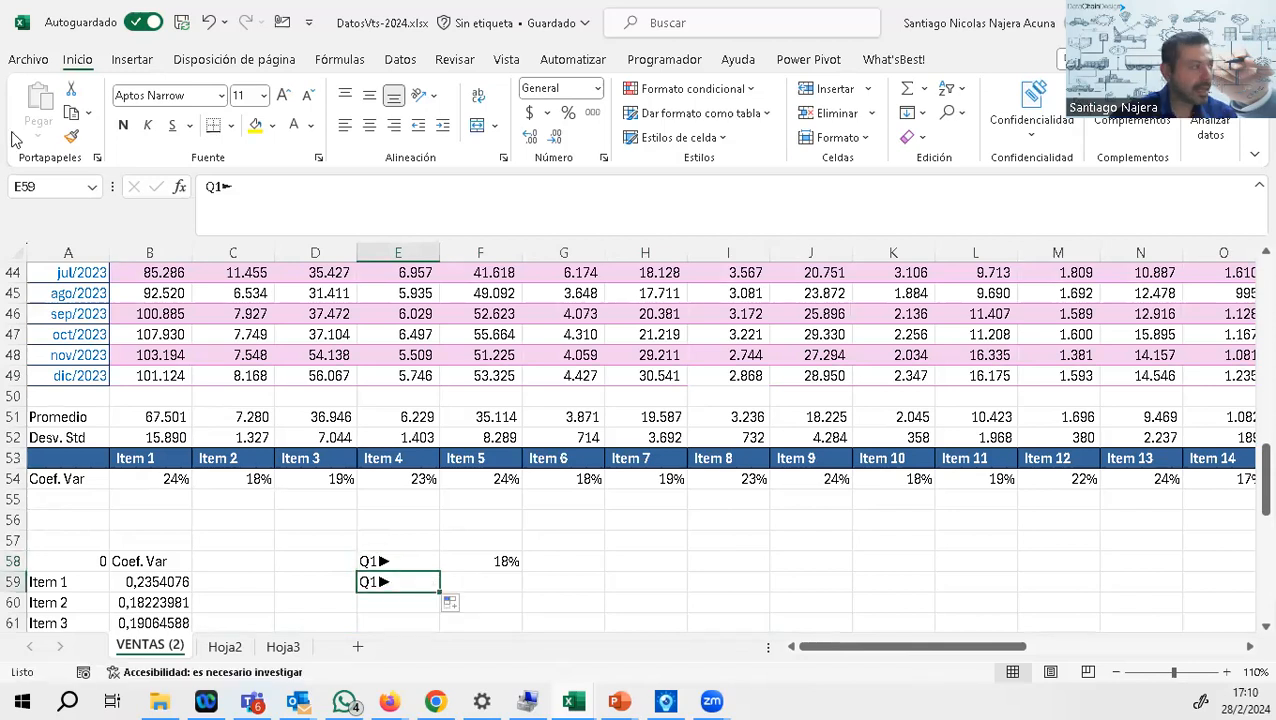
pyautogui.moveTo(214, 186); pyautogui.dragTo(219, 189)
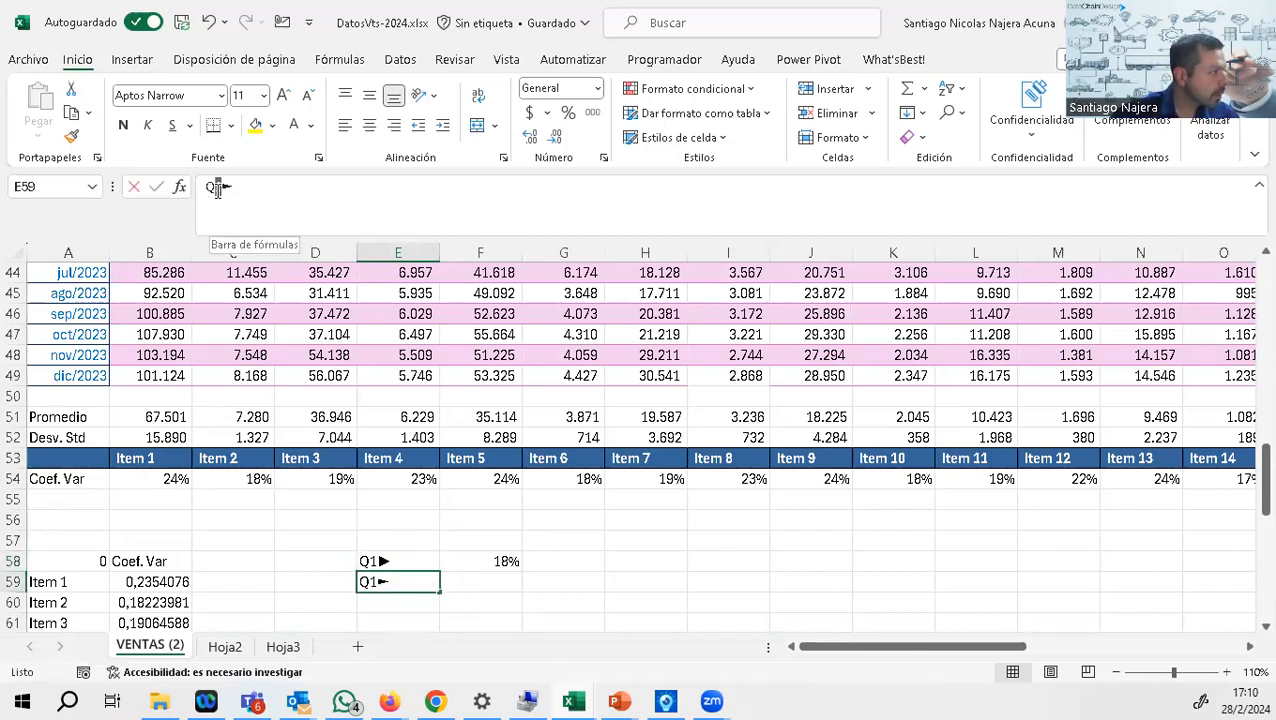
pyautogui.write('3')
# Step: Copy the CUARTIL formula text from F58 into F59 and set its quartile argument to 3
pyautogui.click(492, 563)
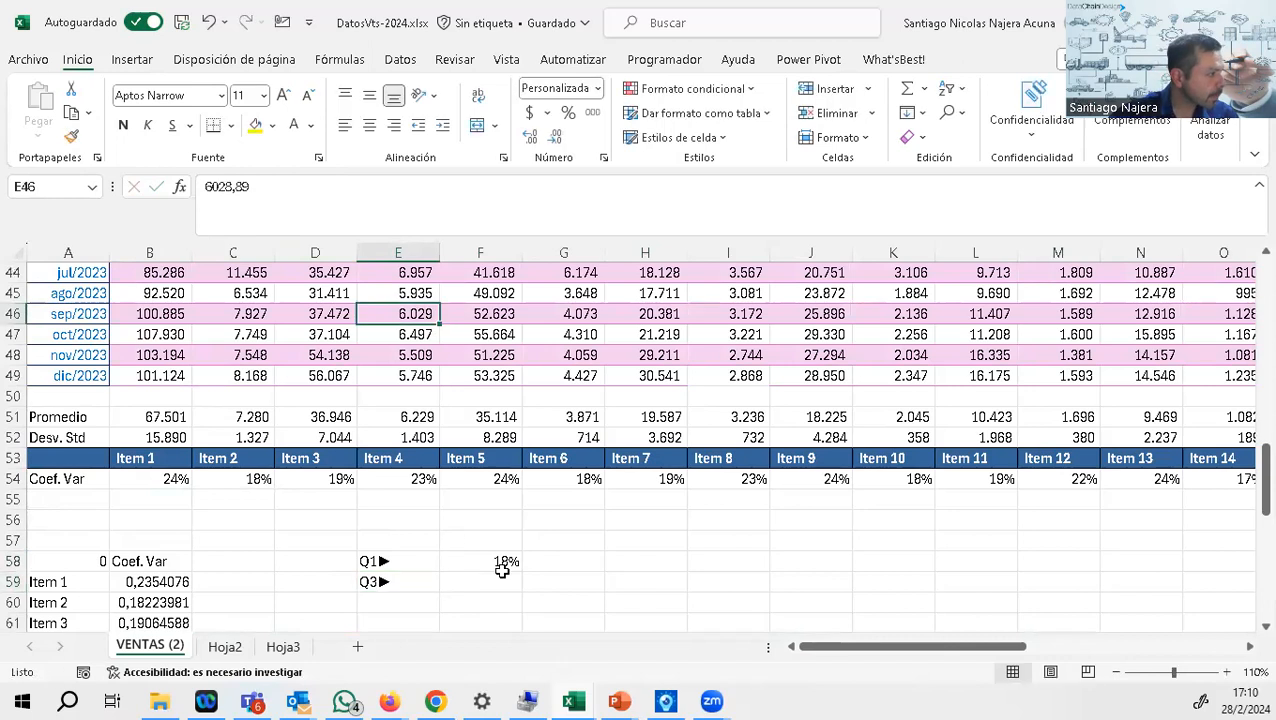
pyautogui.click(399, 189)
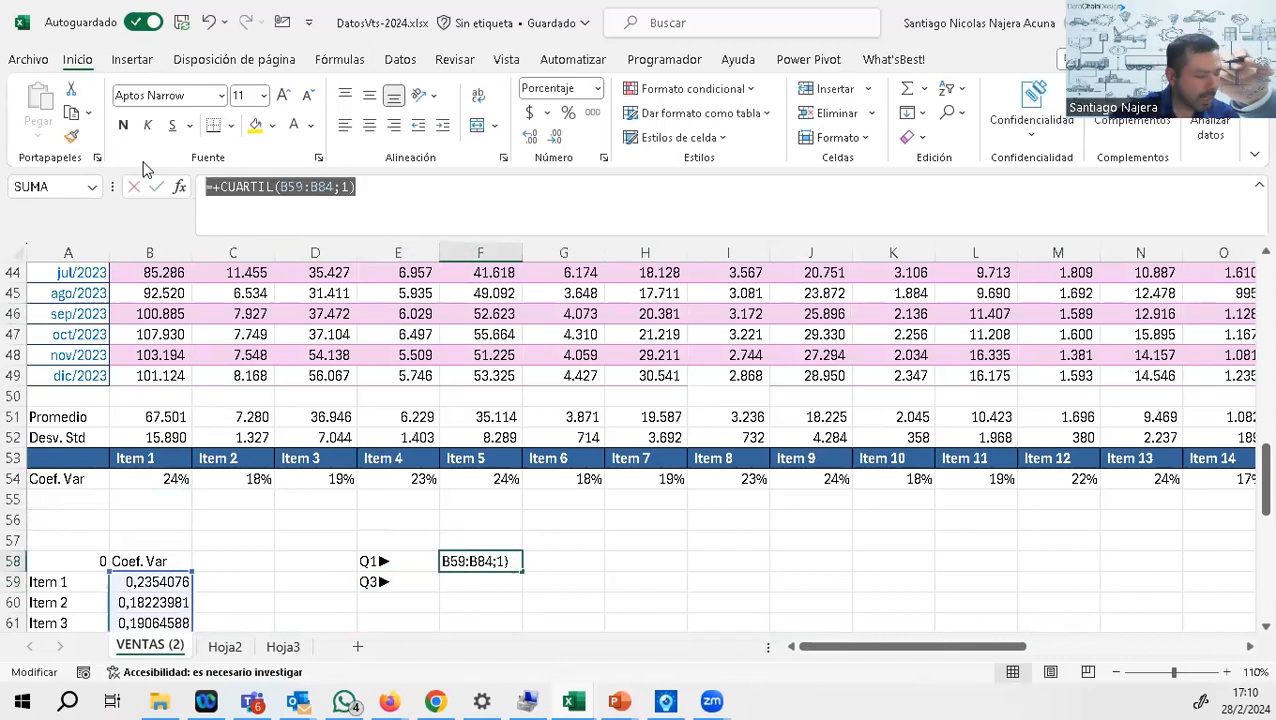
pyautogui.press('Escape')
pyautogui.click(498, 585)
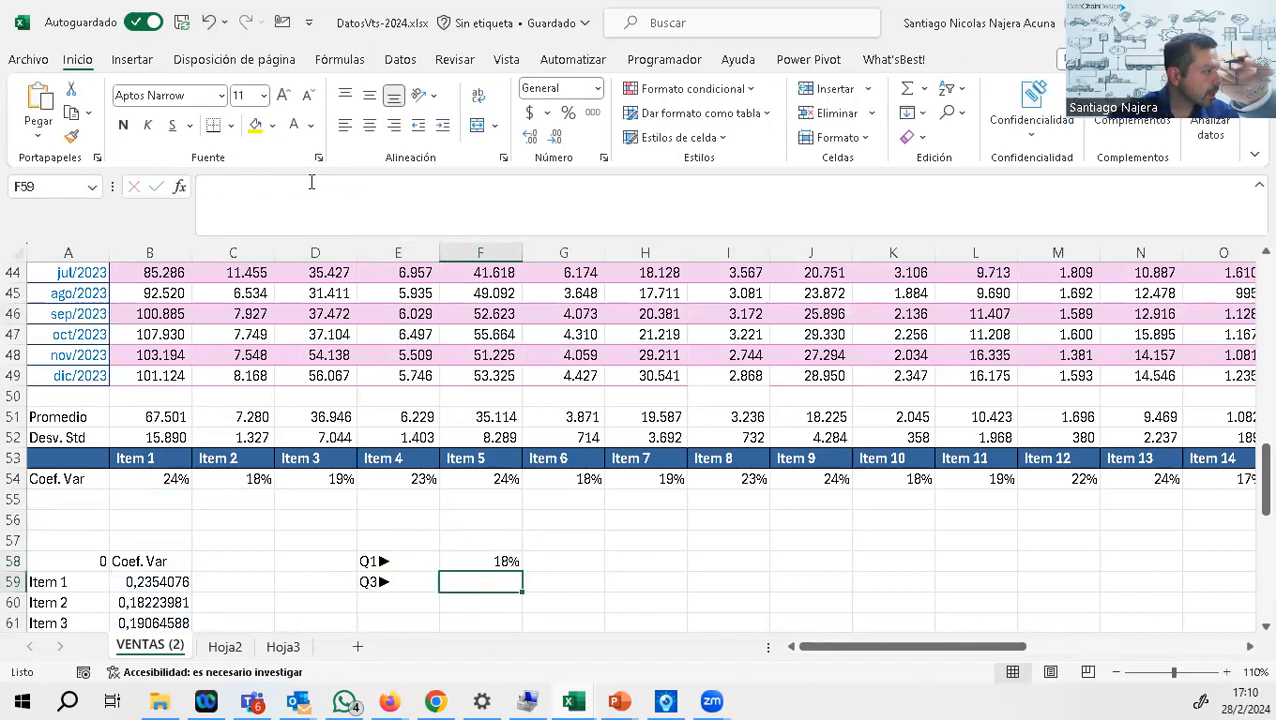
pyautogui.click(290, 190)
pyautogui.write('=+CUARTIL(B59:B84;1)')
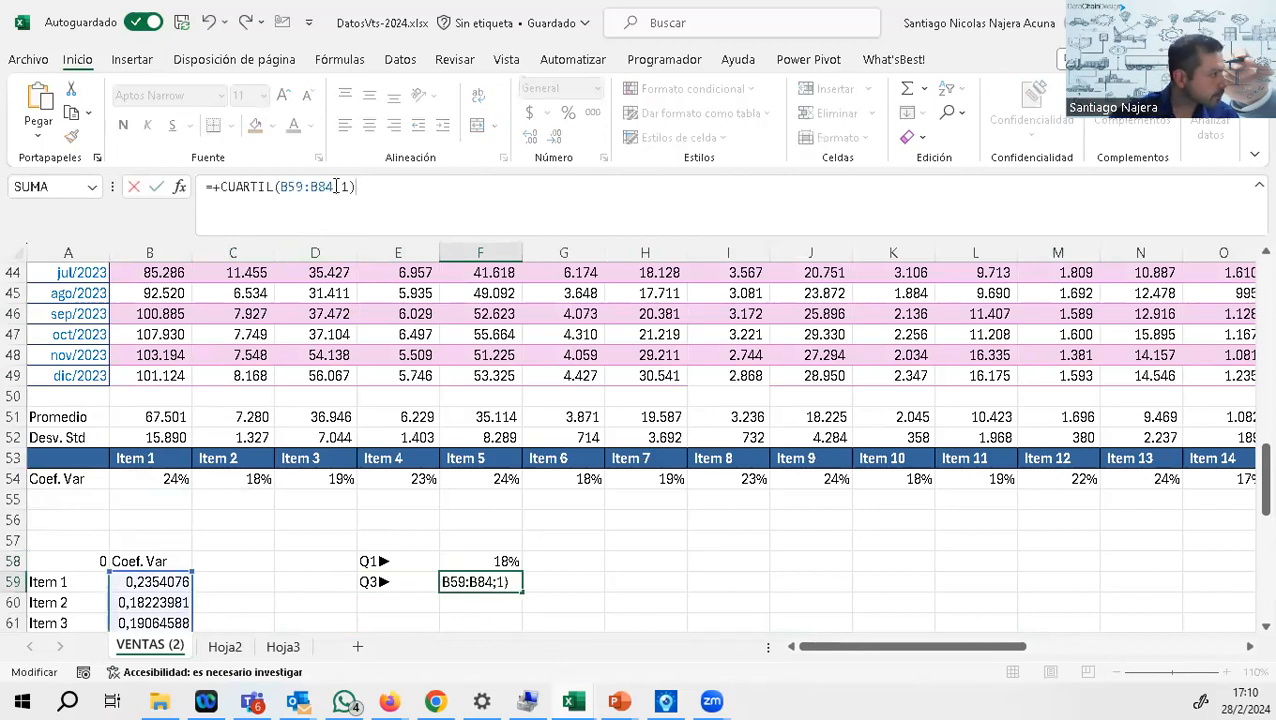
pyautogui.write('3')
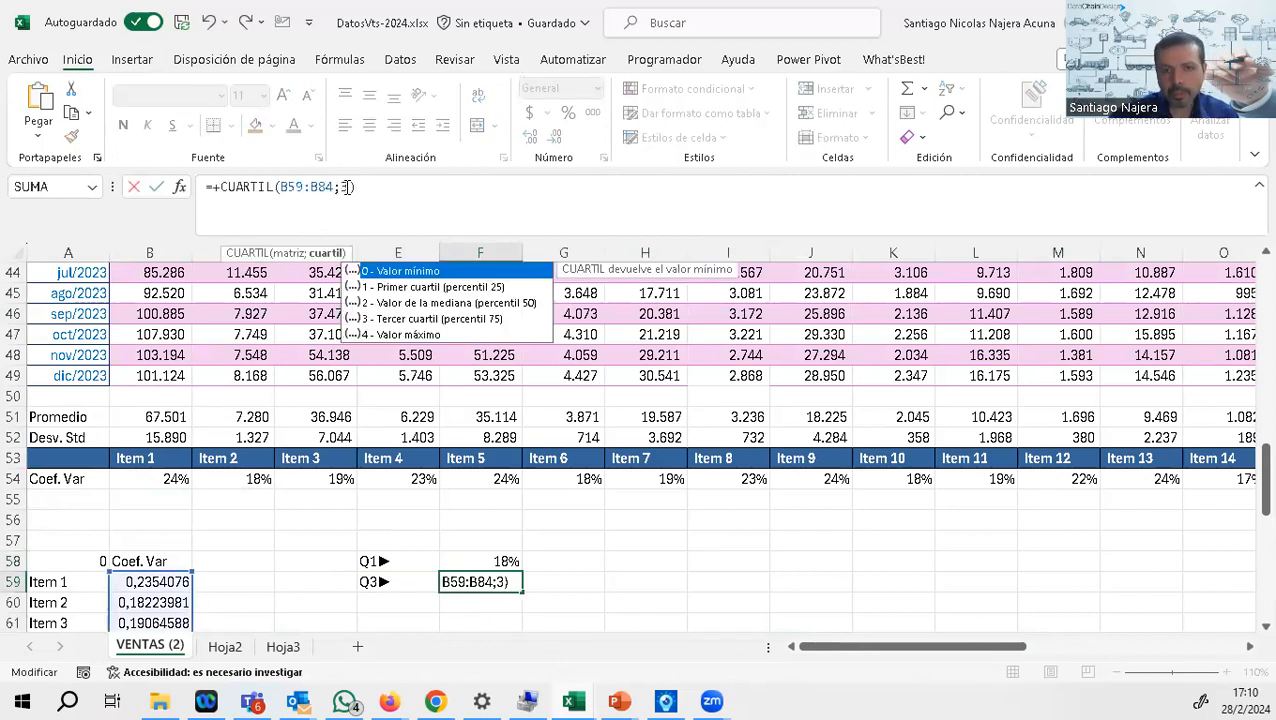
pyautogui.press('Return')
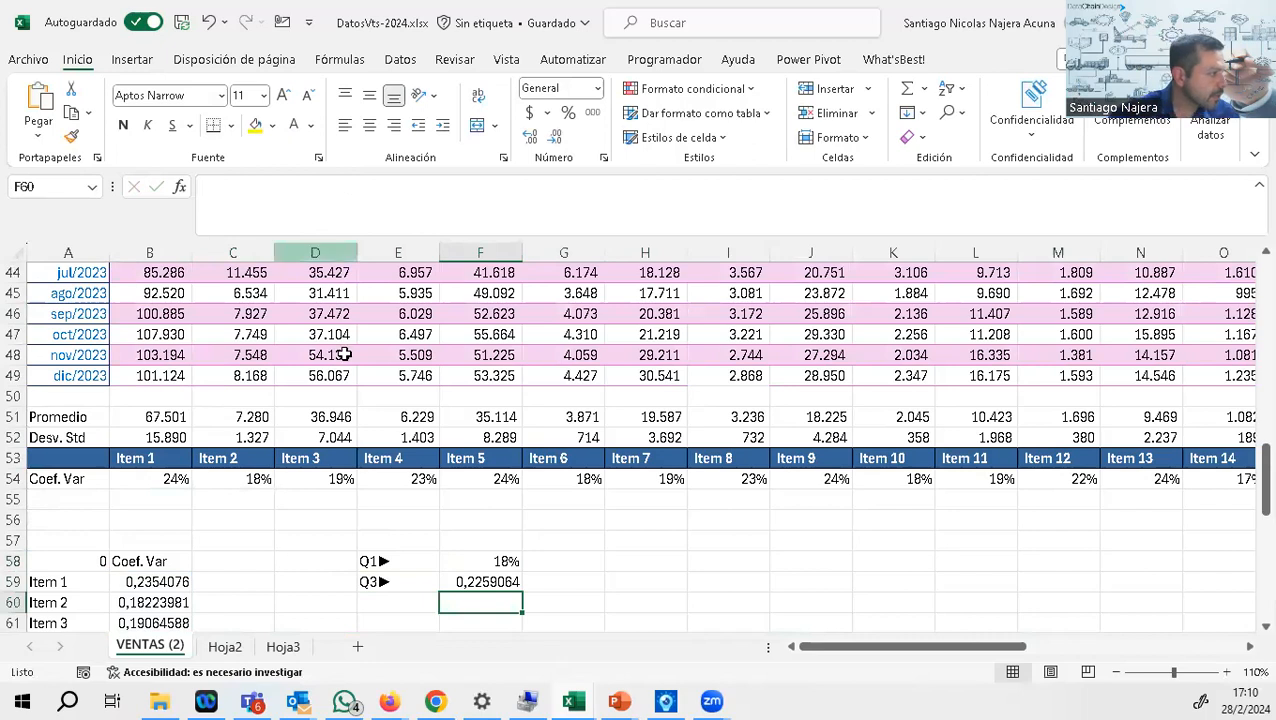
# Step: Copy the percentage format of the Q1 value in F58 onto the Q3 value in F59
pyautogui.click(510, 561)
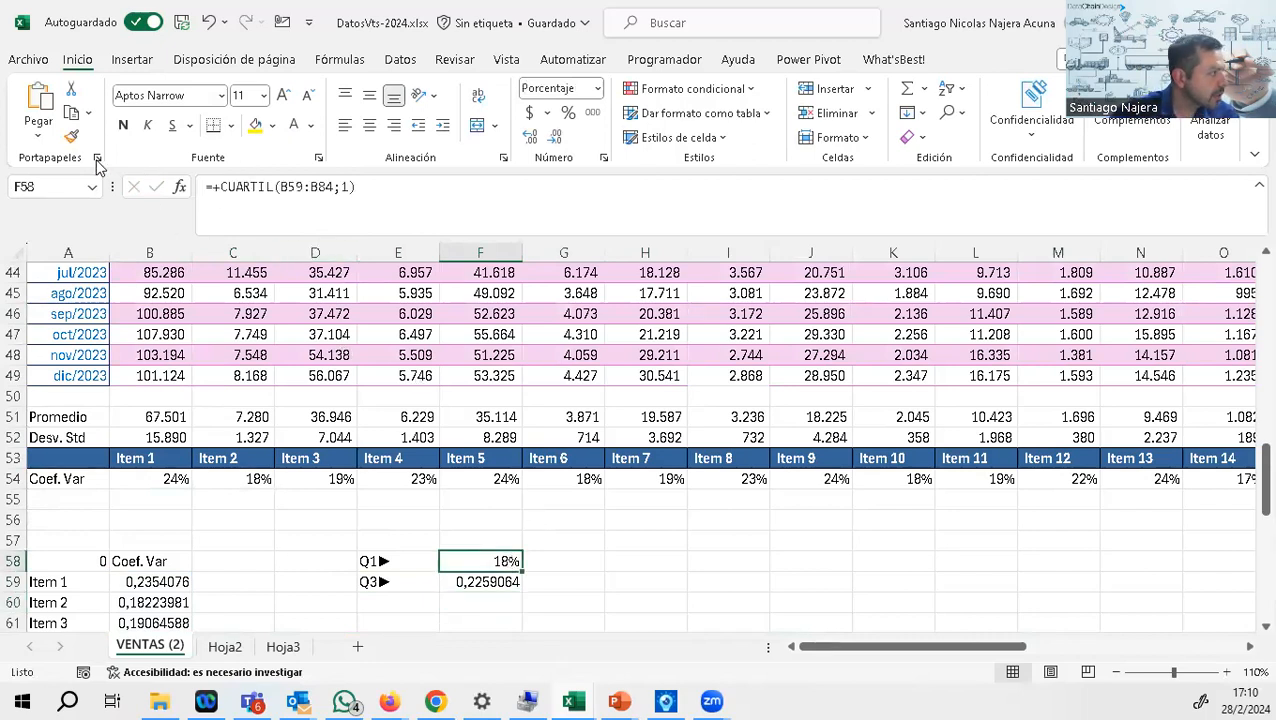
pyautogui.click(71, 136)
pyautogui.click(500, 582)
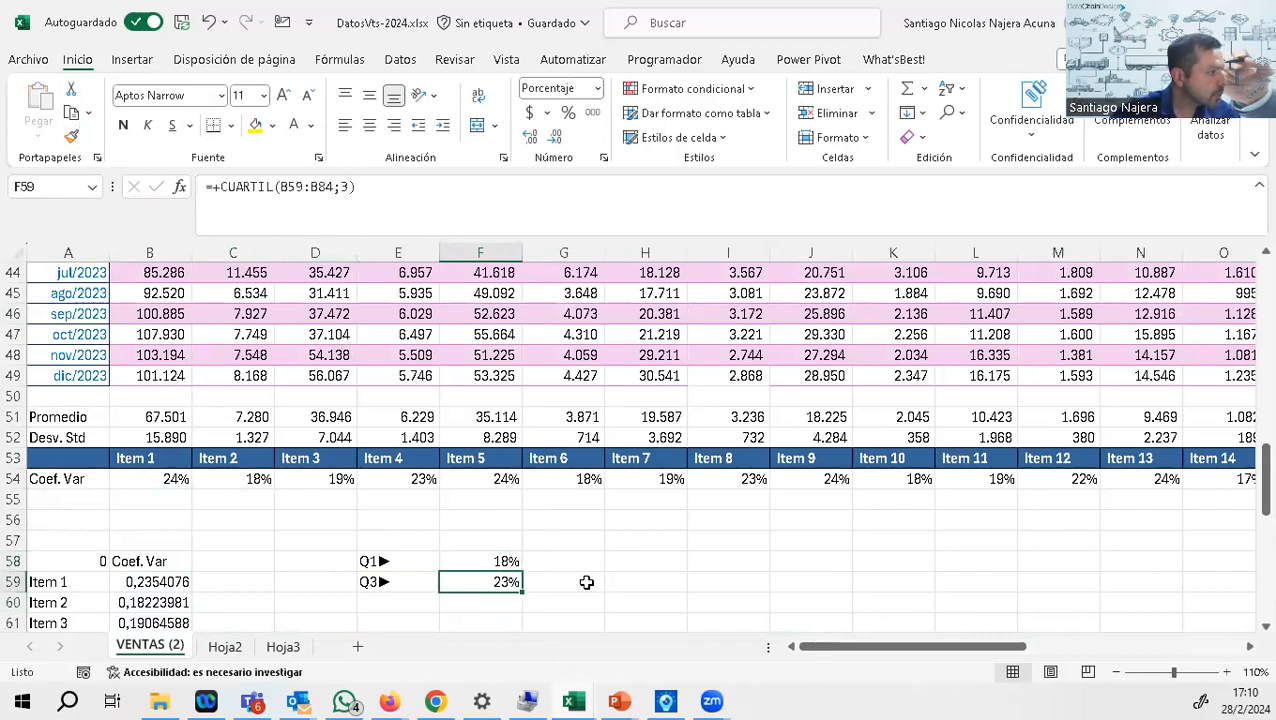
# Step: Label the Q1 limit with X in G58 and the Q3 limit with a capital Z in G59
pyautogui.click(621, 561)
pyautogui.scroll(-2, 611, 541)
pyautogui.click(573, 437)
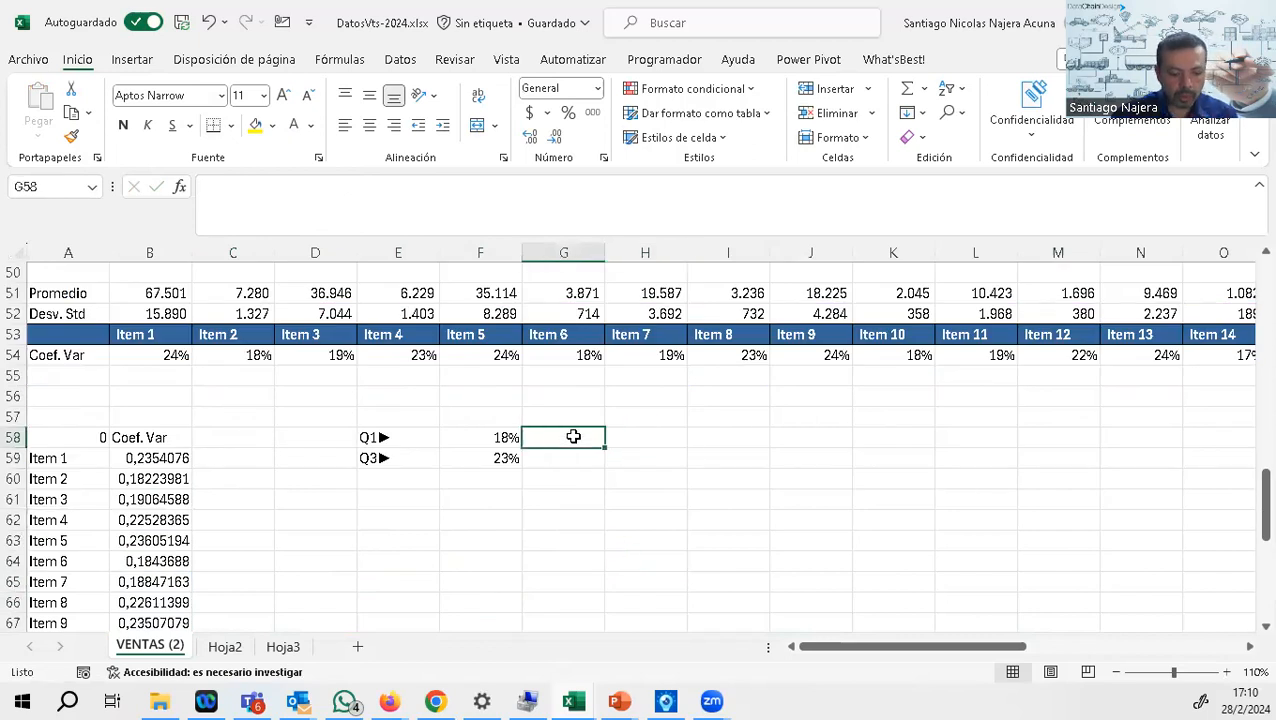
pyautogui.write('X')
pyautogui.press('Return')
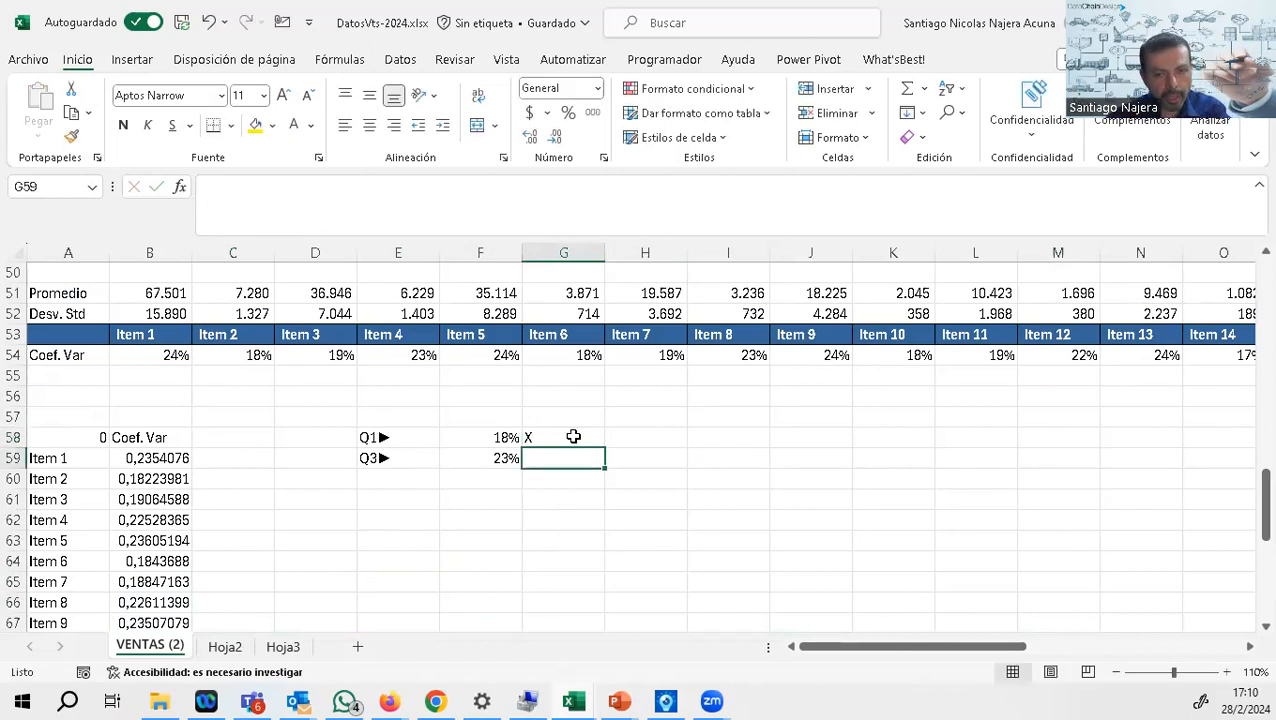
pyautogui.write('7')
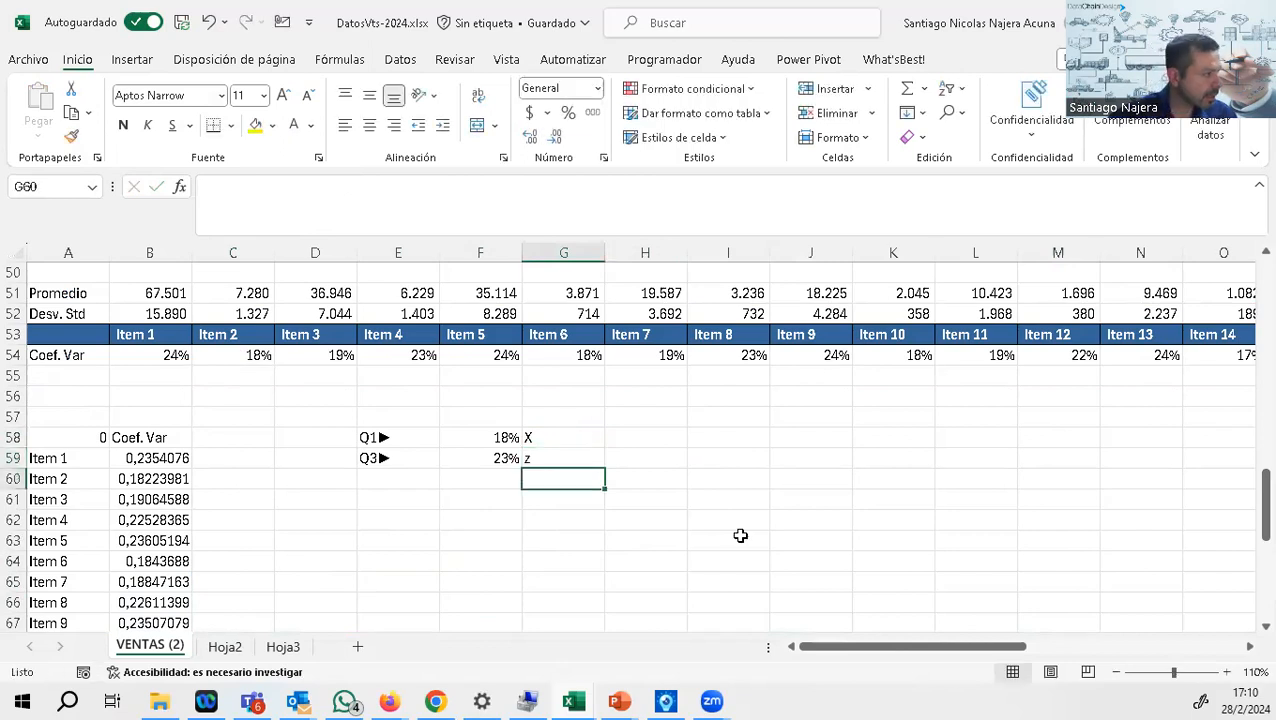
pyautogui.click(543, 457)
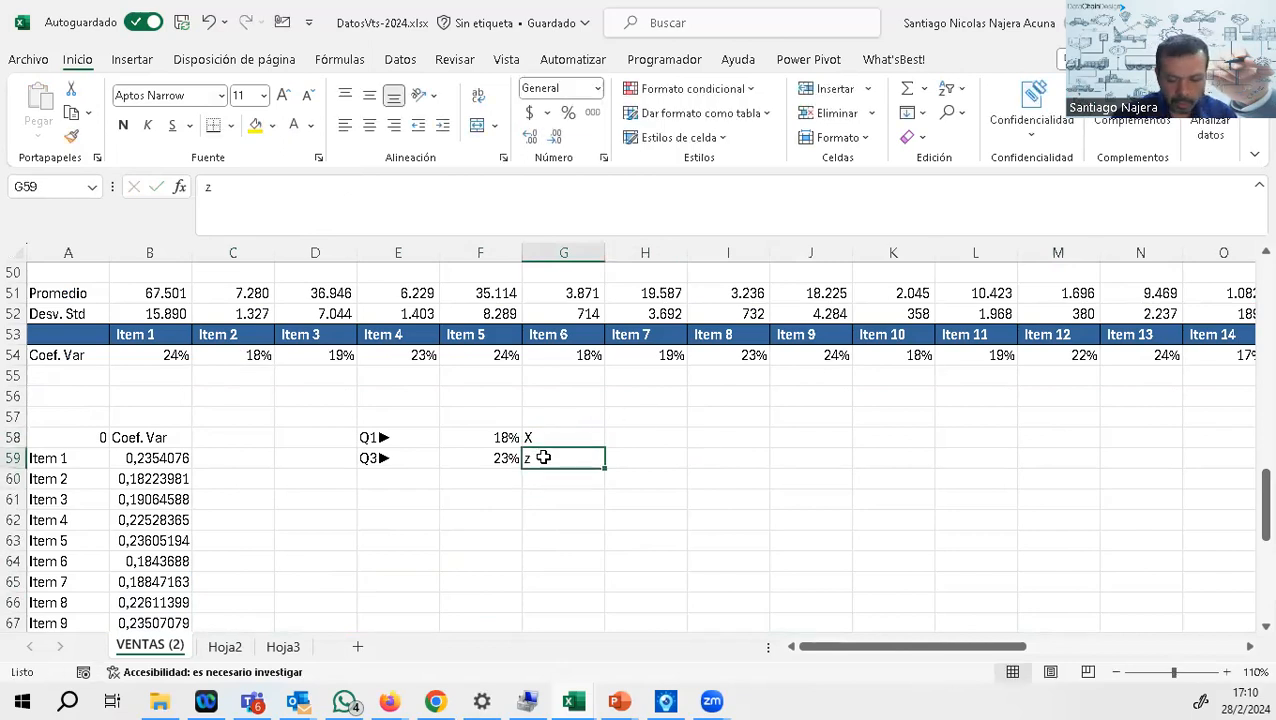
pyautogui.write('Z')
pyautogui.press('Return')
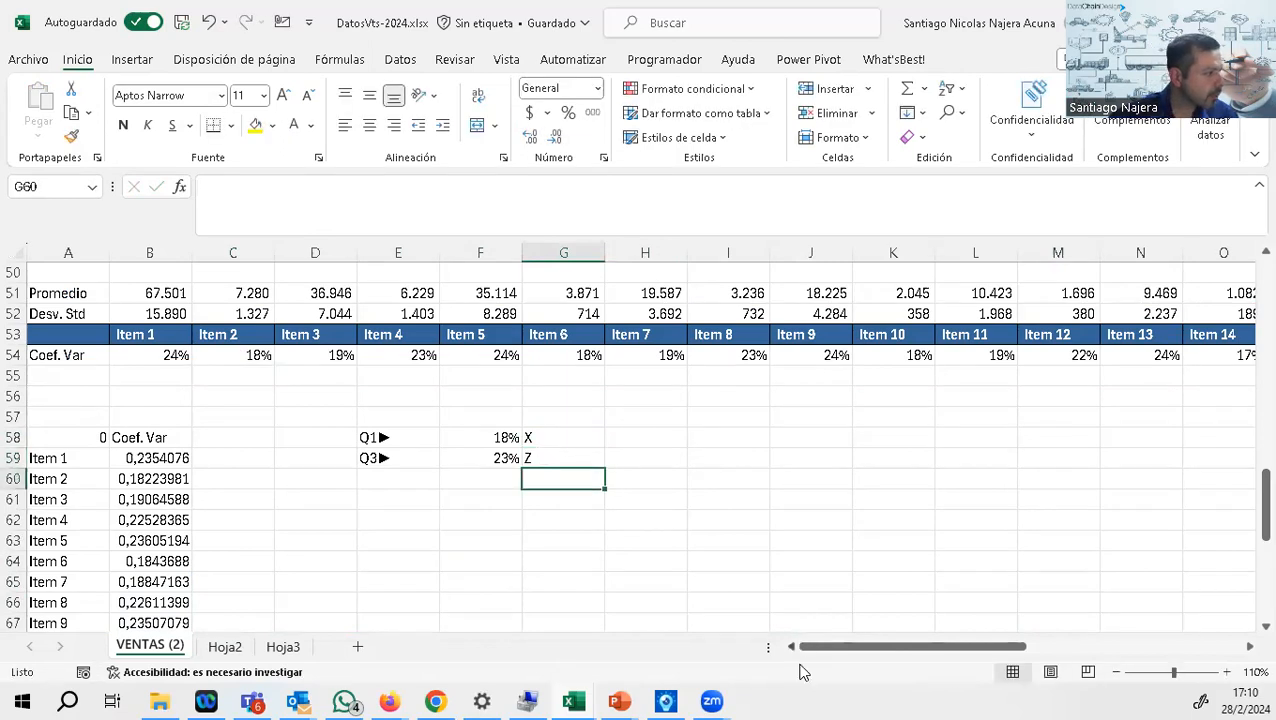
# Step: Consult the hand-drawn quartile sketch in the camera view, and start a SI formula in C59 returning $G$58 when B59<=$F$58
pyautogui.click(667, 700)
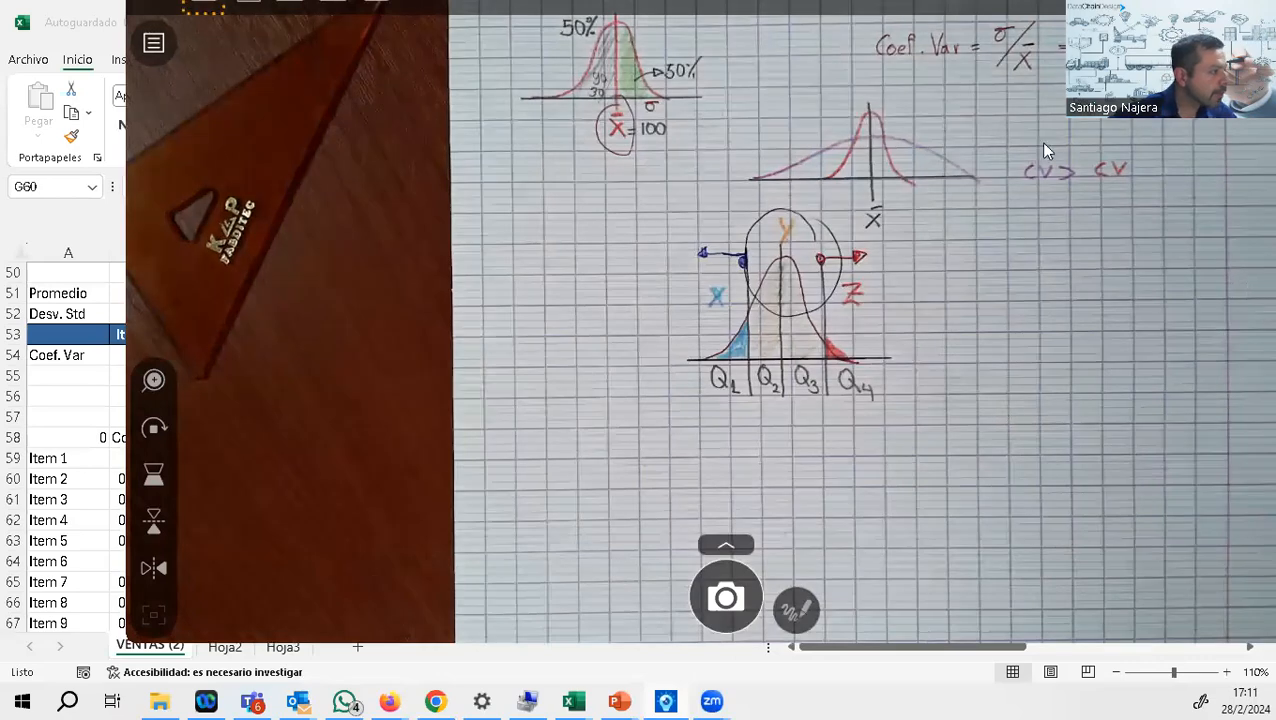
pyautogui.click(85, 441)
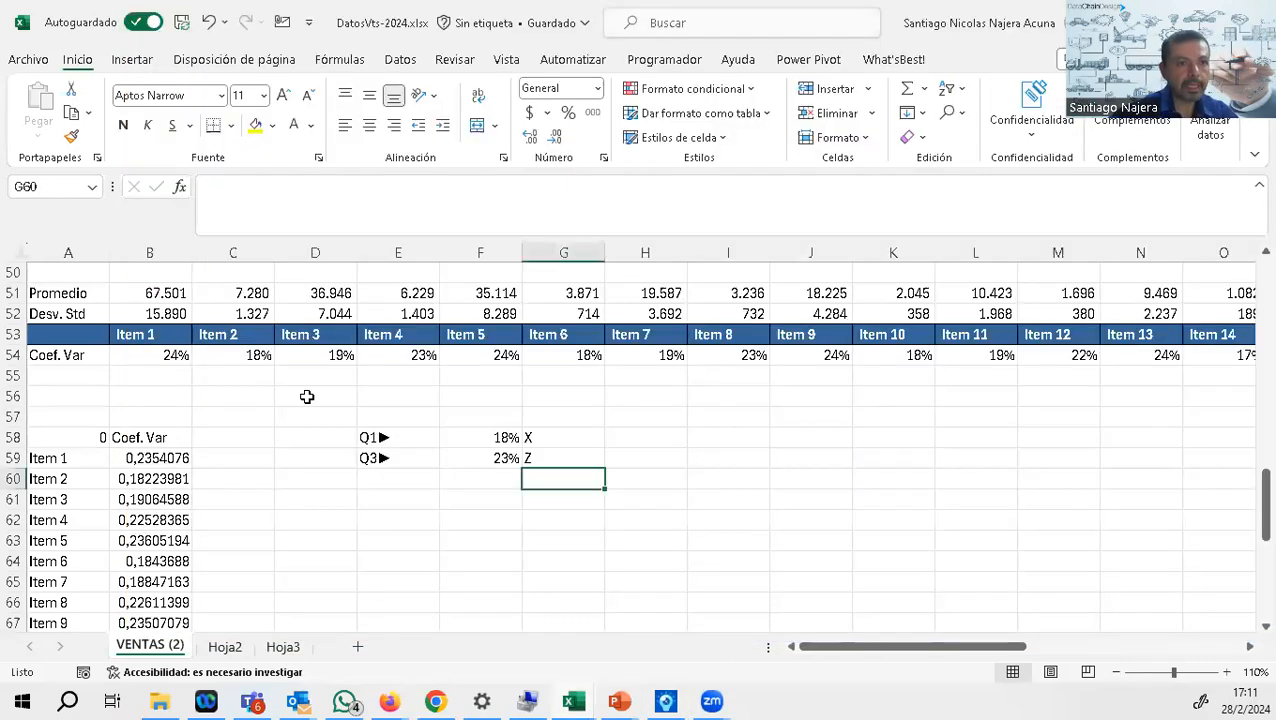
pyautogui.click(240, 458)
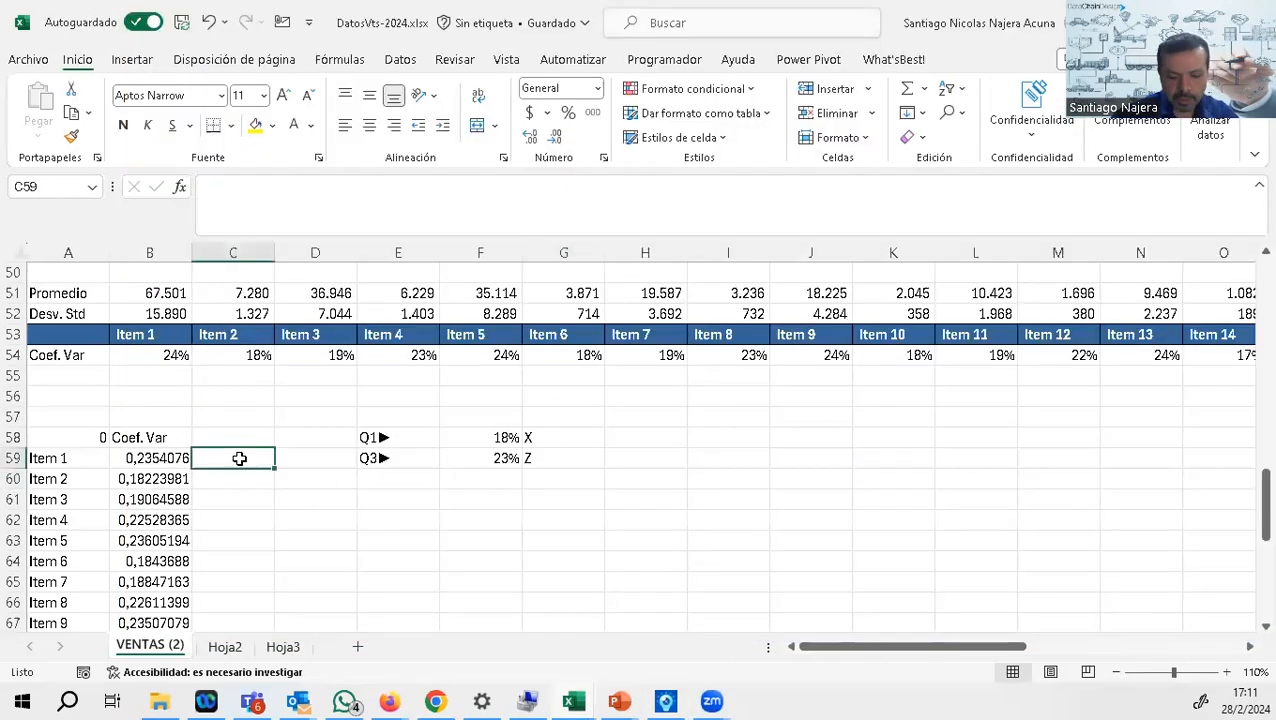
pyautogui.write('+si(')
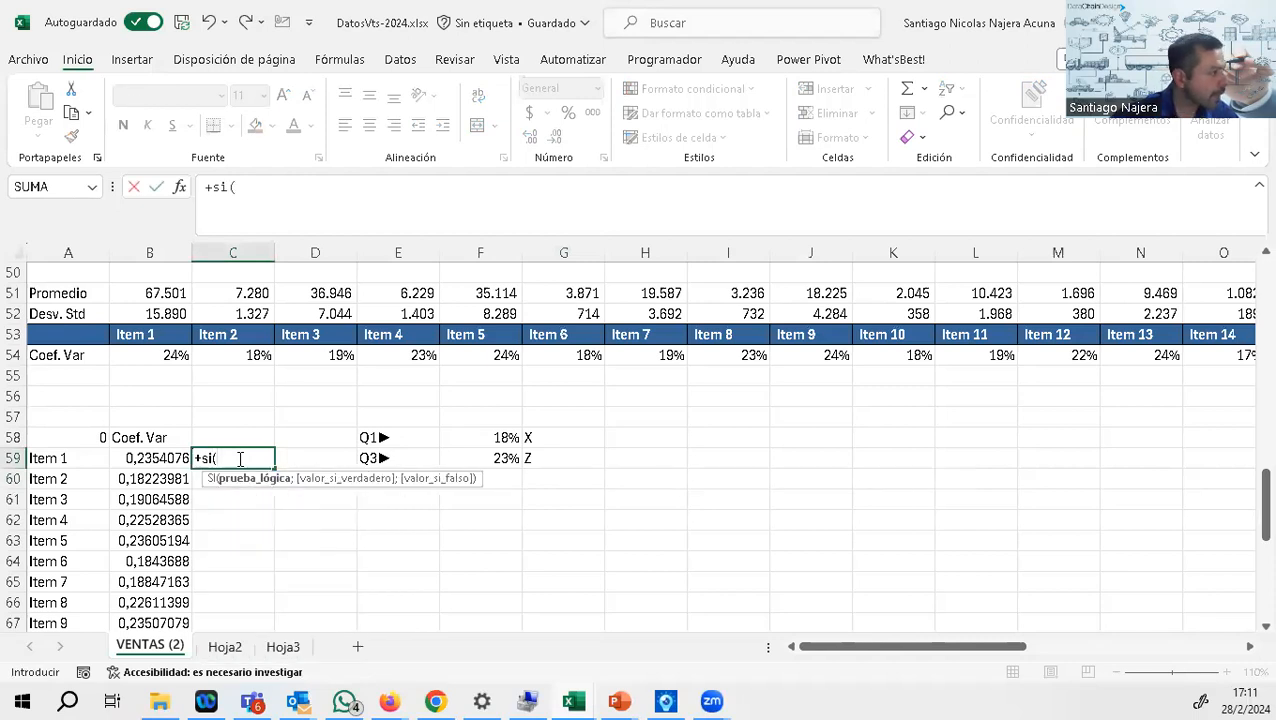
pyautogui.click(158, 457)
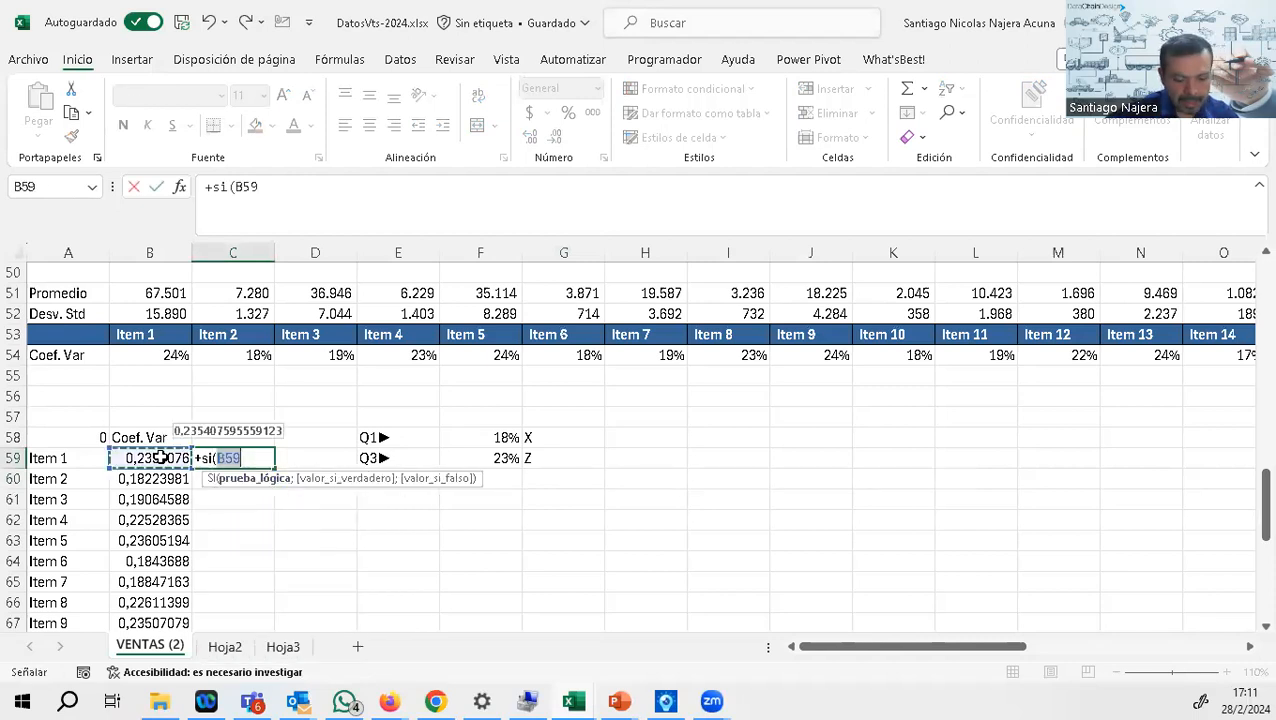
pyautogui.write('<=')
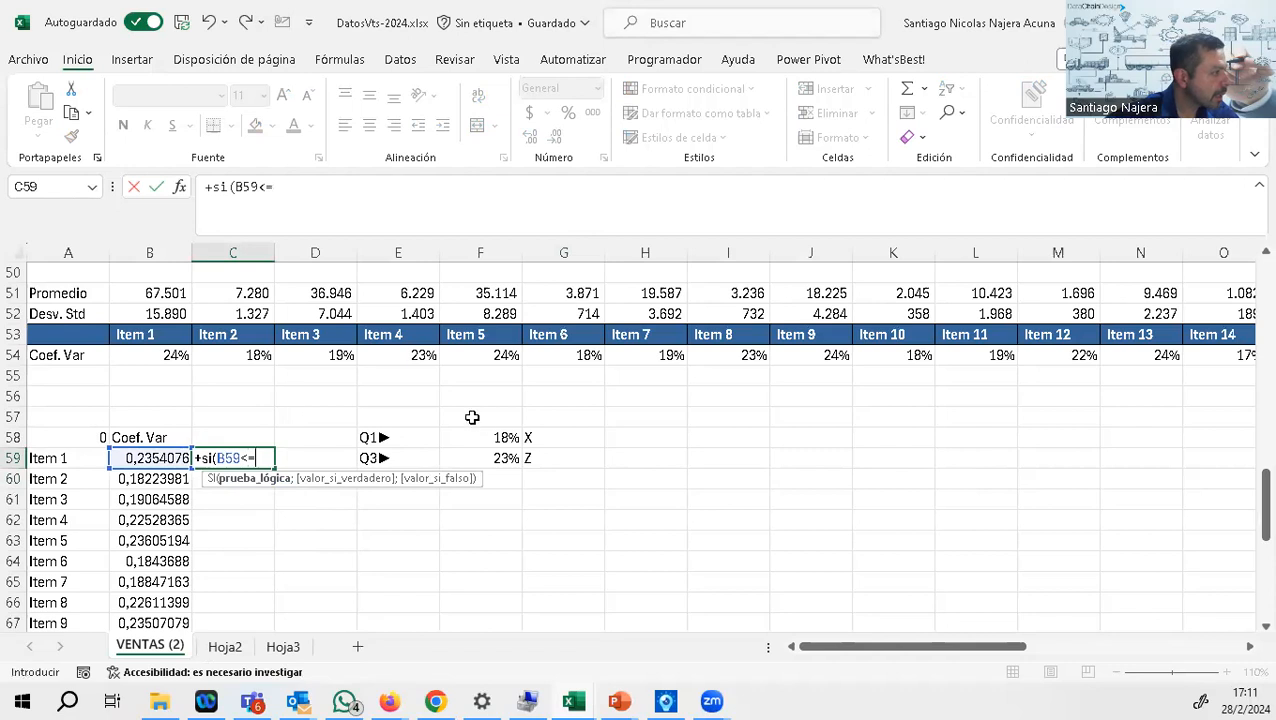
pyautogui.click(505, 438)
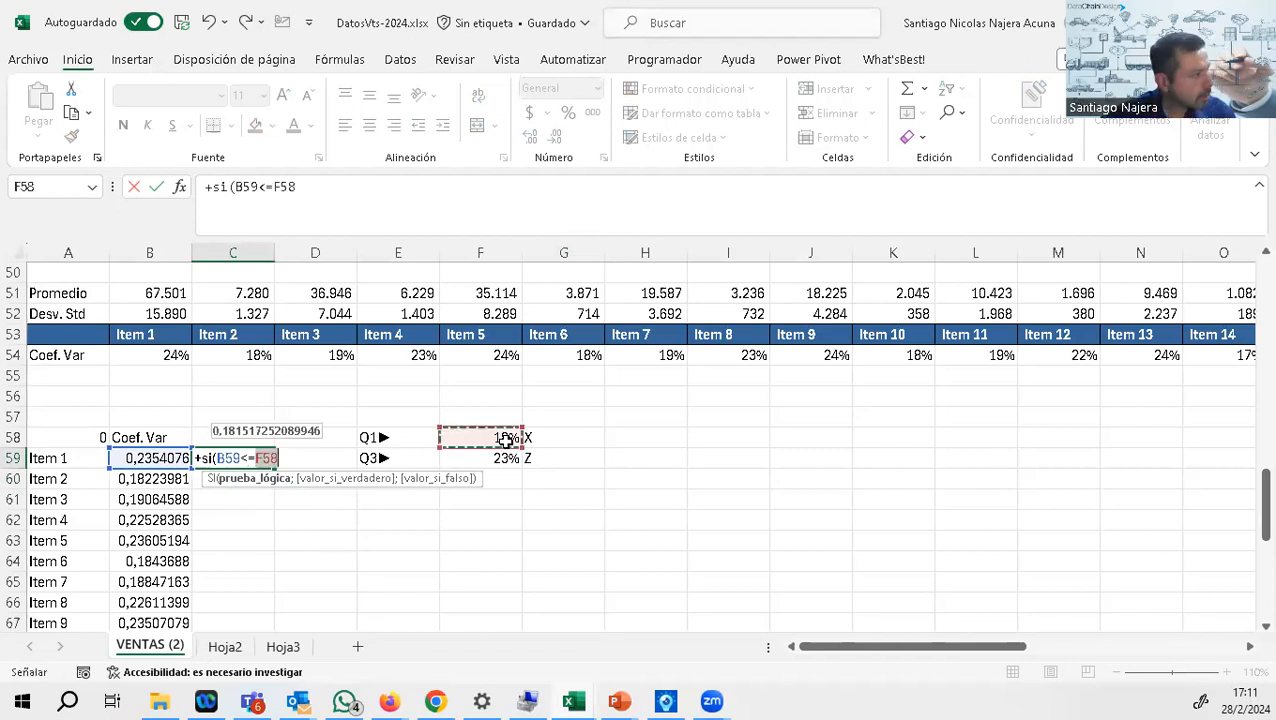
pyautogui.press('F4')
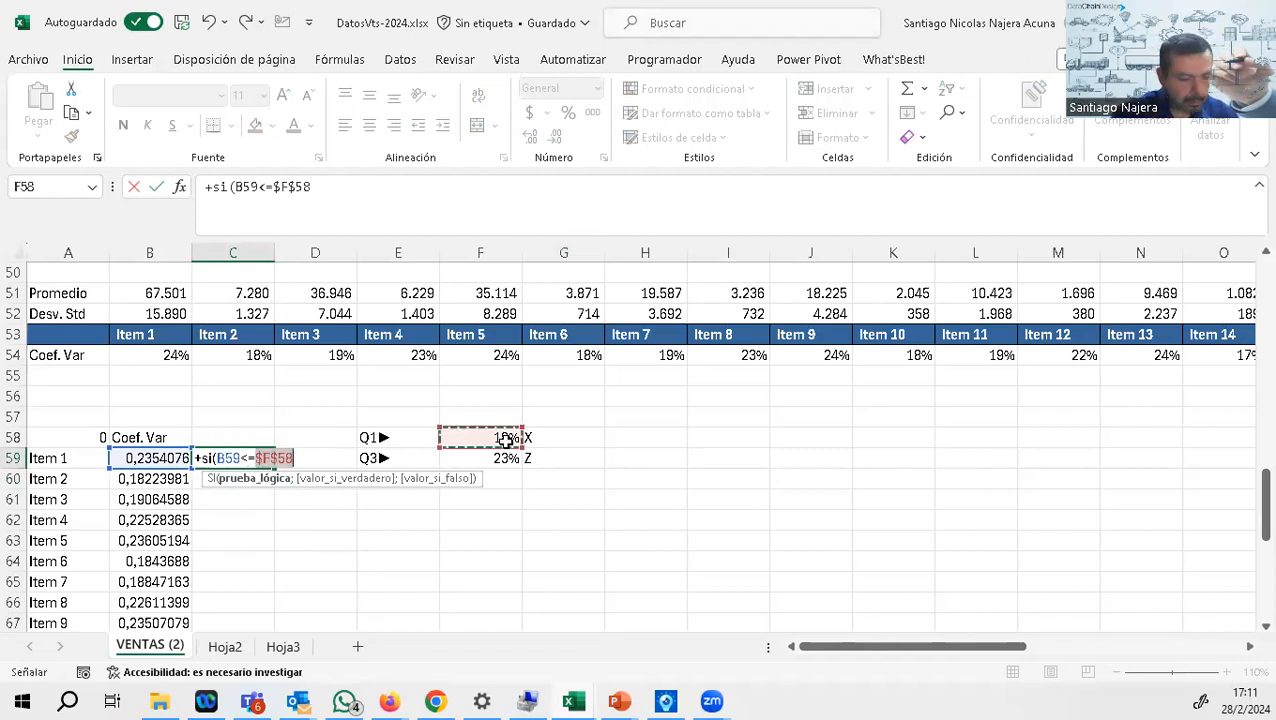
pyautogui.write(';')
pyautogui.click(540, 438)
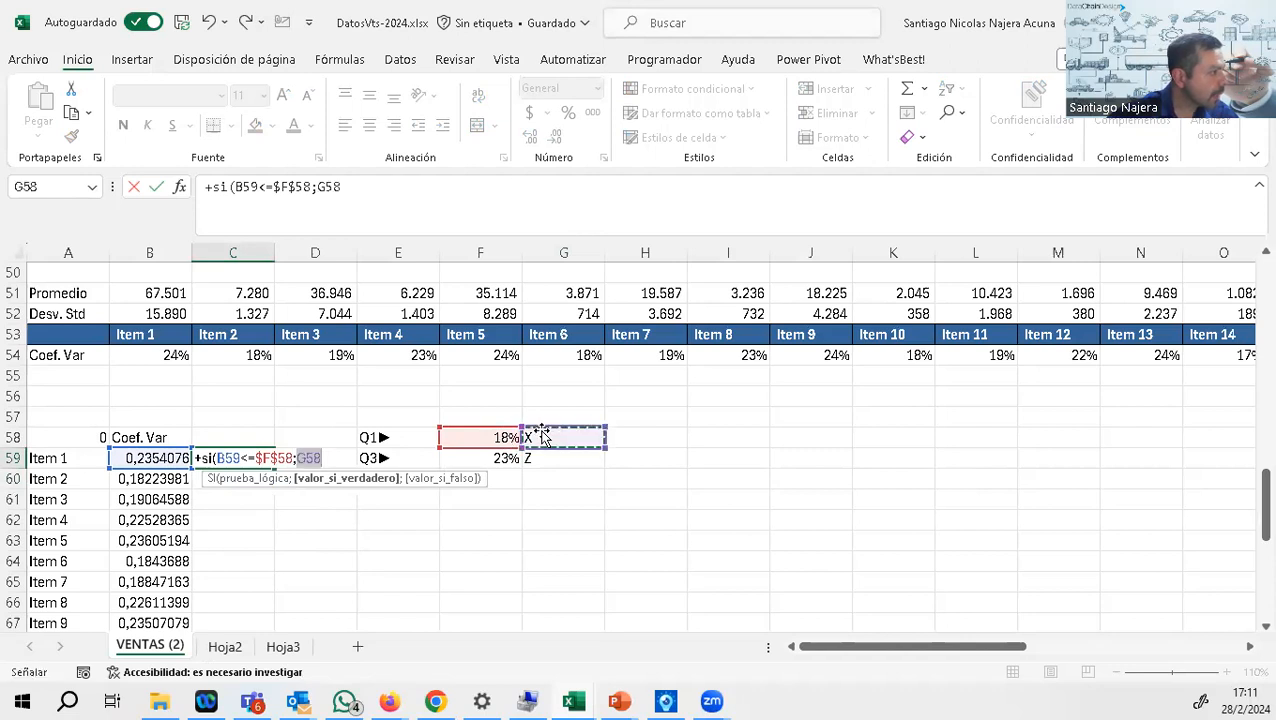
pyautogui.press('F4')
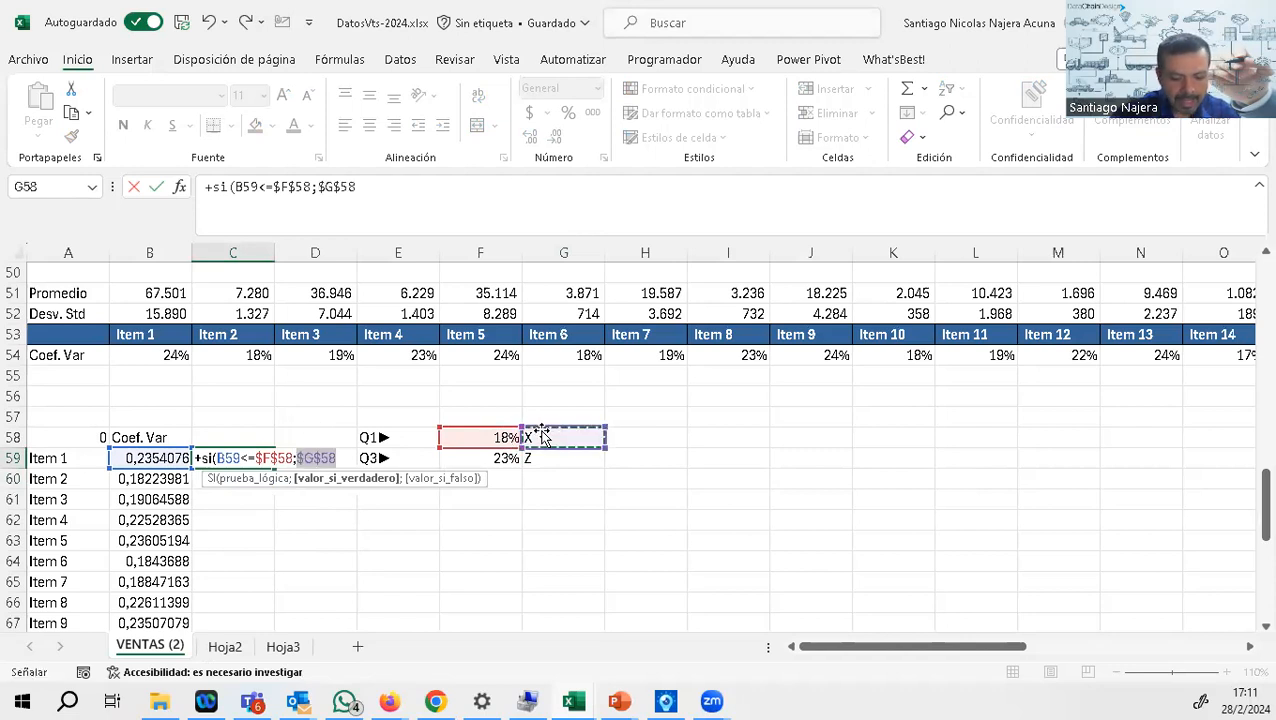
# Step: Complete the C59 formula with a nested SI that returns $G$59 when B59>=$F$59 and "Y" otherwise
pyautogui.write(';si8')
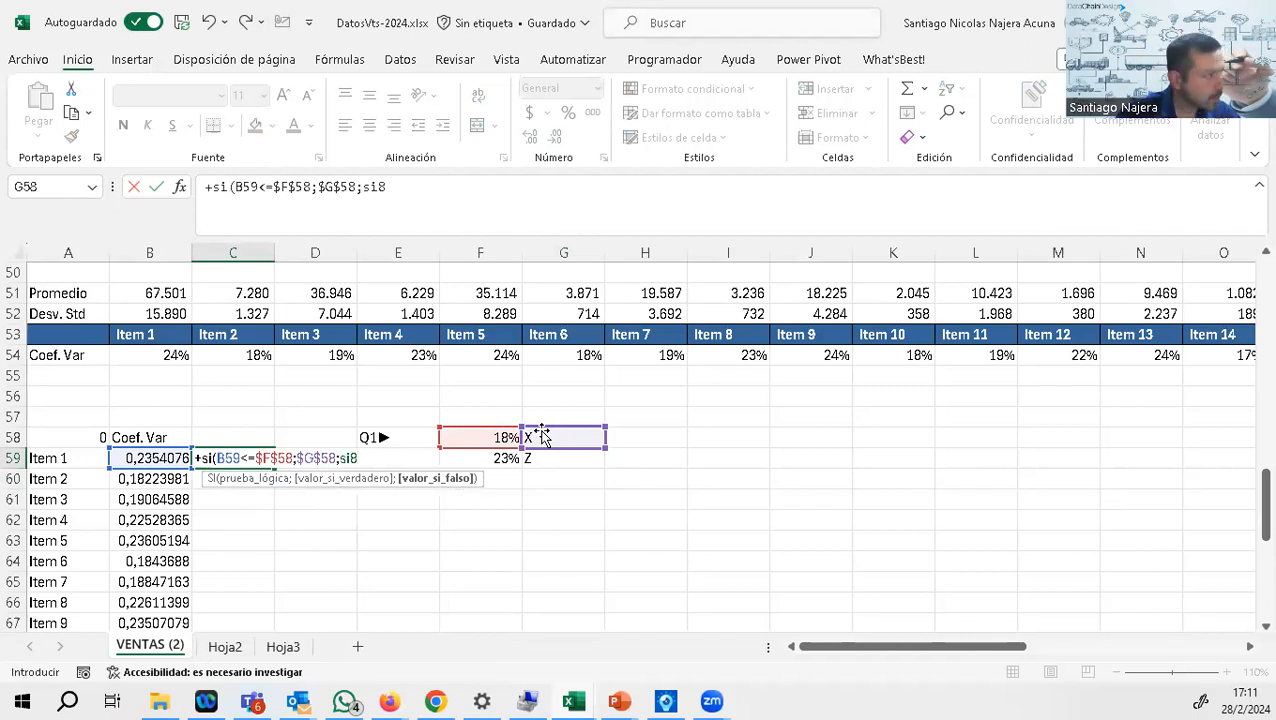
pyautogui.press('BackSpace')
pyautogui.write('(')
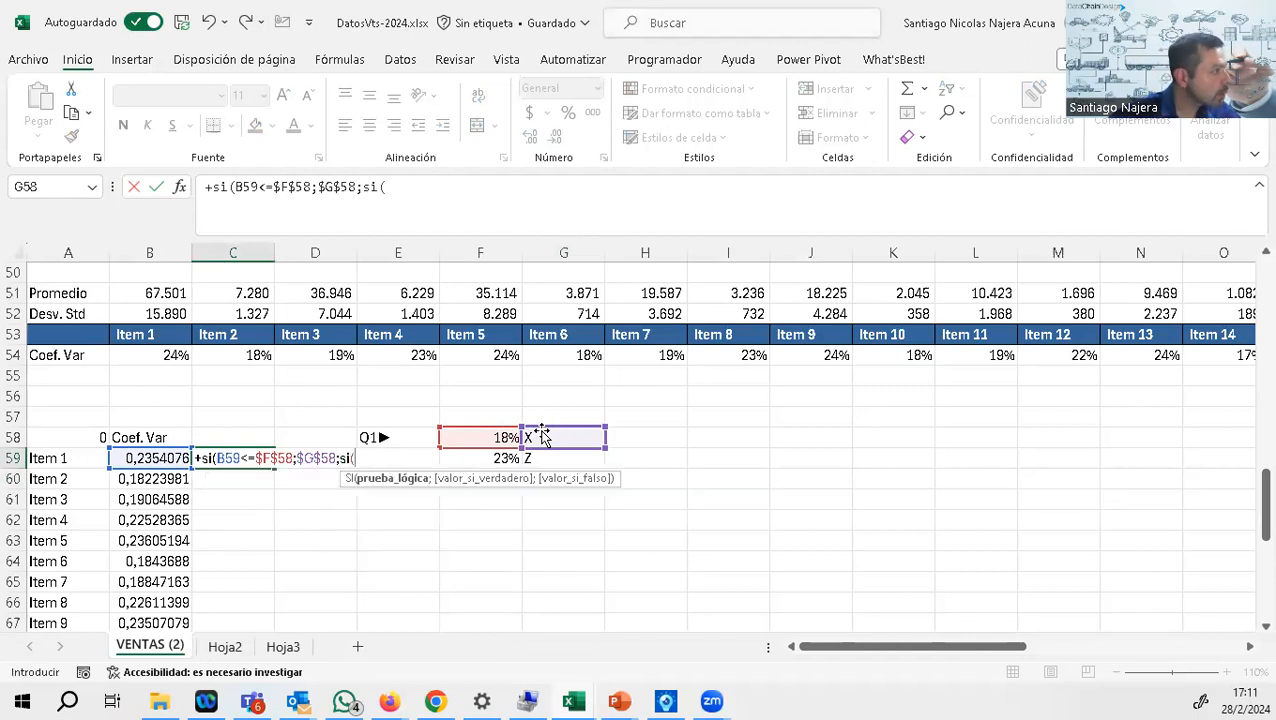
pyautogui.click(170, 458)
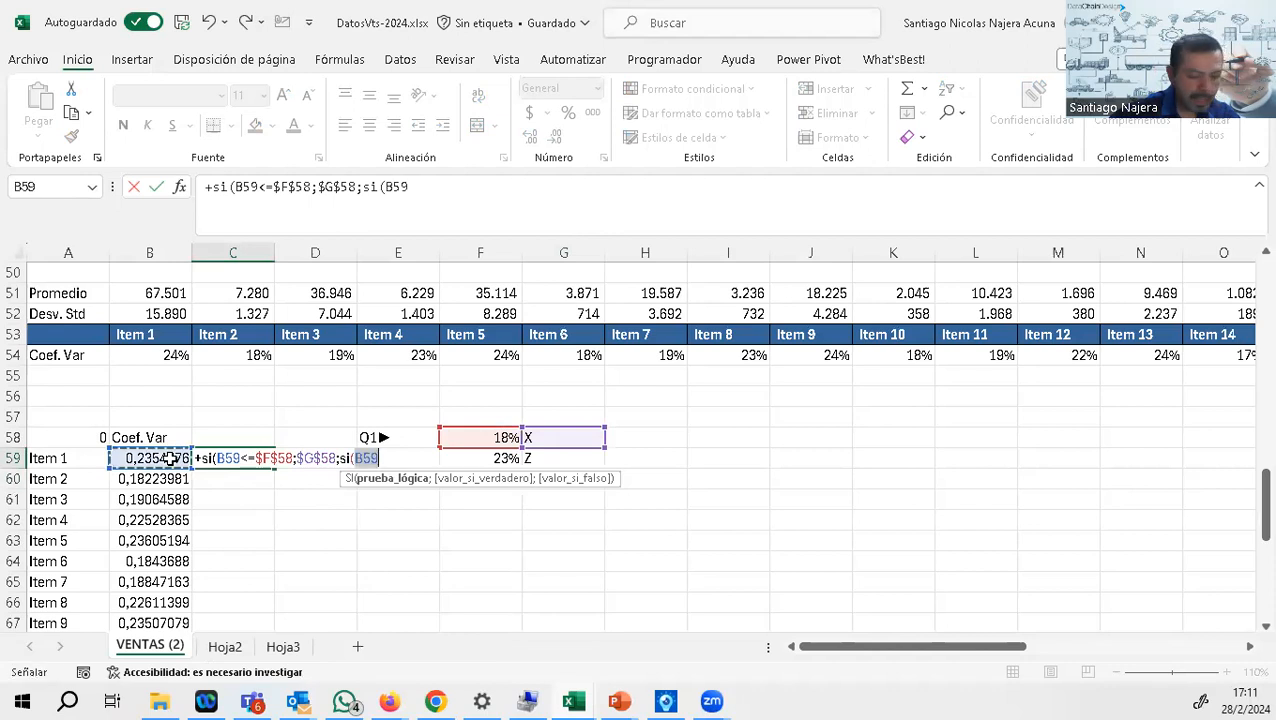
pyautogui.write('>=')
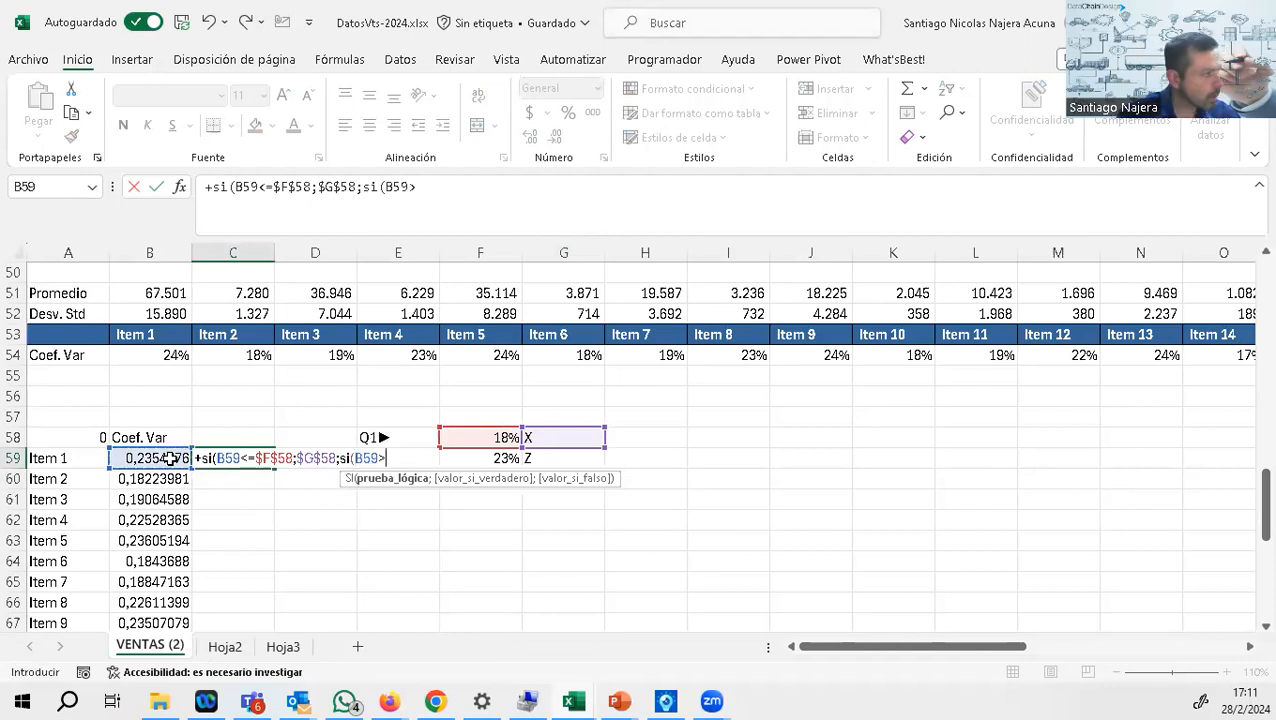
pyautogui.click(508, 458)
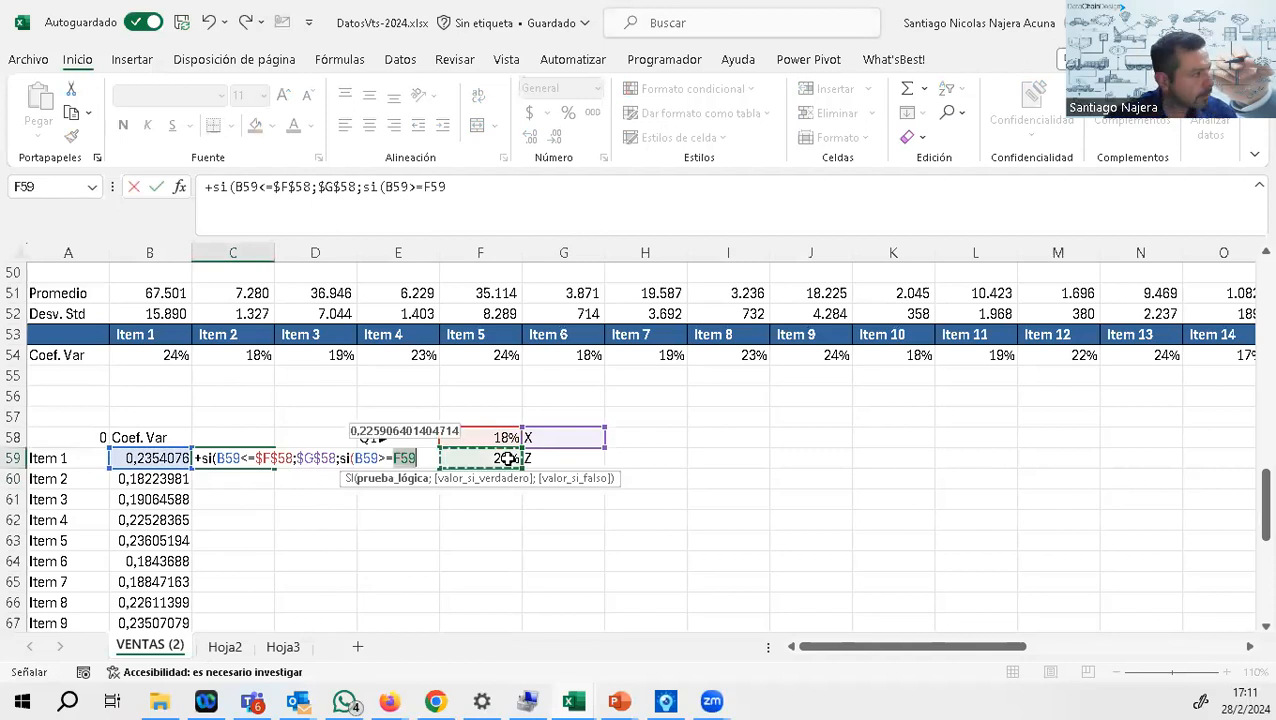
pyautogui.press('F4')
pyautogui.write(';')
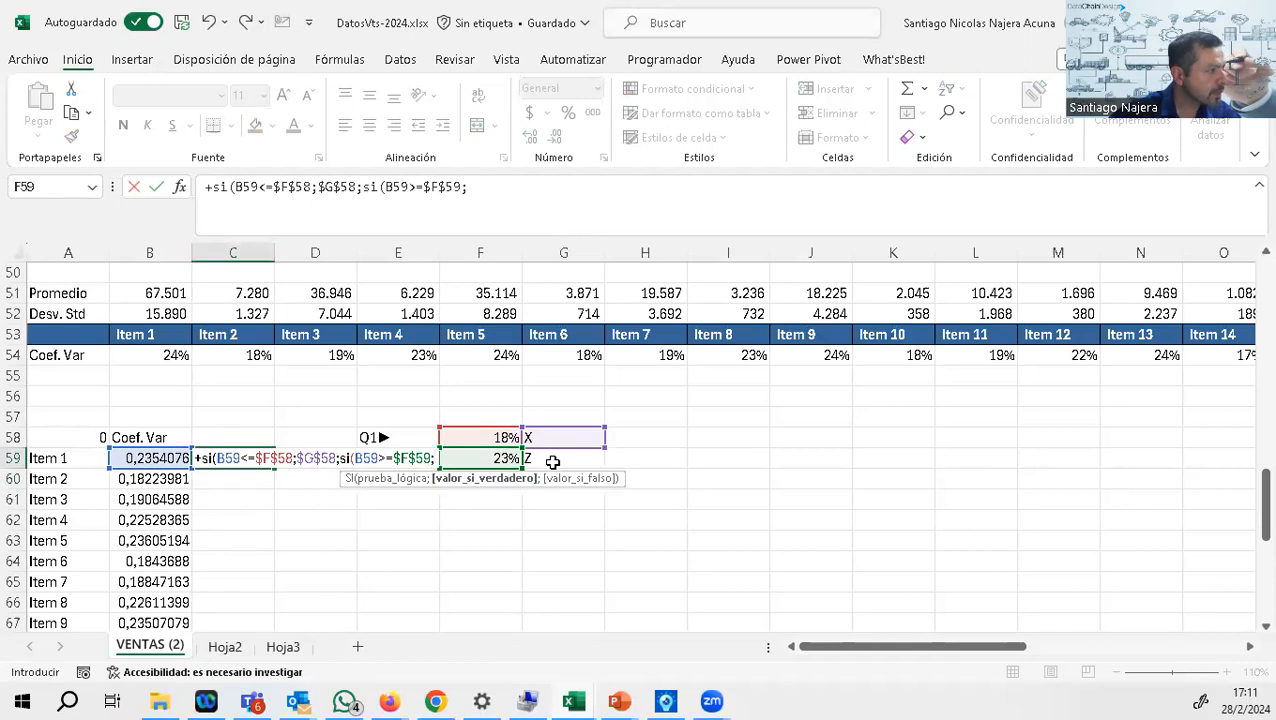
pyautogui.click(552, 462)
pyautogui.press('F4')
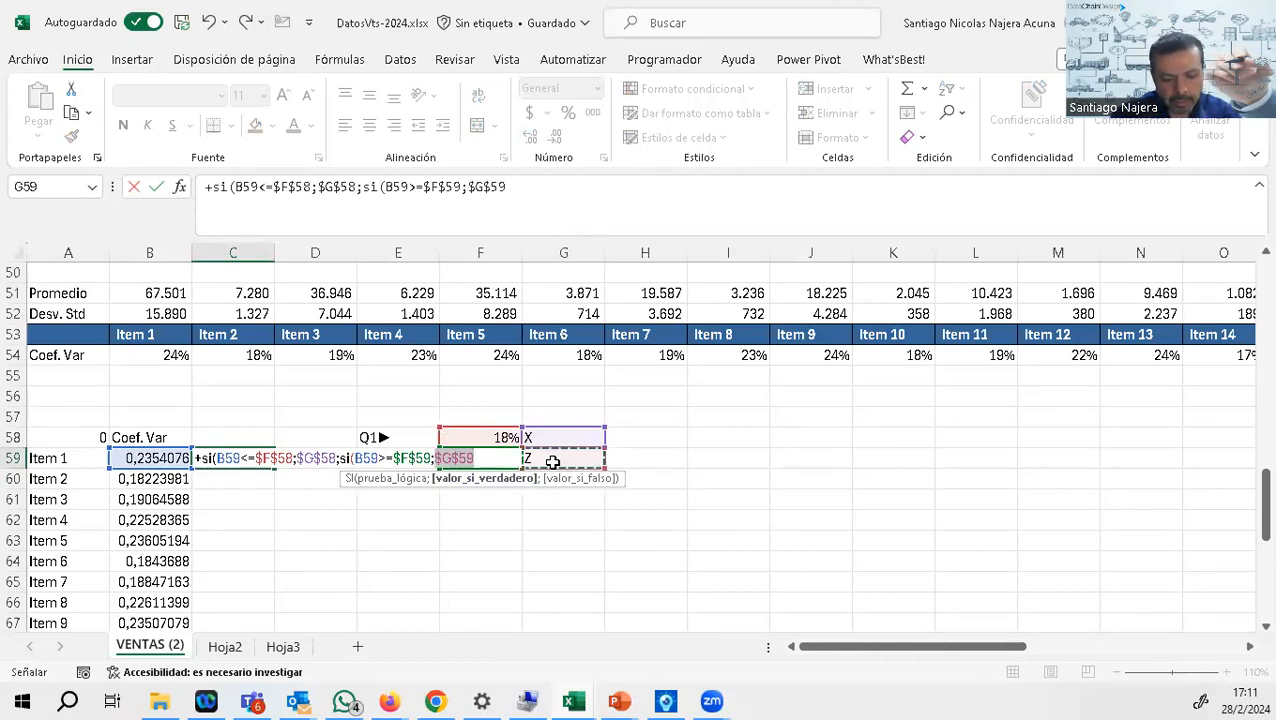
pyautogui.write(';')
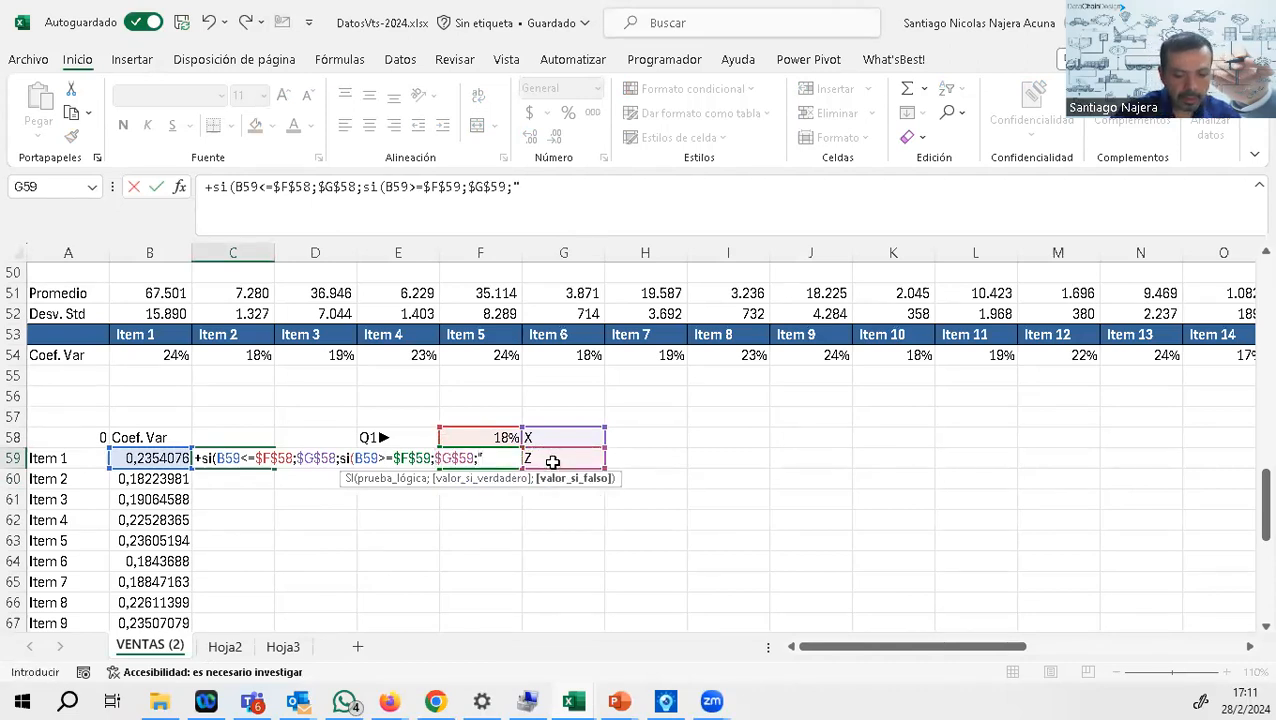
pyautogui.write('"Y"')
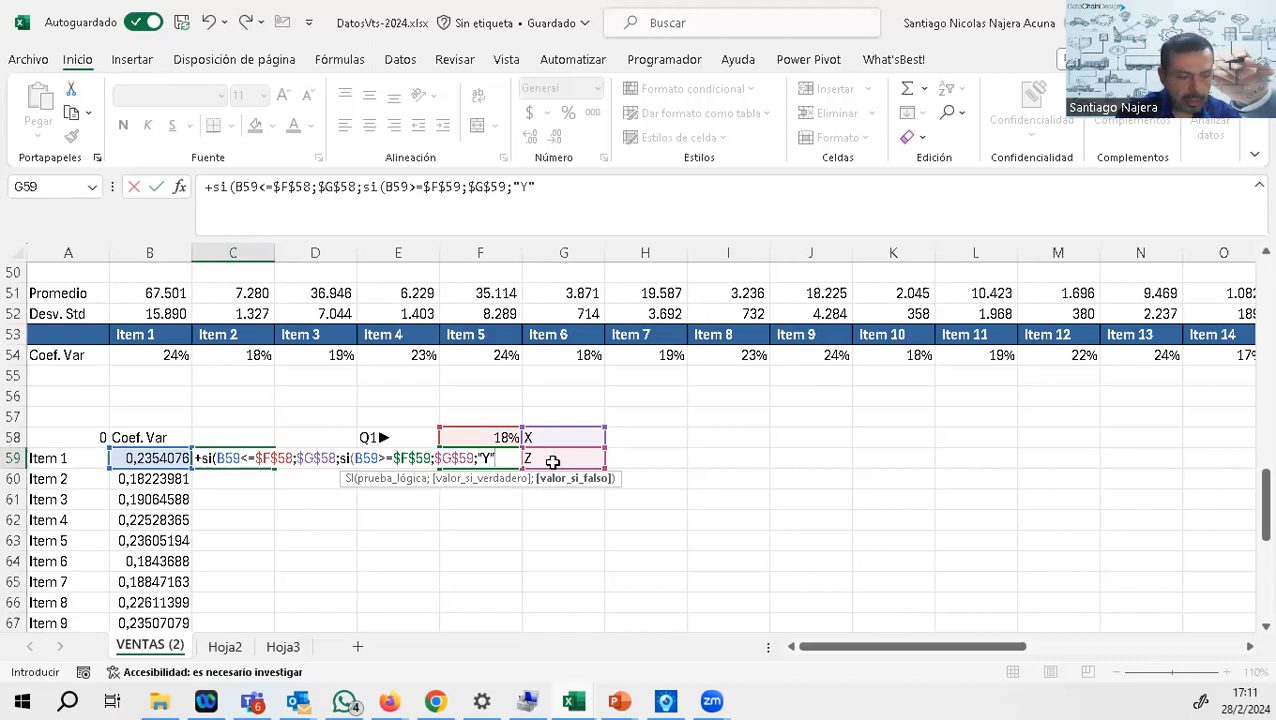
pyautogui.write(')')
pyautogui.press('Return')
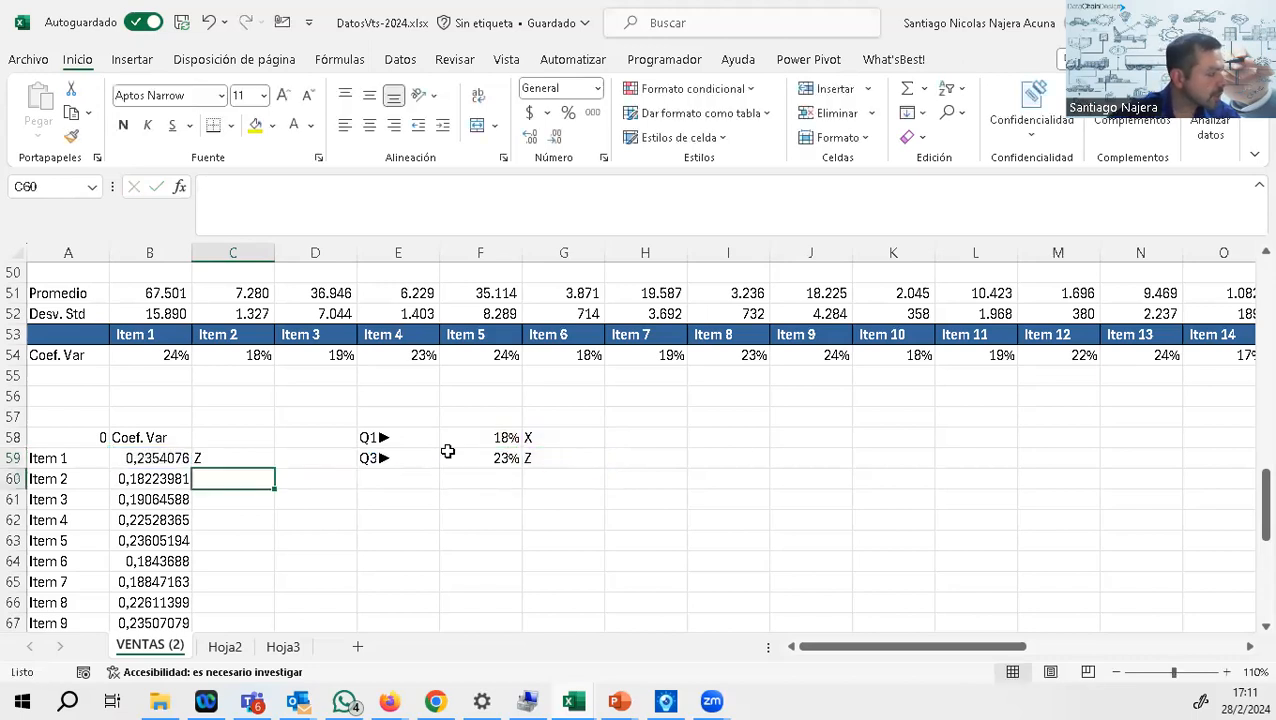
# Step: Fill the XYZ classification formula from C59 down to Item 26 in C84 and review the assigned classes
pyautogui.click(242, 458)
pyautogui.doubleClick(276, 469)
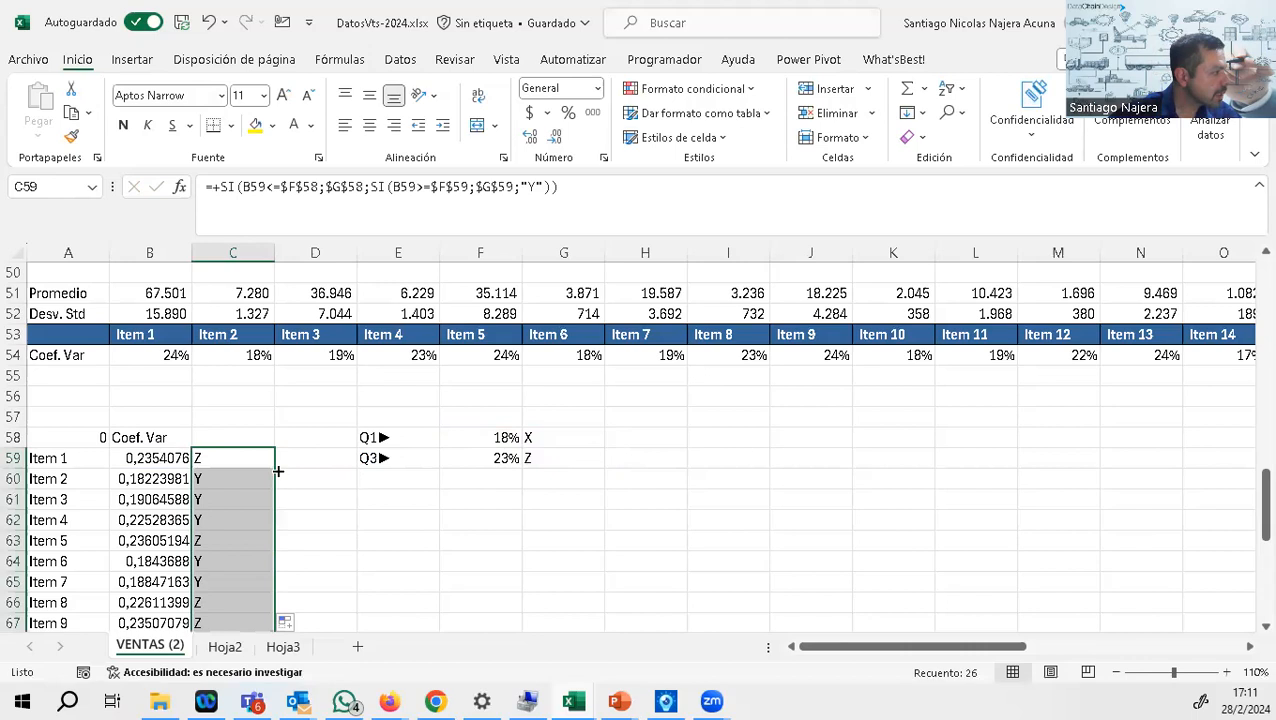
pyautogui.scroll(-7, 265, 488)
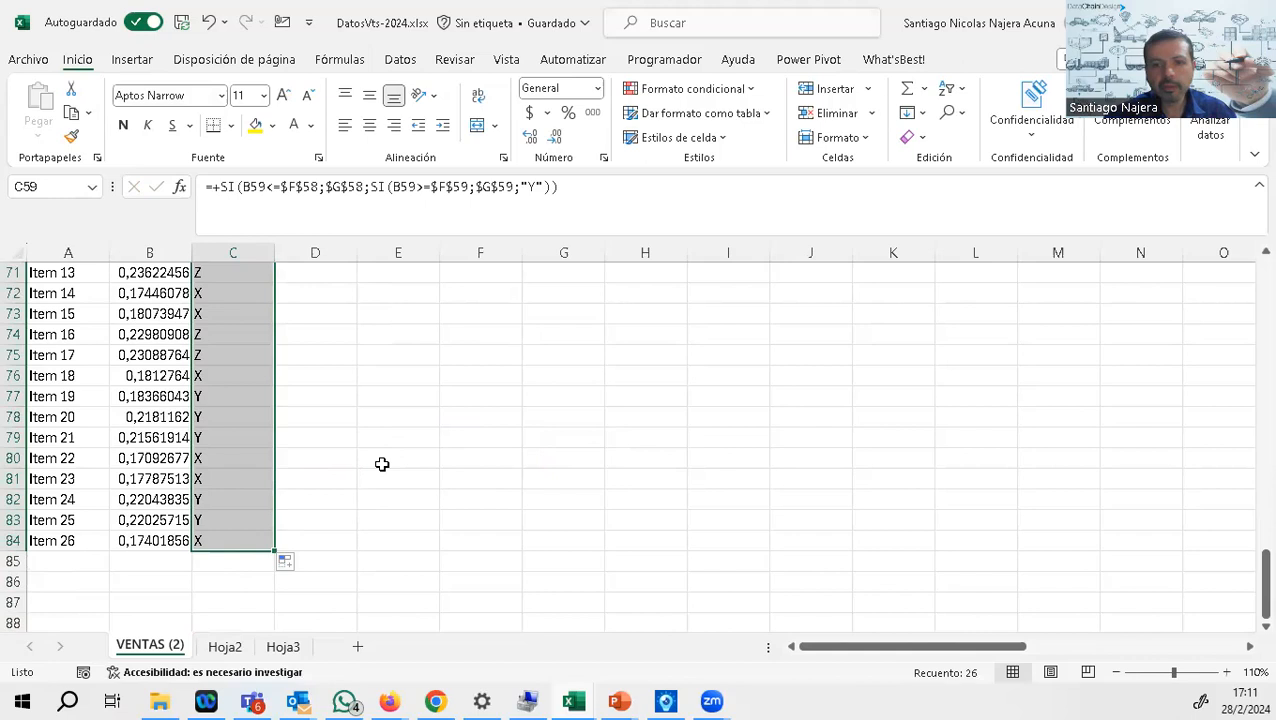
pyautogui.scroll(1, 640, 482)
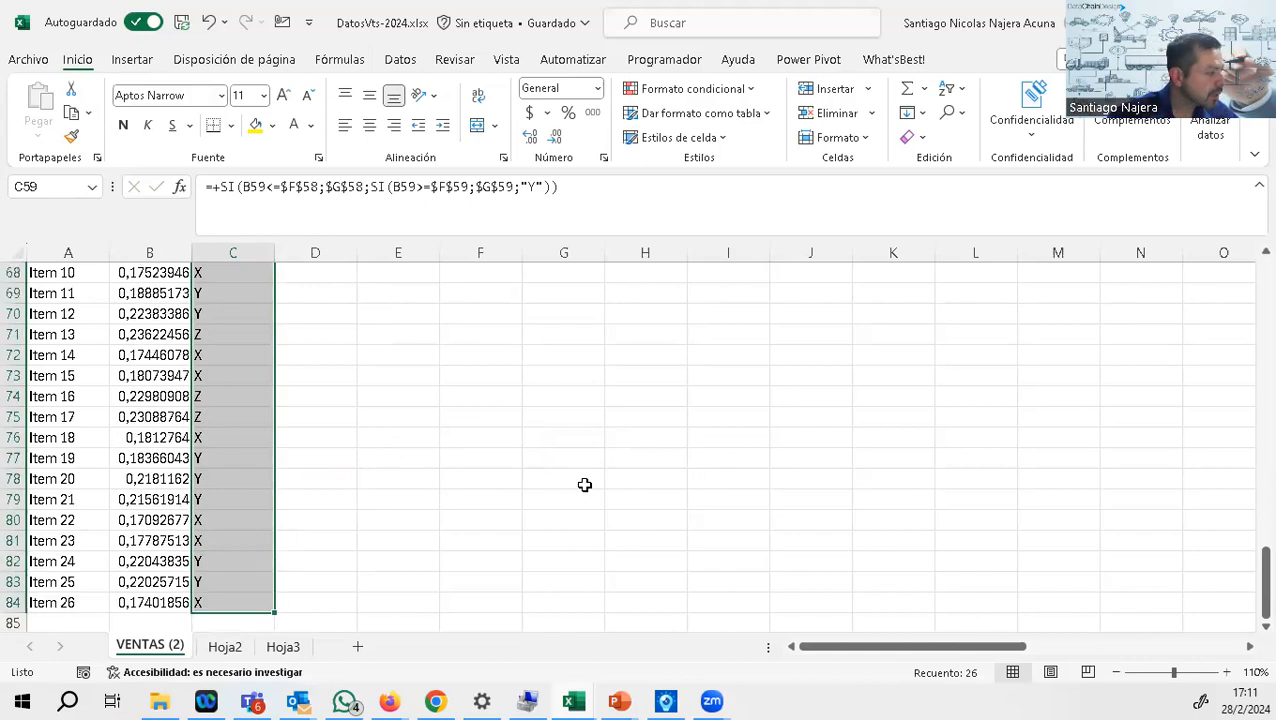
pyautogui.scroll(6, 585, 484)
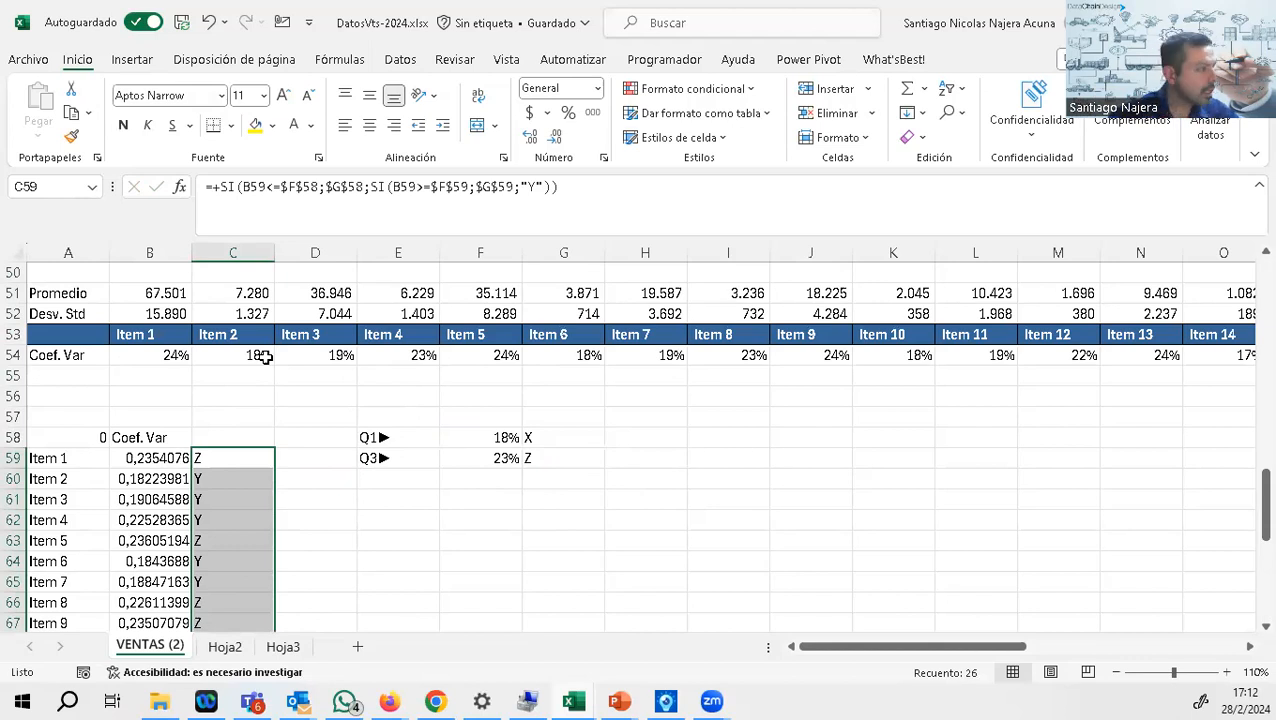
# Step: Move the Hoja3 sheet with the ABC classification in front of Hoja2
pyautogui.click(238, 644)
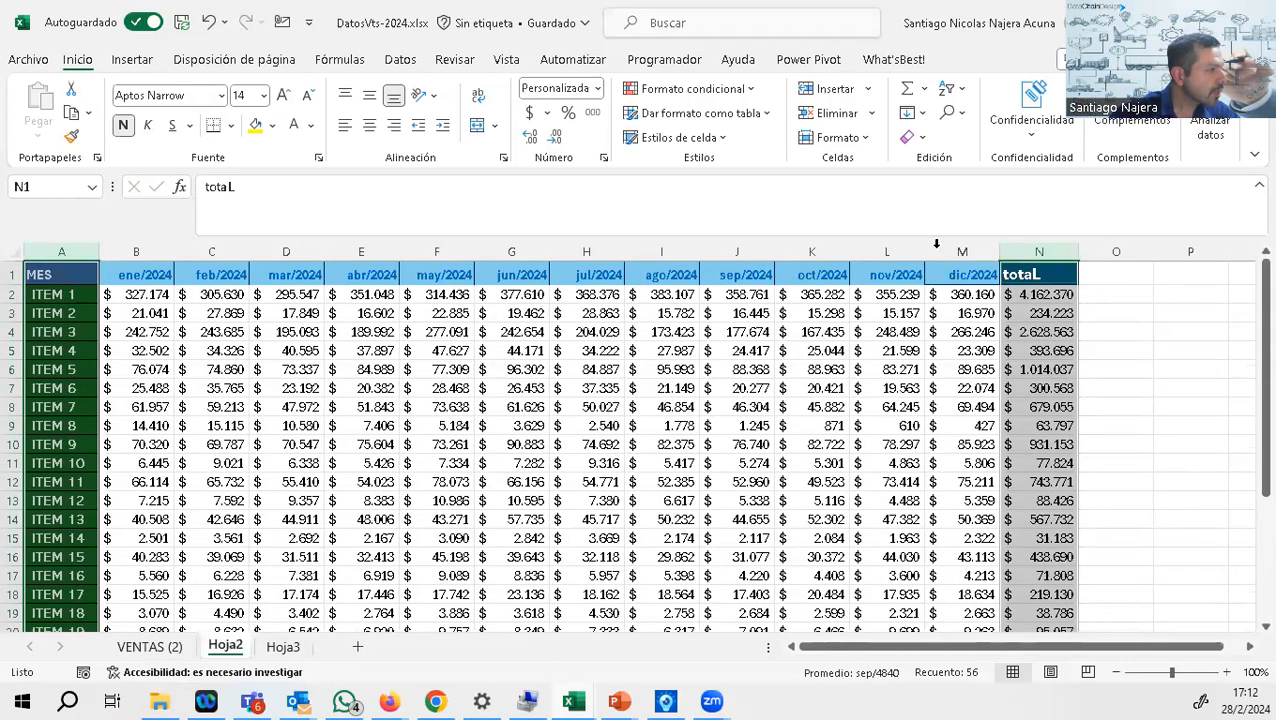
pyautogui.click(280, 646)
pyautogui.moveTo(216, 650); pyautogui.dragTo(222, 648)
# Step: Rename the Hoja3 sheet as ABc-XYZ
pyautogui.rightClick(224, 648)
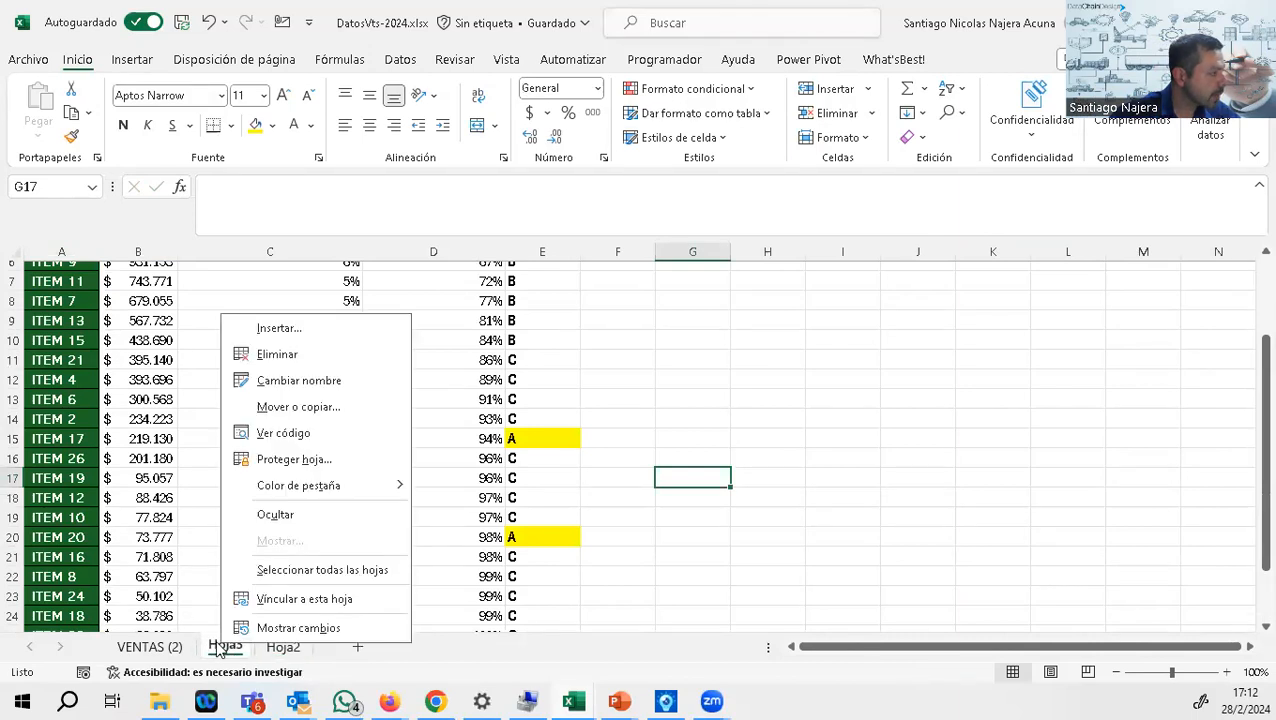
pyautogui.press('Escape')
pyautogui.doubleClick(224, 647)
pyautogui.write('ABc')
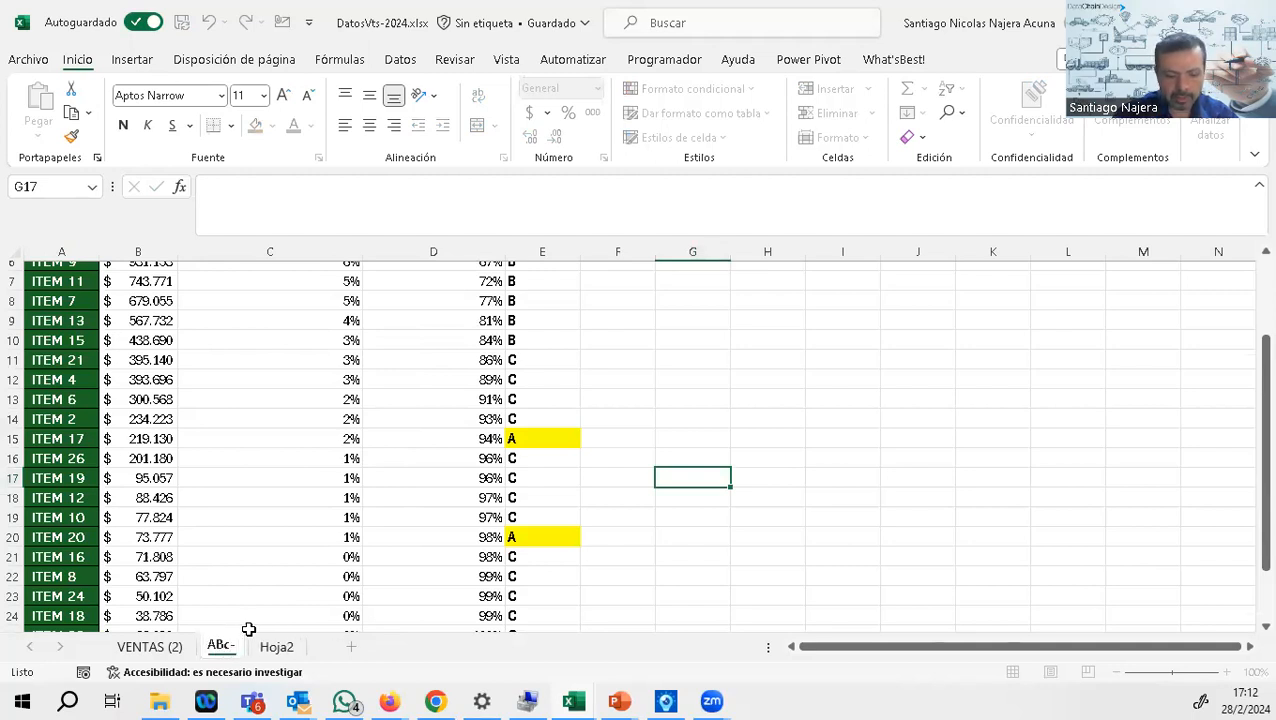
pyautogui.write('-XYZ')
pyautogui.click(736, 420)
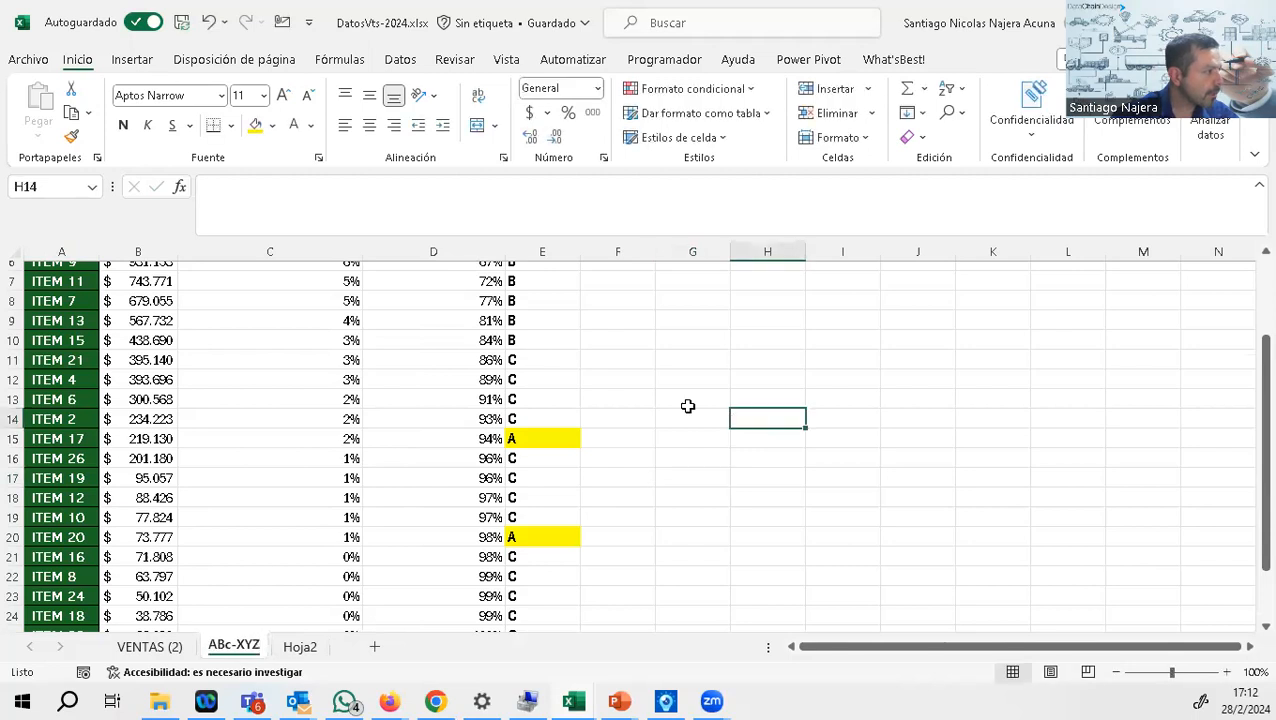
# Step: Add an "XyZ" header in F1 next to the ABC header and give the cell a pink fill
pyautogui.scroll(2, 688, 406)
pyautogui.click(566, 274)
pyautogui.moveTo(582, 283); pyautogui.dragTo(625, 278)
pyautogui.write('XyZ')
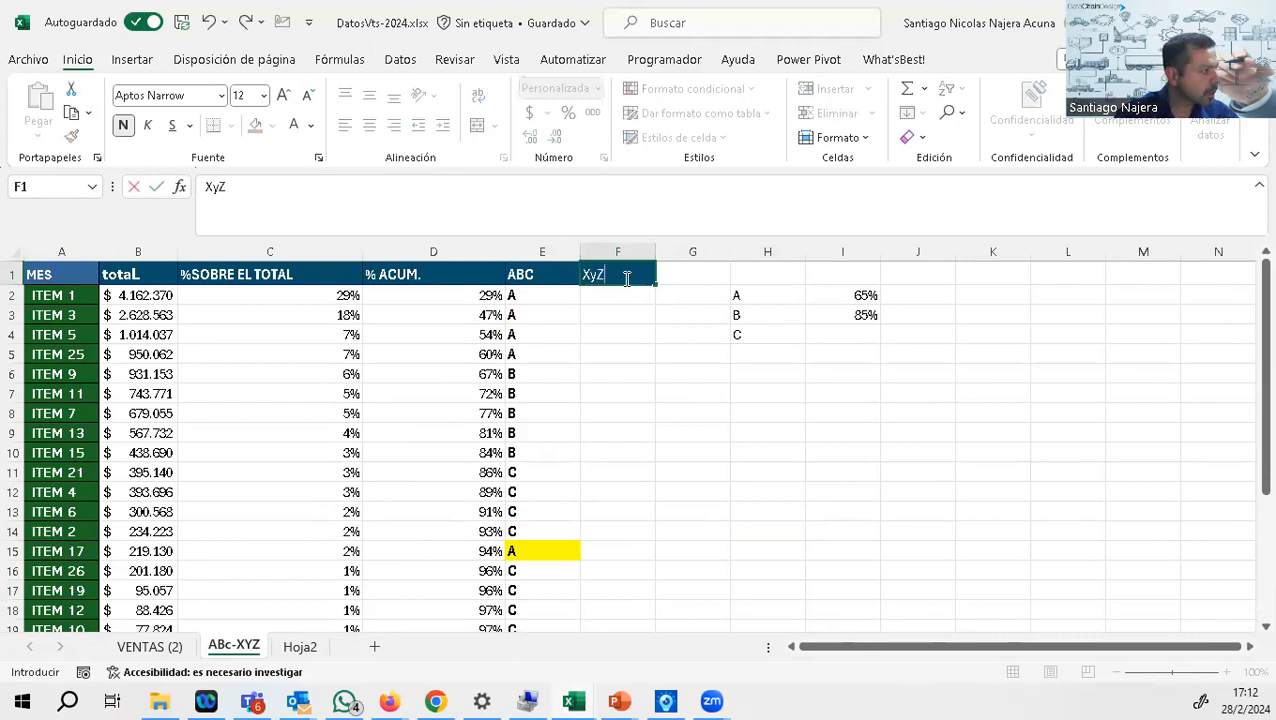
pyautogui.press('Return')
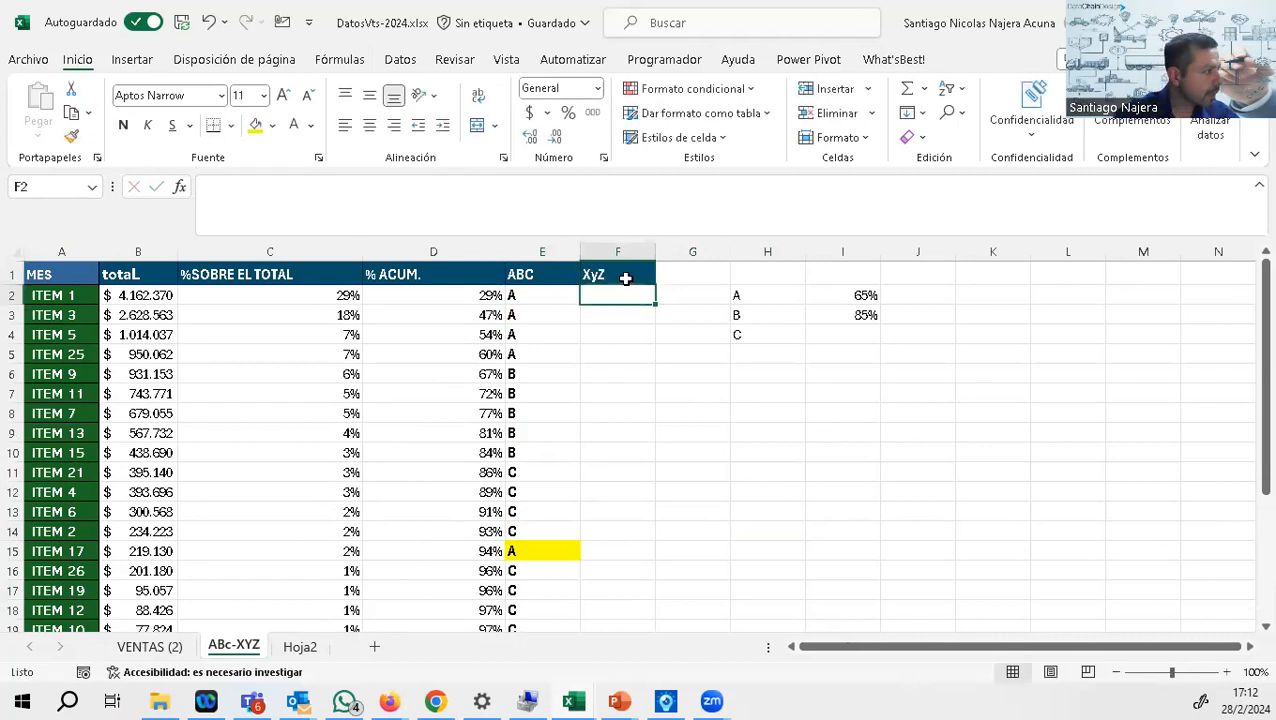
pyautogui.click(625, 278)
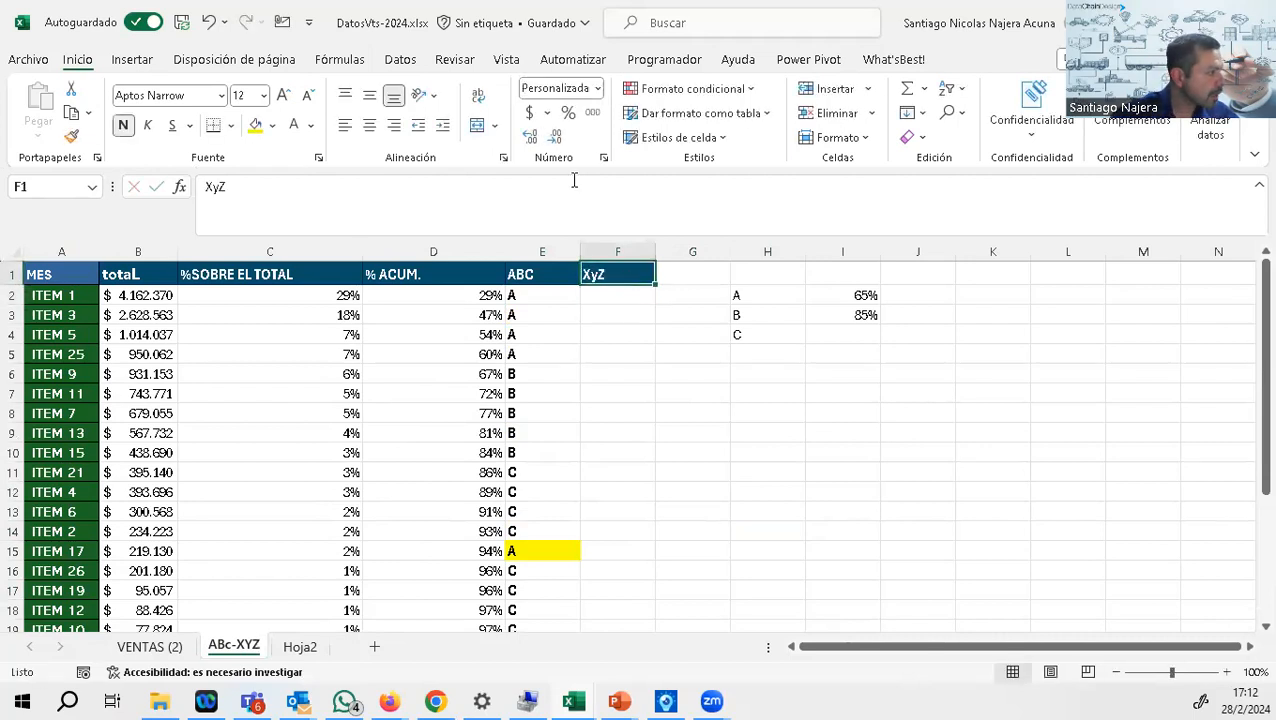
pyautogui.click(273, 126)
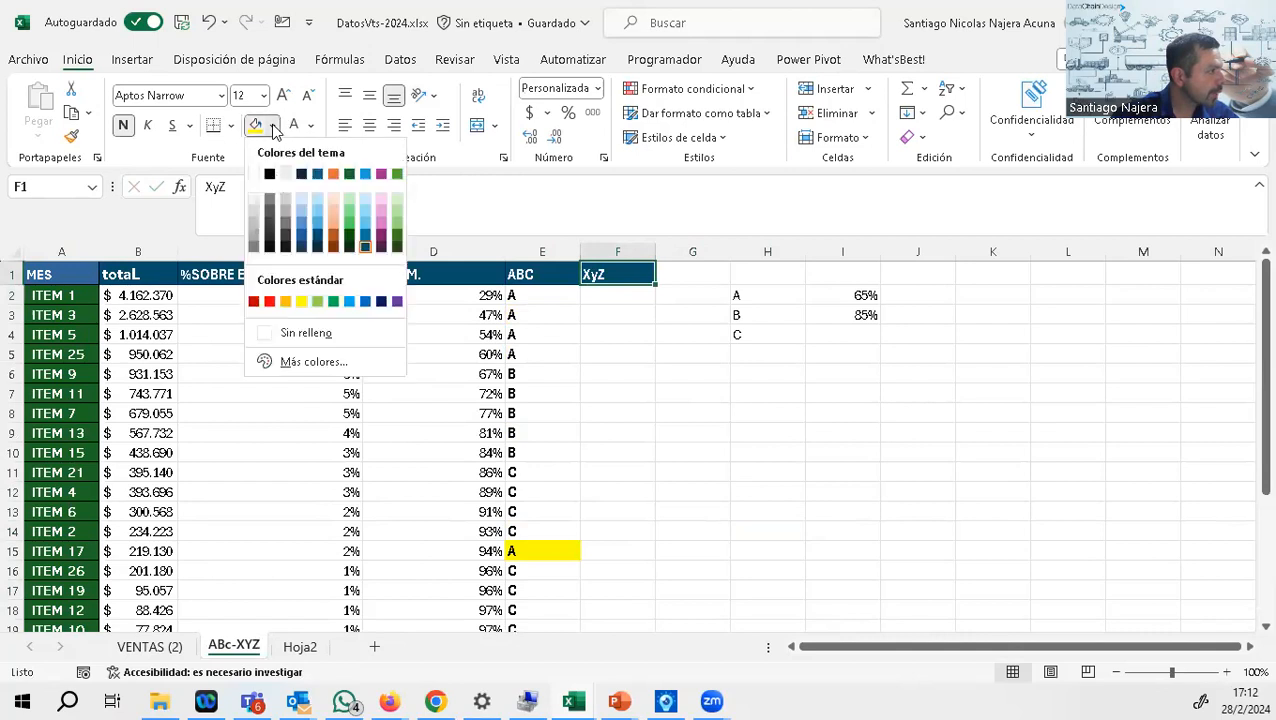
pyautogui.click(381, 221)
# Step: Start a BUSCARV formula in F2 with the item name in A2 as the lookup value
pyautogui.click(593, 308)
pyautogui.click(601, 292)
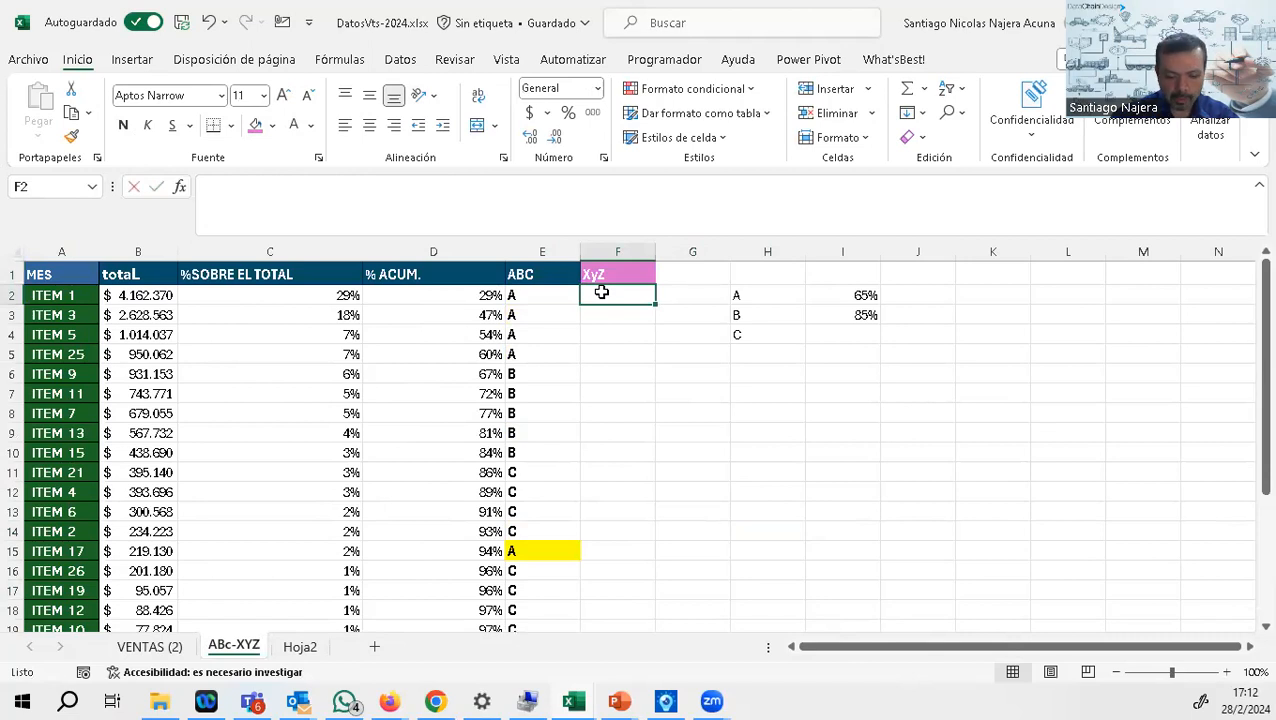
pyautogui.write('+bus')
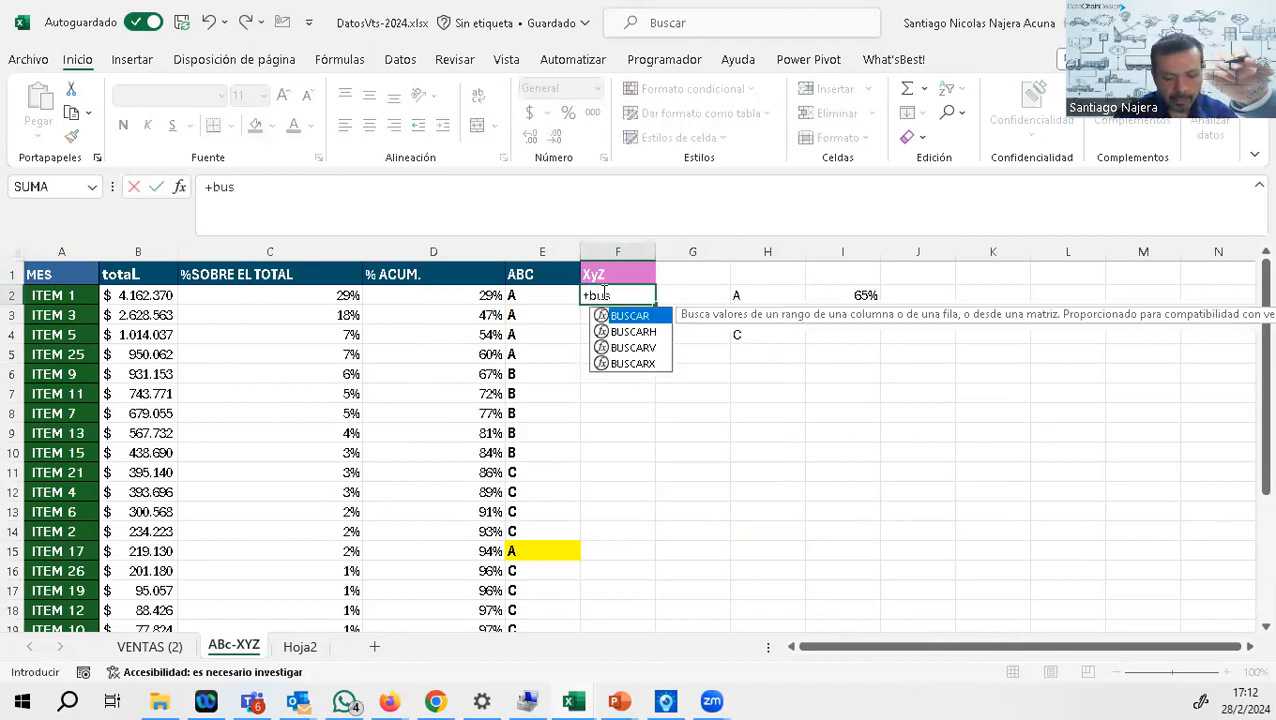
pyautogui.write('carv')
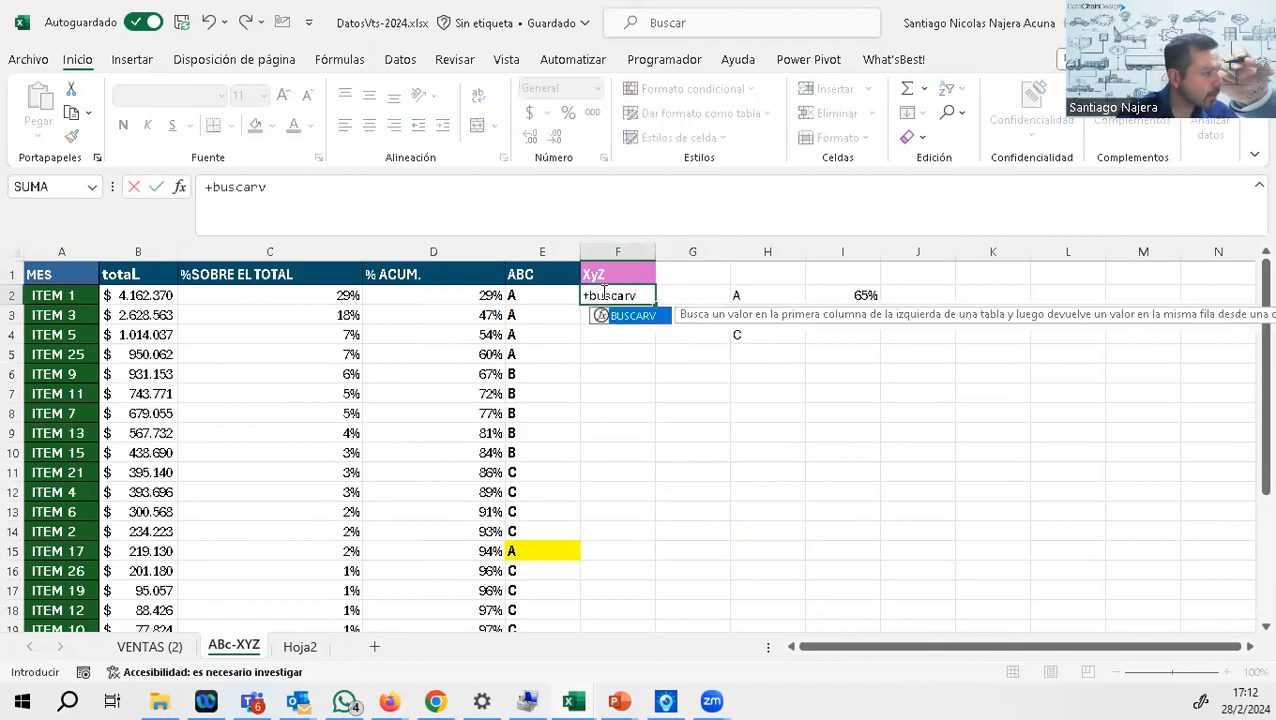
pyautogui.write('(')
pyautogui.click(62, 296)
pyautogui.write(';')
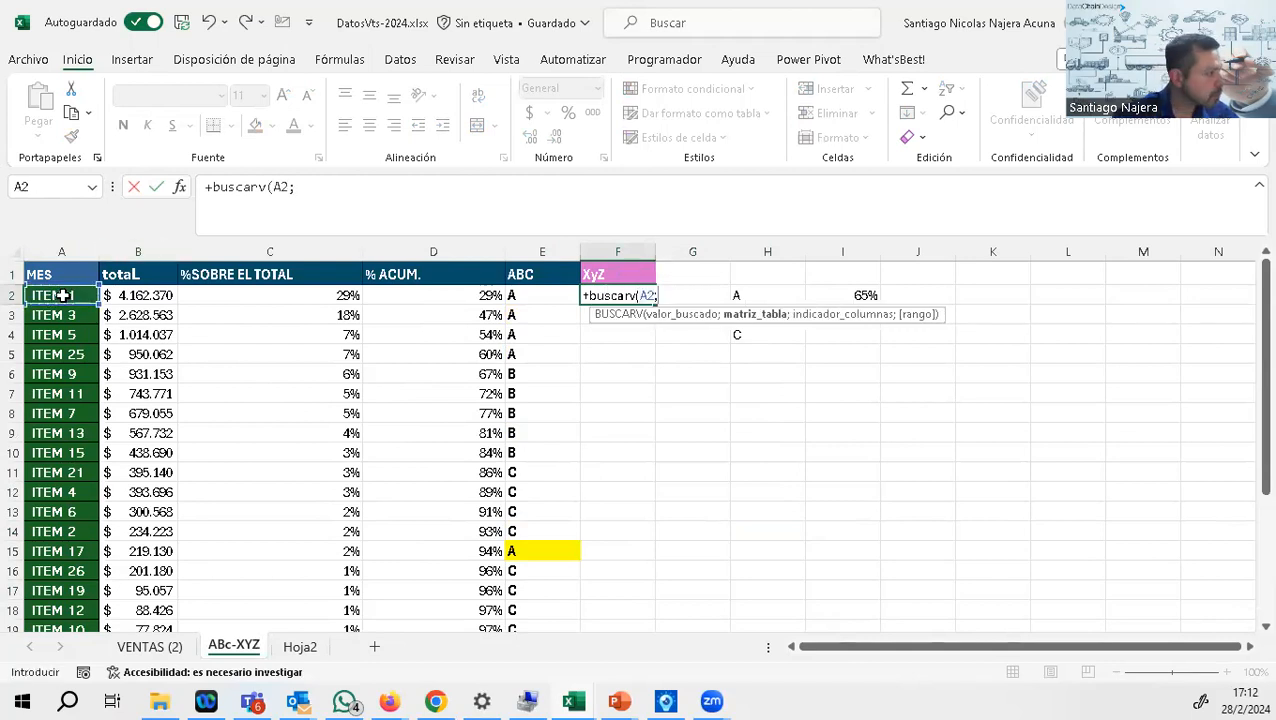
# Step: Complete the BUSCARV with the absolute range $A$59:$C$84 of VENTAS (2), column 3 and 0 for an exact match
pyautogui.click(149, 647)
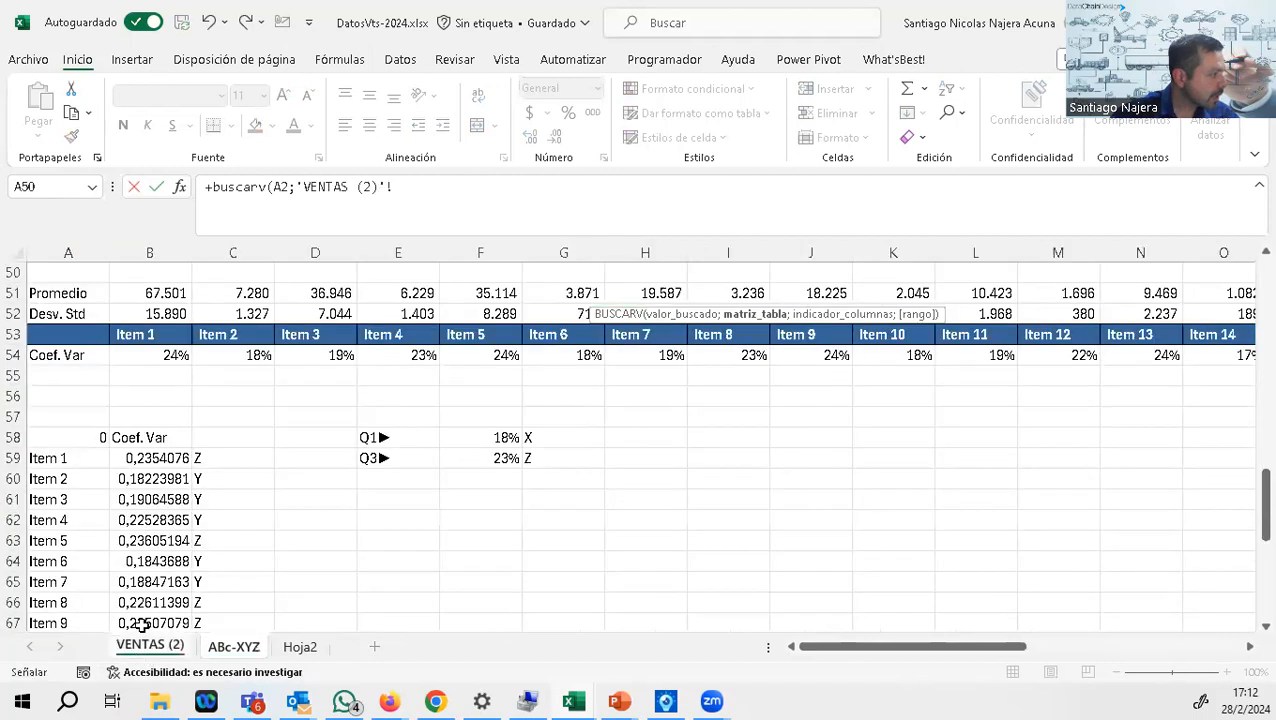
pyautogui.moveTo(66, 459); pyautogui.dragTo(254, 577)
pyautogui.press('F4')
pyautogui.click(507, 186)
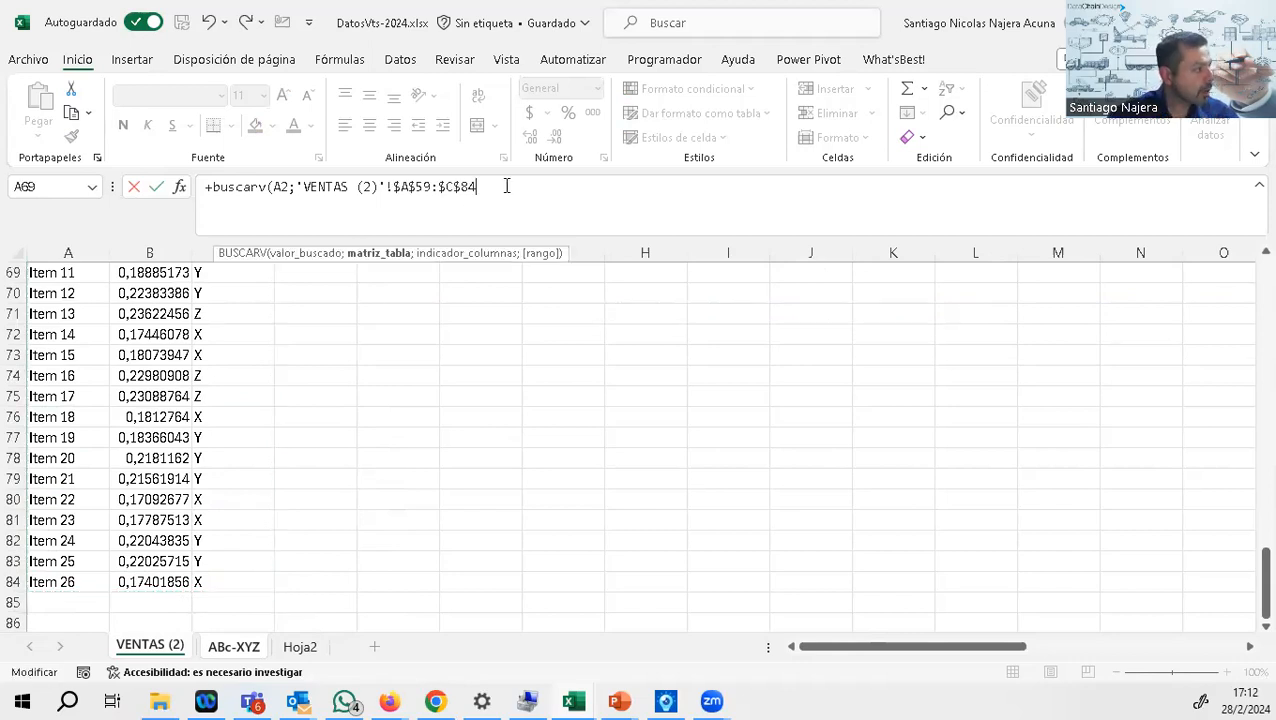
pyautogui.write(';3;')
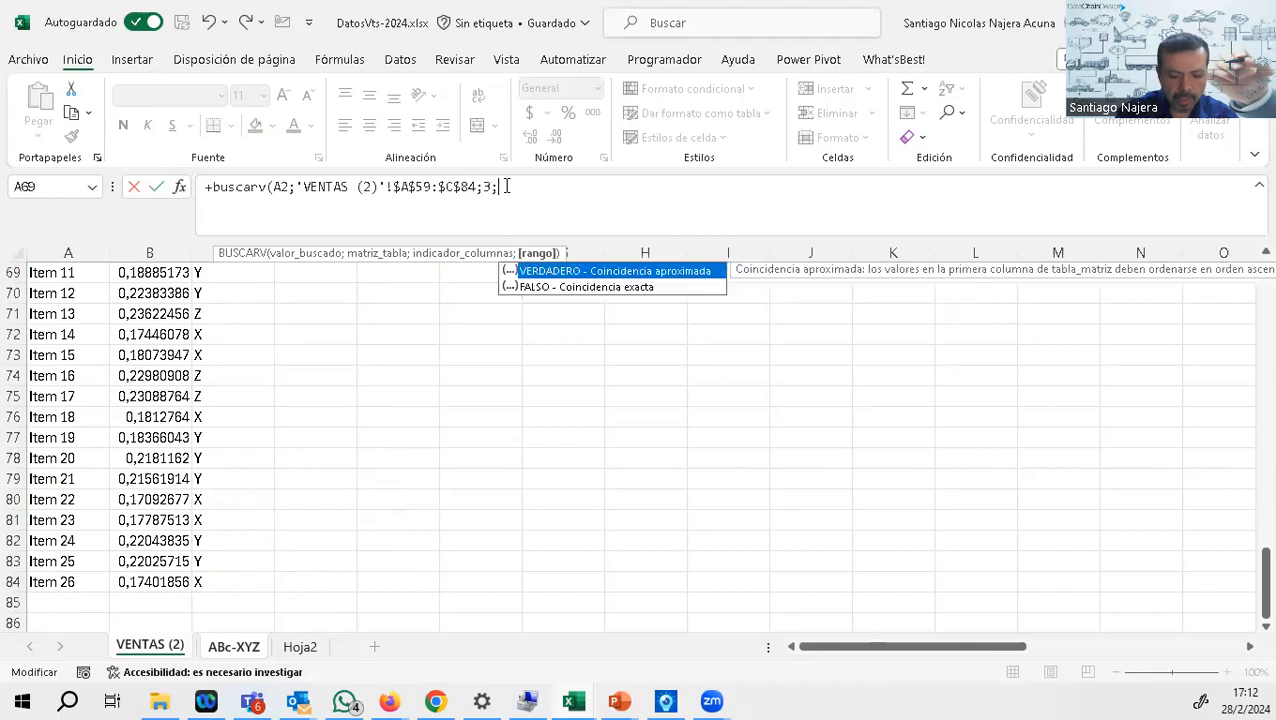
pyautogui.write('0)')
pyautogui.press('Return')
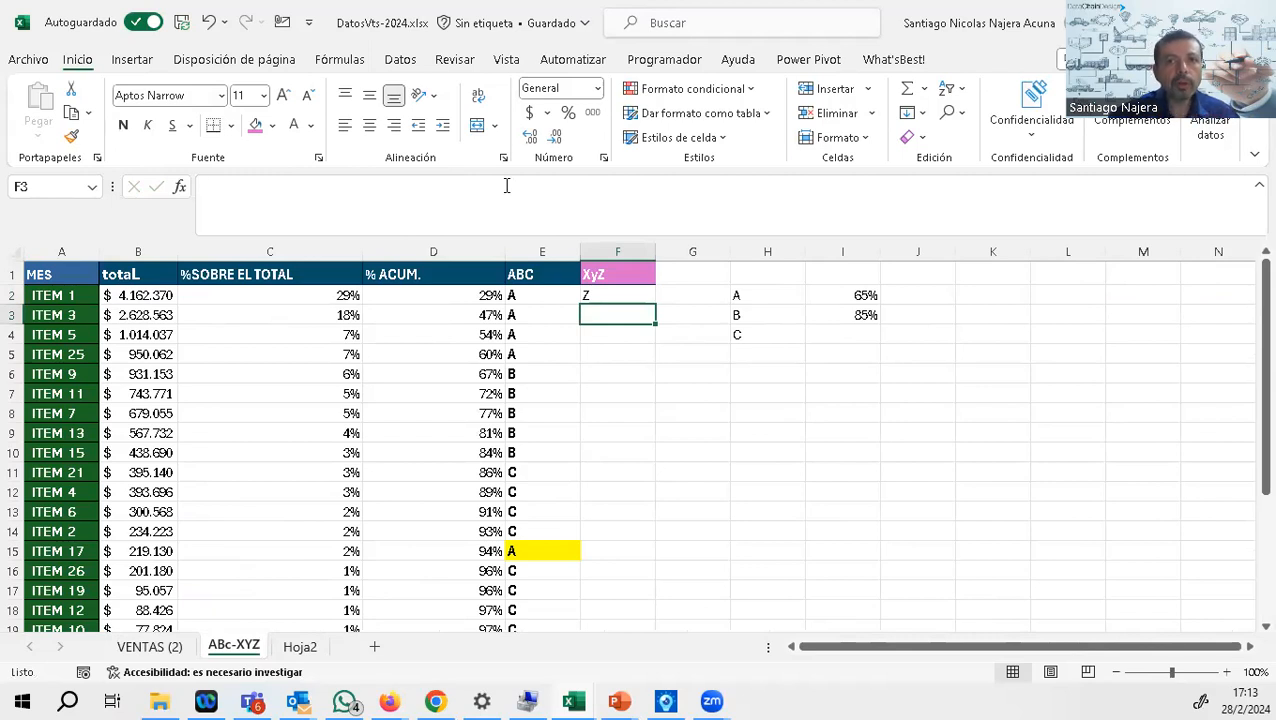
# Step: Fill the F2 lookup formula down to the last item and narrow the ABC column slightly
pyautogui.click(598, 291)
pyautogui.doubleClick(655, 301)
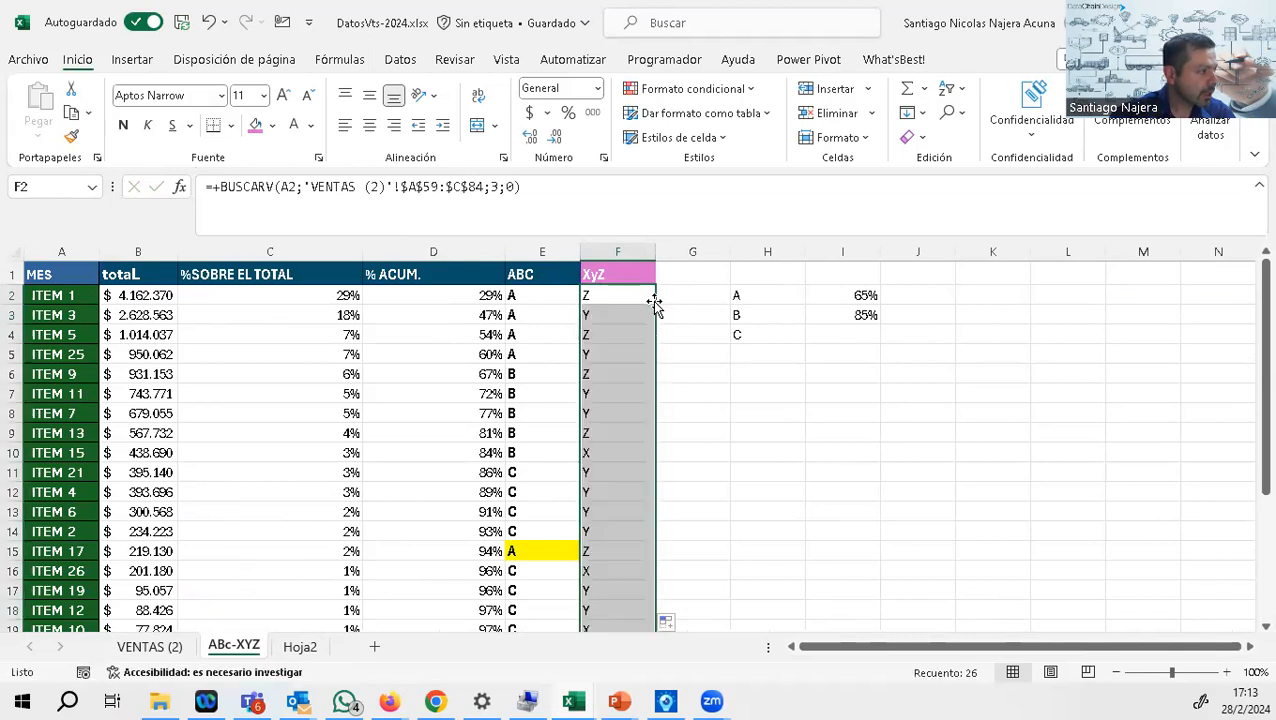
pyautogui.click(604, 430)
pyautogui.scroll(-1, 604, 430)
pyautogui.scroll(1, 617, 387)
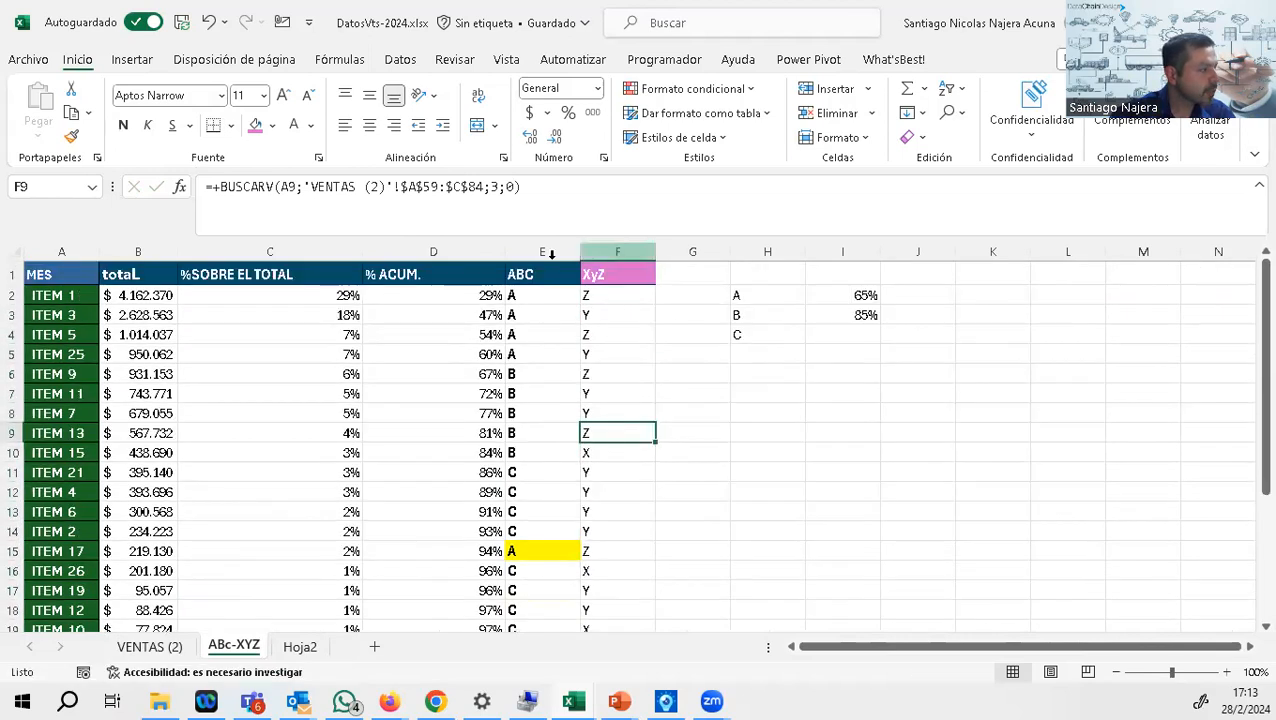
pyautogui.moveTo(580, 252); pyautogui.dragTo(555, 255)
# Step: Add filters to the header row, show only the items with XyZ class X, and examine their ABC classes
pyautogui.click(612, 274)
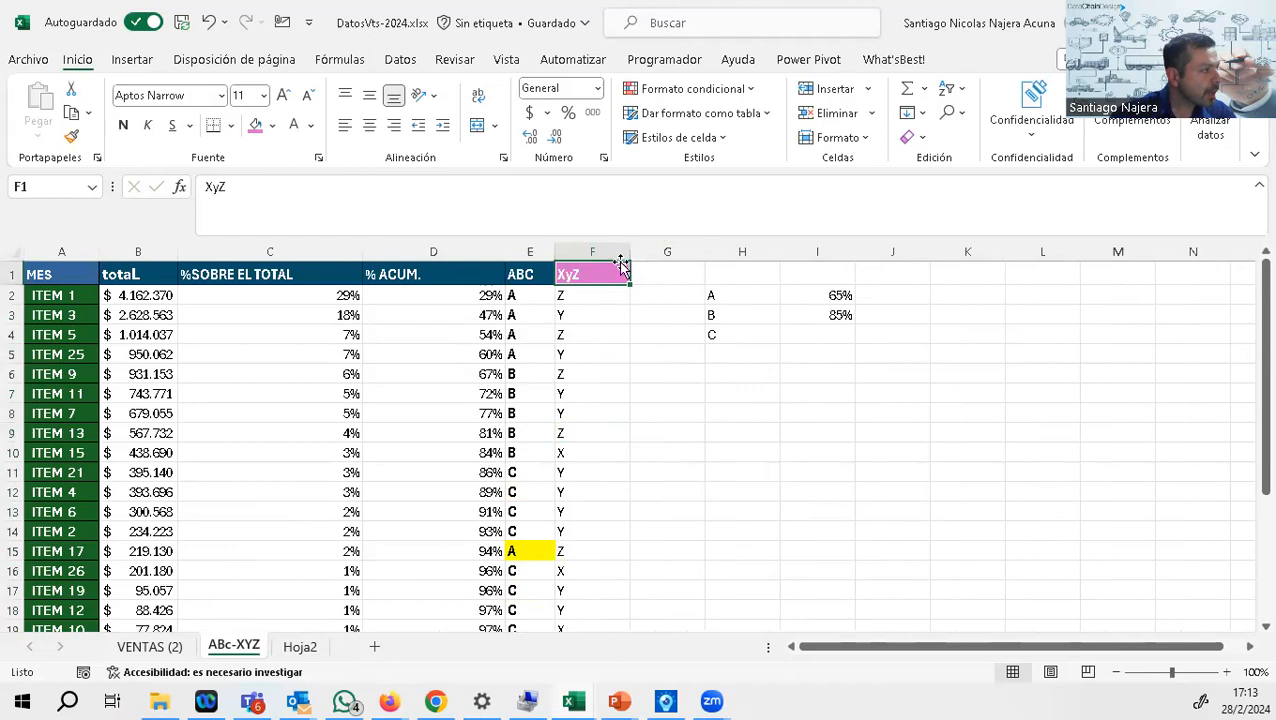
pyautogui.click(950, 88)
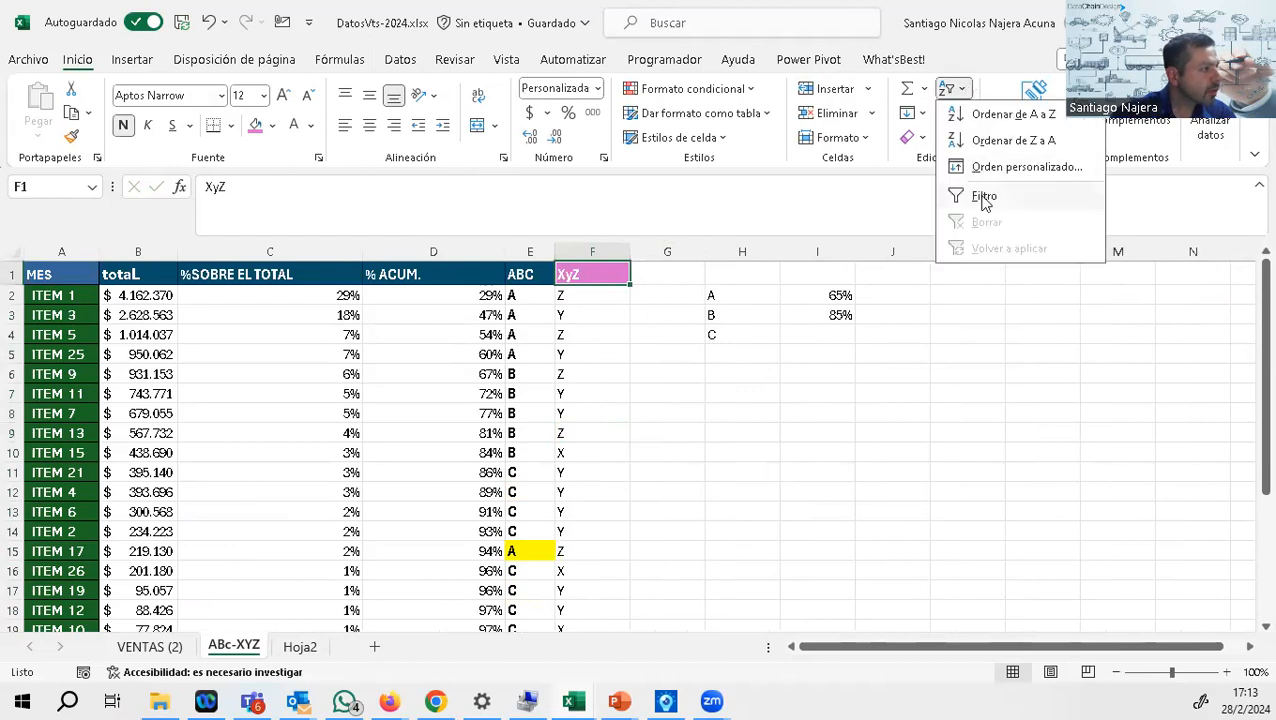
pyautogui.click(985, 197)
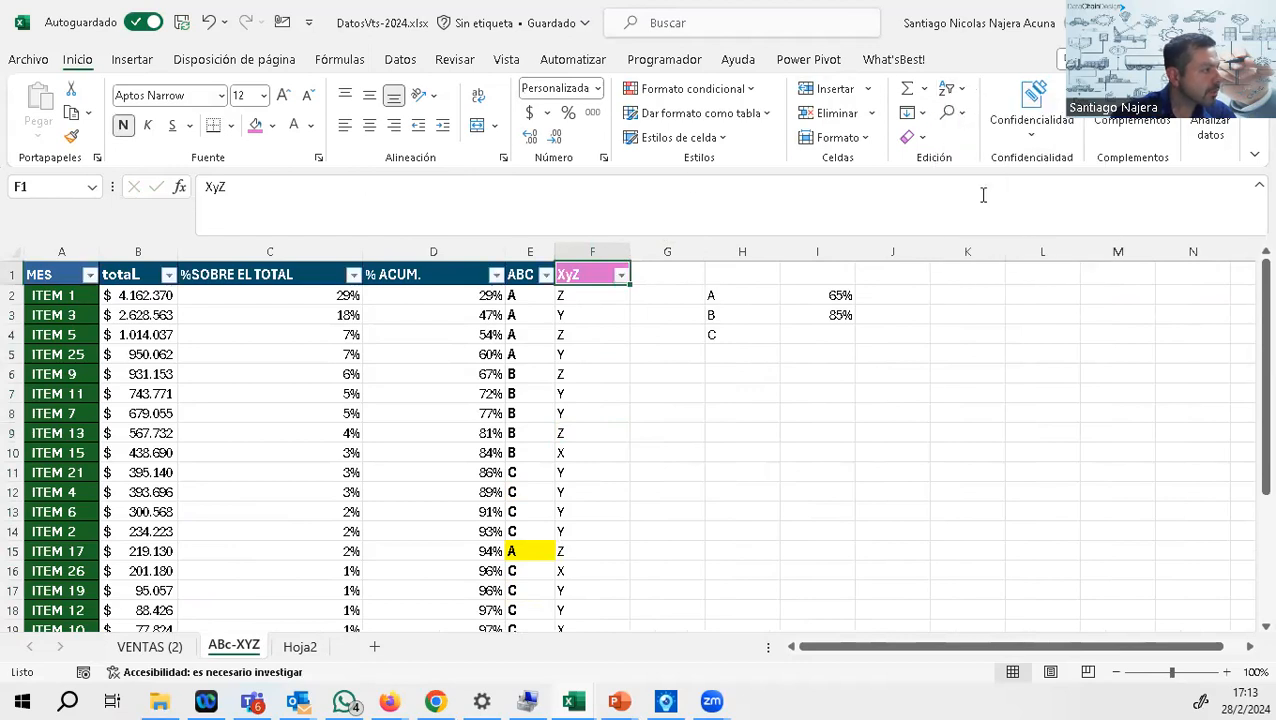
pyautogui.click(621, 274)
pyautogui.click(418, 486)
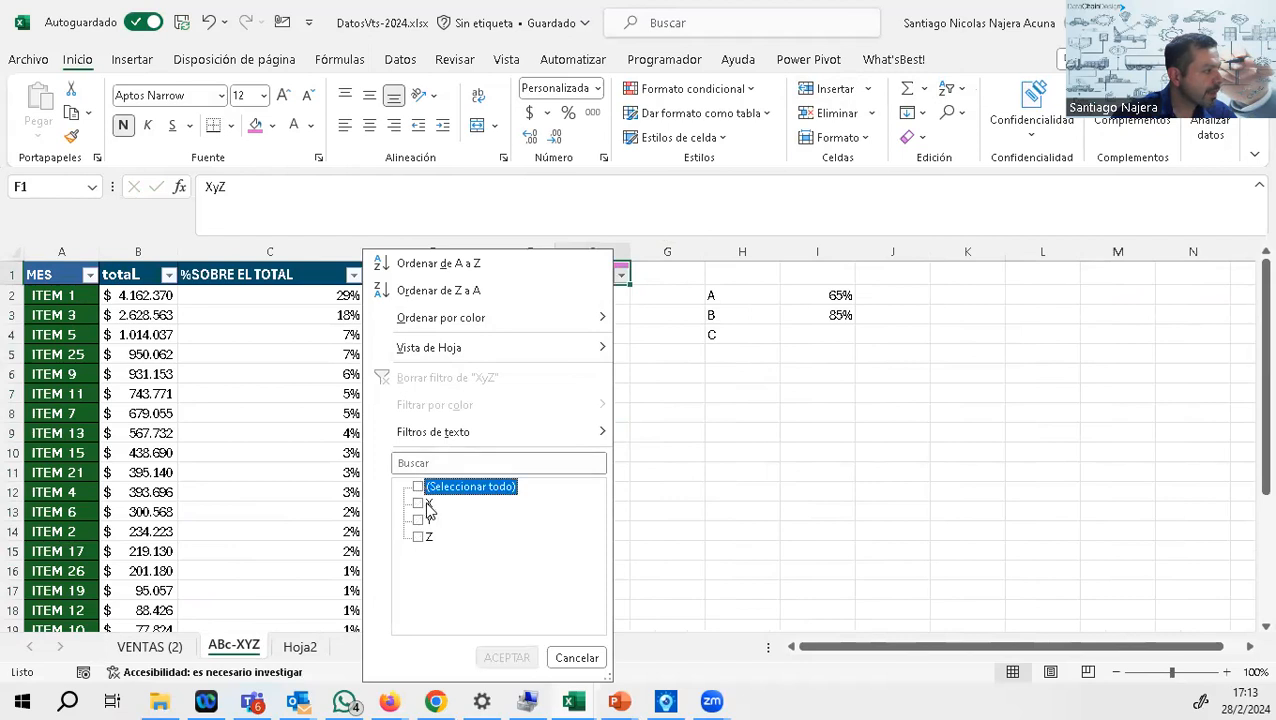
pyautogui.click(418, 503)
pyautogui.click(507, 657)
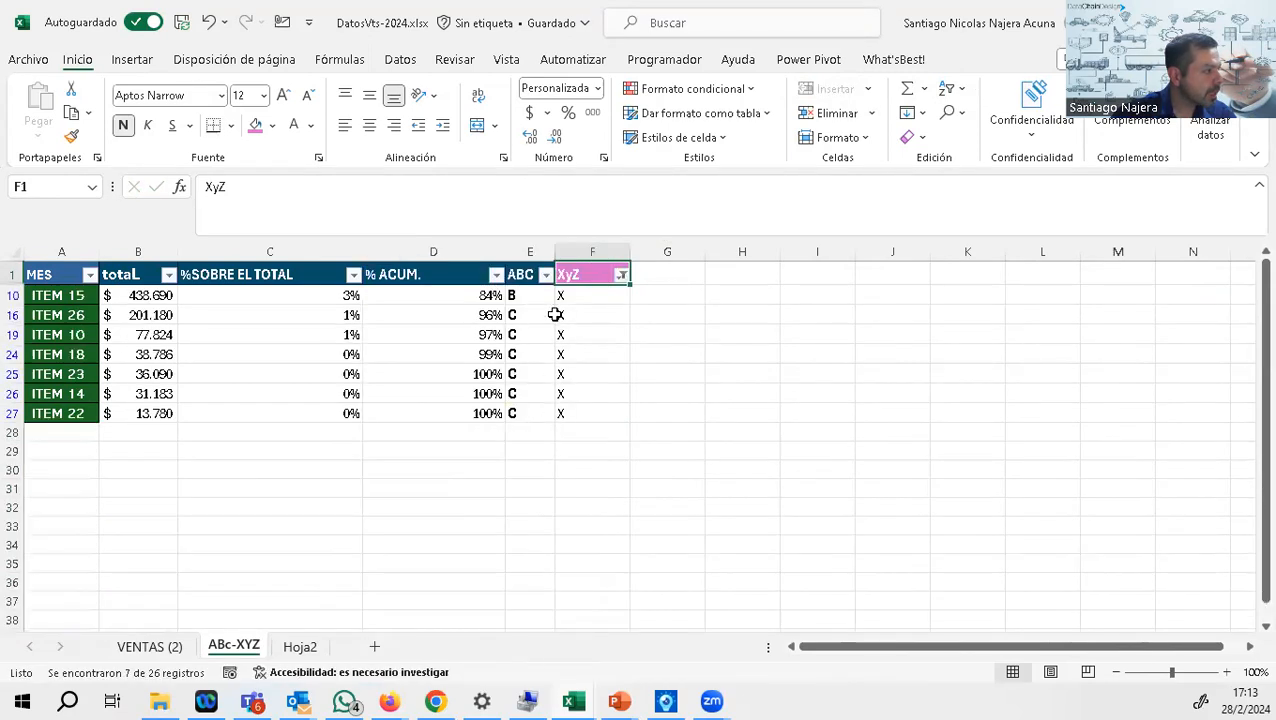
pyautogui.click(521, 295)
pyautogui.moveTo(521, 295); pyautogui.dragTo(537, 408)
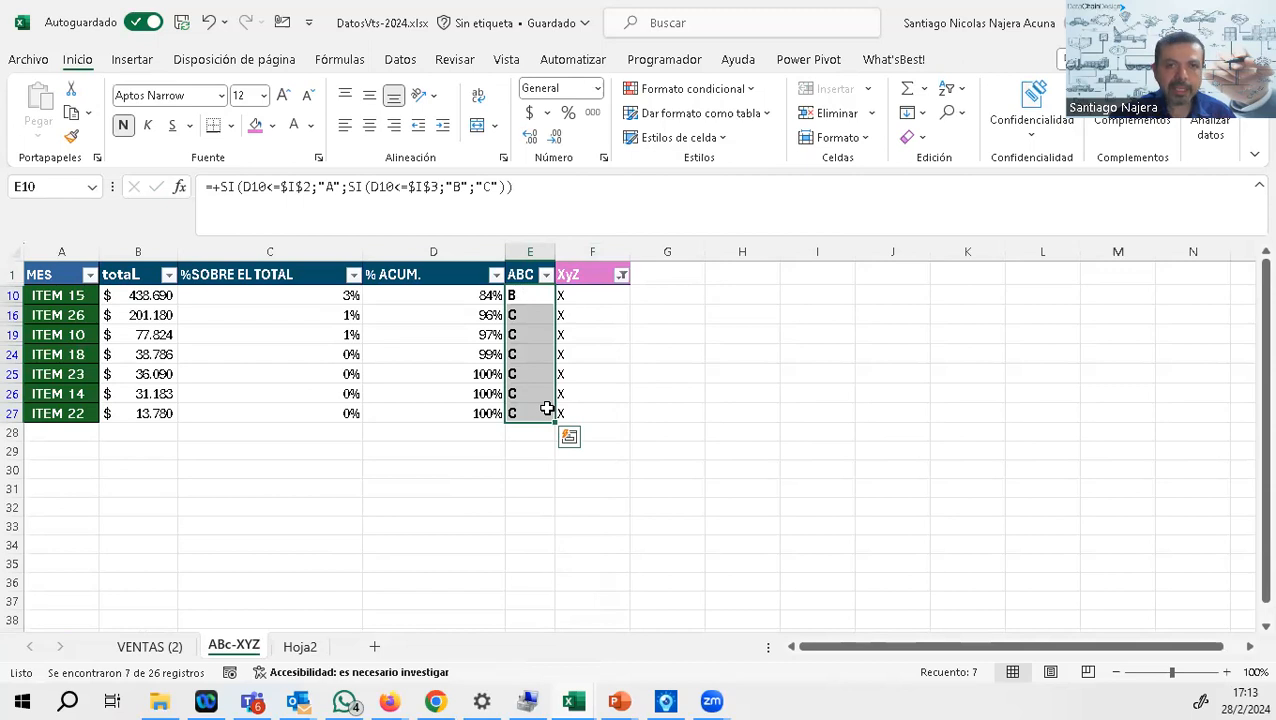
# Step: Change the XyZ column filter so that only the class Z items are shown
pyautogui.click(732, 455)
pyautogui.click(622, 280)
pyautogui.click(418, 503)
pyautogui.click(419, 538)
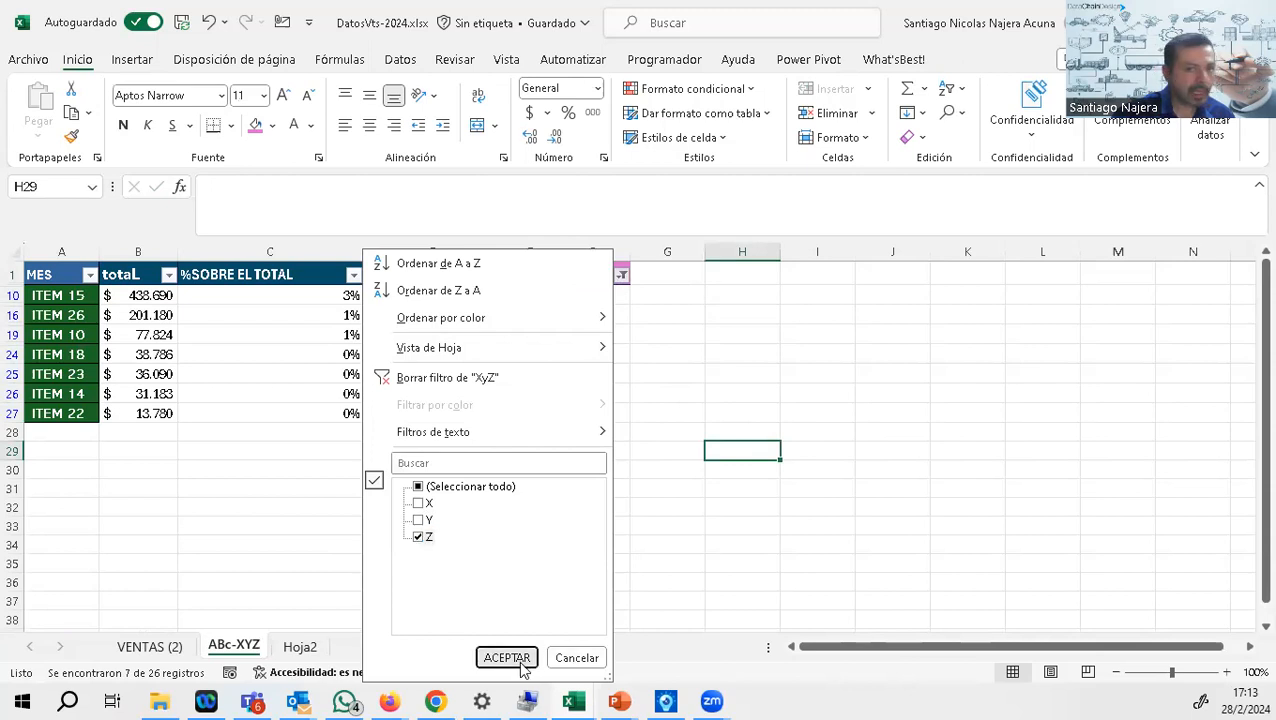
pyautogui.click(507, 658)
# Step: Switch to the slideshow, go back to the nine-cell ABC XYZ matrix slide, and underline the X and Z headings
pyautogui.hotkey('alt', 'Tab')
pyautogui.press('Left')
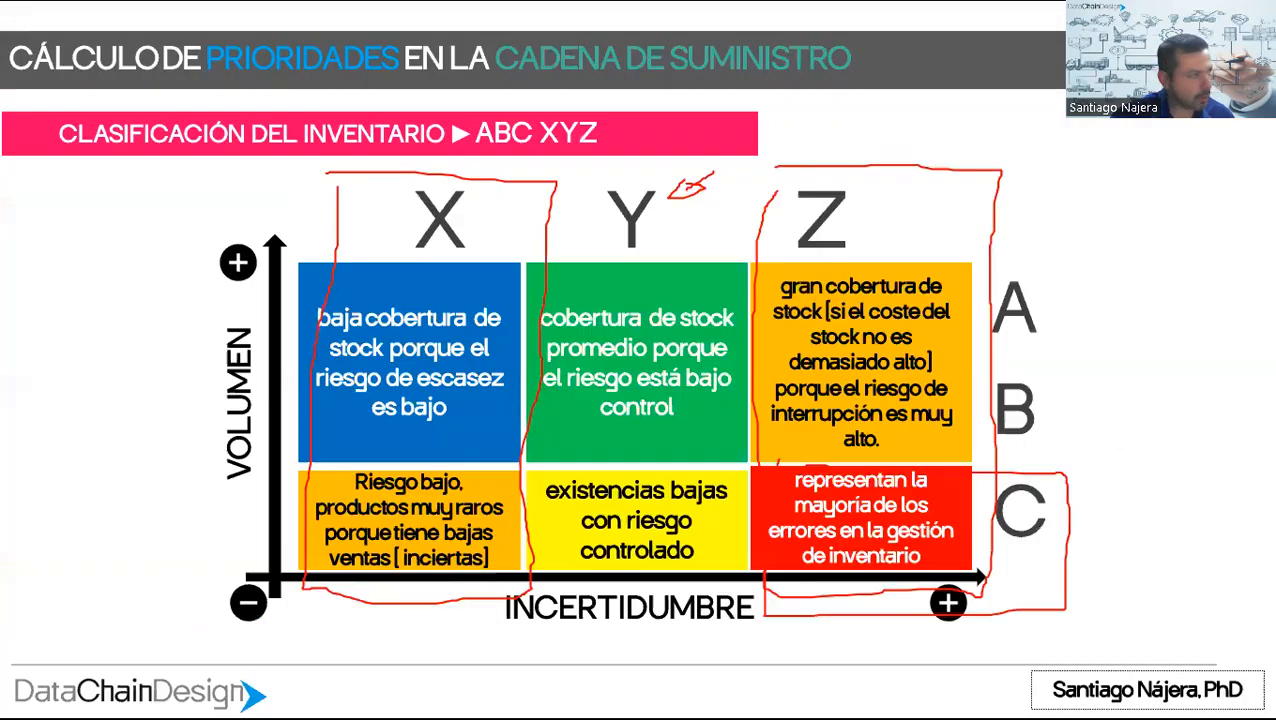
pyautogui.press('Left')
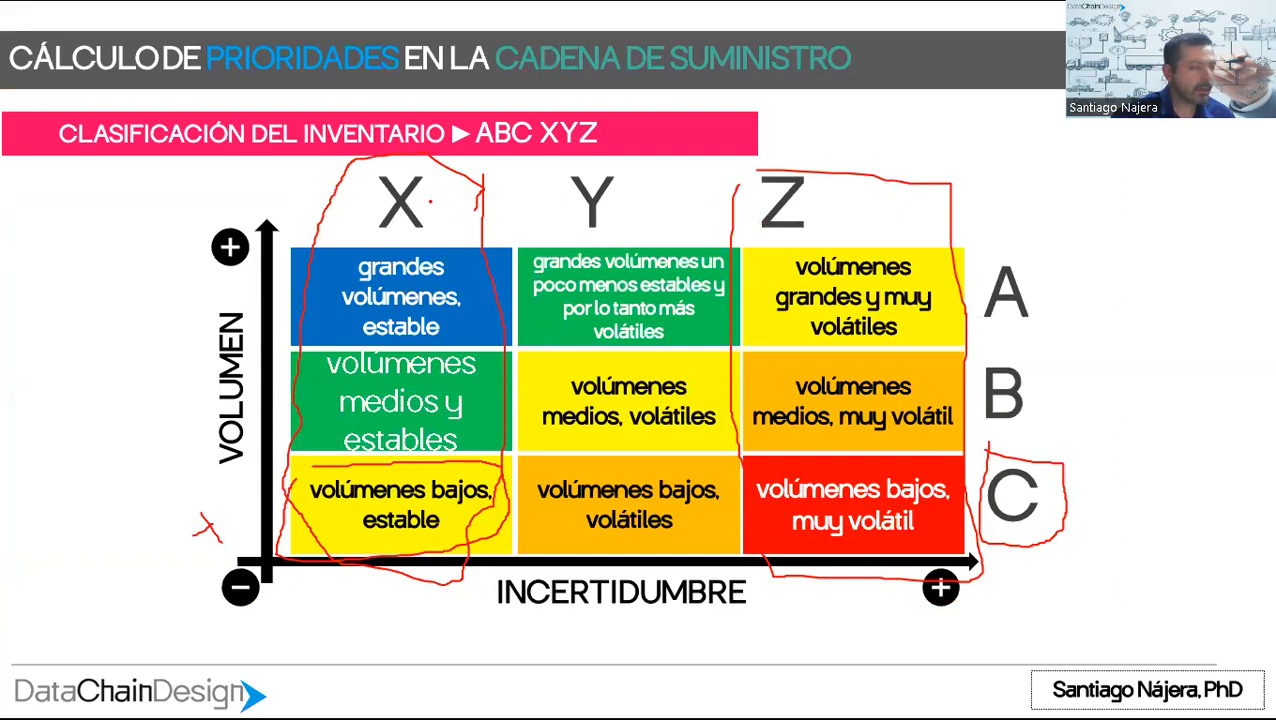
pyautogui.moveTo(370, 227); pyautogui.dragTo(434, 227)
pyautogui.moveTo(771, 240); pyautogui.dragTo(819, 242)
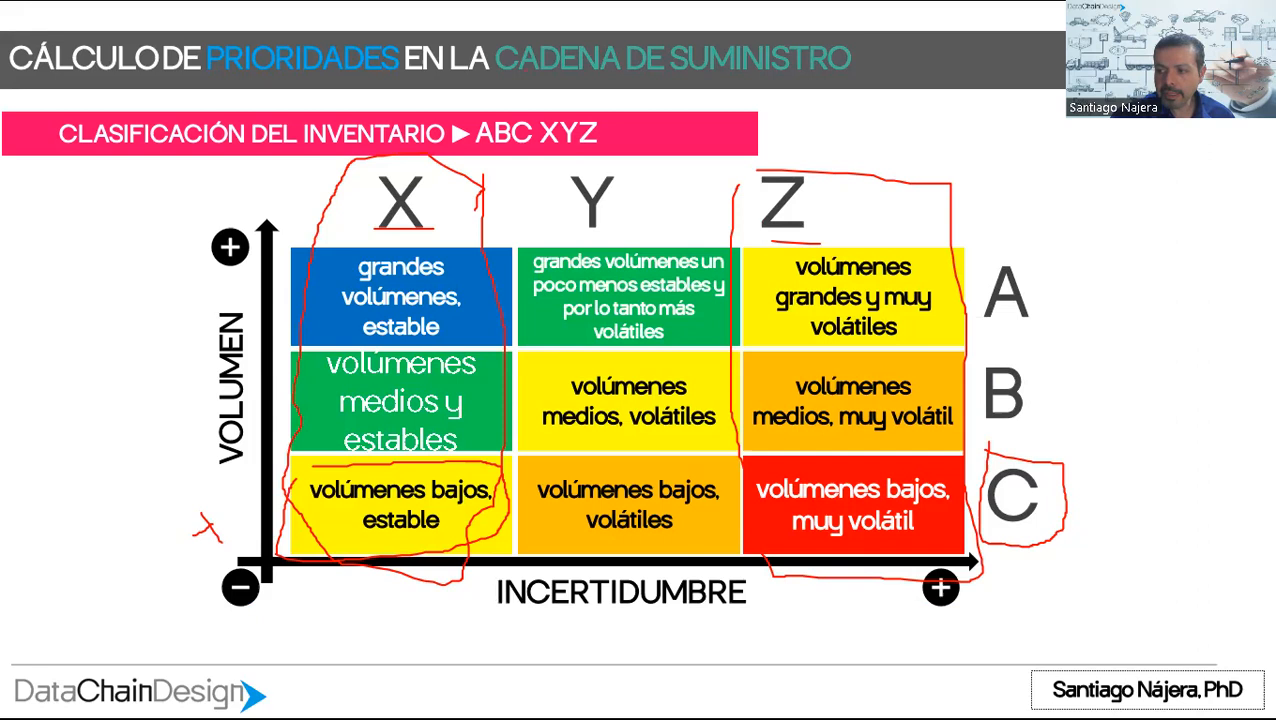
# Step: Back in the workbook, fill the ABC and XyZ cells of ITEM 16 and ITEM 8 with red and enlarge their font to 14
pyautogui.hotkey('alt', 'Tab')
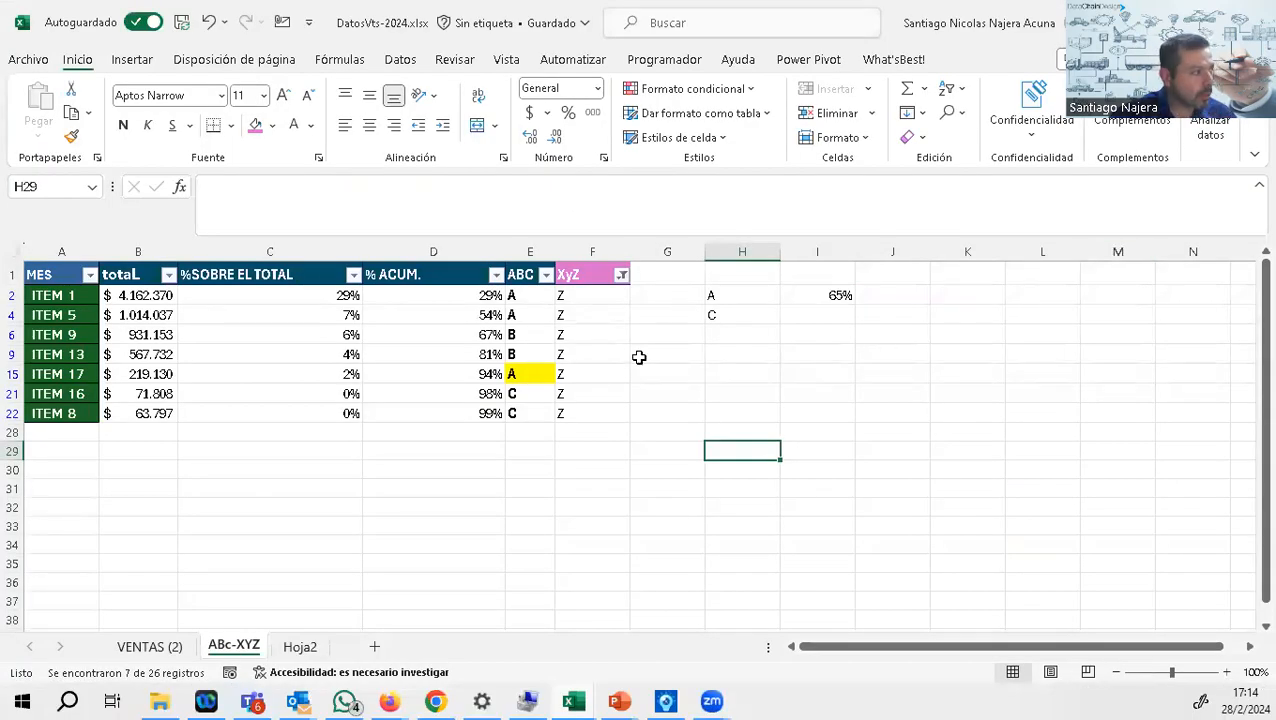
pyautogui.moveTo(510, 393); pyautogui.dragTo(561, 408)
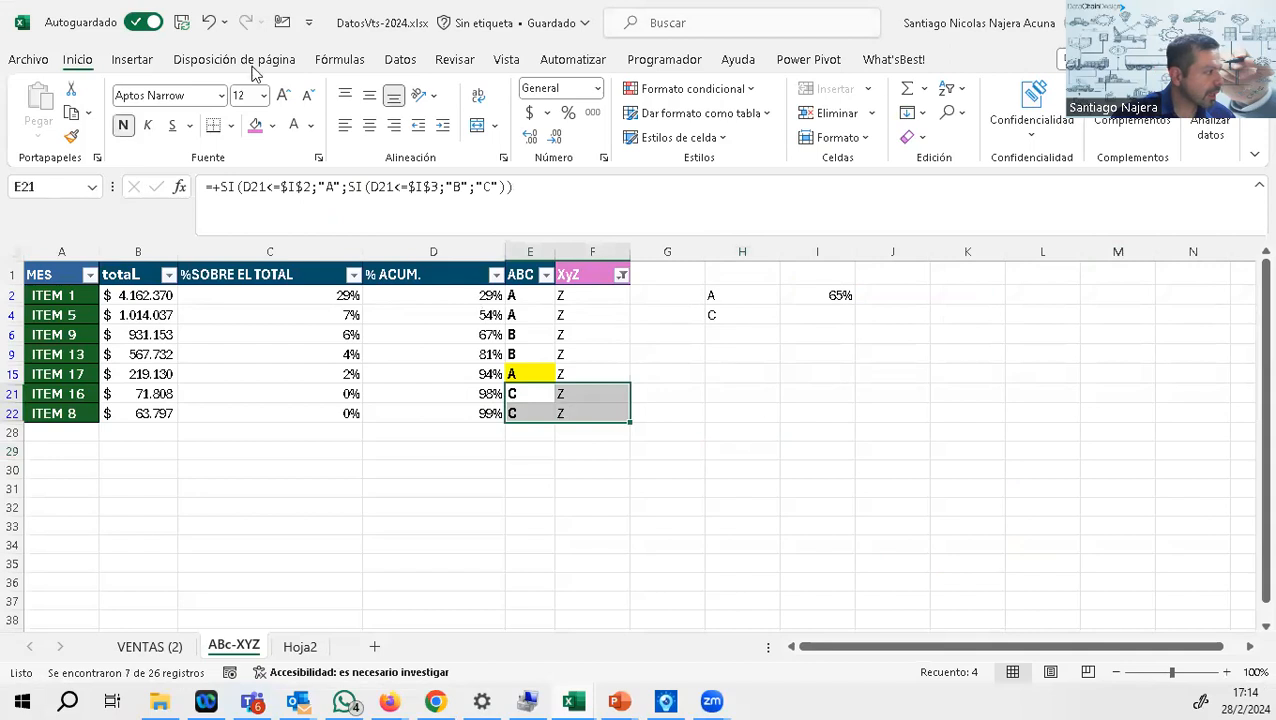
pyautogui.click(272, 125)
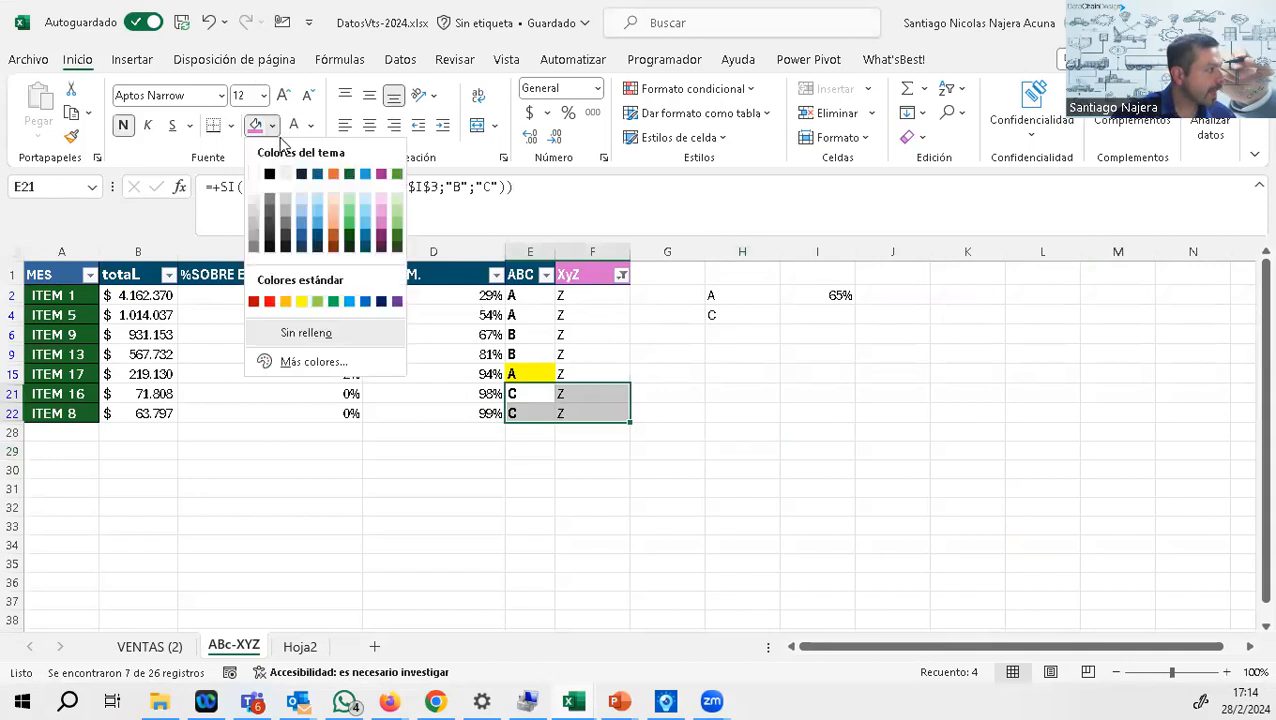
pyautogui.click(269, 301)
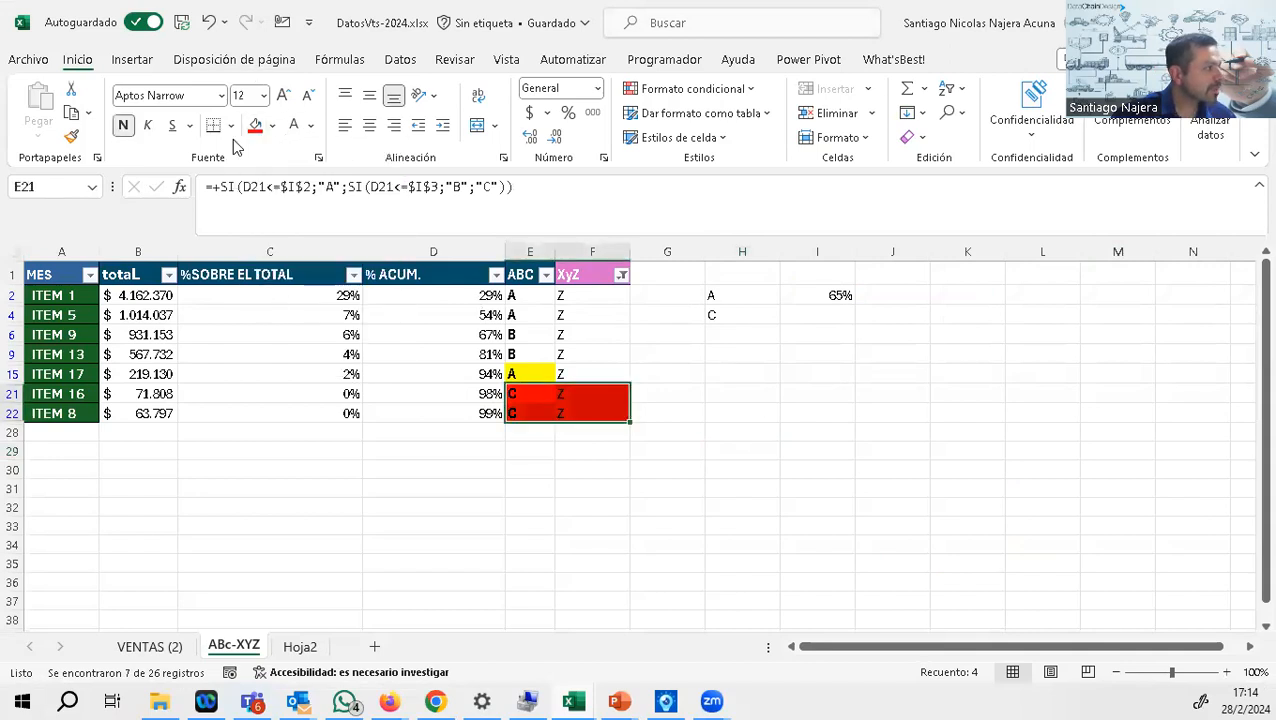
pyautogui.click(283, 95)
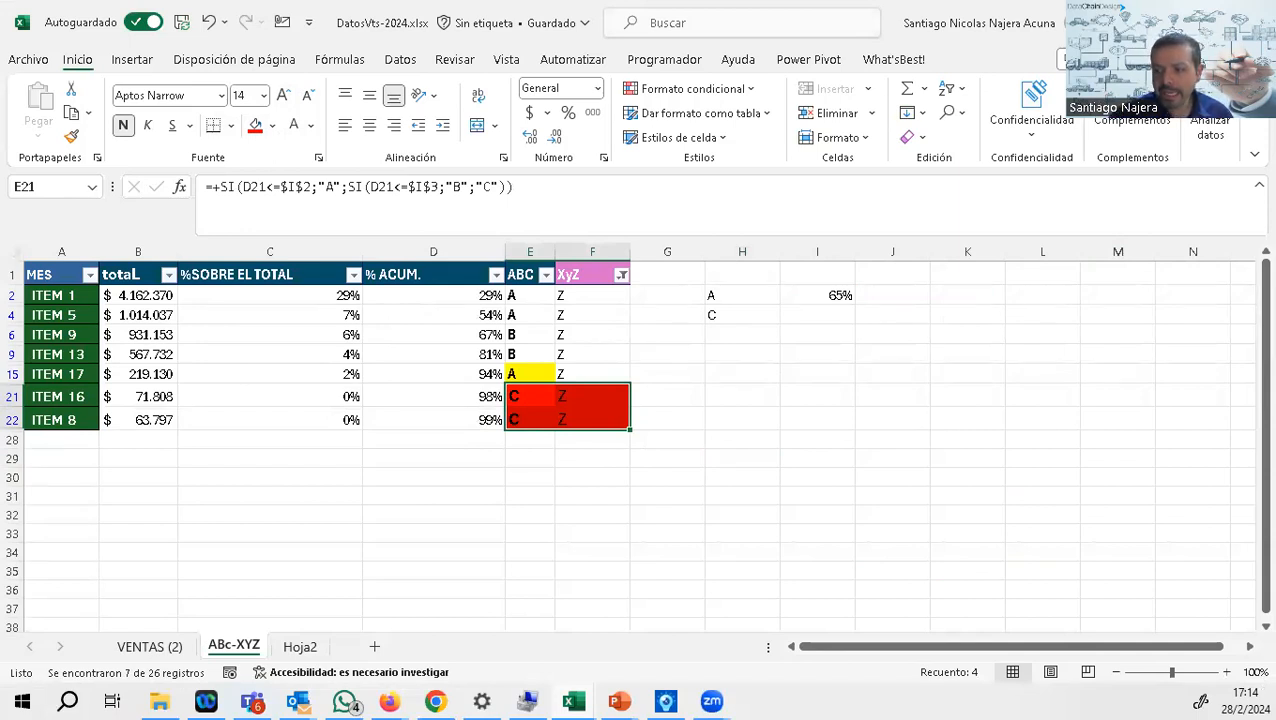
# Step: Switch to the matrix slide to point out class C, and return to the filtered item list in the workbook
pyautogui.hotkey('alt', 'Tab')
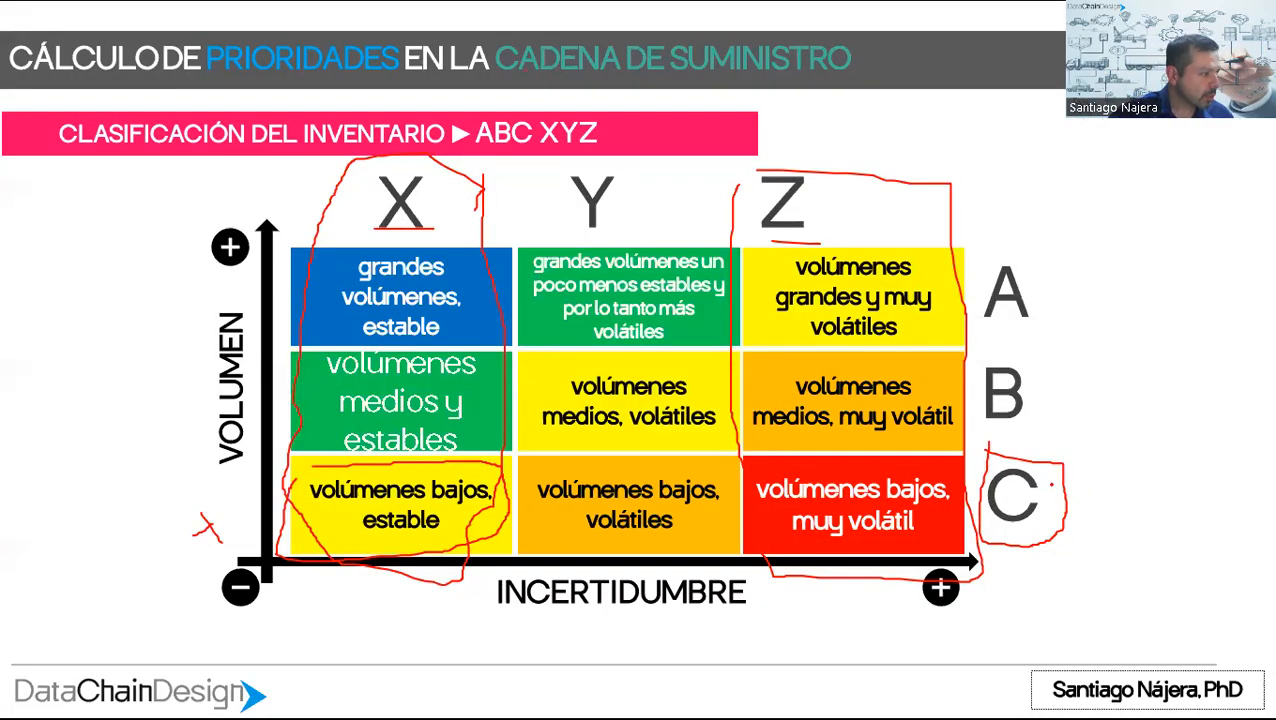
pyautogui.moveTo(1050, 481)
pyautogui.mouseDown()
pyautogui.moveTo(1070, 511)
pyautogui.moveTo(1052, 503)
pyautogui.mouseUp()
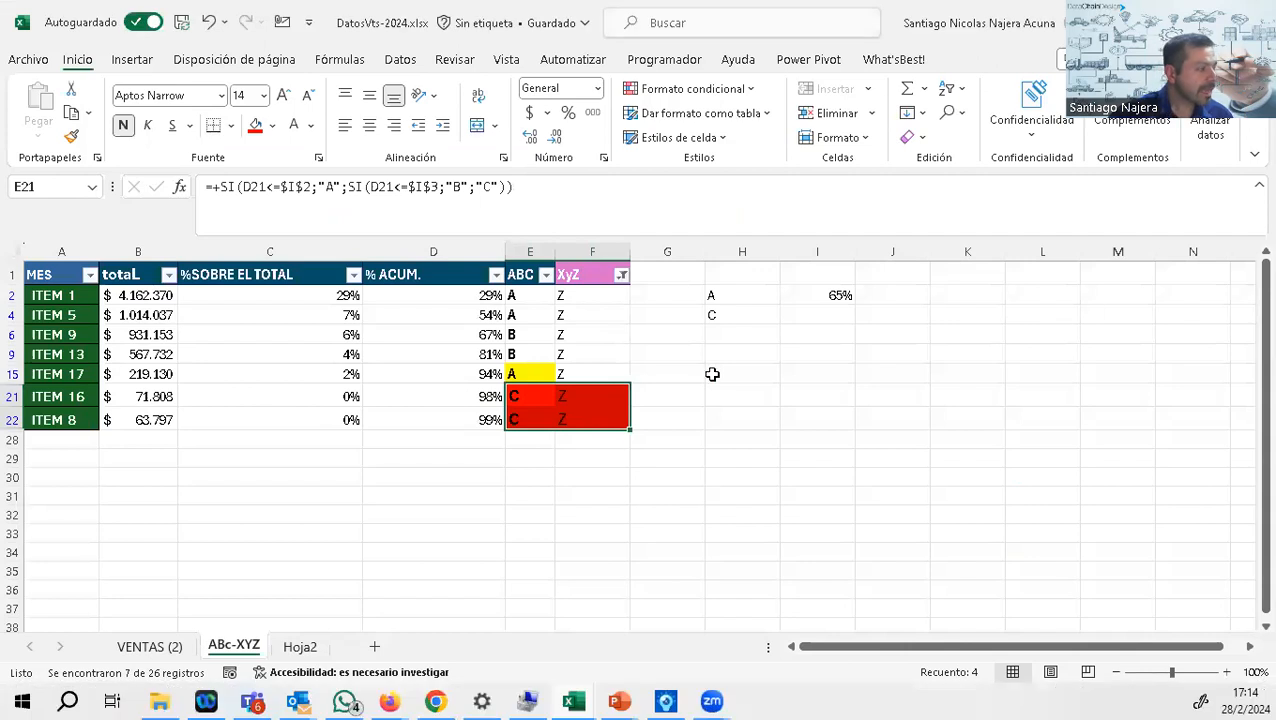
pyautogui.click(670, 352)
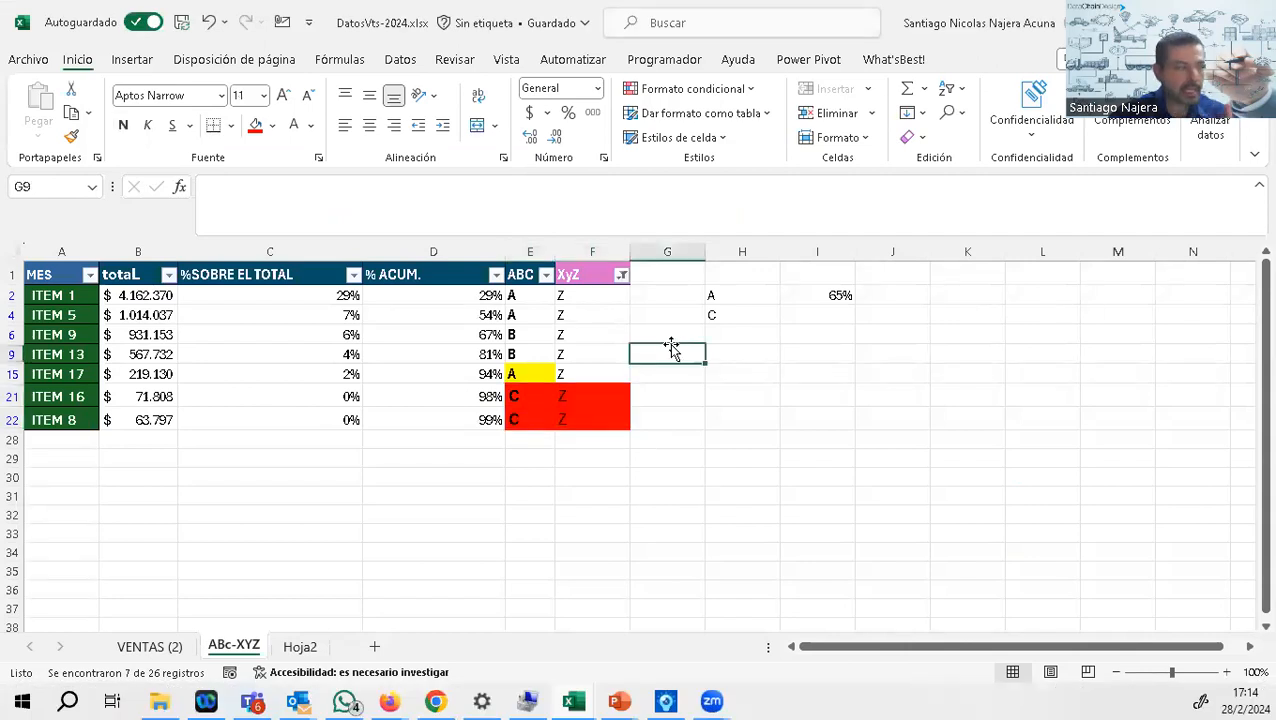
# Step: Fill the ABC and XyZ cells of the class A items ITEM 1, ITEM 5 and ITEM 17 with orange
pyautogui.moveTo(515, 294); pyautogui.dragTo(596, 323)
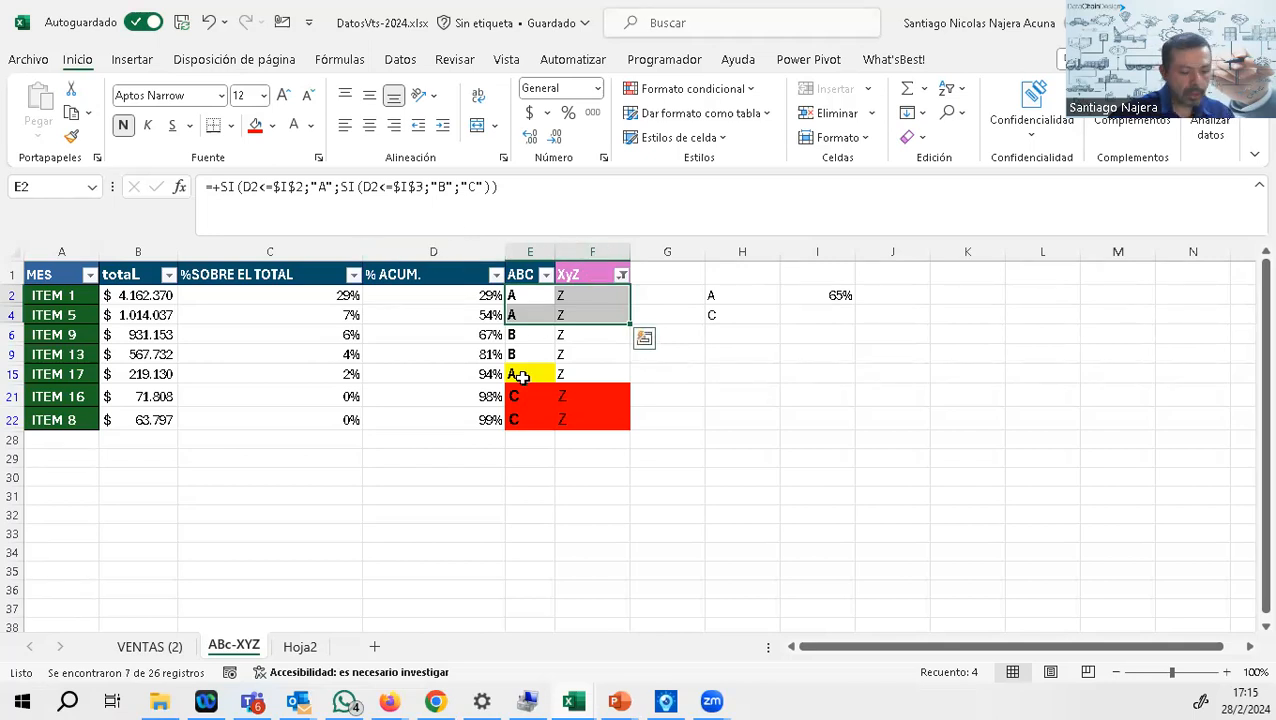
pyautogui.moveTo(522, 377); pyautogui.dragTo(567, 374)
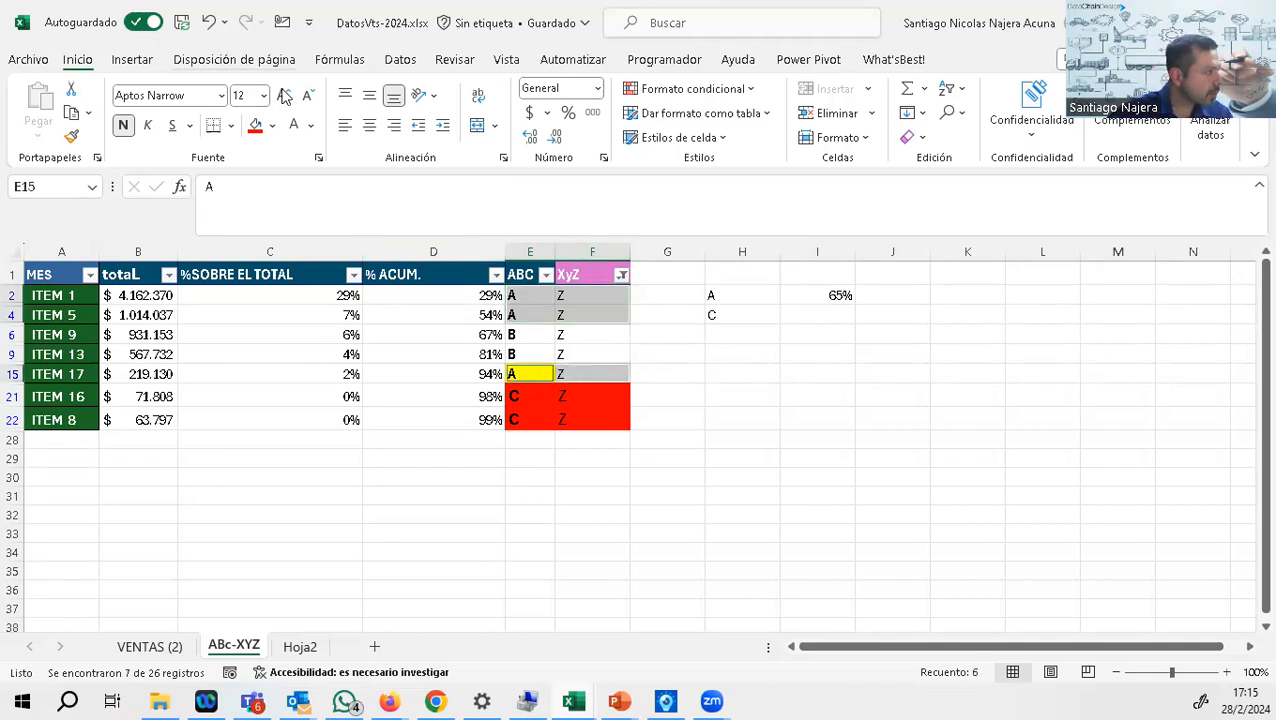
pyautogui.click(274, 126)
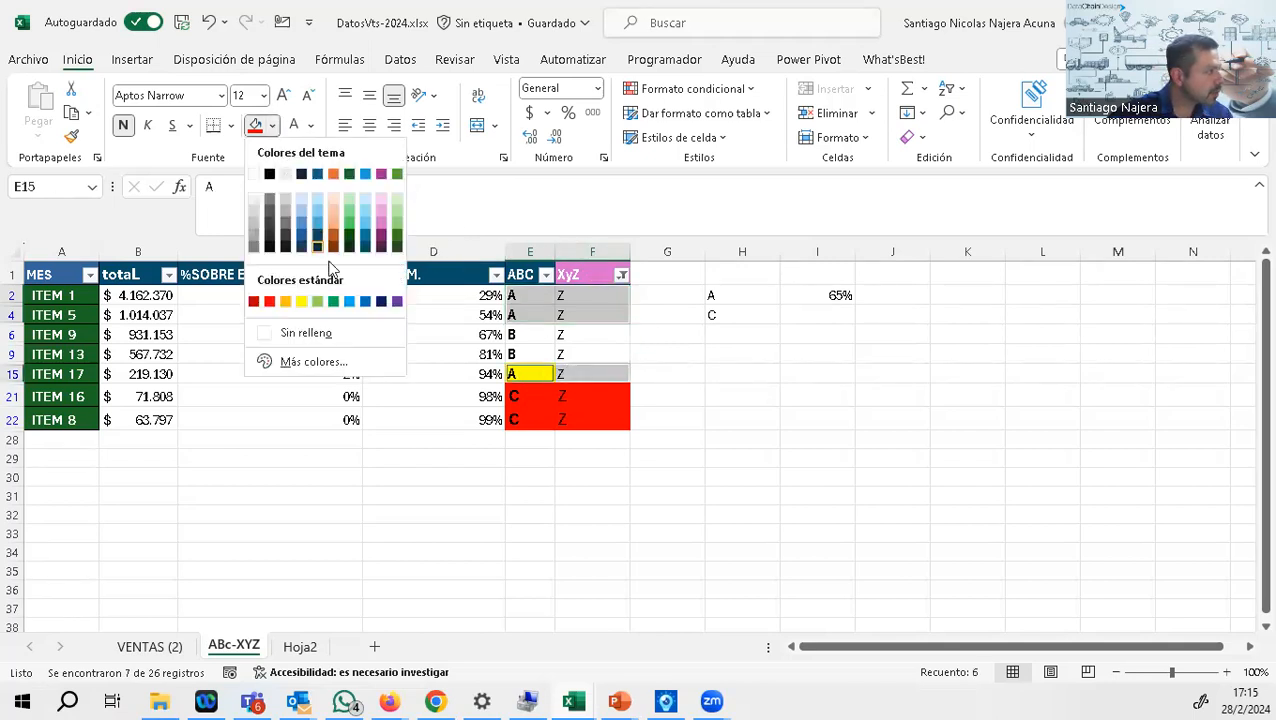
pyautogui.click(286, 302)
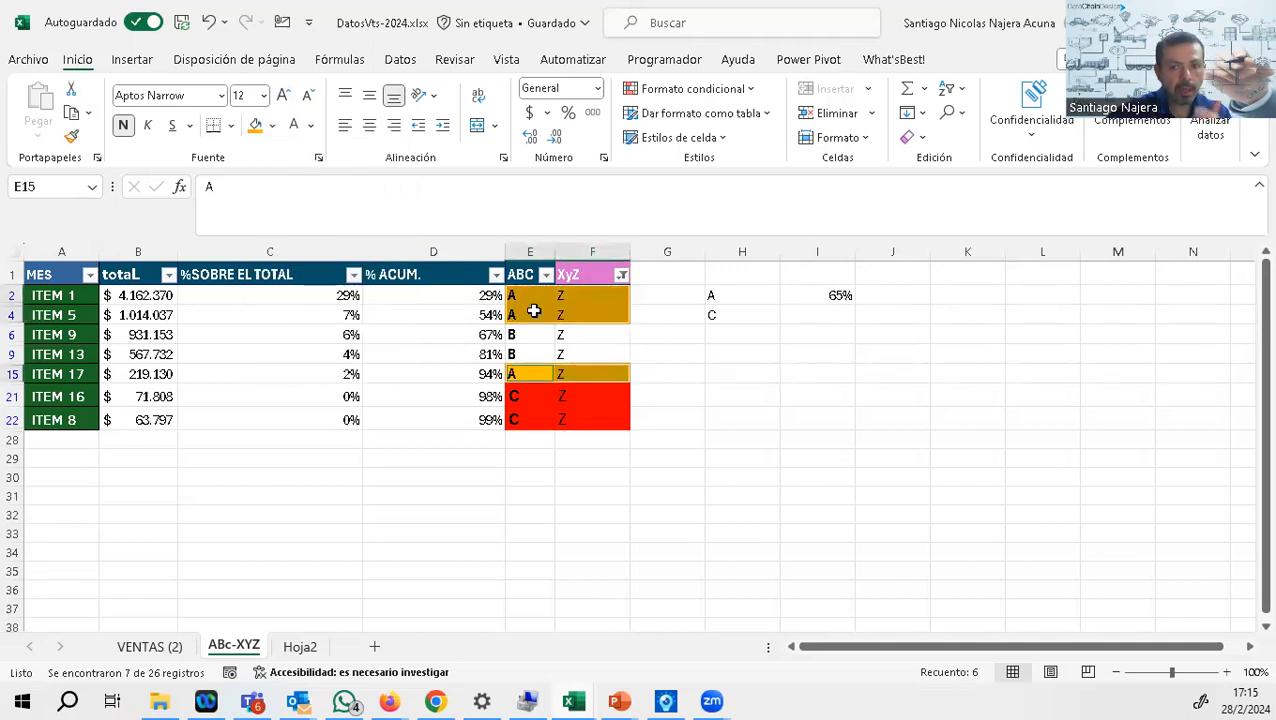
# Step: Change the XyZ column filter to show only the class Y items, and select the ABC cells of ITEM 3 and ITEM 25
pyautogui.moveTo(527, 335); pyautogui.dragTo(564, 350)
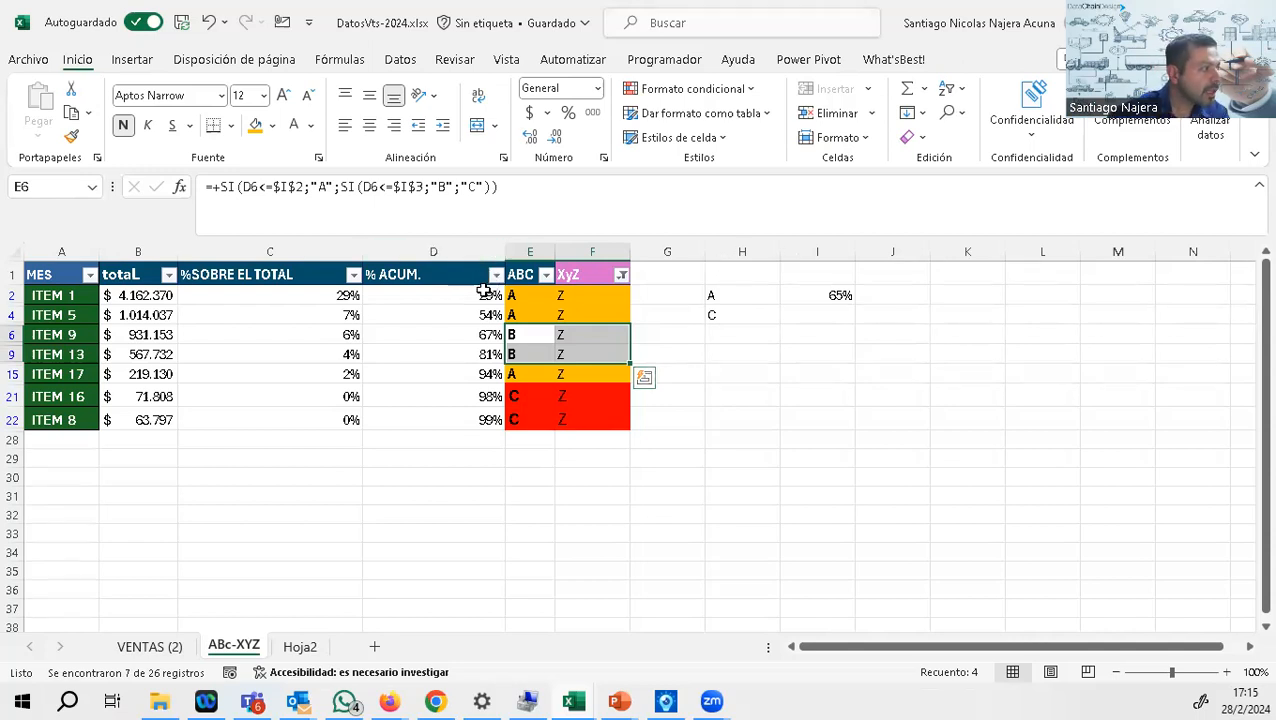
pyautogui.moveTo(512, 289); pyautogui.dragTo(522, 379)
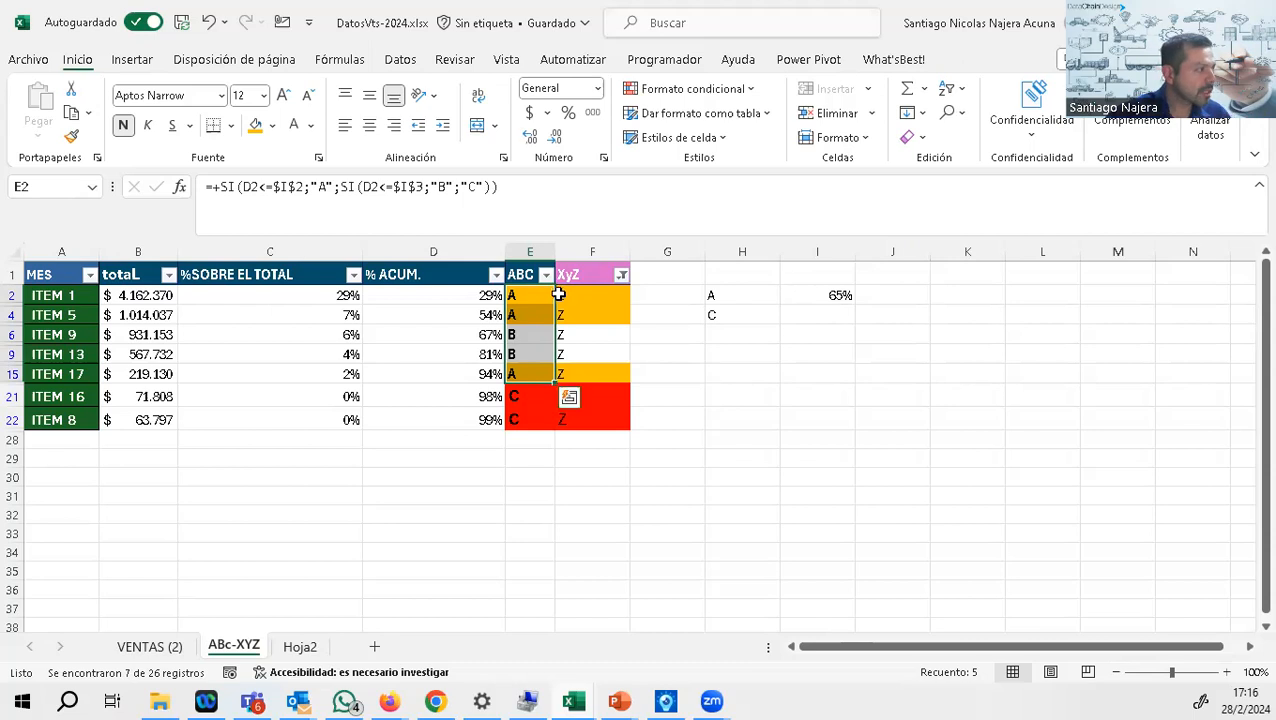
pyautogui.click(622, 277)
pyautogui.click(417, 537)
pyautogui.click(418, 521)
pyautogui.click(418, 521)
pyautogui.click(506, 657)
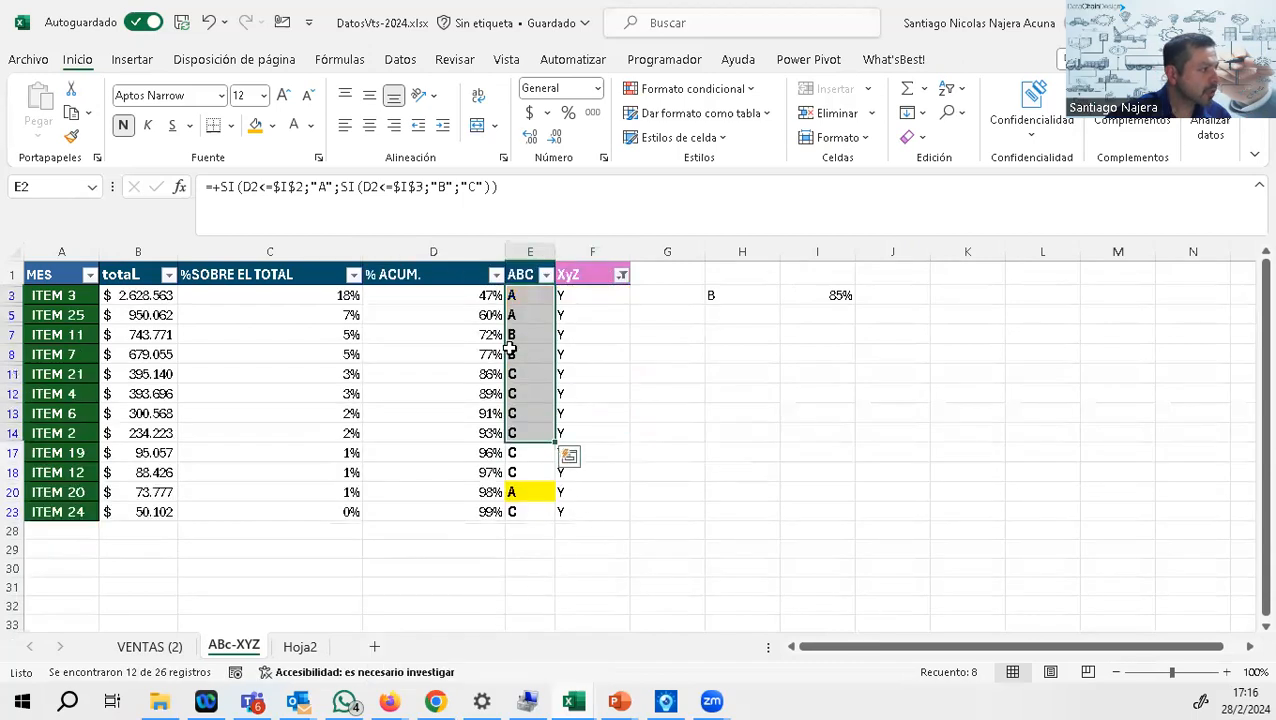
pyautogui.moveTo(522, 290); pyautogui.dragTo(524, 315)
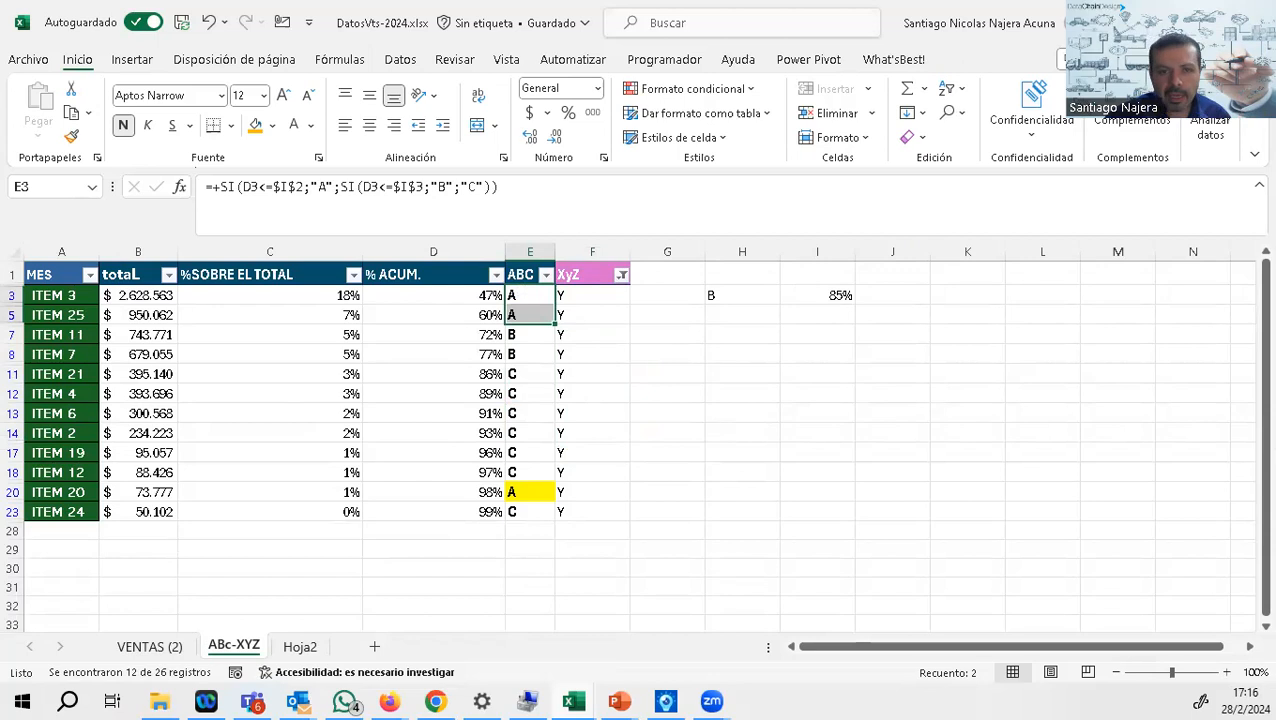
# Step: Switch to the matrix slide, circle the C–Z cell together with the C label, and number the A–Z, B–Z and A–Y cells 1, 2 and 3
pyautogui.hotkey('alt', 'Tab')
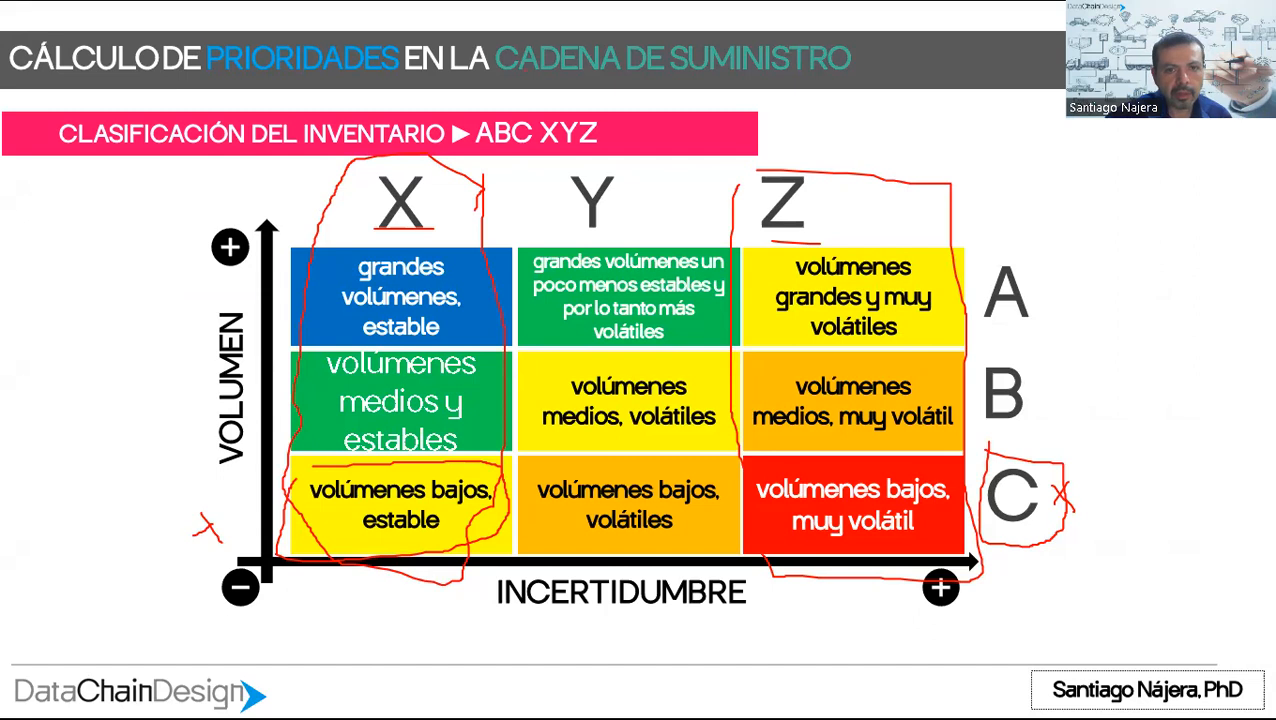
pyautogui.moveTo(1082, 472)
pyautogui.mouseDown()
pyautogui.moveTo(963, 456)
pyautogui.moveTo(809, 460)
pyautogui.moveTo(778, 508)
pyautogui.moveTo(910, 552)
pyautogui.moveTo(1049, 528)
pyautogui.moveTo(1054, 452)
pyautogui.mouseUp()
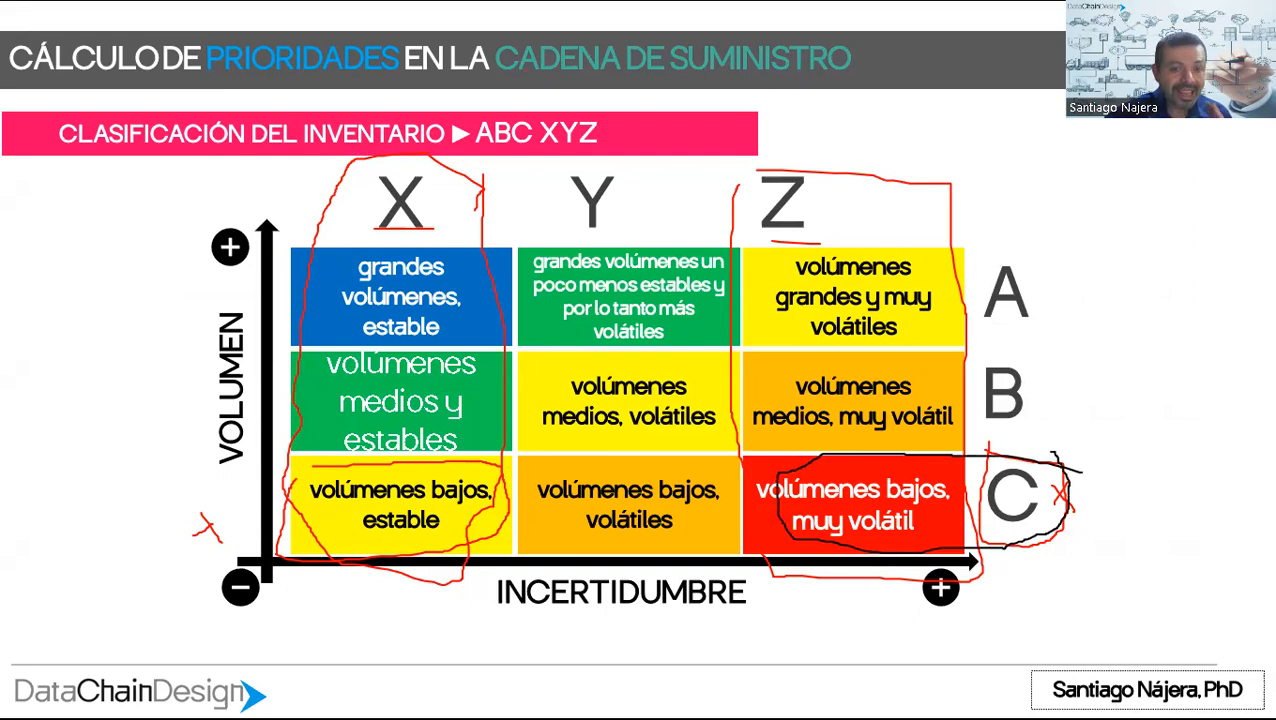
pyautogui.moveTo(933, 248)
pyautogui.mouseDown()
pyautogui.moveTo(918, 286)
pyautogui.moveTo(948, 284)
pyautogui.mouseUp()
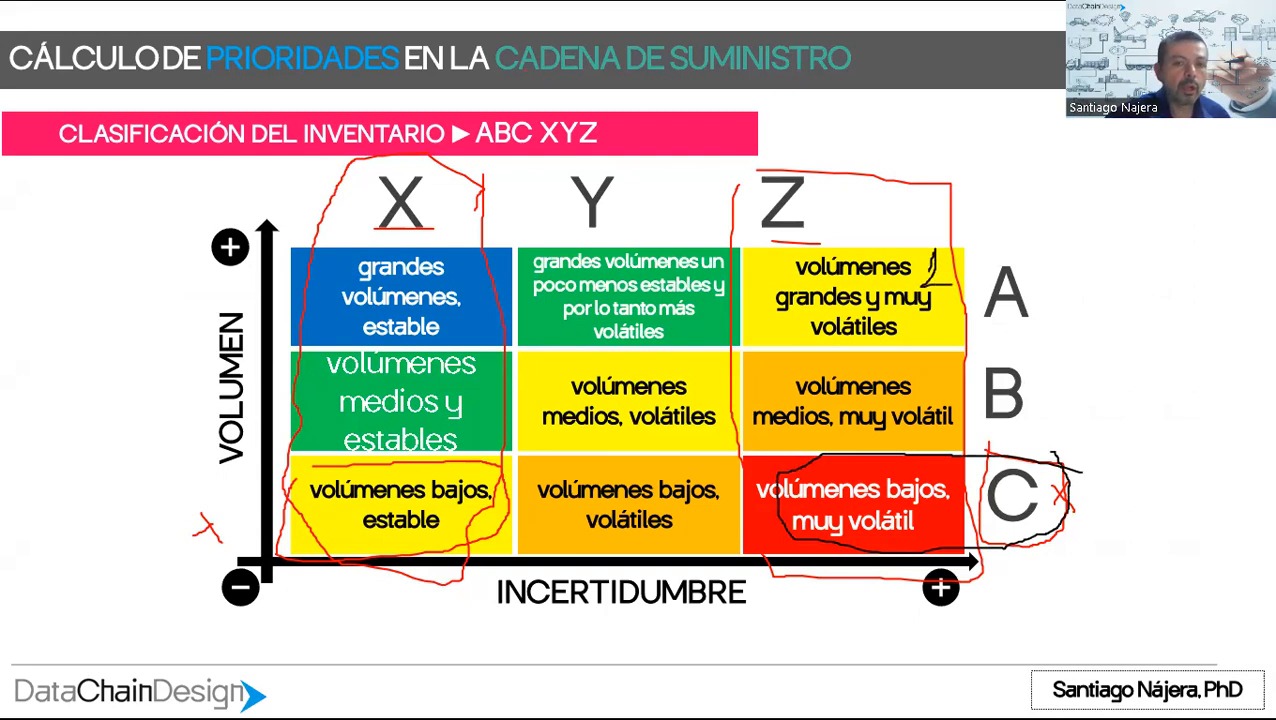
pyautogui.moveTo(920, 358)
pyautogui.mouseDown()
pyautogui.moveTo(952, 354)
pyautogui.moveTo(930, 382)
pyautogui.moveTo(960, 387)
pyautogui.mouseUp()
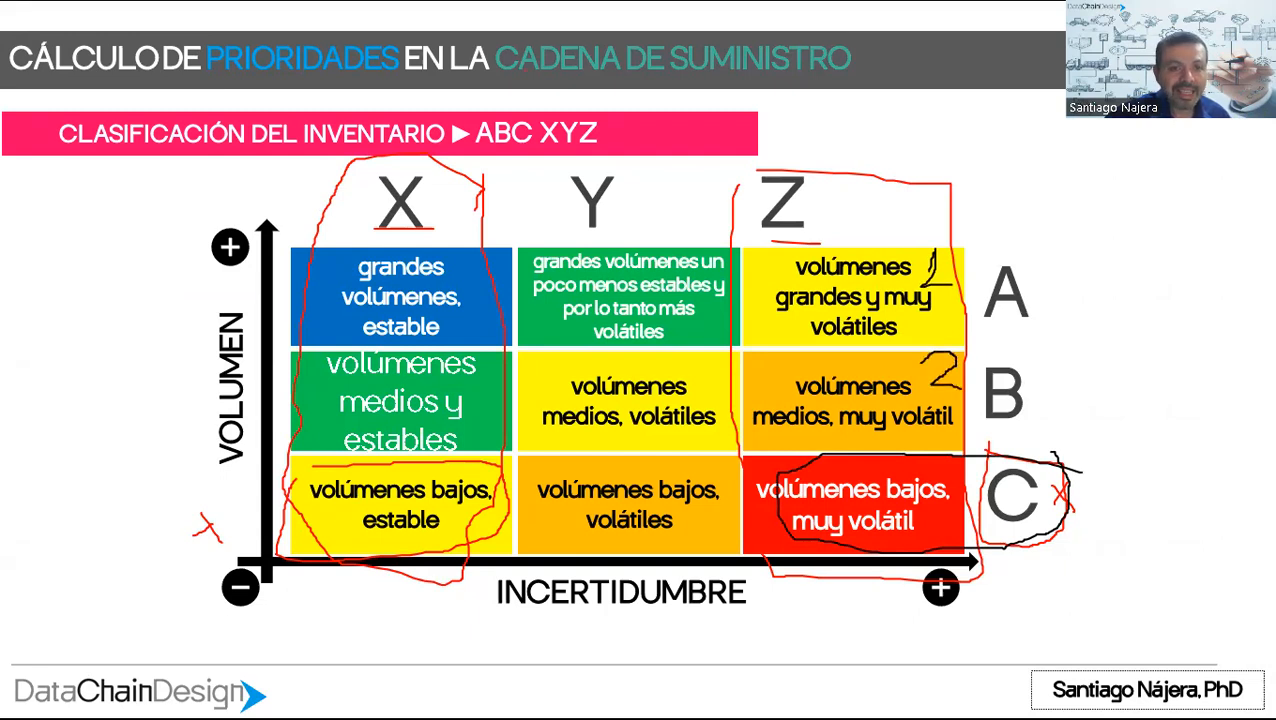
pyautogui.moveTo(696, 320)
pyautogui.mouseDown()
pyautogui.moveTo(712, 327)
pyautogui.moveTo(696, 348)
pyautogui.mouseUp()
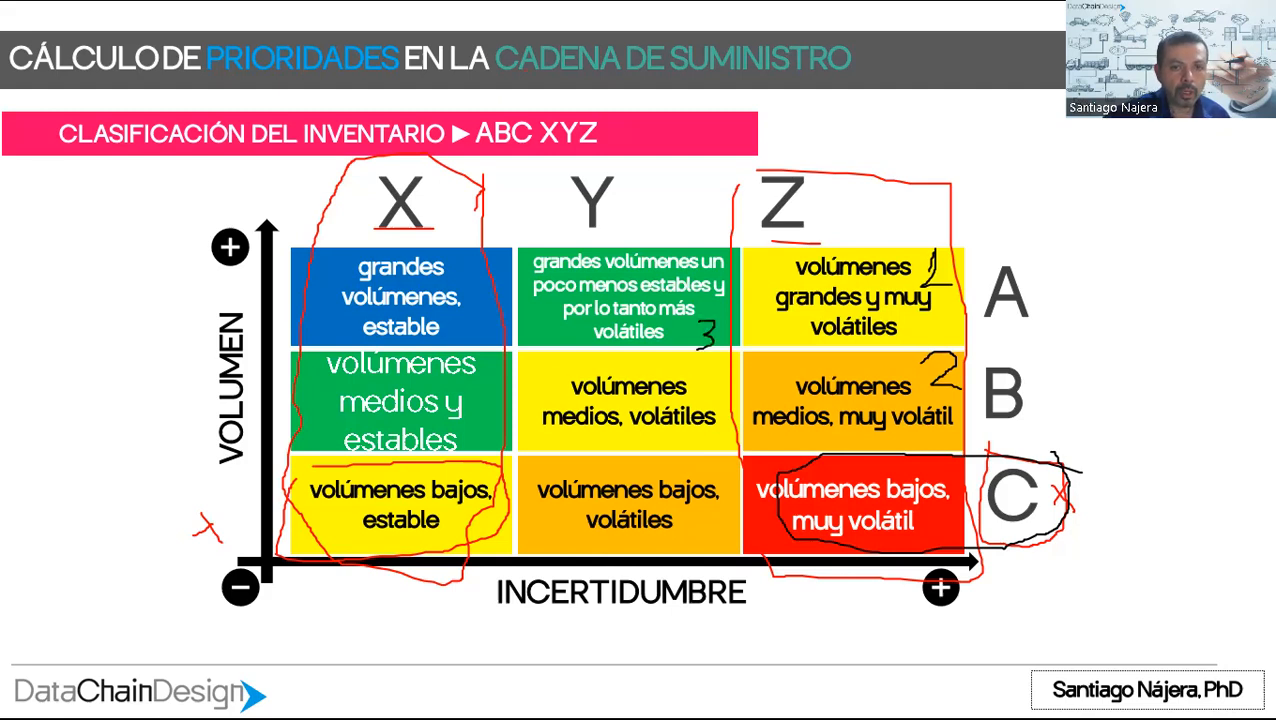